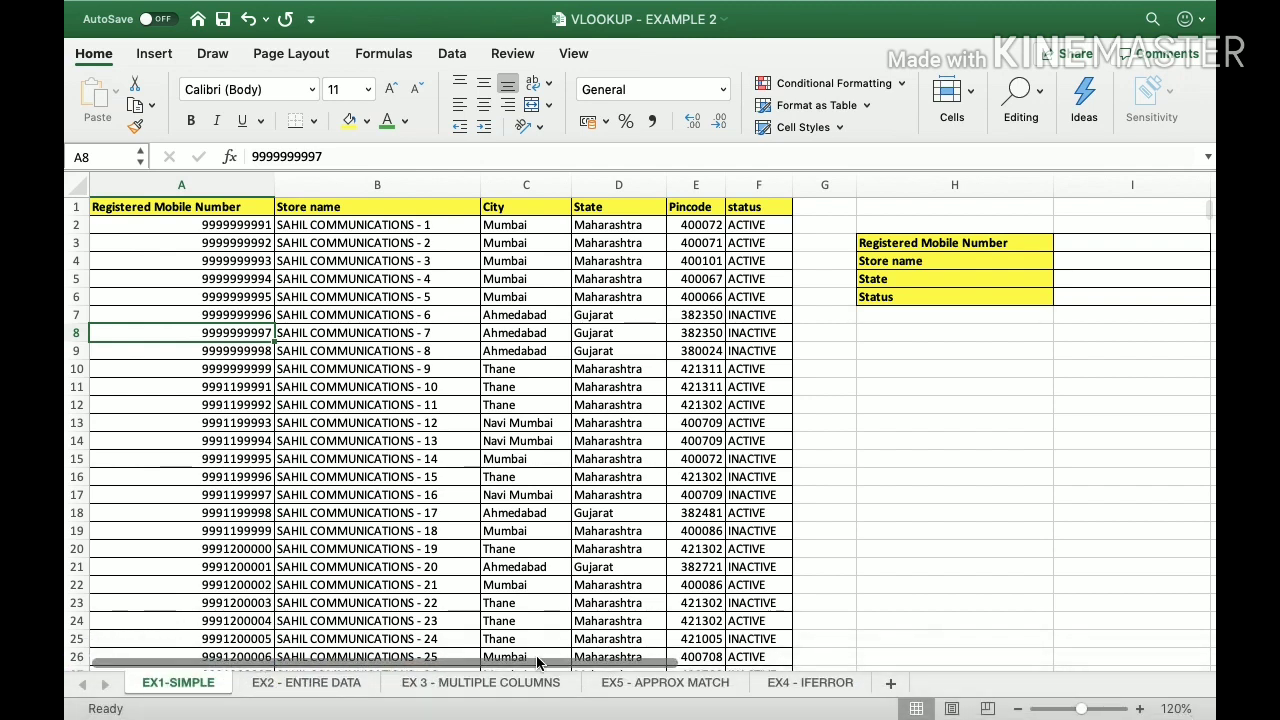
Step: Examine the store table's header row and the full extent of its data, starting from cell A1
click(335, 261)
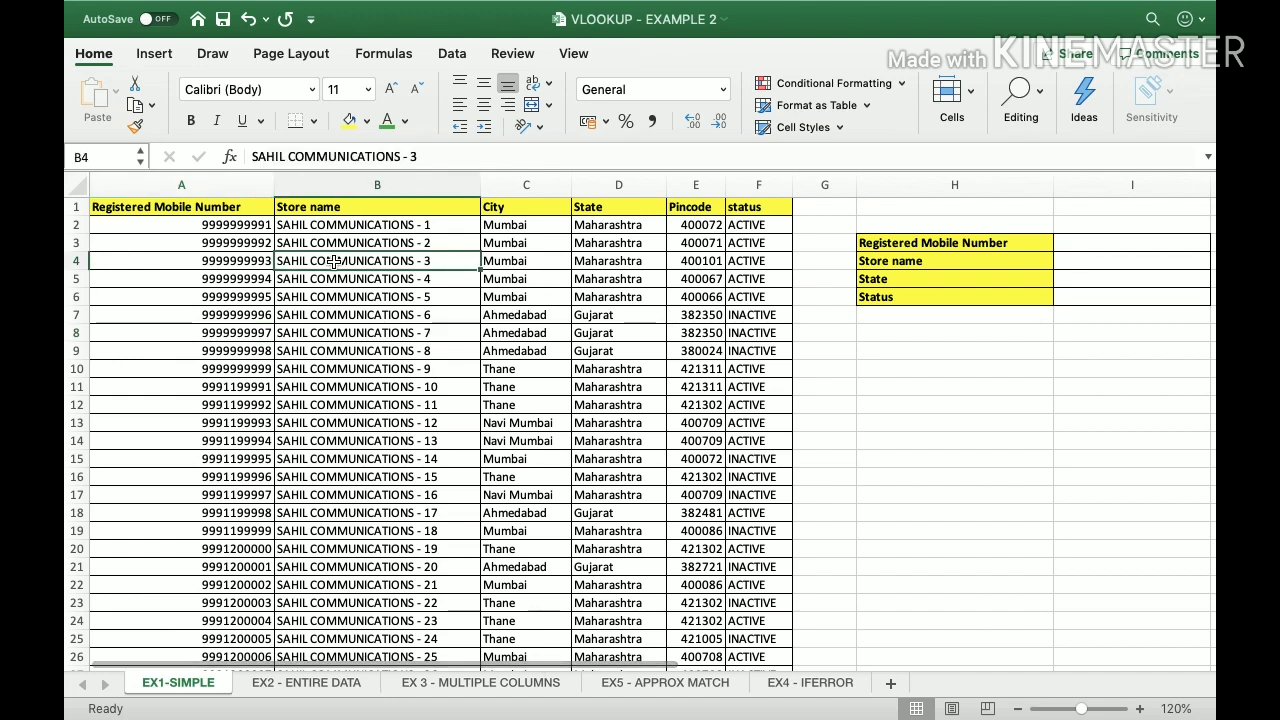
key(Up)
key(Up)
key(Left)
key(Up)
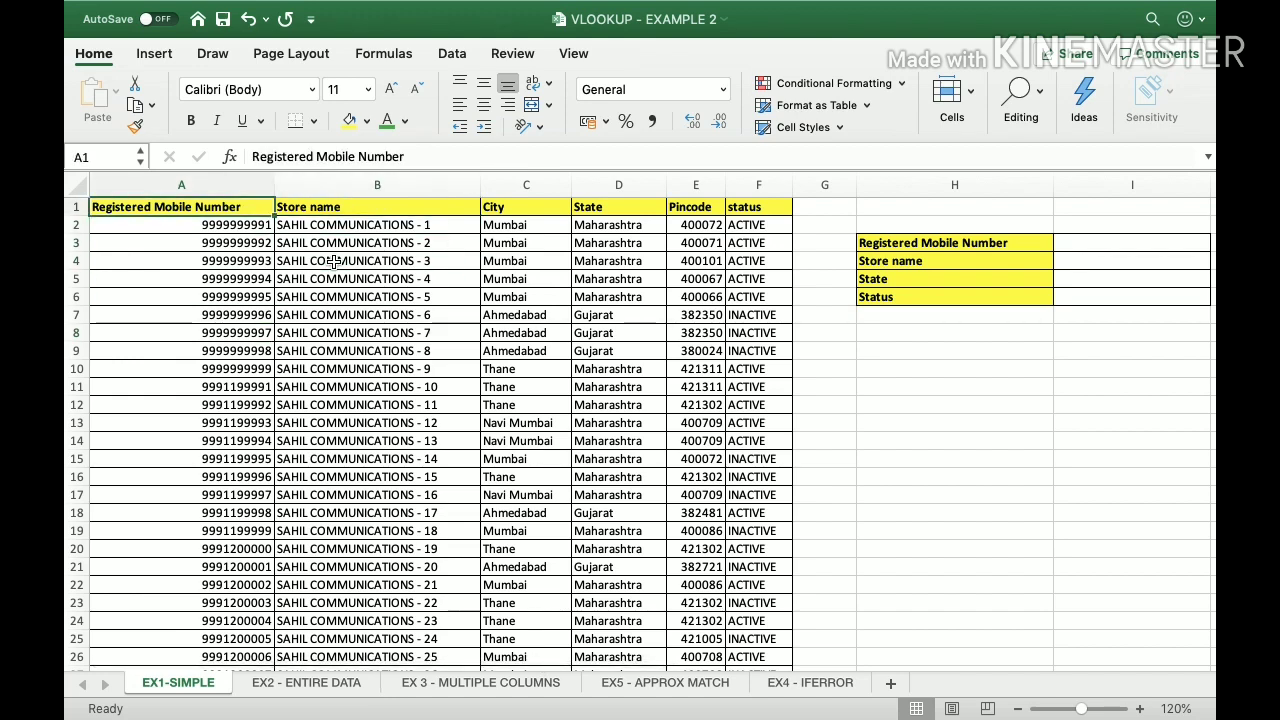
key(ctrl+shift+Right)
key(Down)
key(Up)
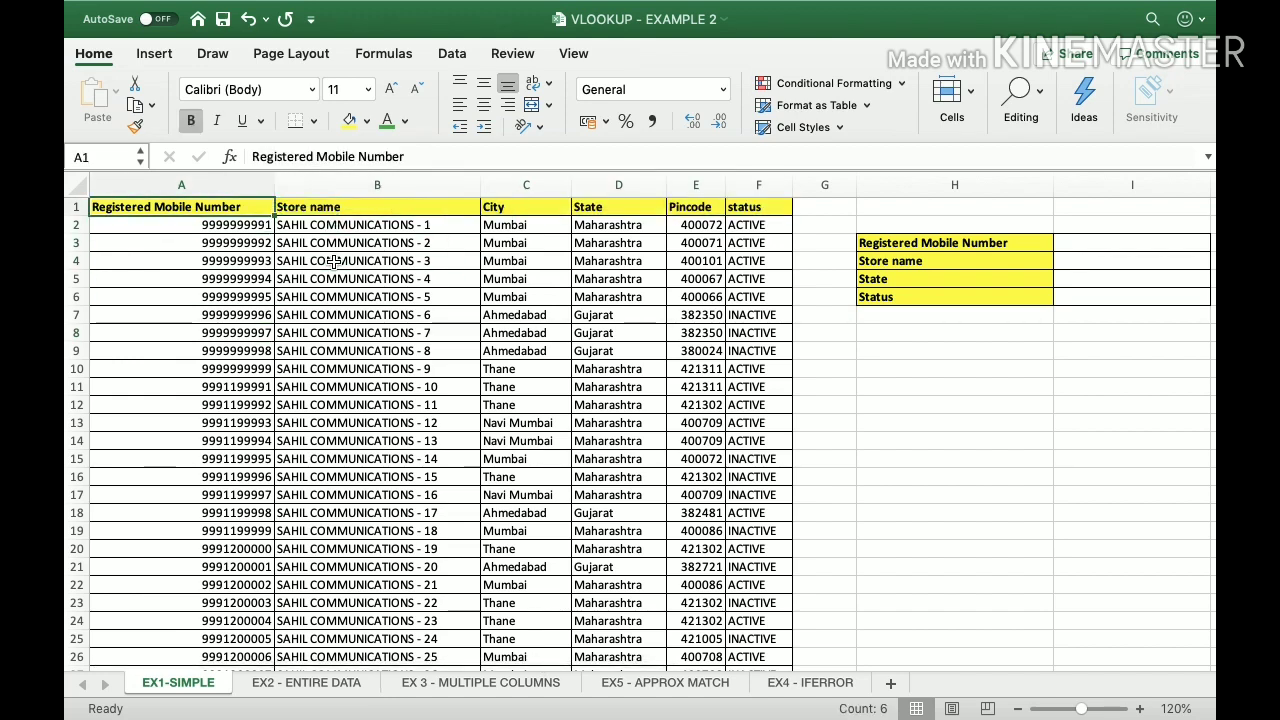
key(ctrl+shift+Right)
key(ctrl+shift+Down)
key(Down)
key(Up)
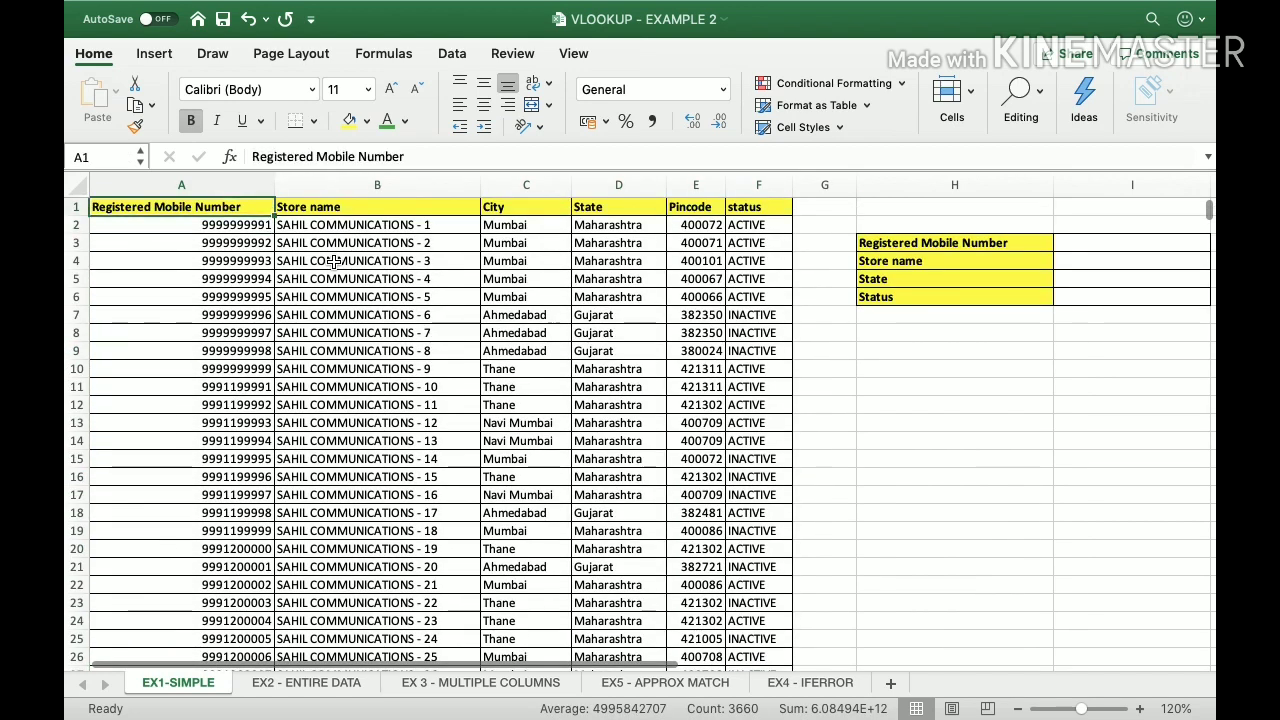
Step: Review the headers from Store name to status and examine the entries down the status column
key(Right)
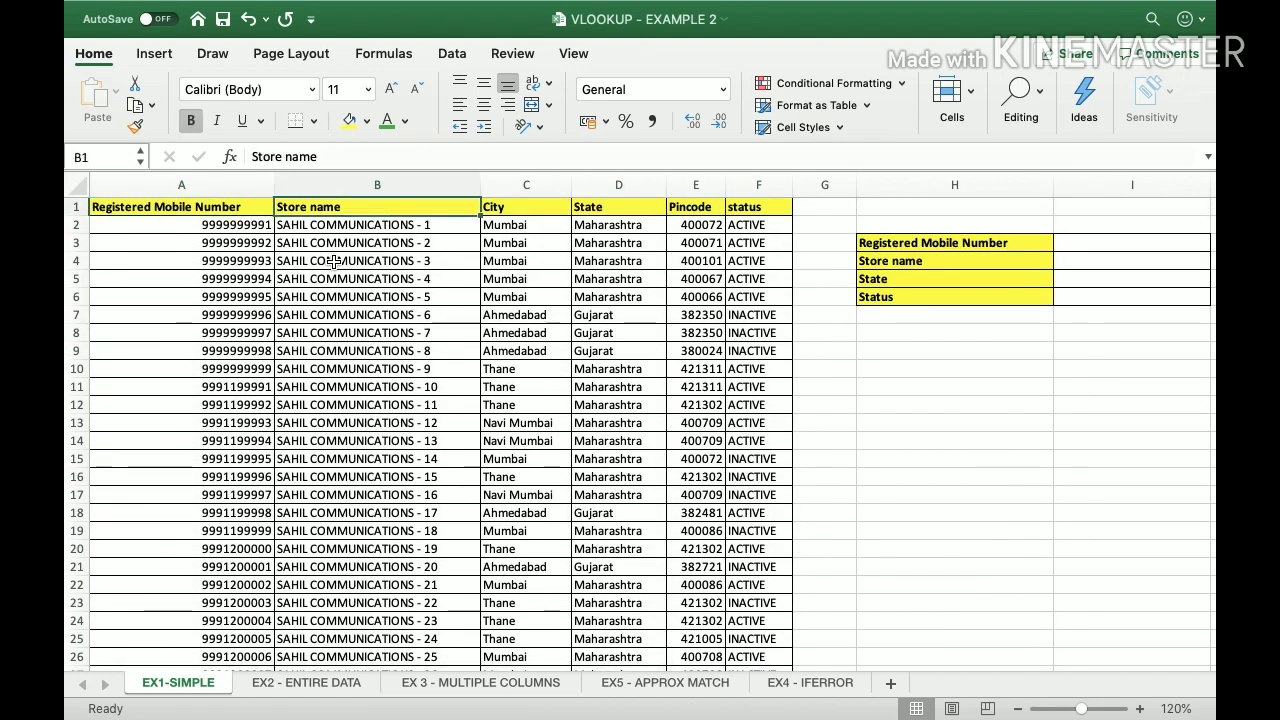
key(Down)
key(Up)
key(Right)
key(Right)
key(Right)
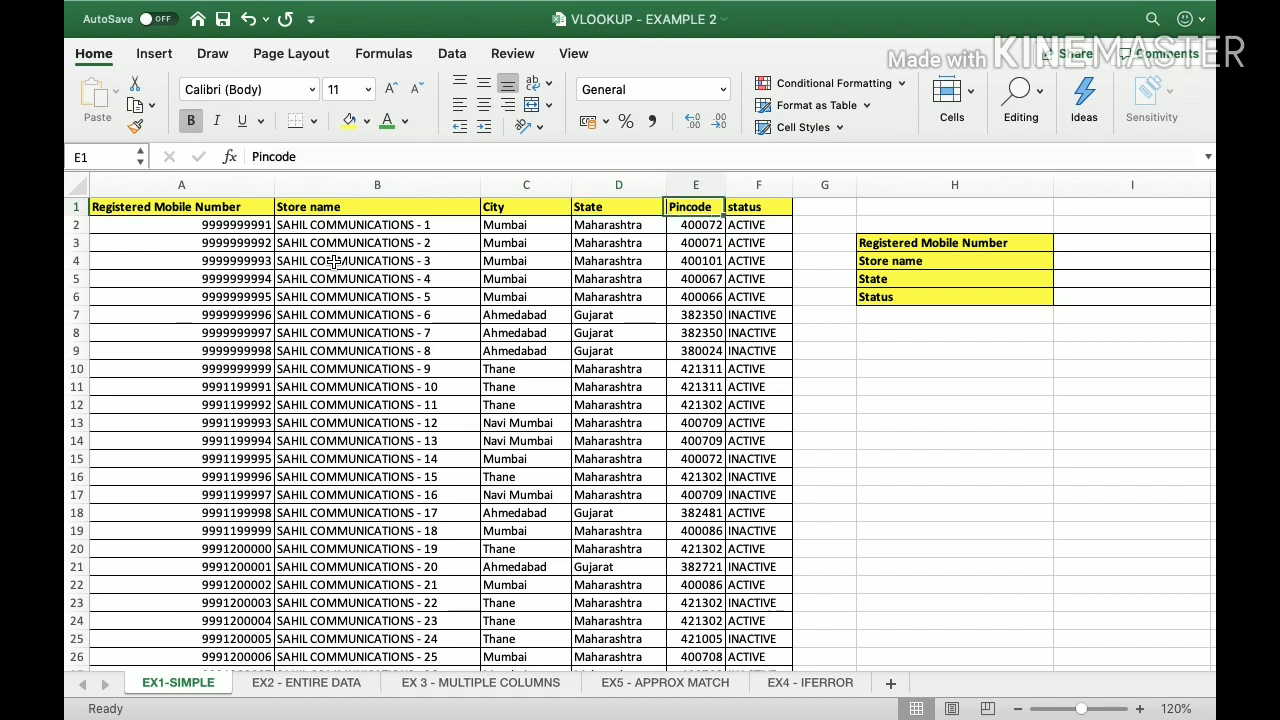
key(Right)
key(Down)
key(super+shift+Down)
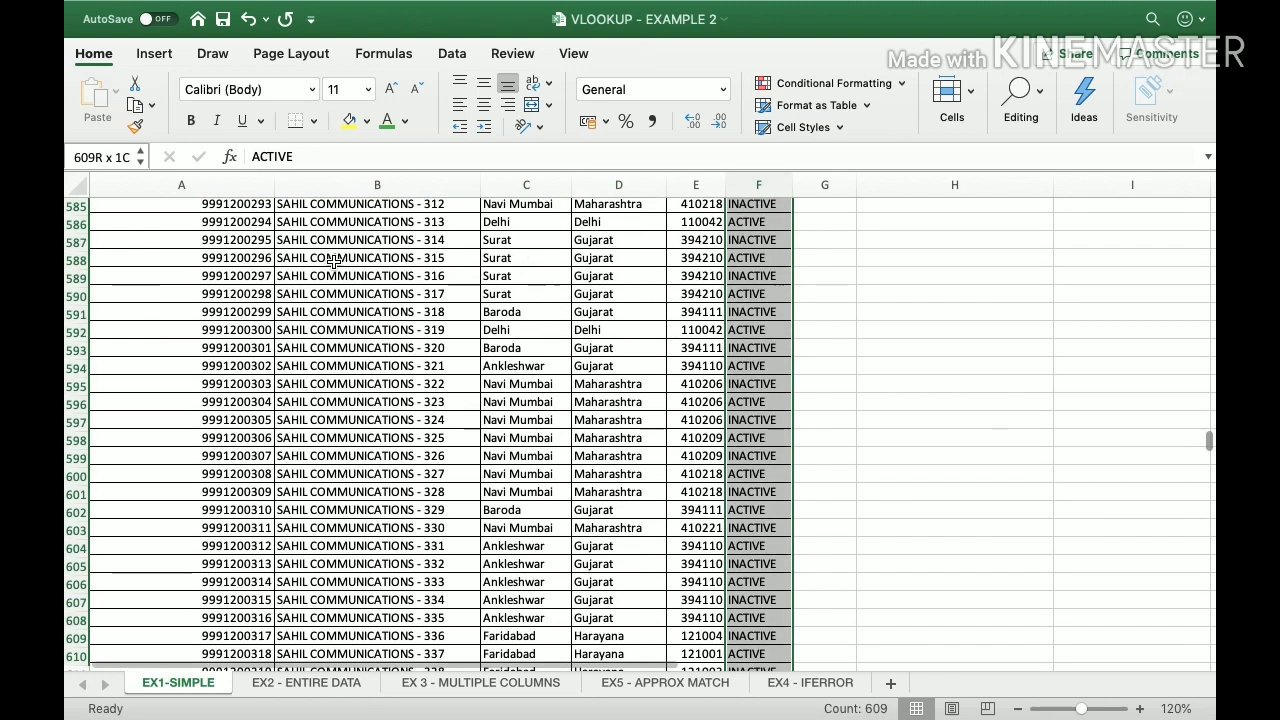
key(super+Up)
key(Down)
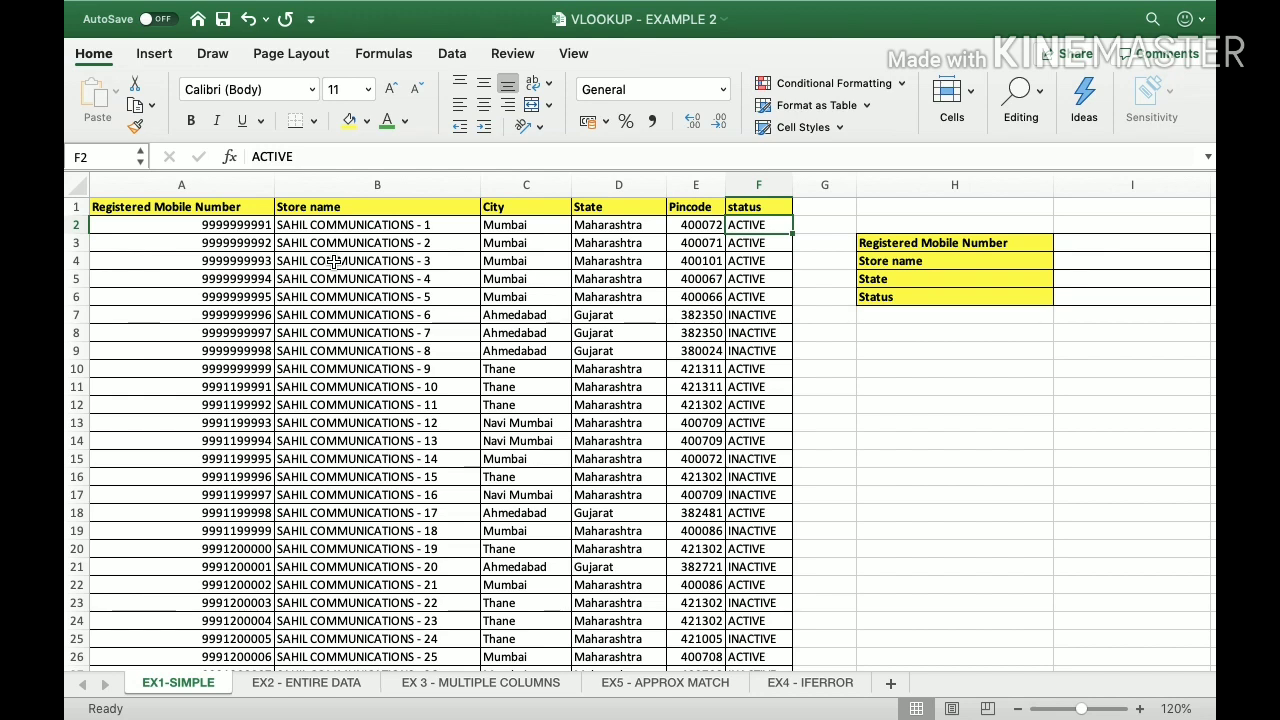
key(Up)
key(Down)
key(Up)
key(Down)
key(Down)
key(Down)
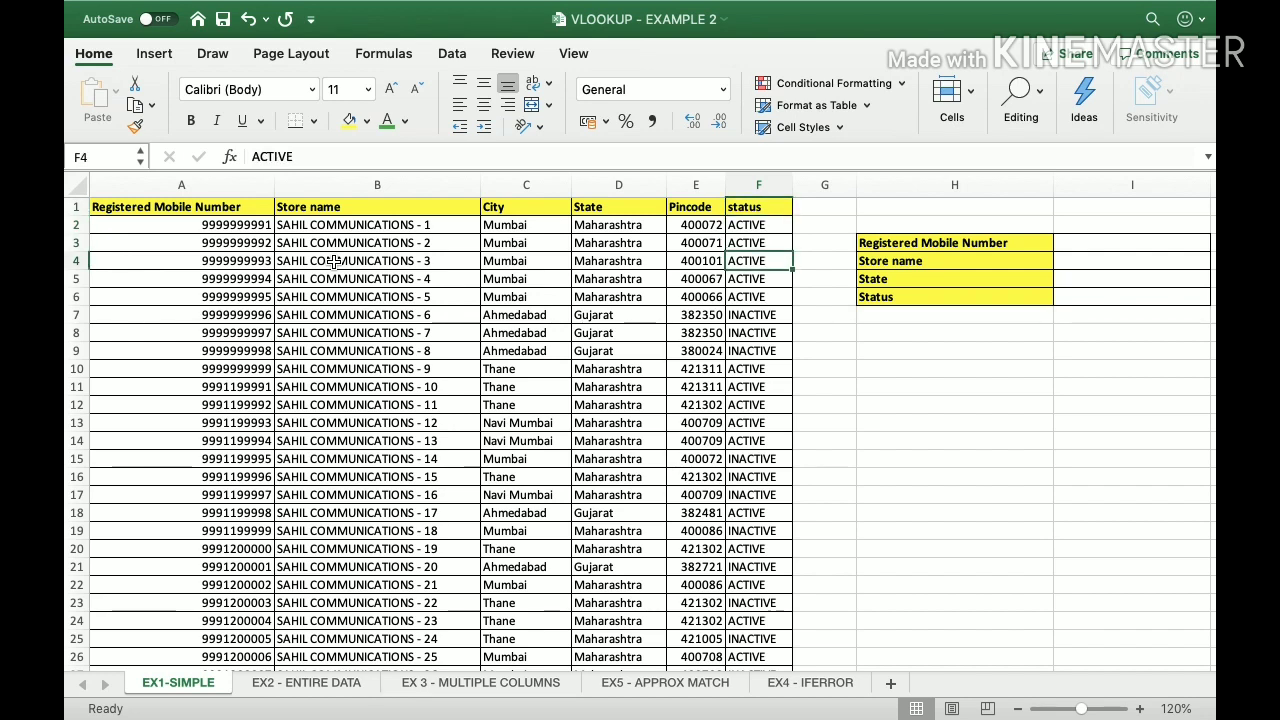
Step: Examine the lookup form in H3:I6 with its mobile number, store name, state and status fields
key(Right)
key(Right)
key(Right)
key(Left)
key(Up)
key(shift+Down)
key(shift+Down)
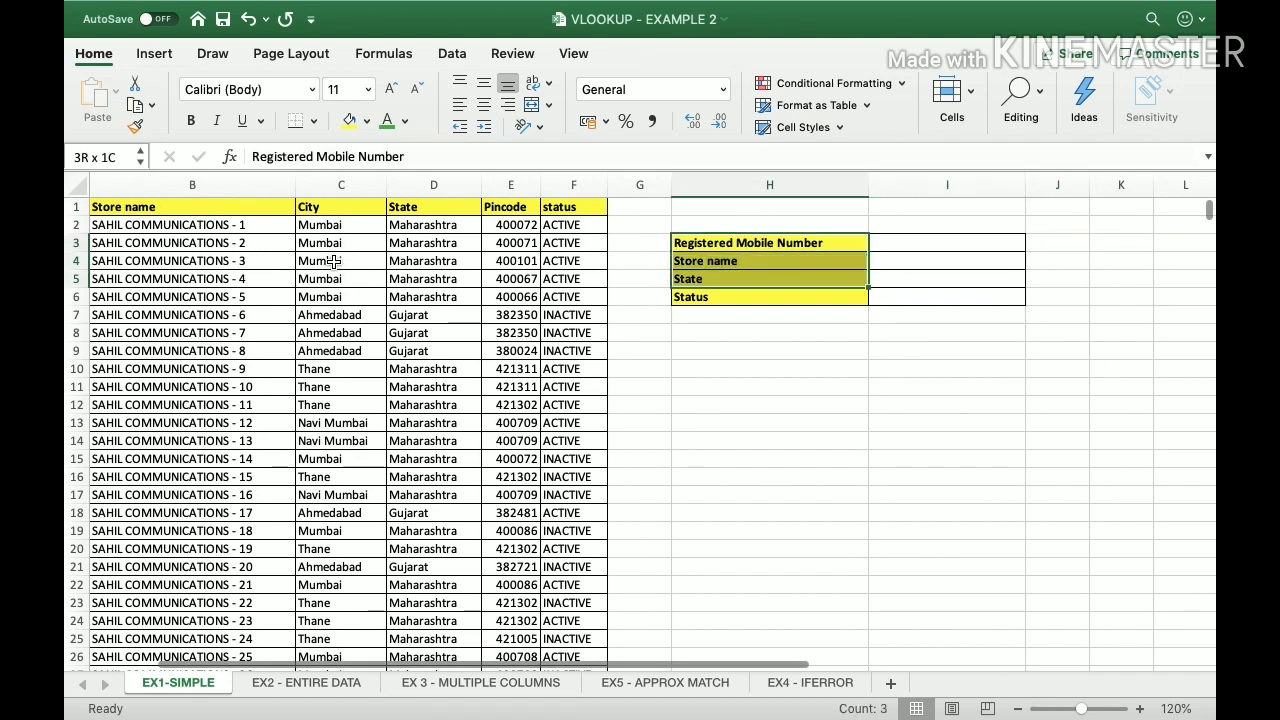
key(shift+Down)
key(shift+Right)
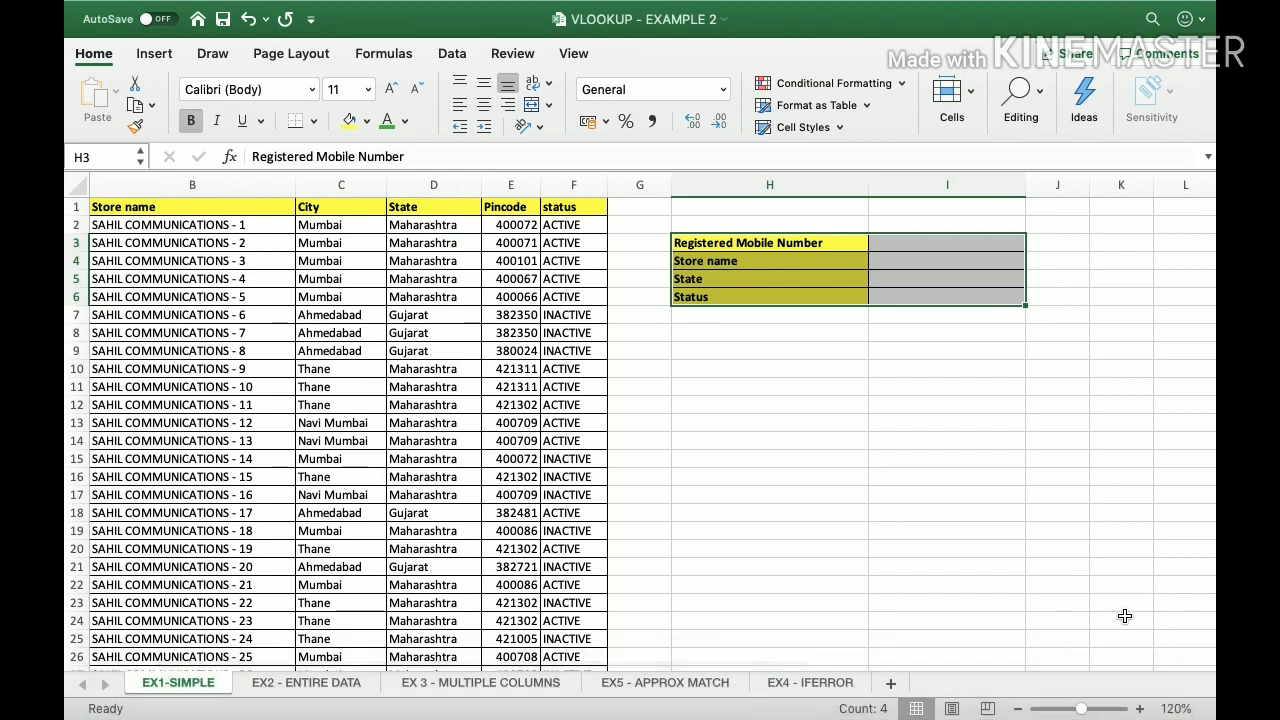
click(1140, 708)
click(1140, 708)
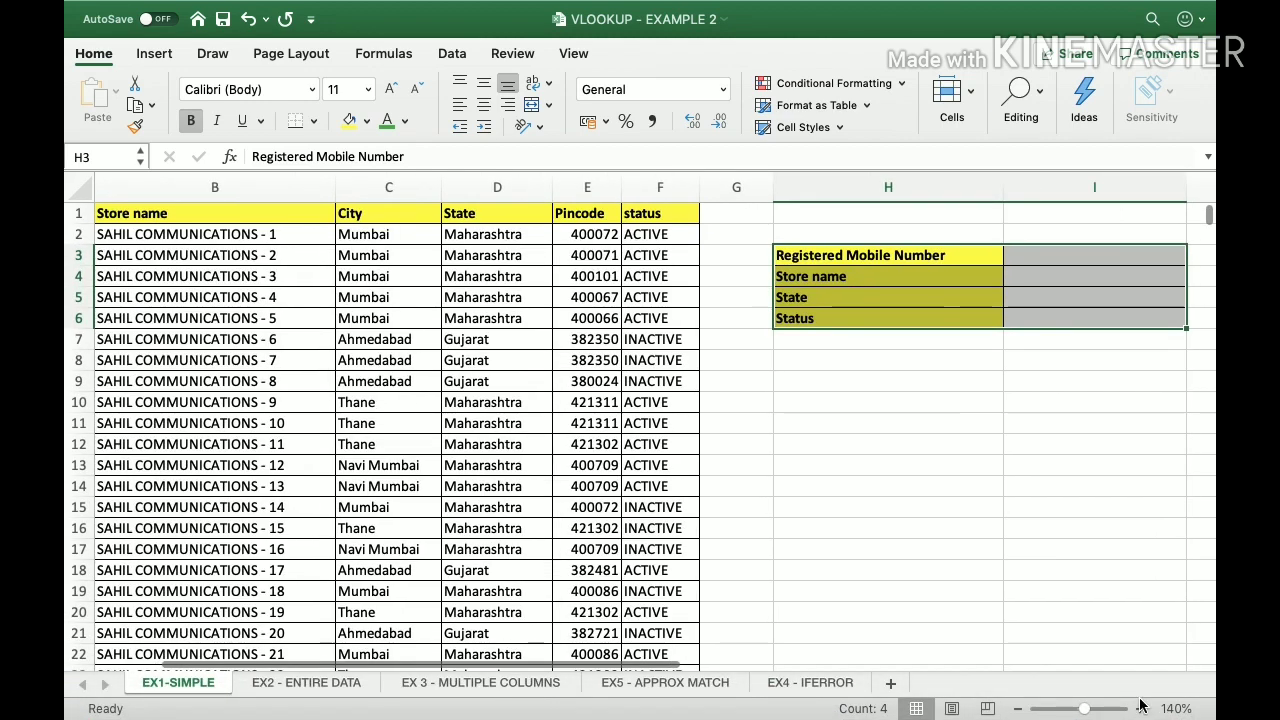
Step: Copy the registered mobile number from A3 into the form's Registered Mobile Number field in I3
click(1024, 300)
key(Up)
key(Up)
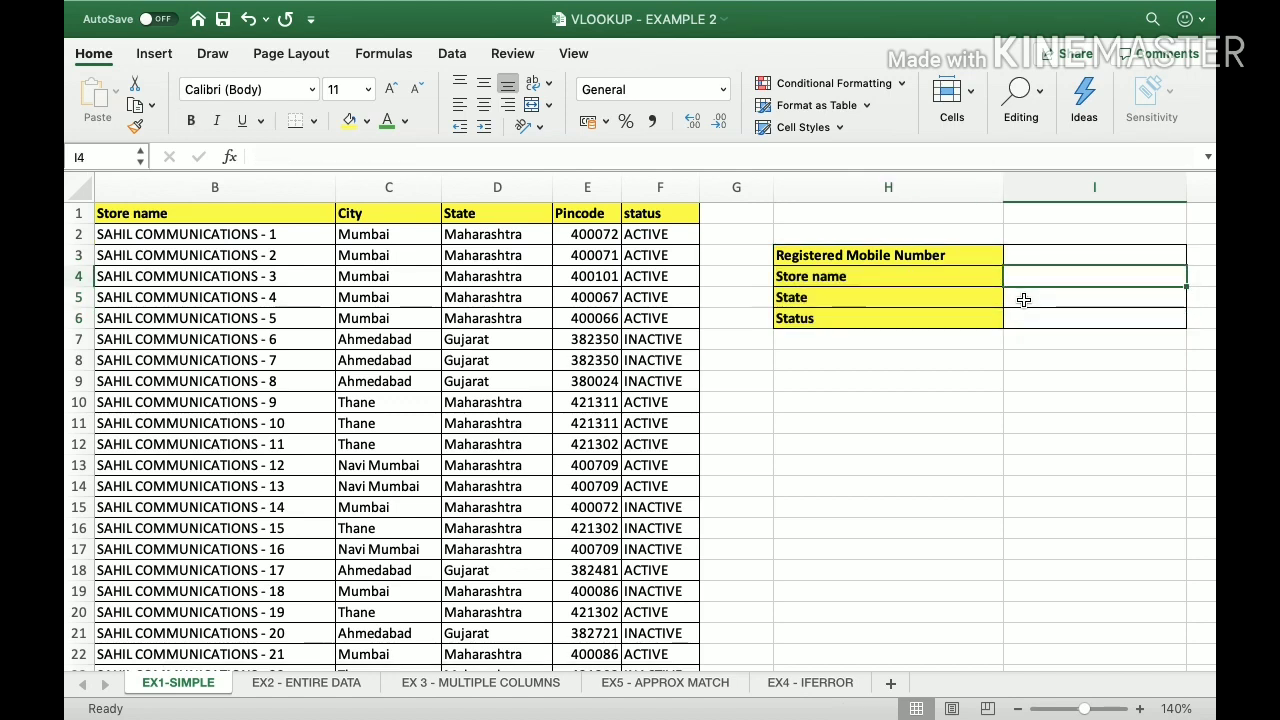
key(Left)
key(Right)
key(Left)
key(Left)
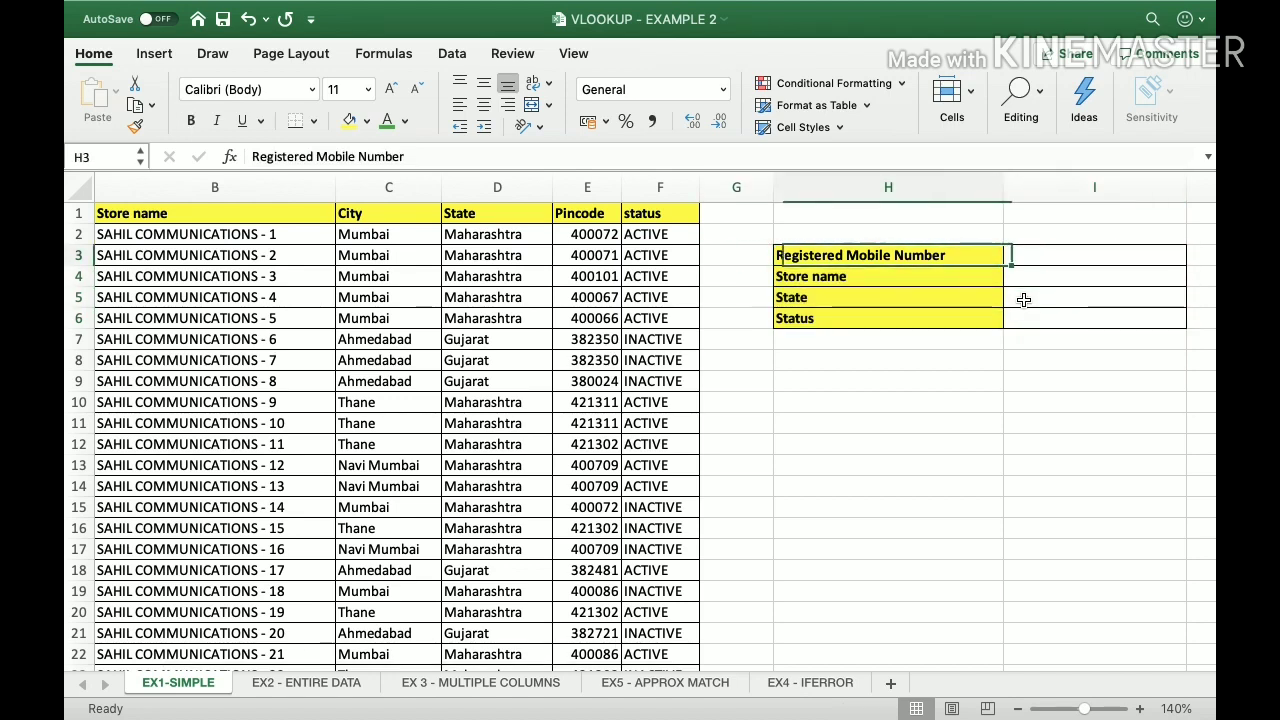
key(Left)
key(Left)
key(Left)
key(Left)
key(Left)
key(Left)
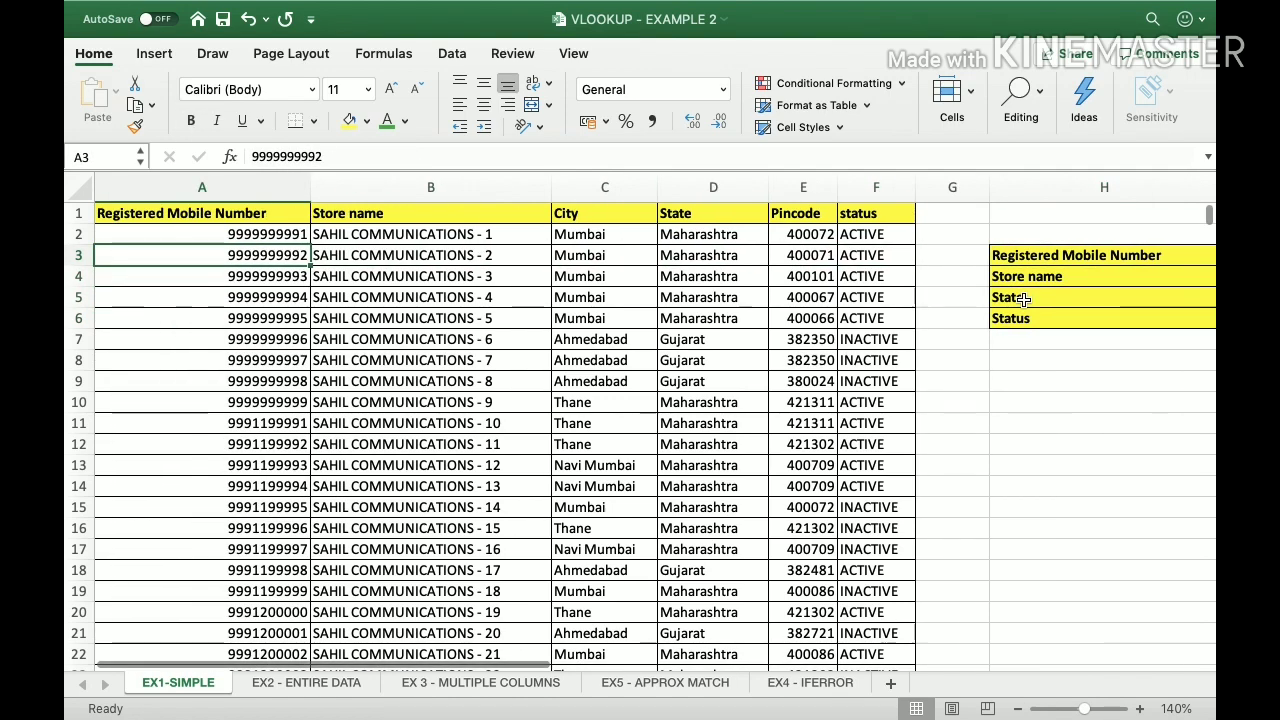
key(ctrl+c)
key(Right)
key(Right)
key(Right)
key(Right)
key(Right)
key(Right)
key(Right)
key(Right)
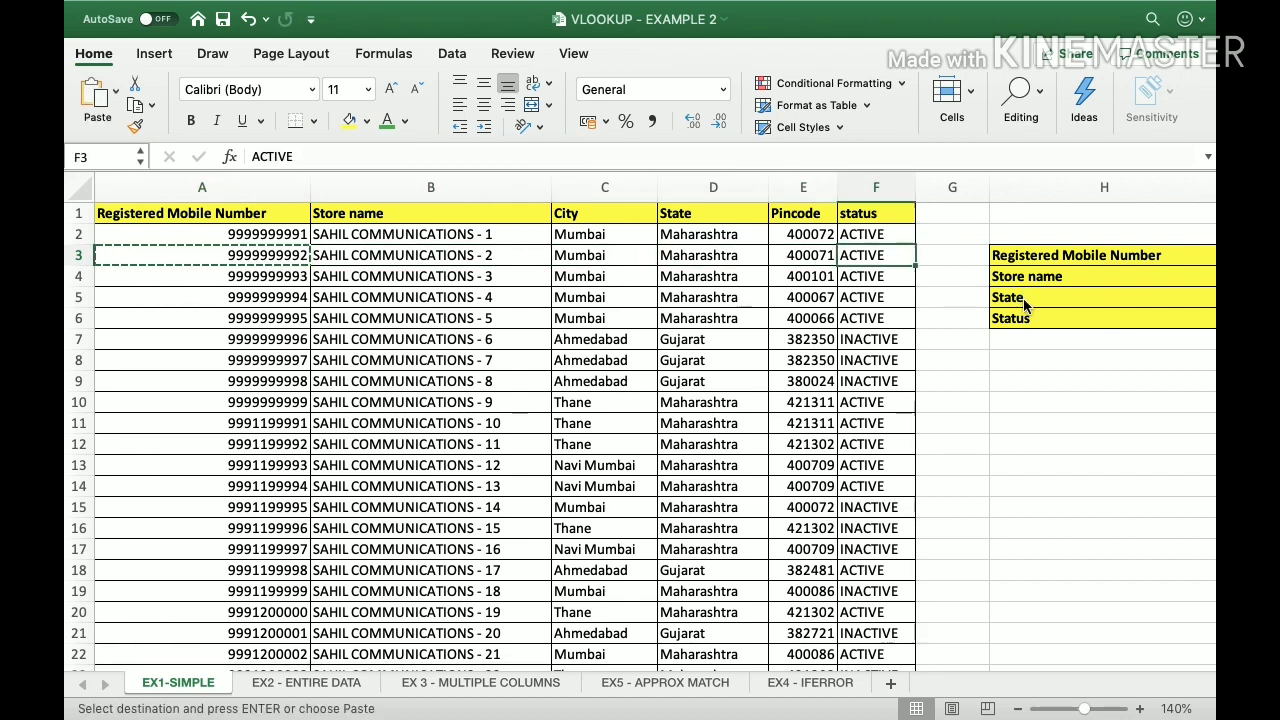
key(ctrl+v)
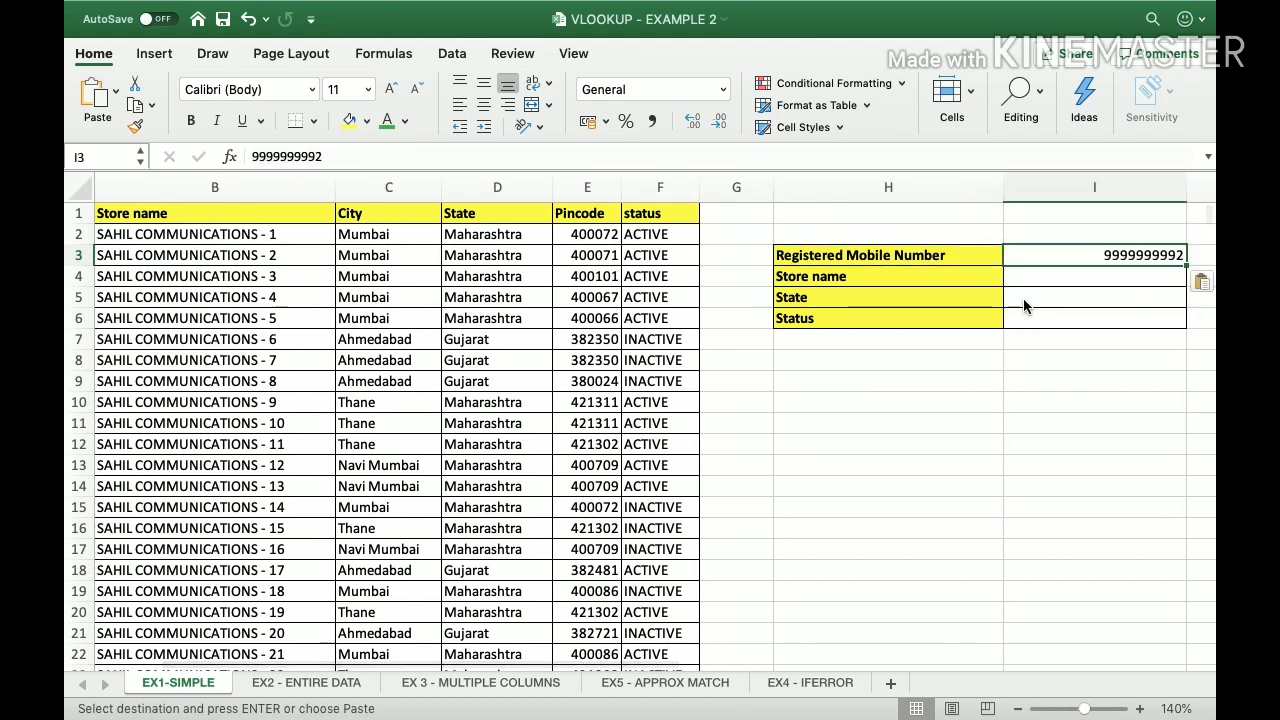
Step: Review the form's Store name, State and Status labels and their result cells
key(Down)
key(Left)
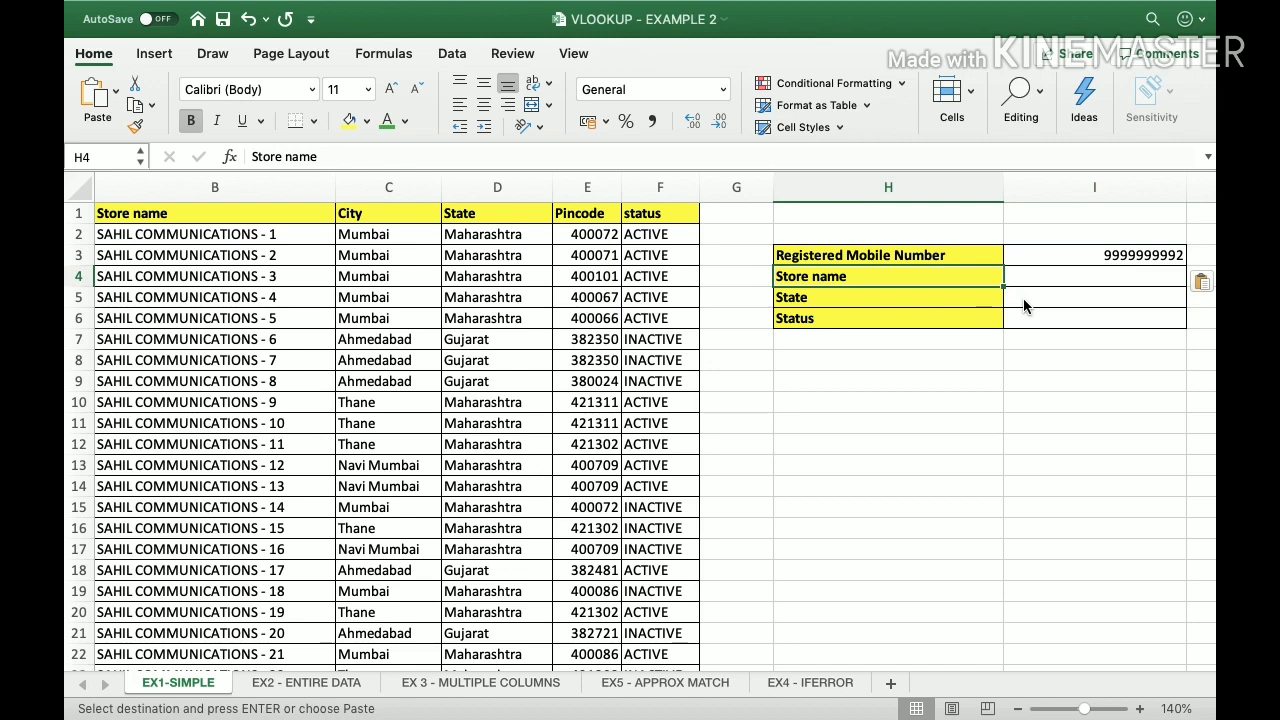
key(shift+Down)
key(Down)
key(Down)
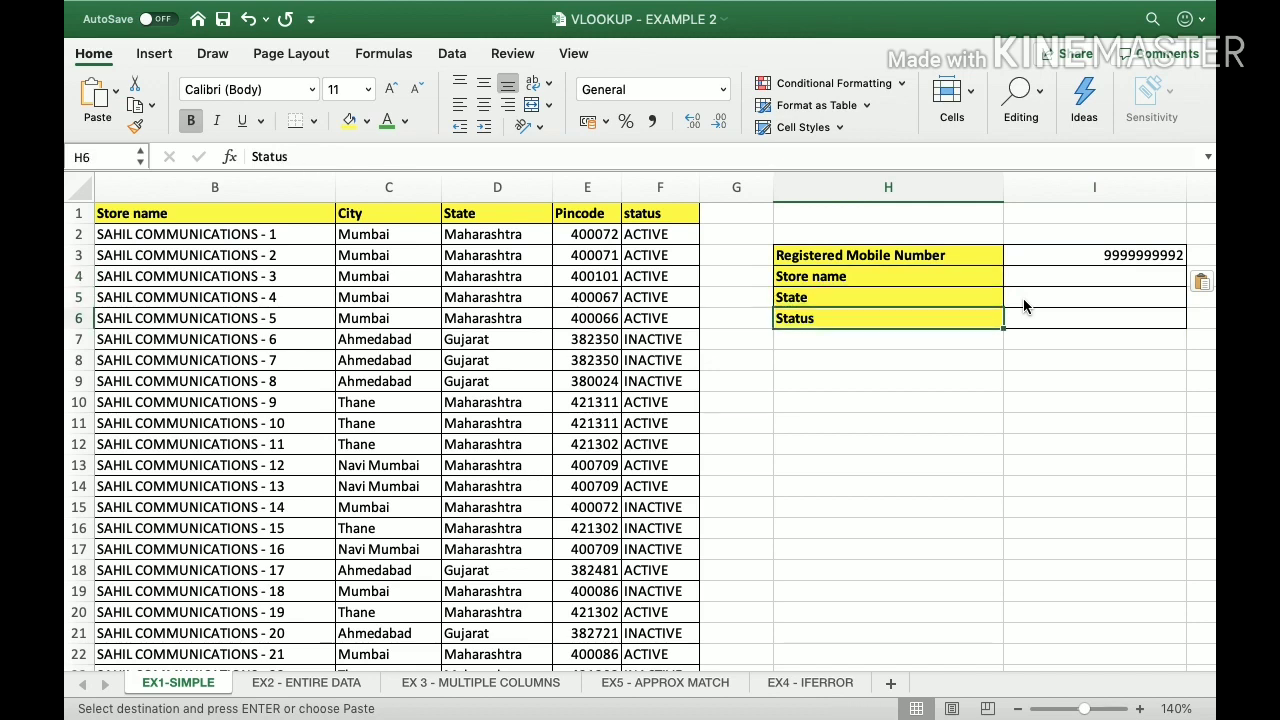
key(Right)
key(Right)
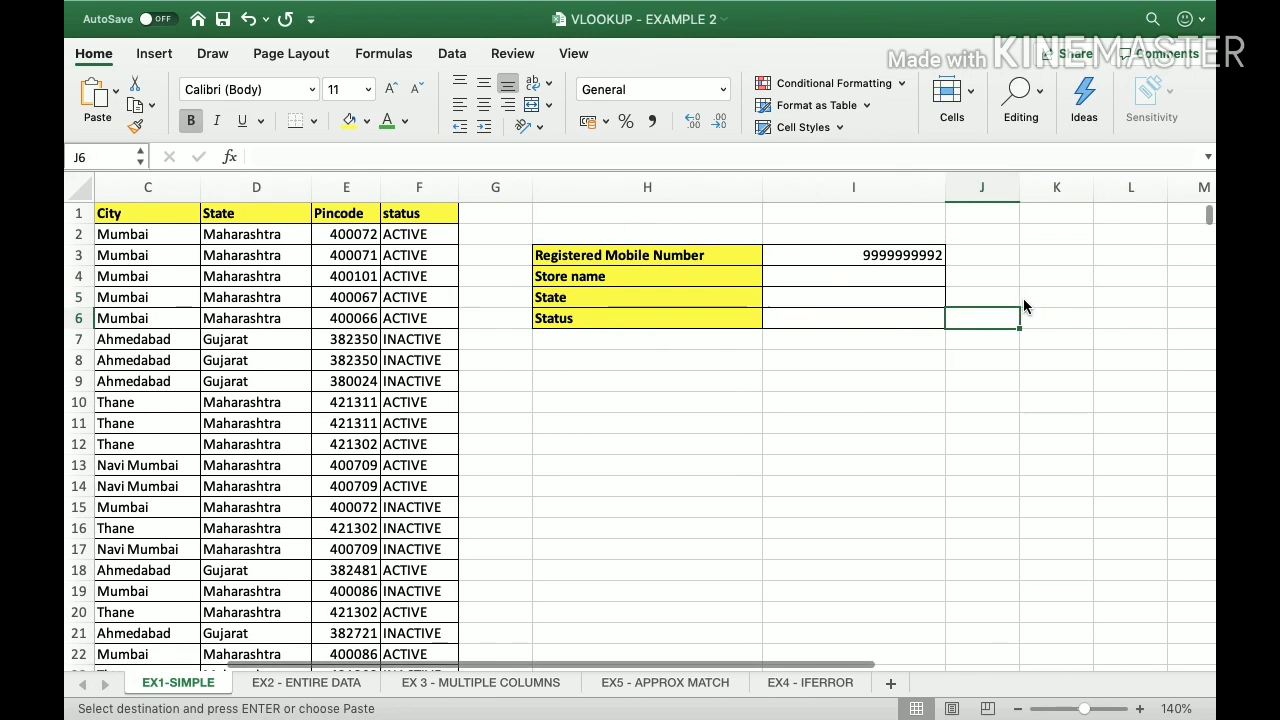
Step: Compare the lookup form's fields with the matching columns of the store table
key(Left)
key(Left)
key(Up)
key(Up)
key(Up)
key(Up)
key(Up)
key(Left)
key(Left)
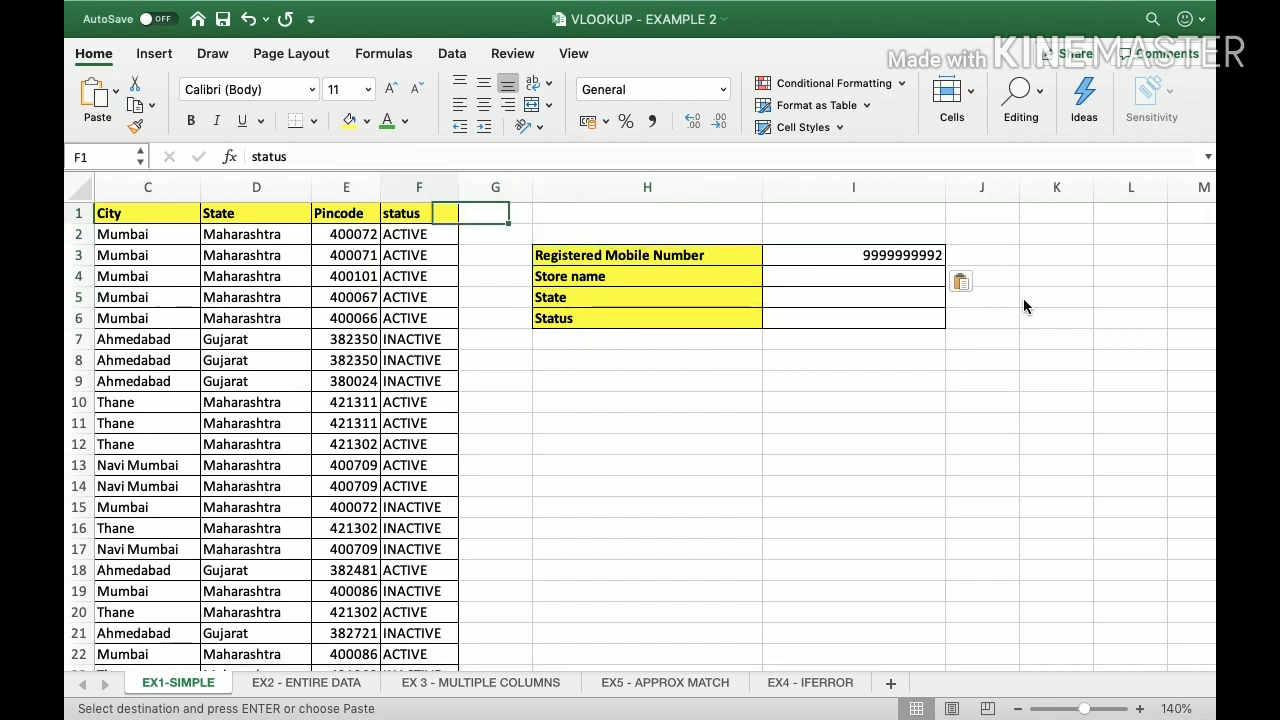
key(Left)
key(Left)
key(Left)
key(Left)
key(Left)
key(Down)
key(Down)
key(Down)
key(Right)
key(Right)
key(Right)
key(Right)
key(Right)
key(Right)
key(Right)
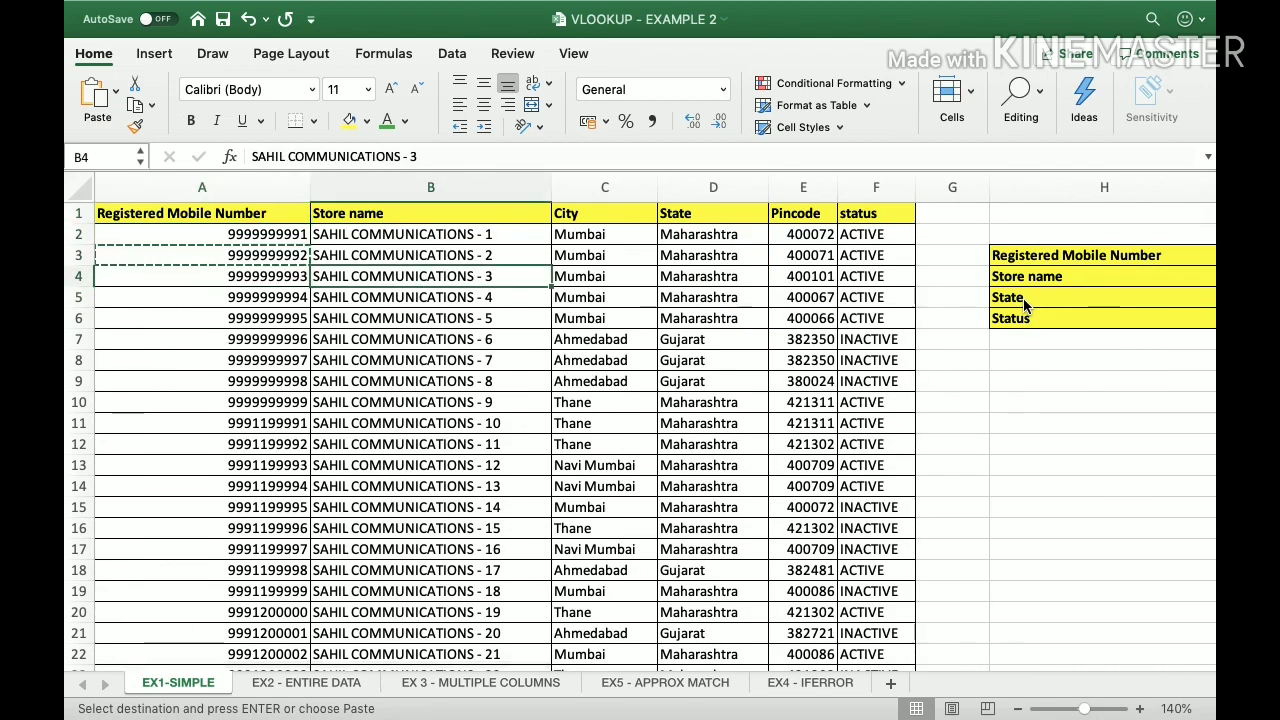
key(Right)
key(Left)
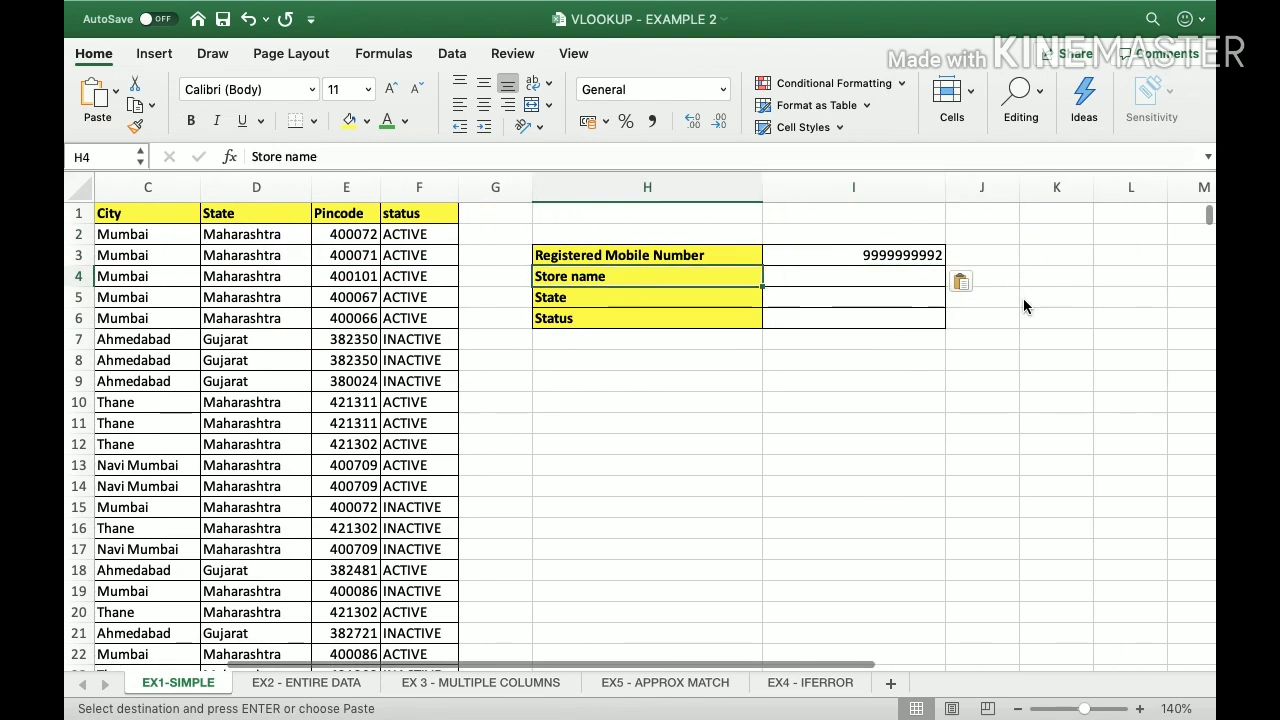
key(Left)
key(Left)
key(Left)
key(Left)
key(Left)
key(Left)
key(Left)
key(Right)
key(Right)
key(Right)
key(Right)
key(Right)
key(Right)
key(Right)
key(Right)
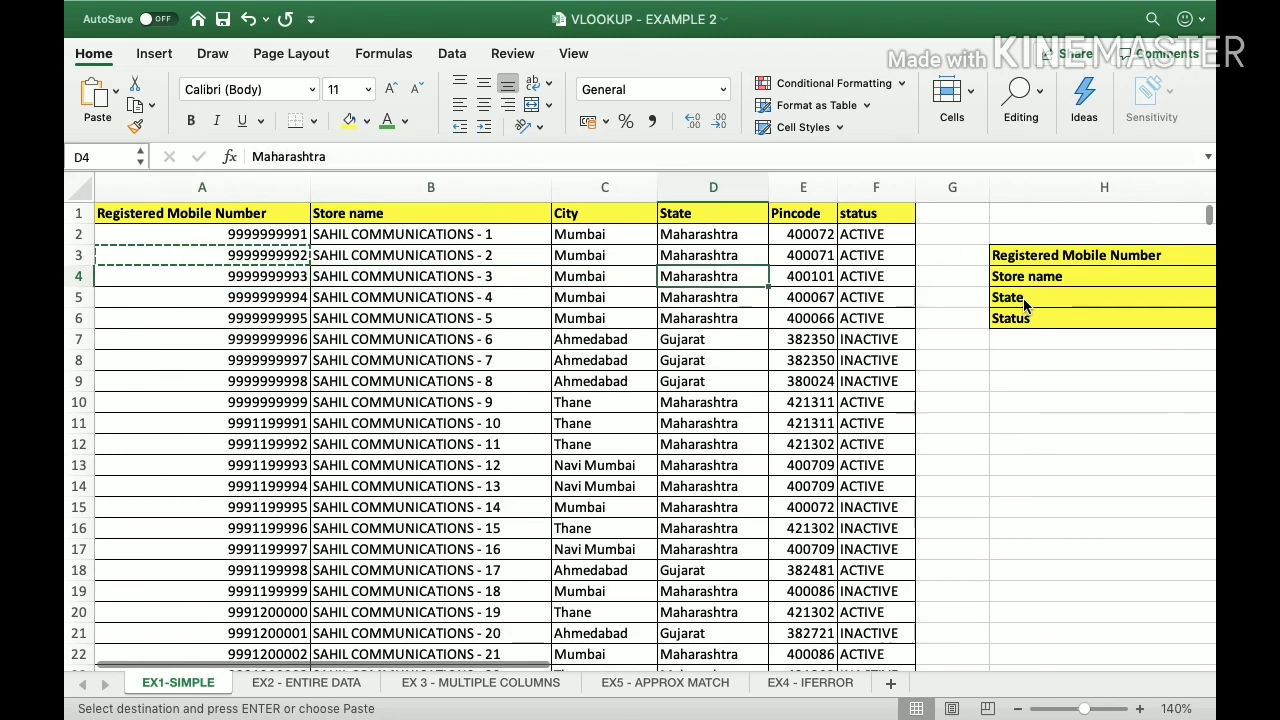
key(ctrl+v)
key(Left)
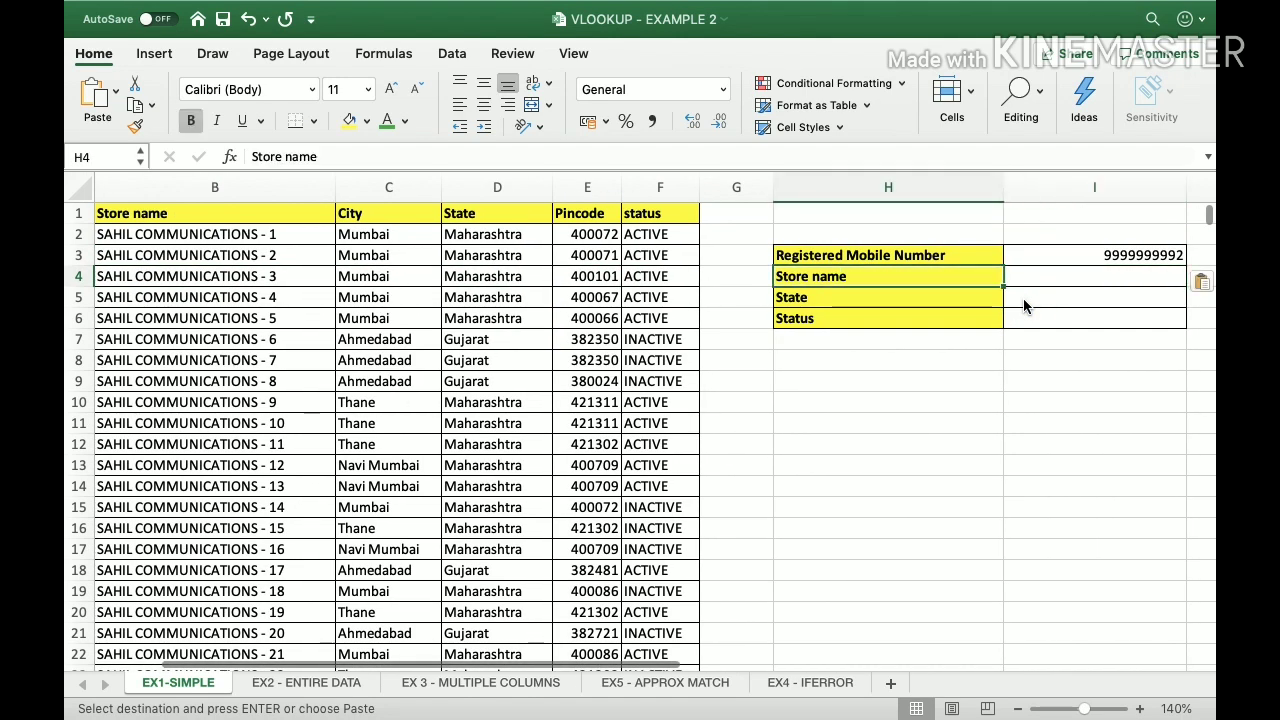
Step: Begin a VLOOKUP formula in the Store name result cell I4 with I3 as the lookup value
key(Right)
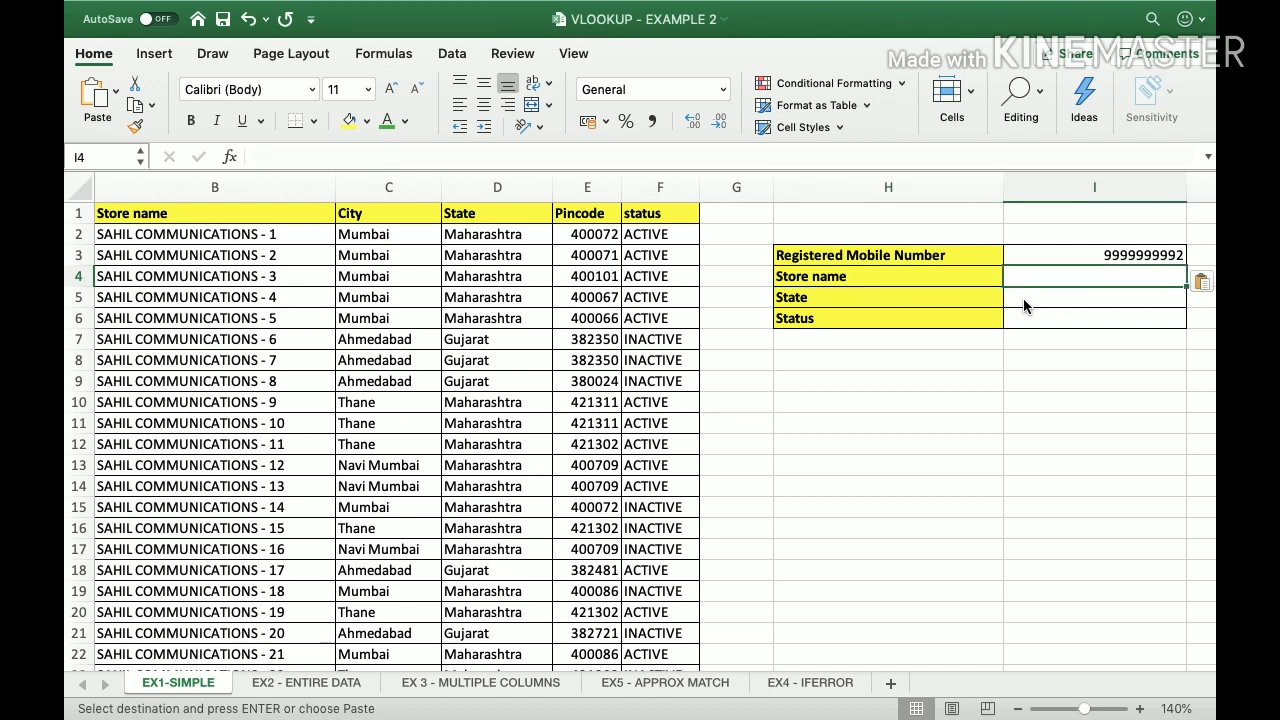
text(=)
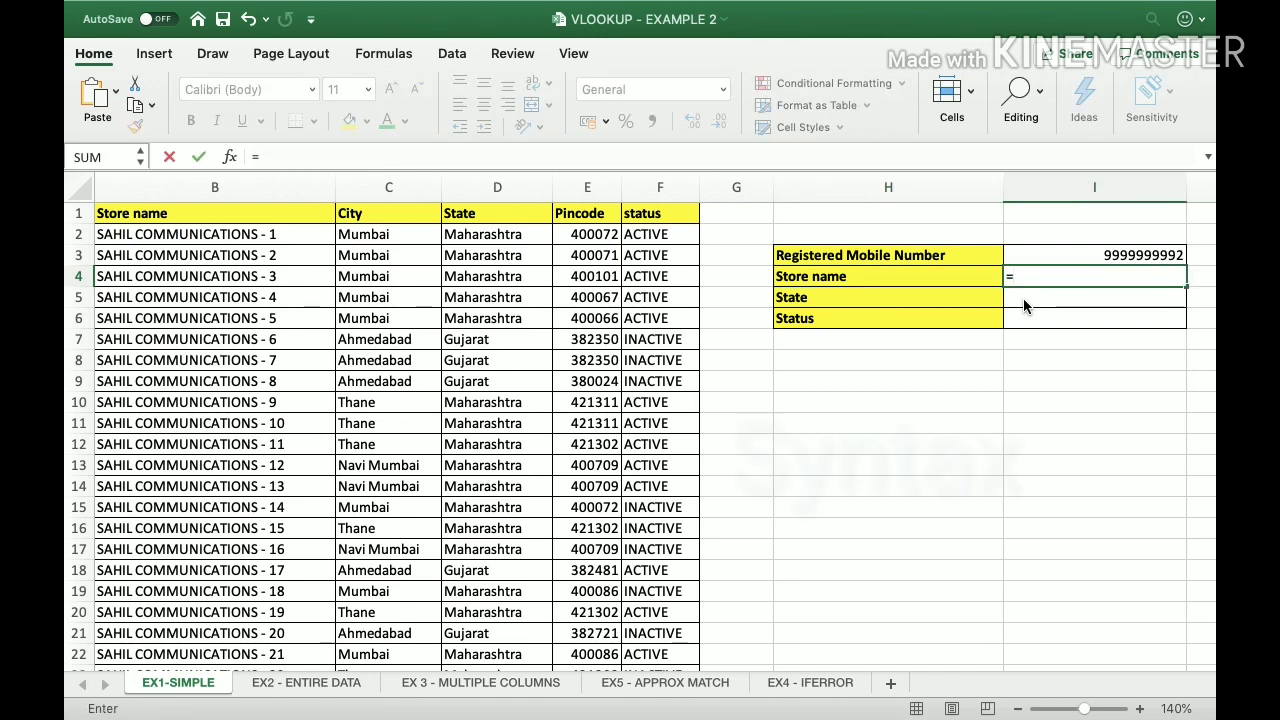
text(V)
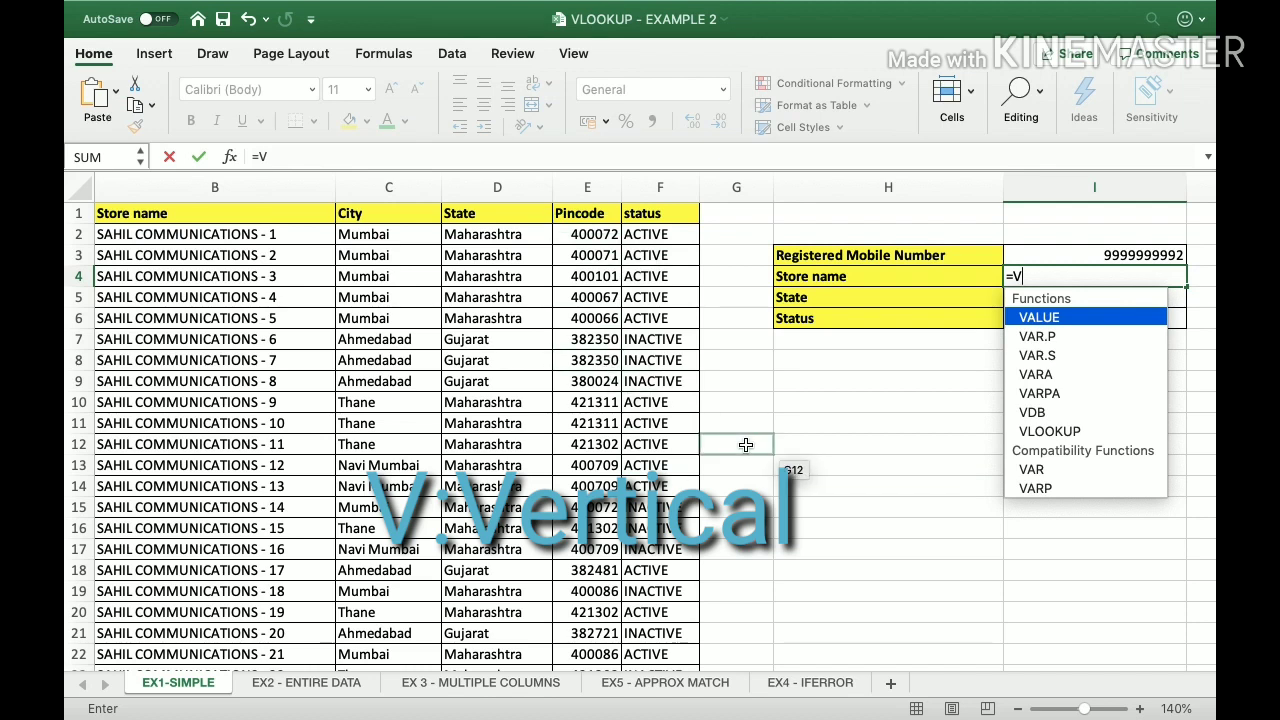
text(LOOK)
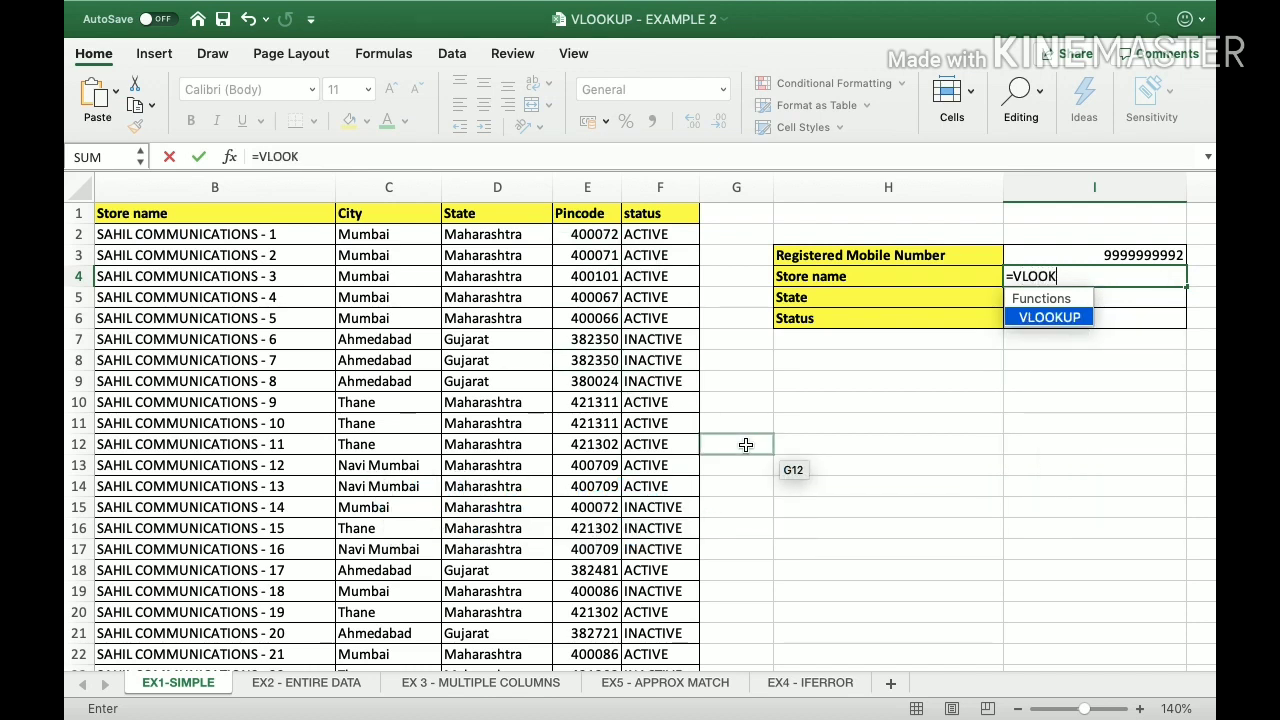
text(UP()
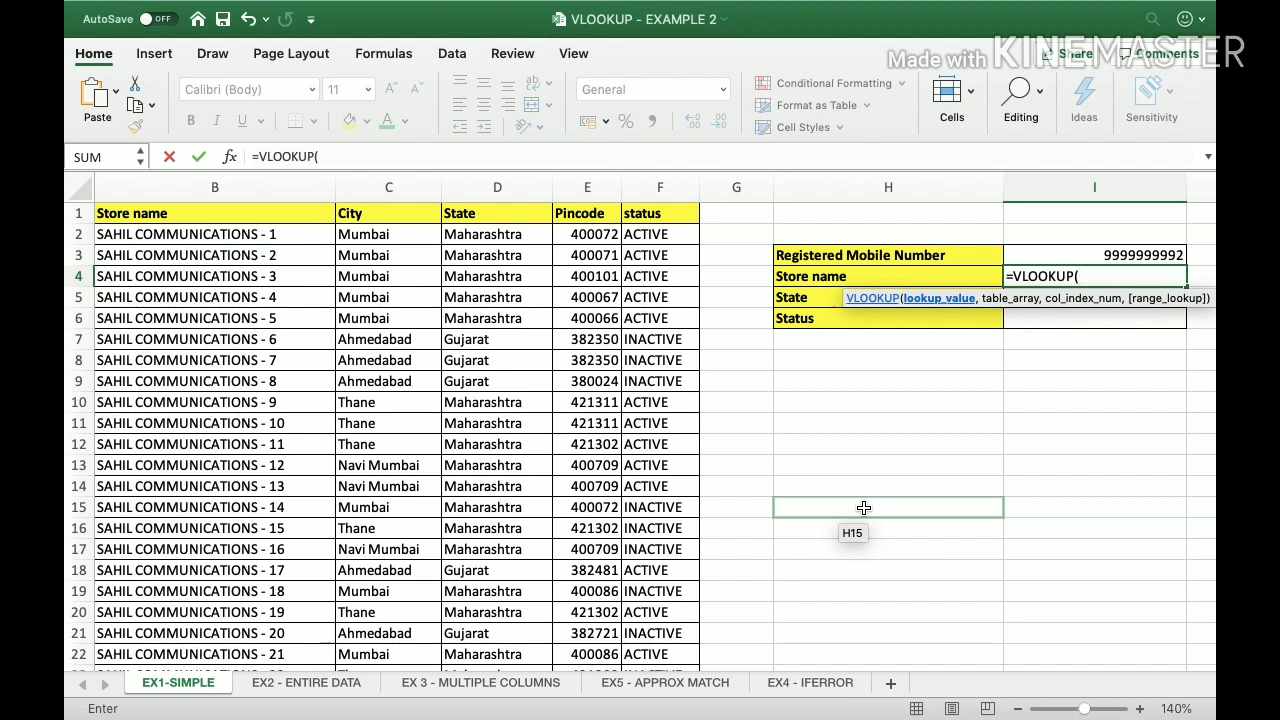
click(1061, 255)
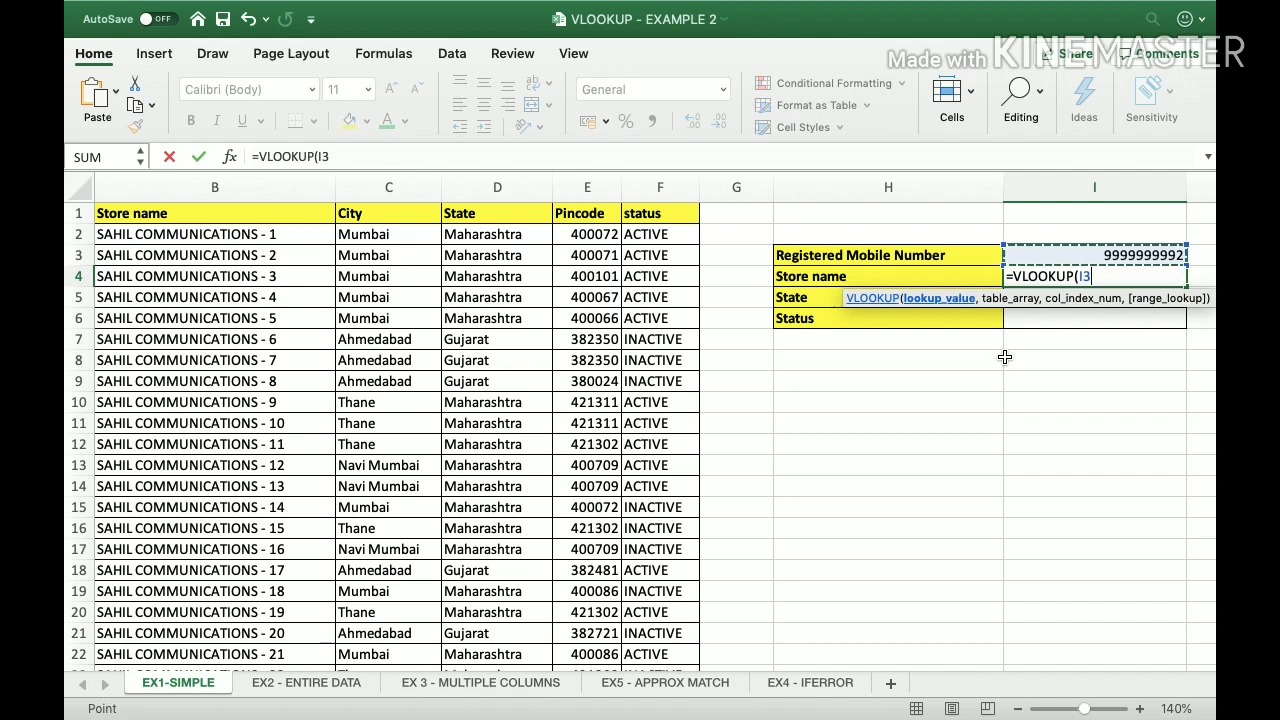
text(,)
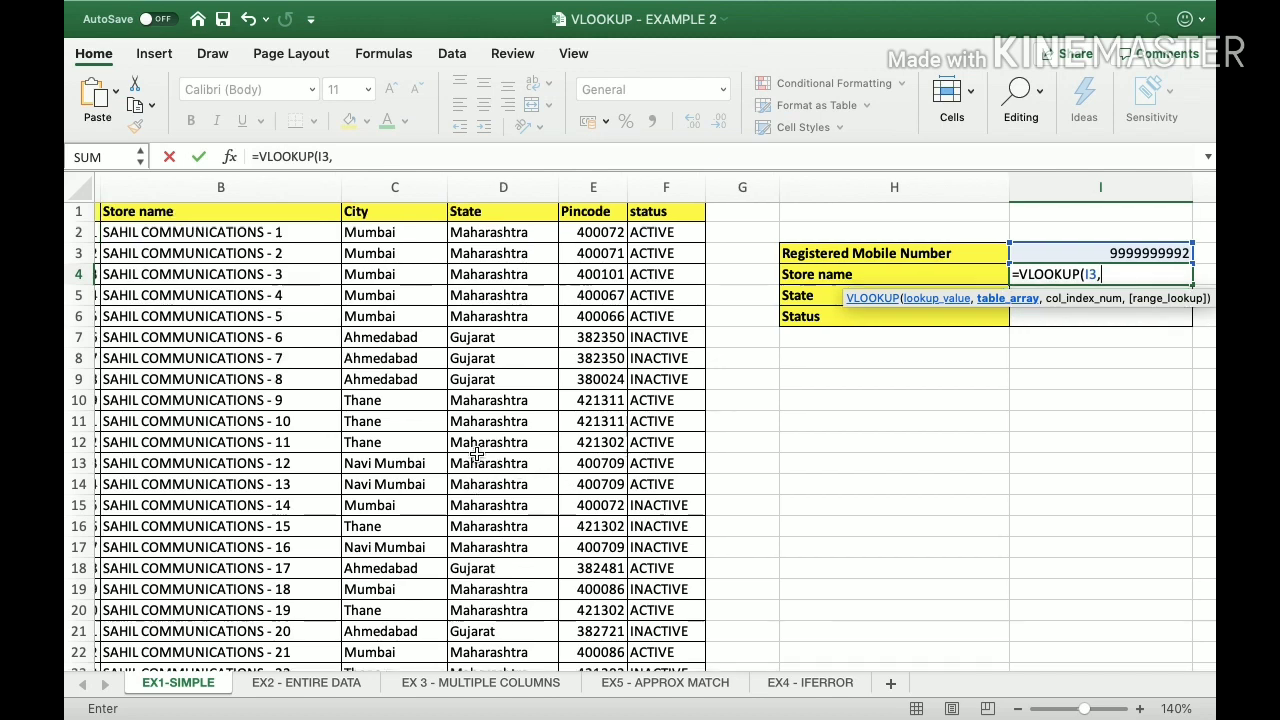
Step: Set the table array of the Store name VLOOKUP formula to columns A:B, from Registered Mobile Number to Store name
scroll(477, 454, left, 5)
scroll(250, 330, left, 2)
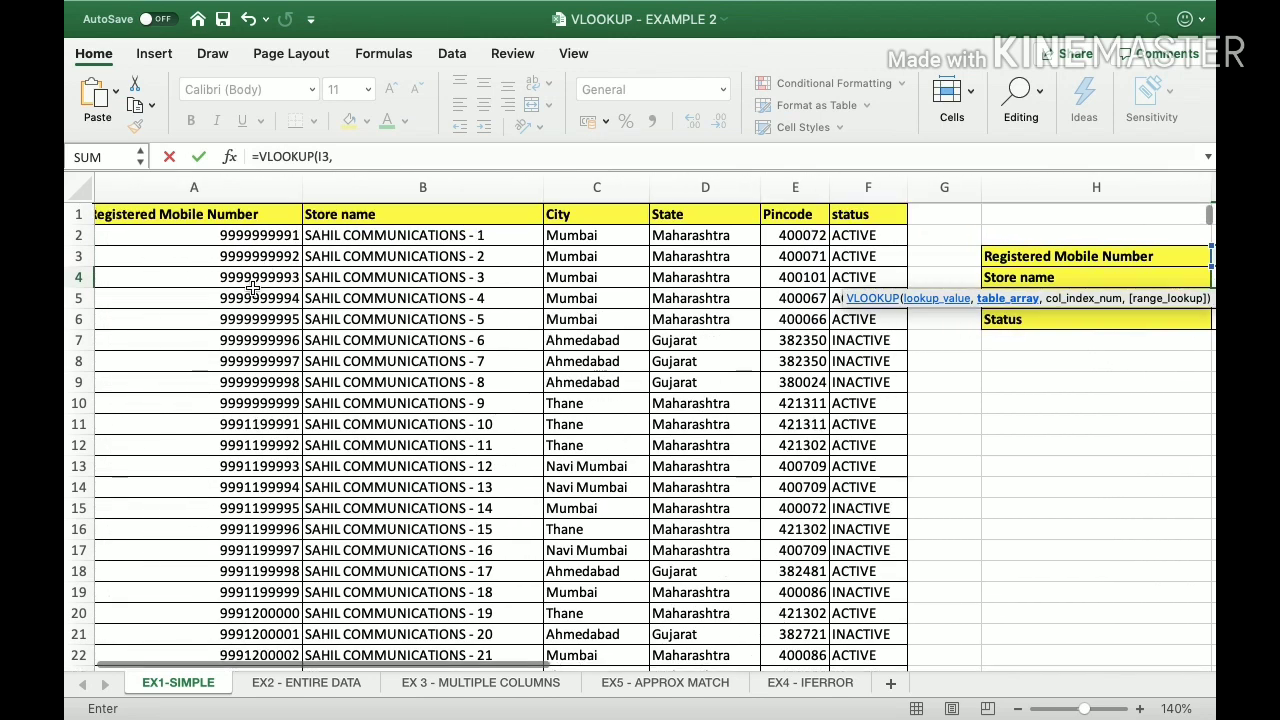
click(218, 195)
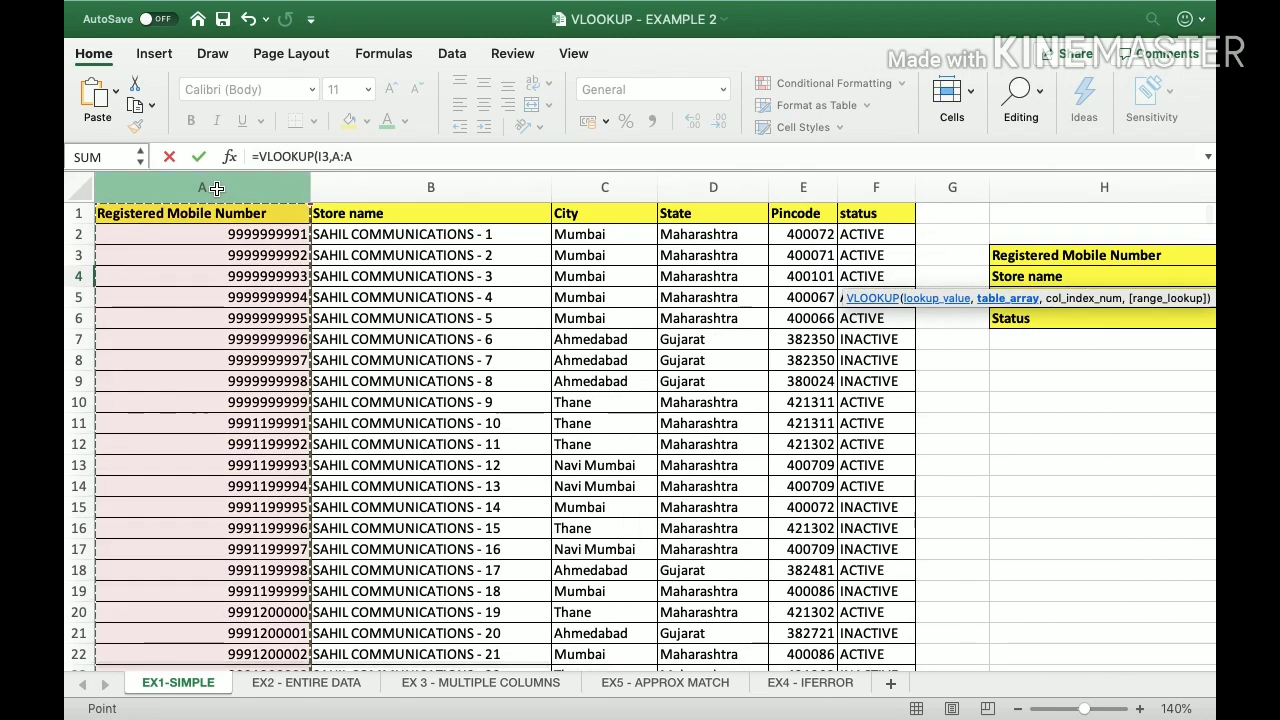
drag(216, 189, 338, 187)
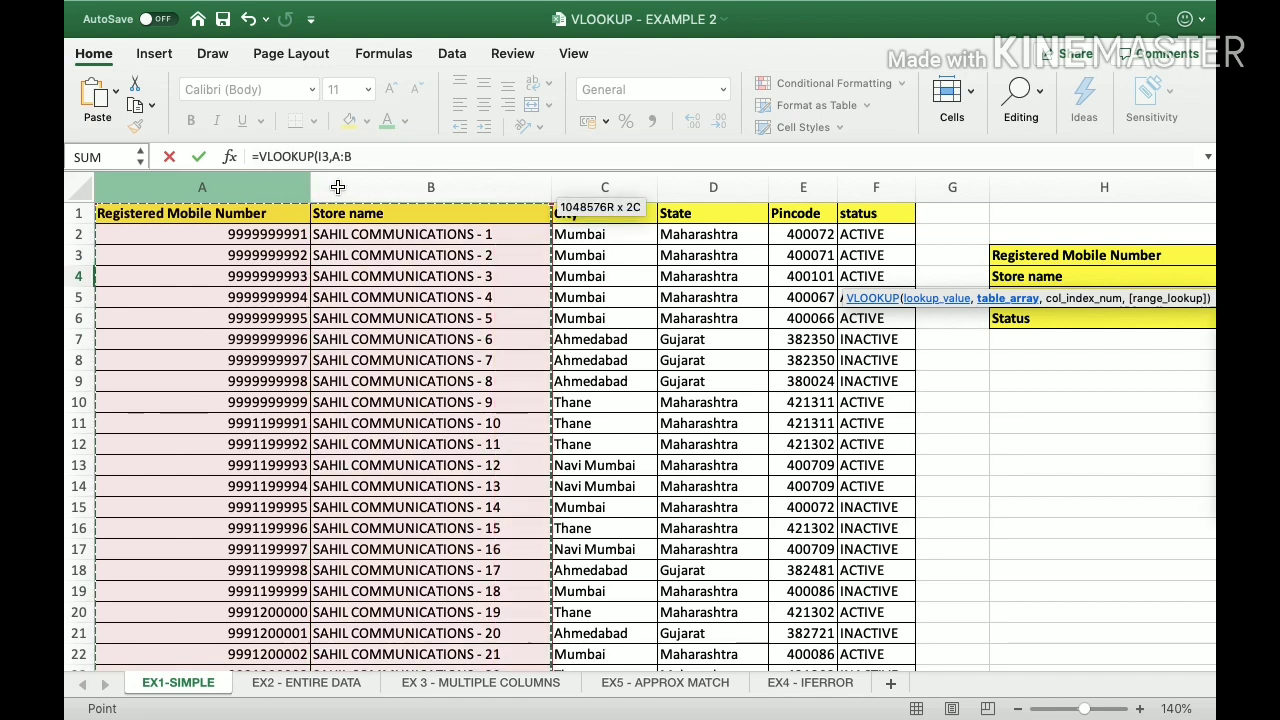
mouse_move(338, 187)
mouse_down()
mouse_move(278, 185)
mouse_move(341, 182)
mouse_up()
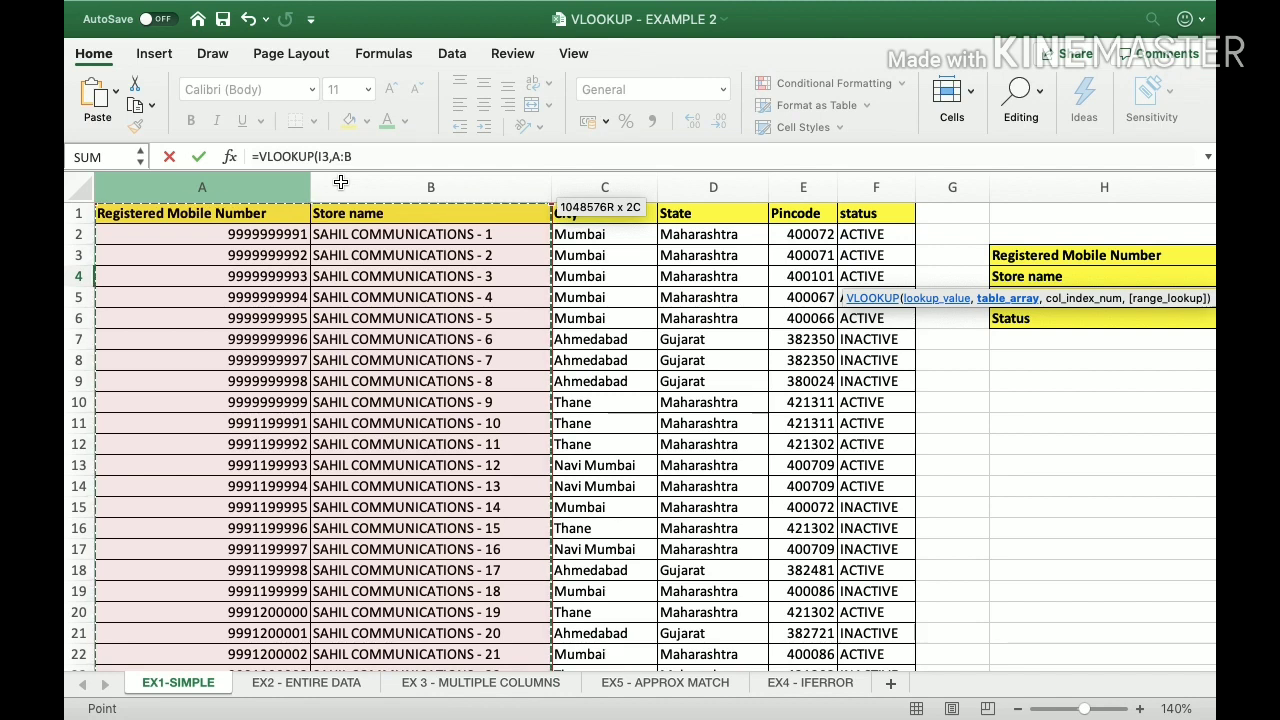
drag(340, 182, 362, 187)
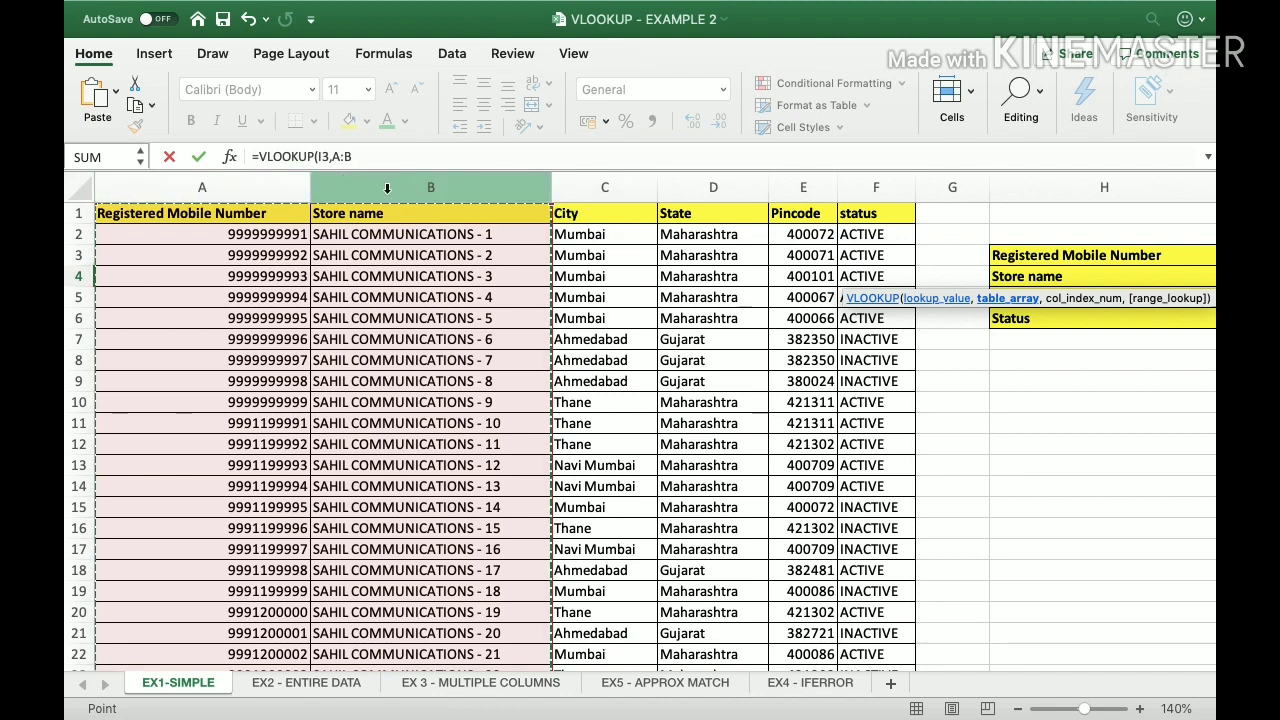
click(250, 178)
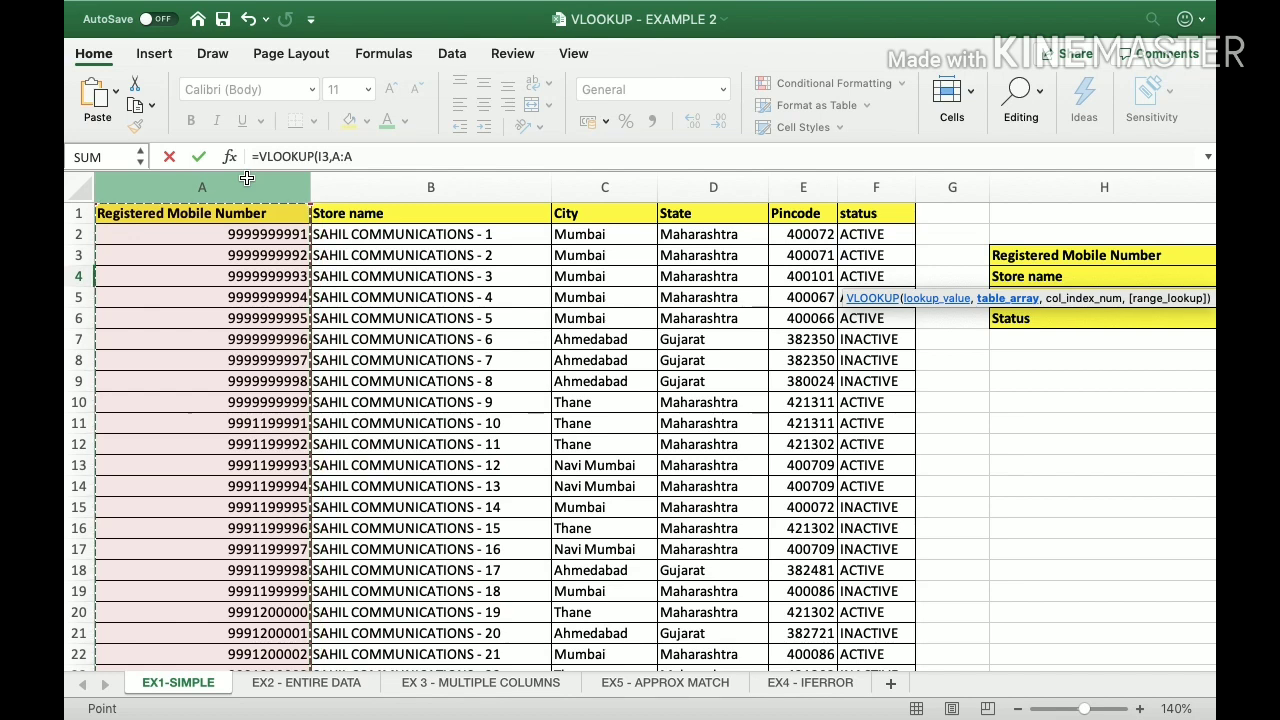
drag(247, 178, 341, 182)
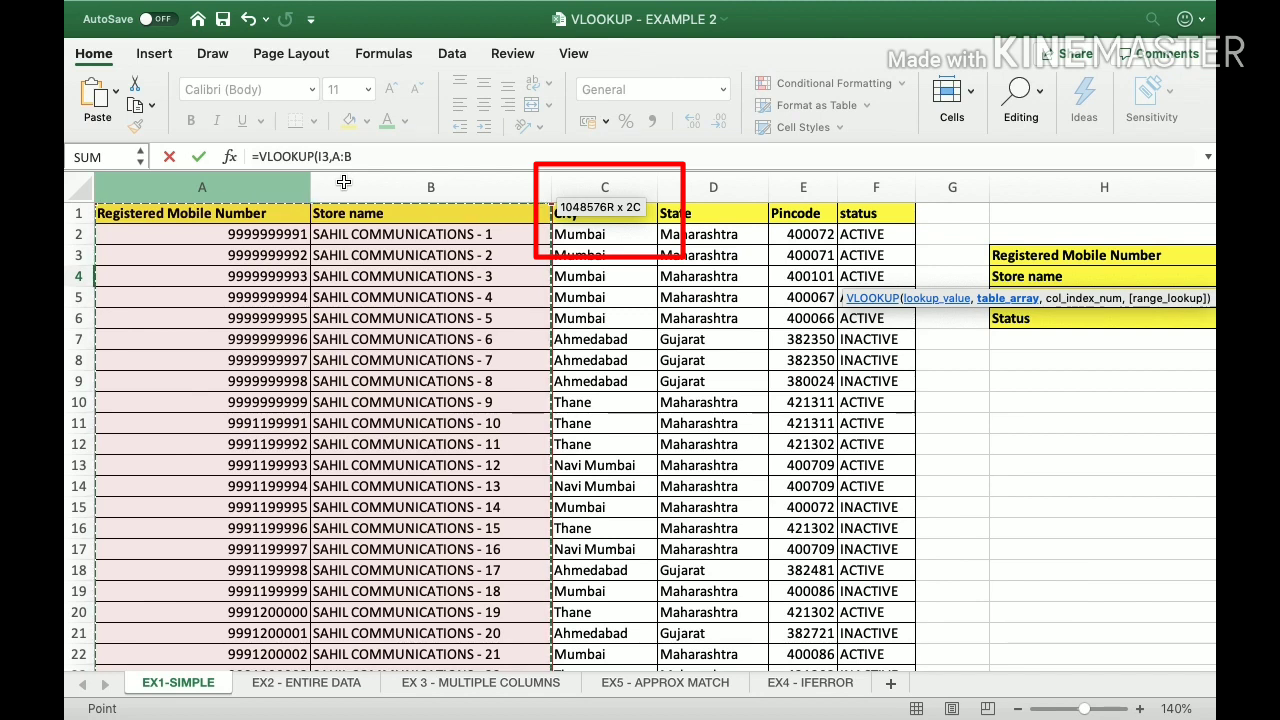
Step: Complete the Store name formula as =VLOOKUP(I3,A:B,2,0) and fit column I's width to its contents
text(,)
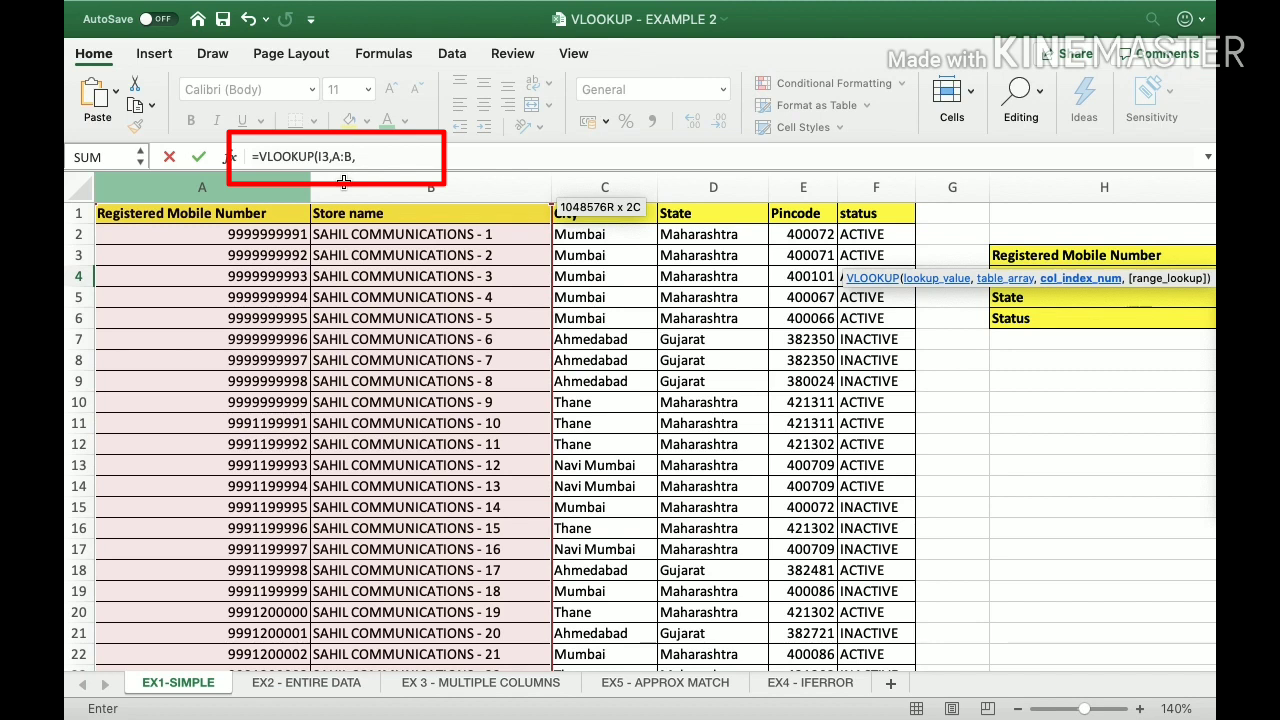
text(2)
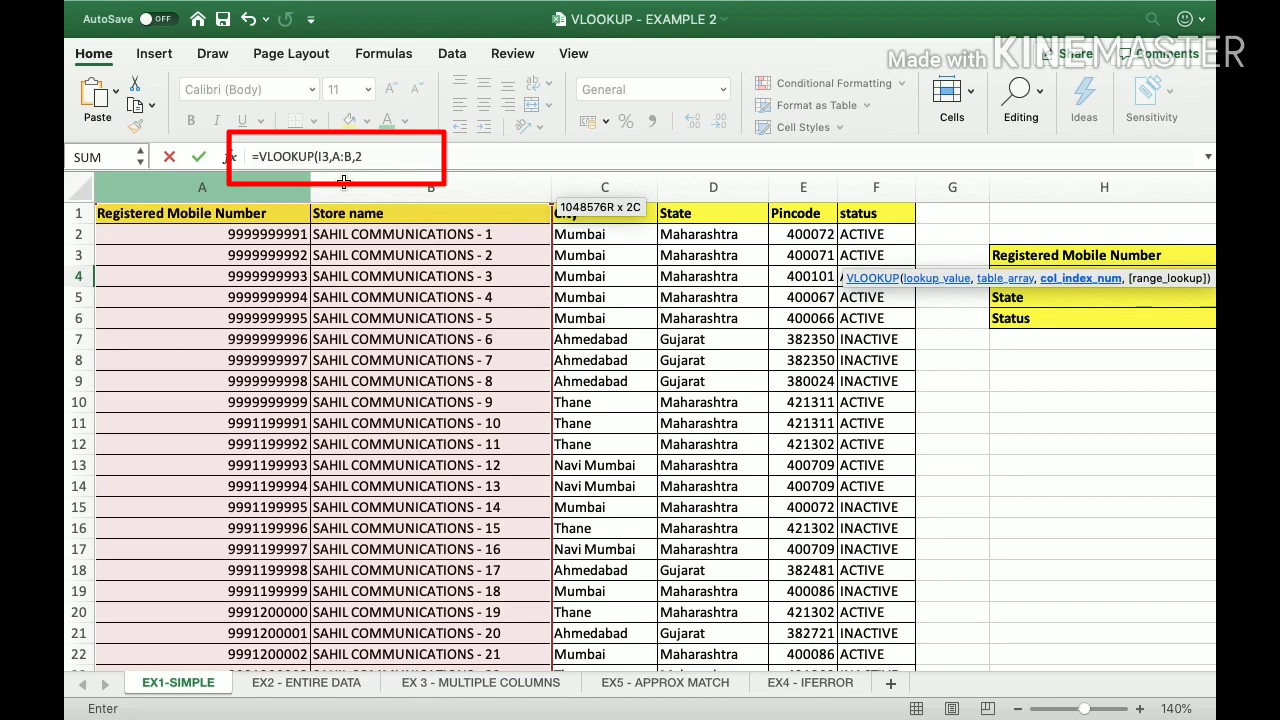
text(,)
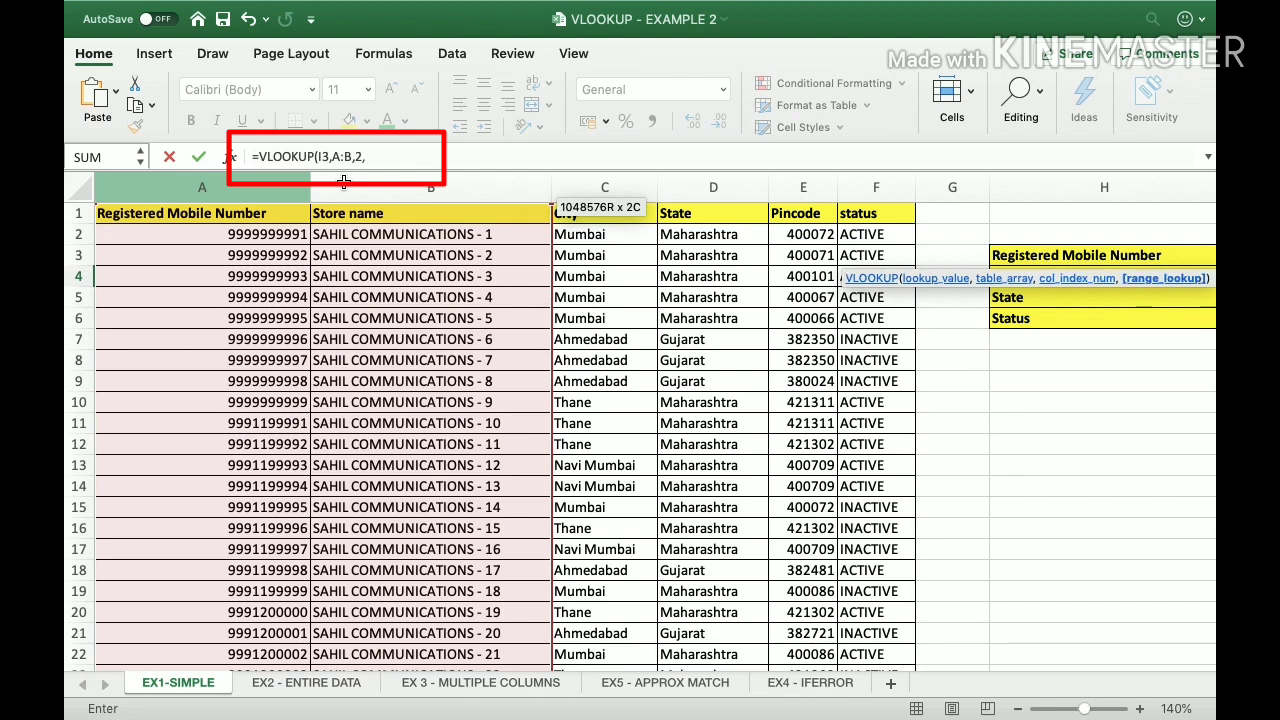
text(0))
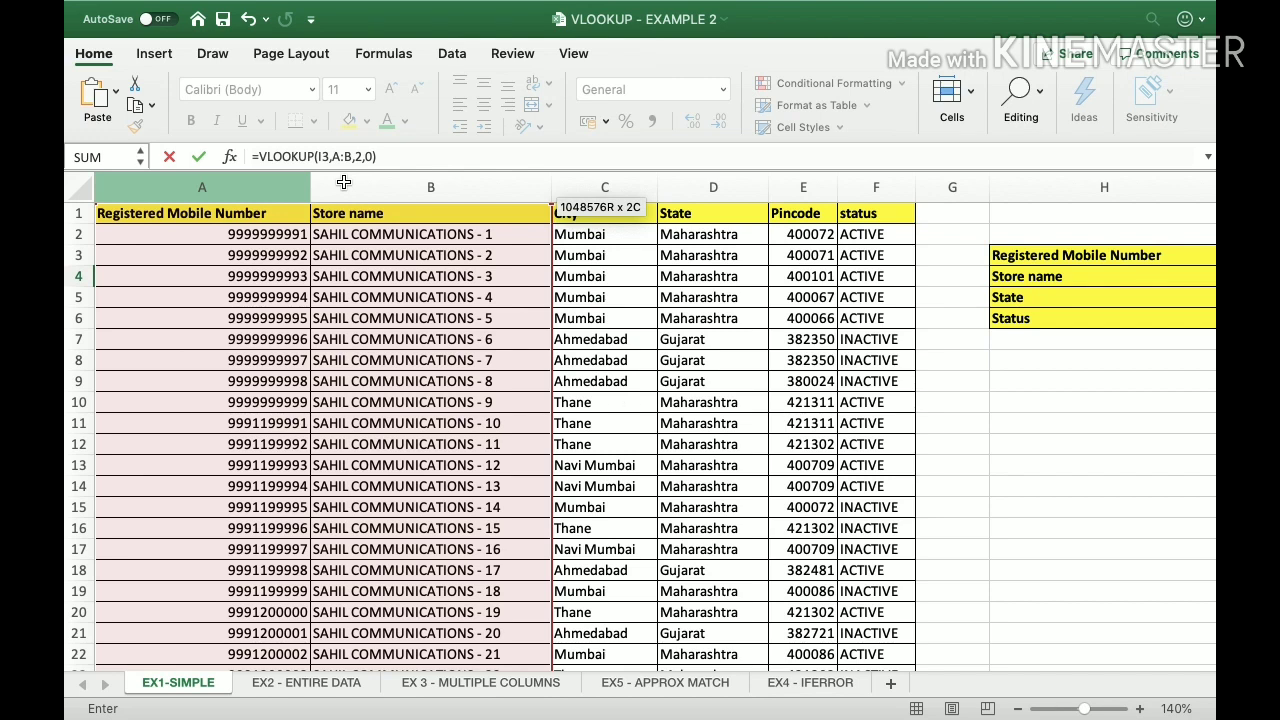
drag(343, 182, 344, 186)
key(Return)
key(Up)
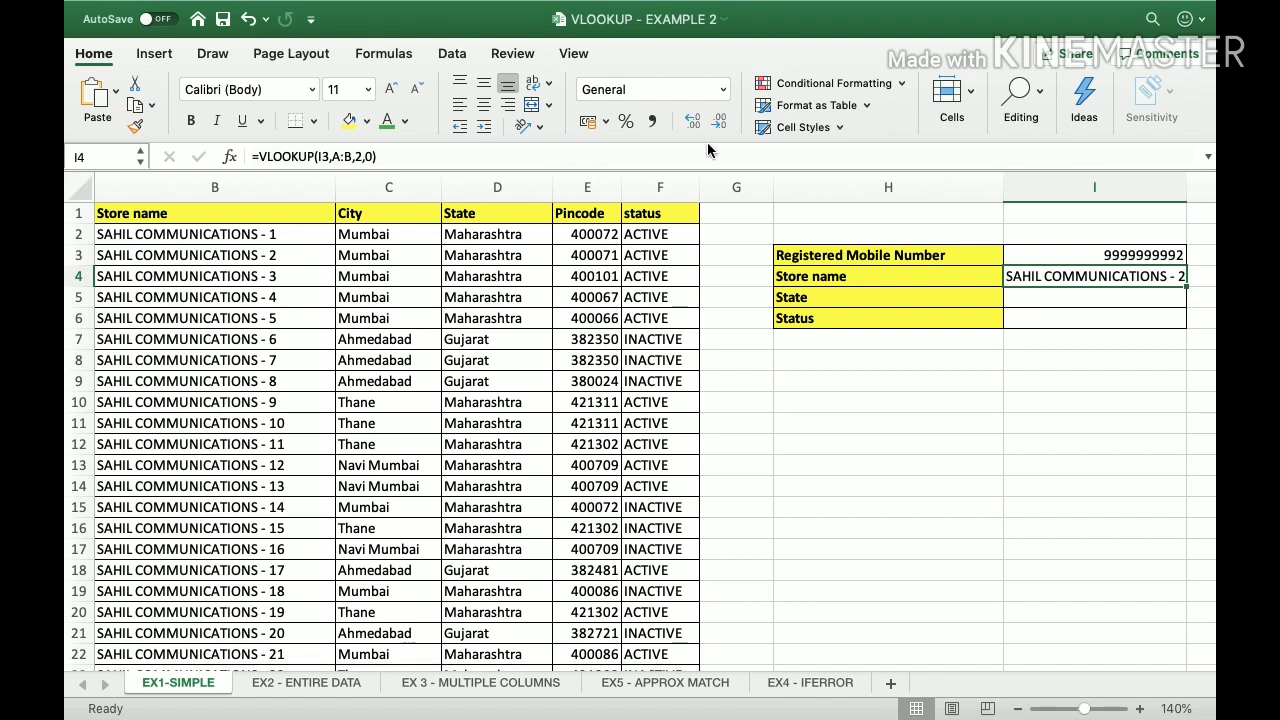
double_click(1188, 194)
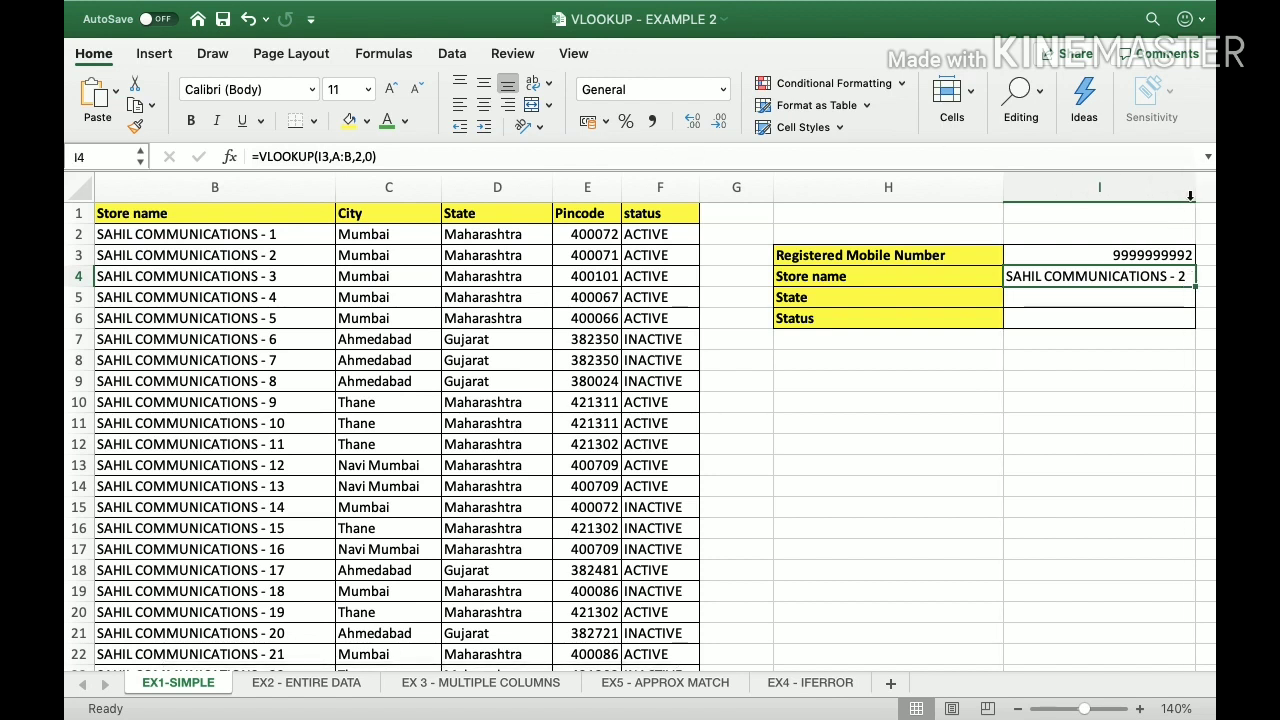
Step: Copy the registered mobile number in cell A11 of the store table
key(Up)
key(Left)
key(super+Left)
key(super+Left)
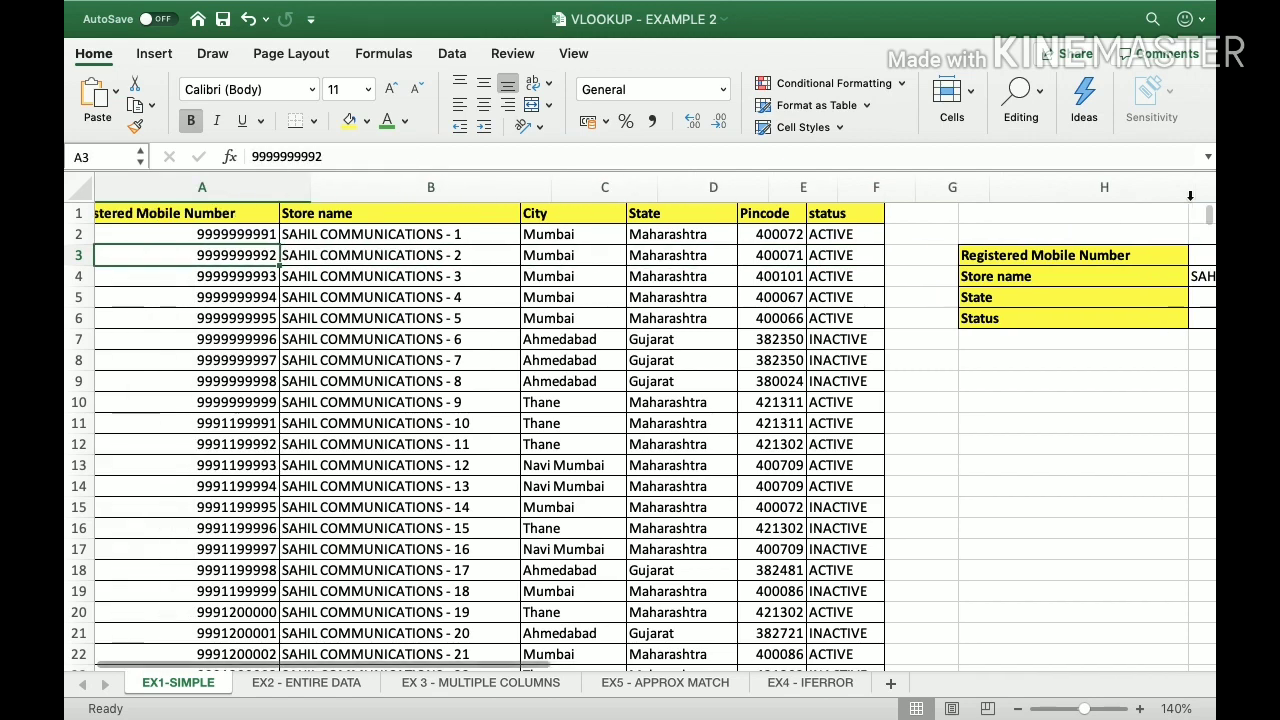
key(Down)
key(Down)
key(Down)
key(Down)
key(Down)
key(Down)
key(Down)
key(Down)
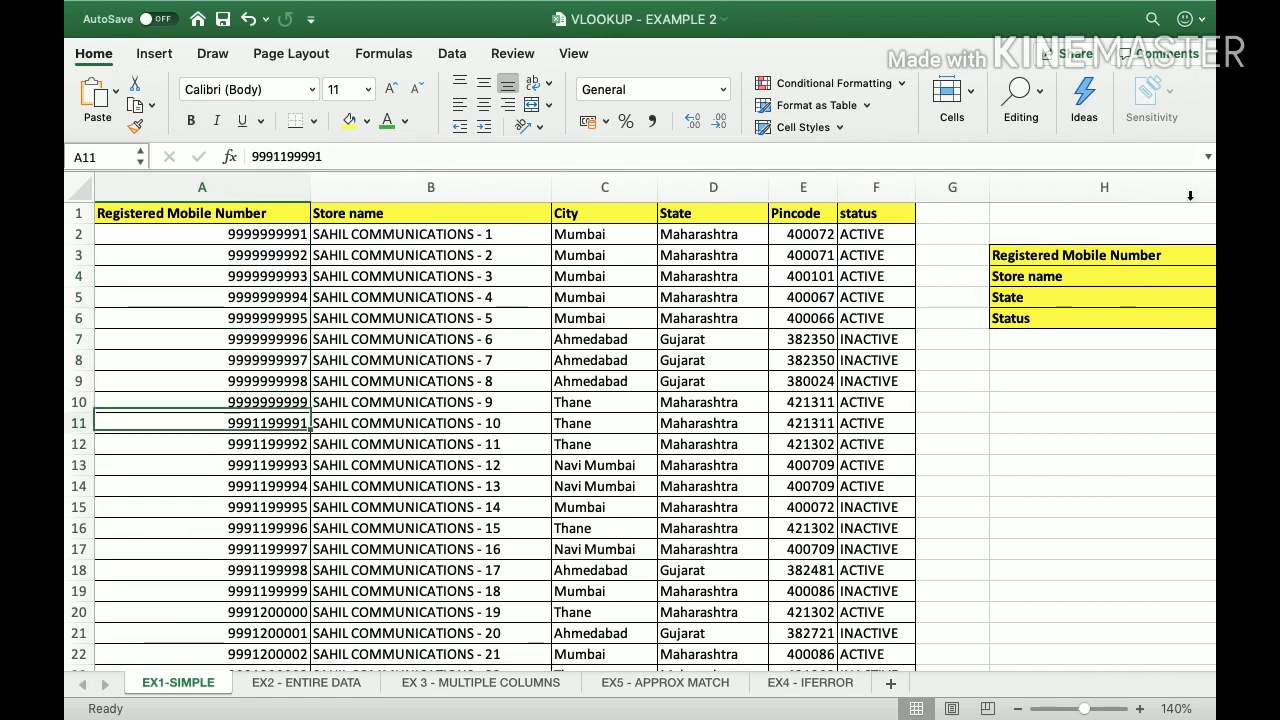
key(super+c)
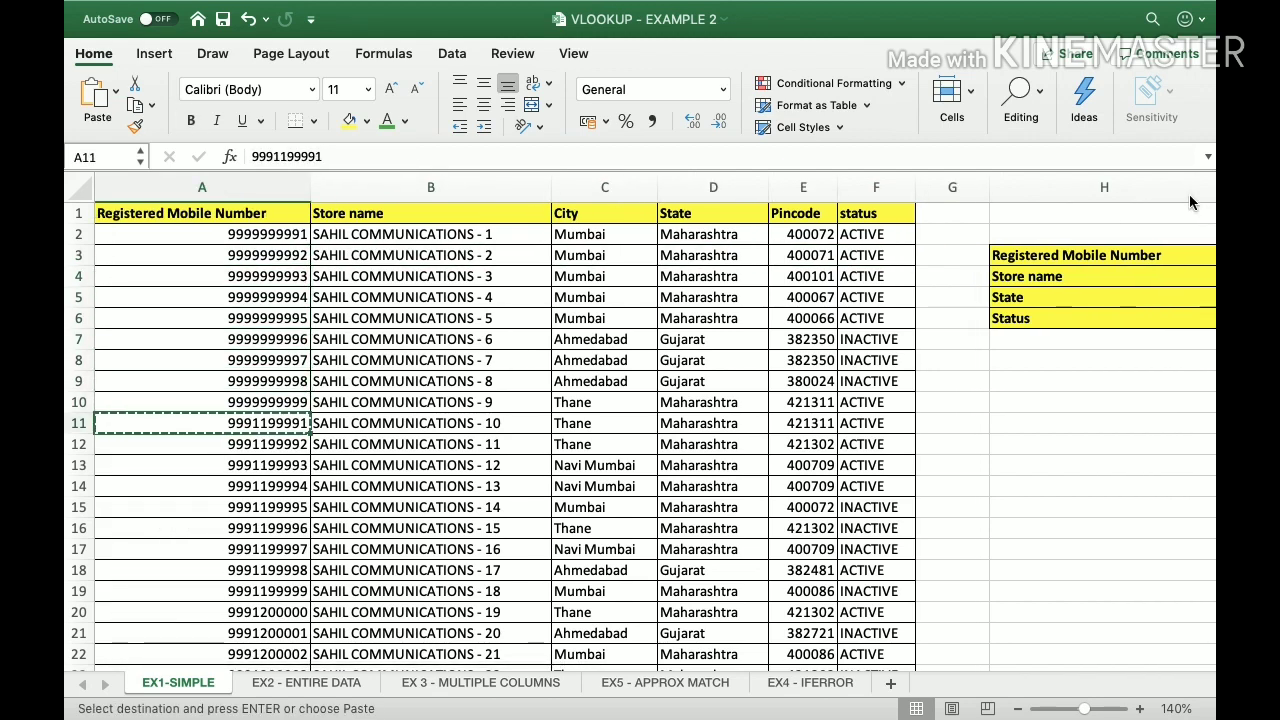
Step: Paste the copied mobile number into the form's Registered Mobile Number field in I3 and end the copy mode
key(Right)
key(Right)
key(Right)
key(Right)
key(Right)
key(Right)
key(Right)
key(Right)
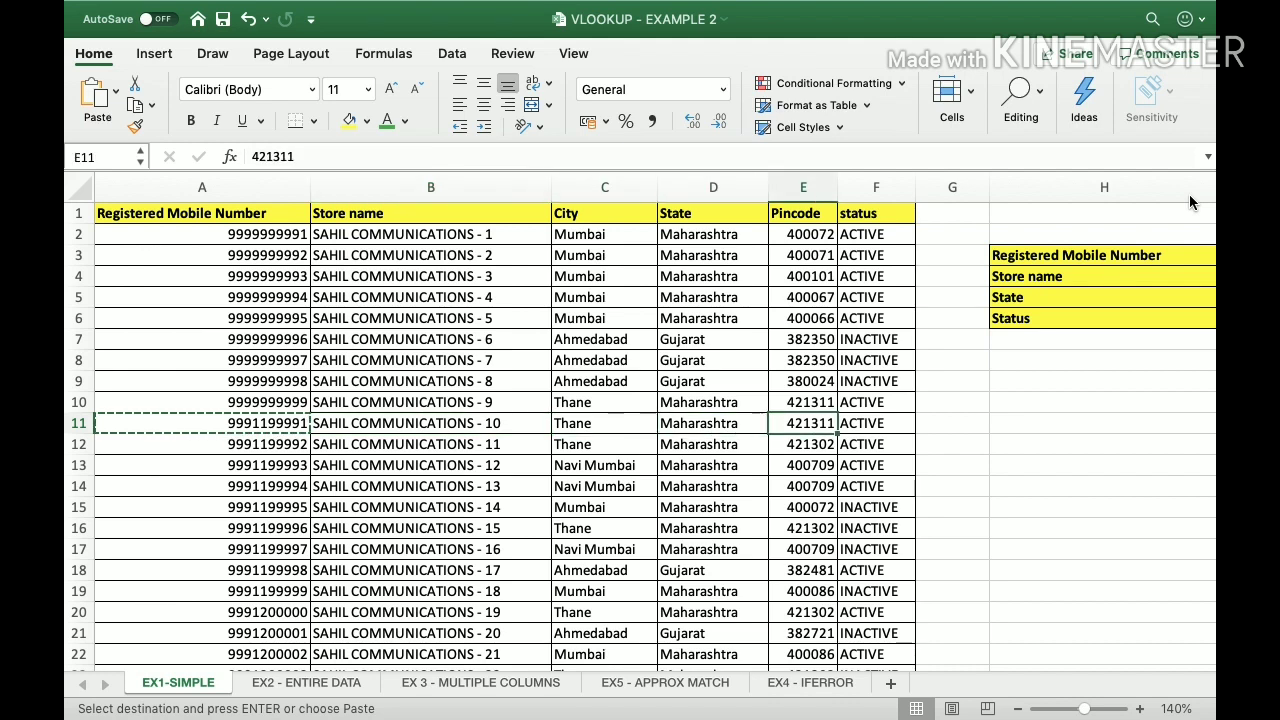
key(Up)
key(Up)
key(Up)
key(Up)
key(Up)
key(Up)
key(Up)
key(Up)
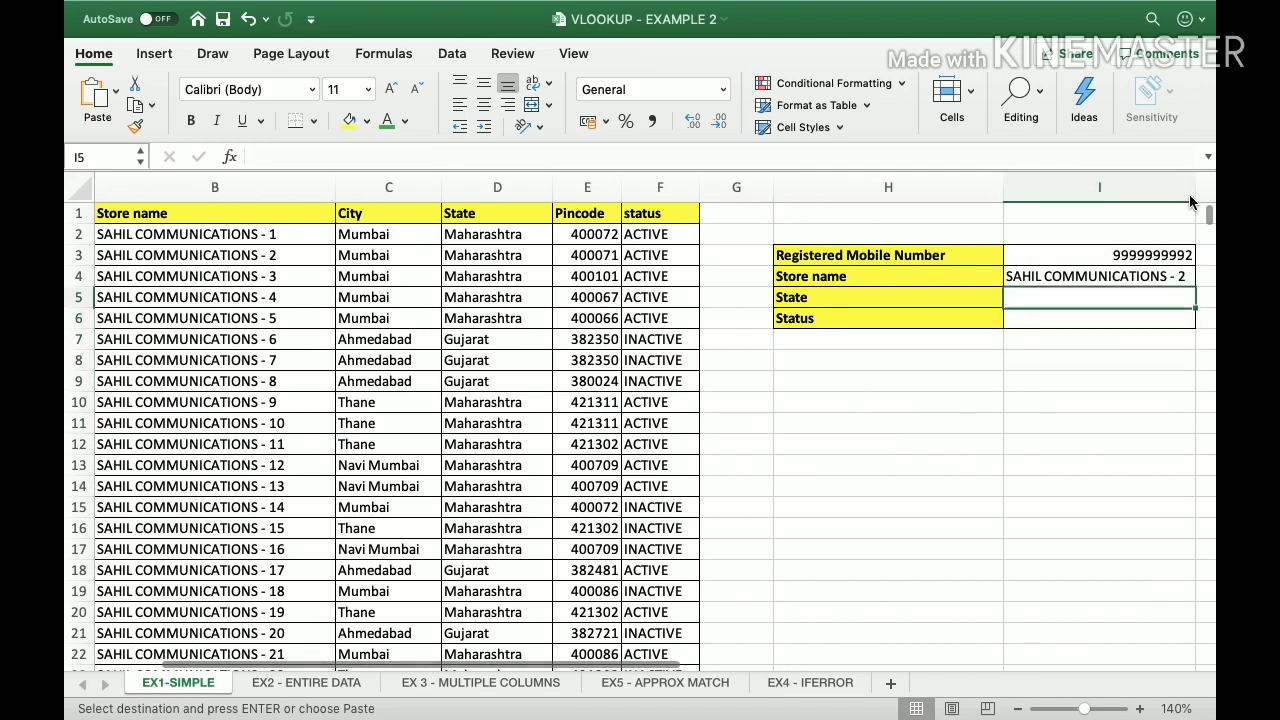
key(super+v)
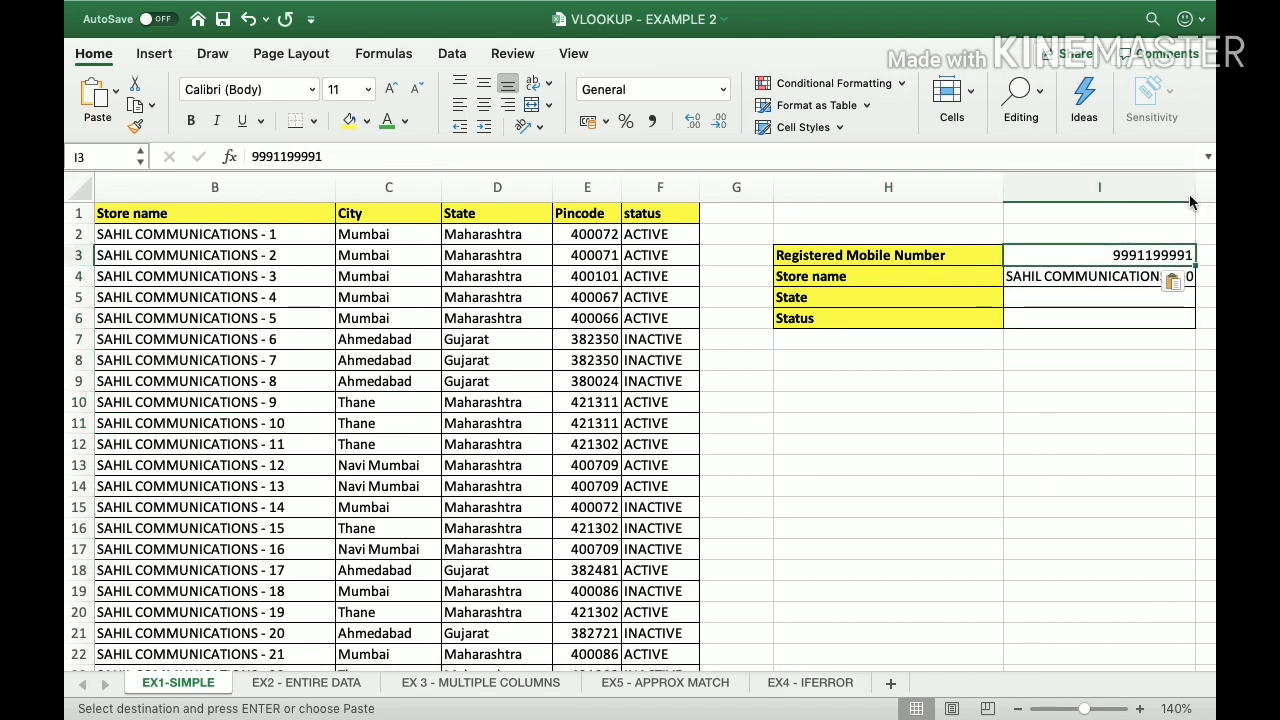
key(Down)
key(Escape)
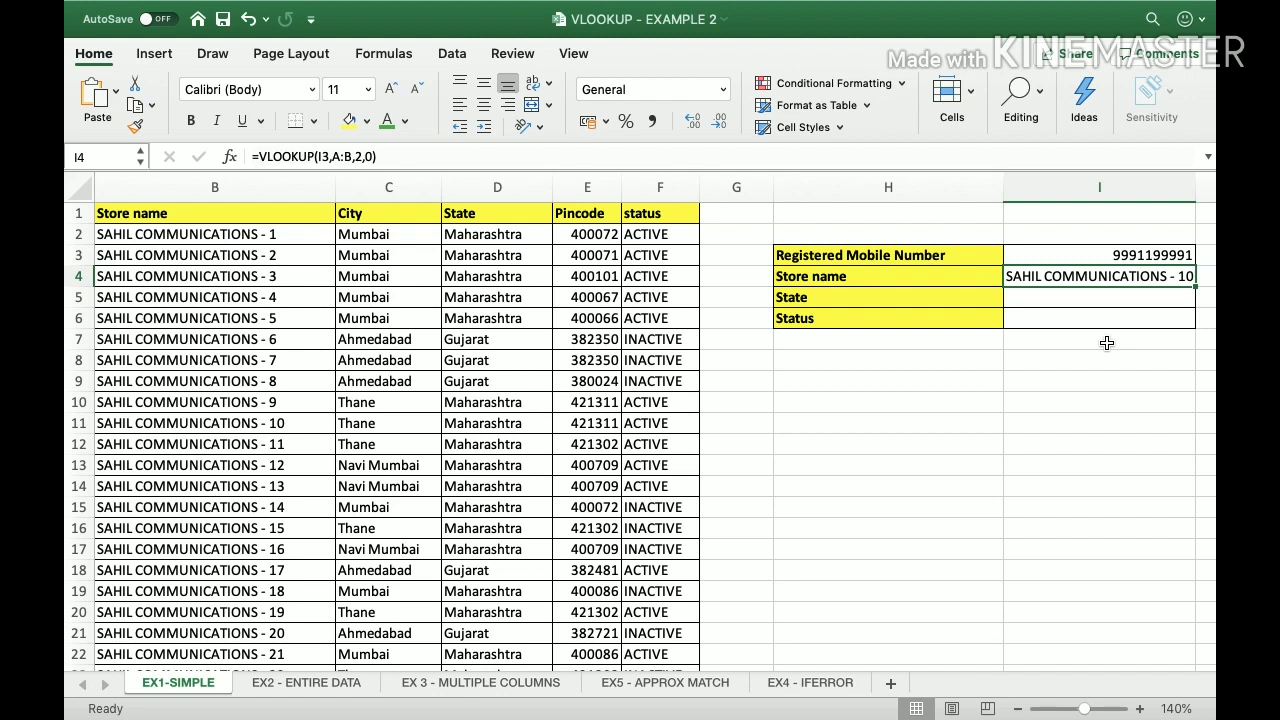
Step: Enter the formula =VLOOKUP(I3,A:D,4,0) in the State result cell I5
key(Down)
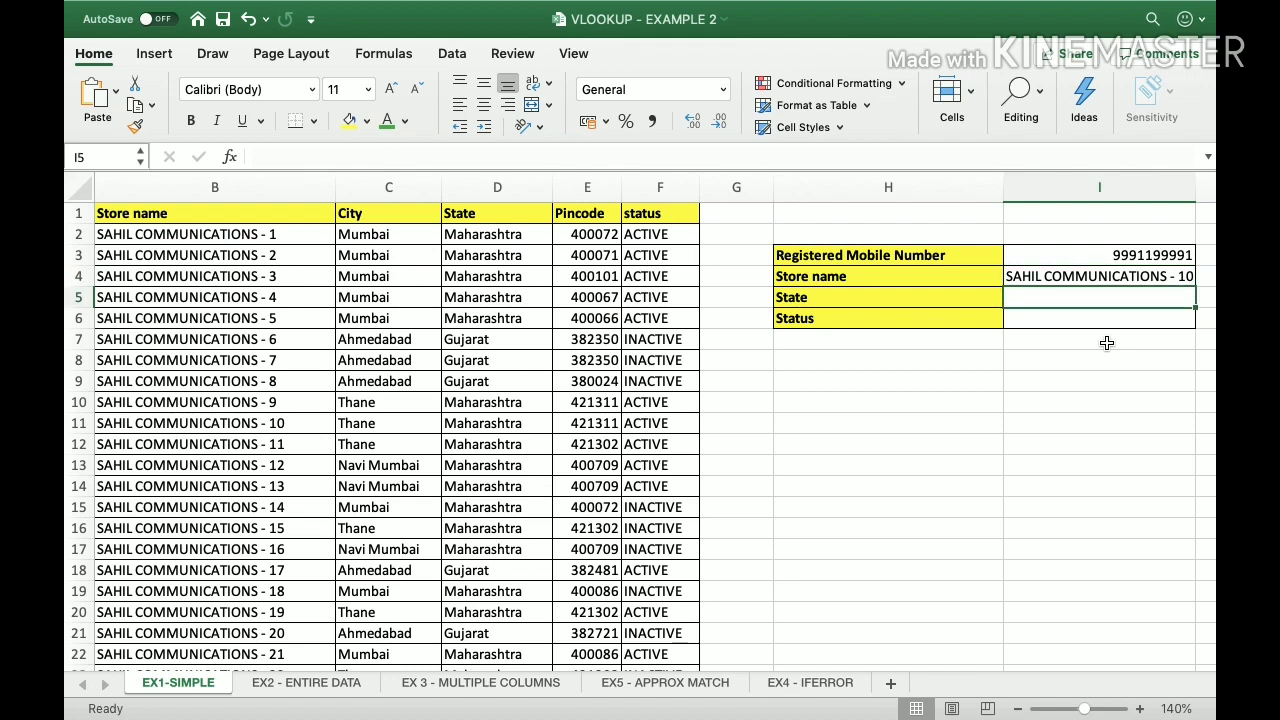
key(Left)
key(Right)
text(=VLO)
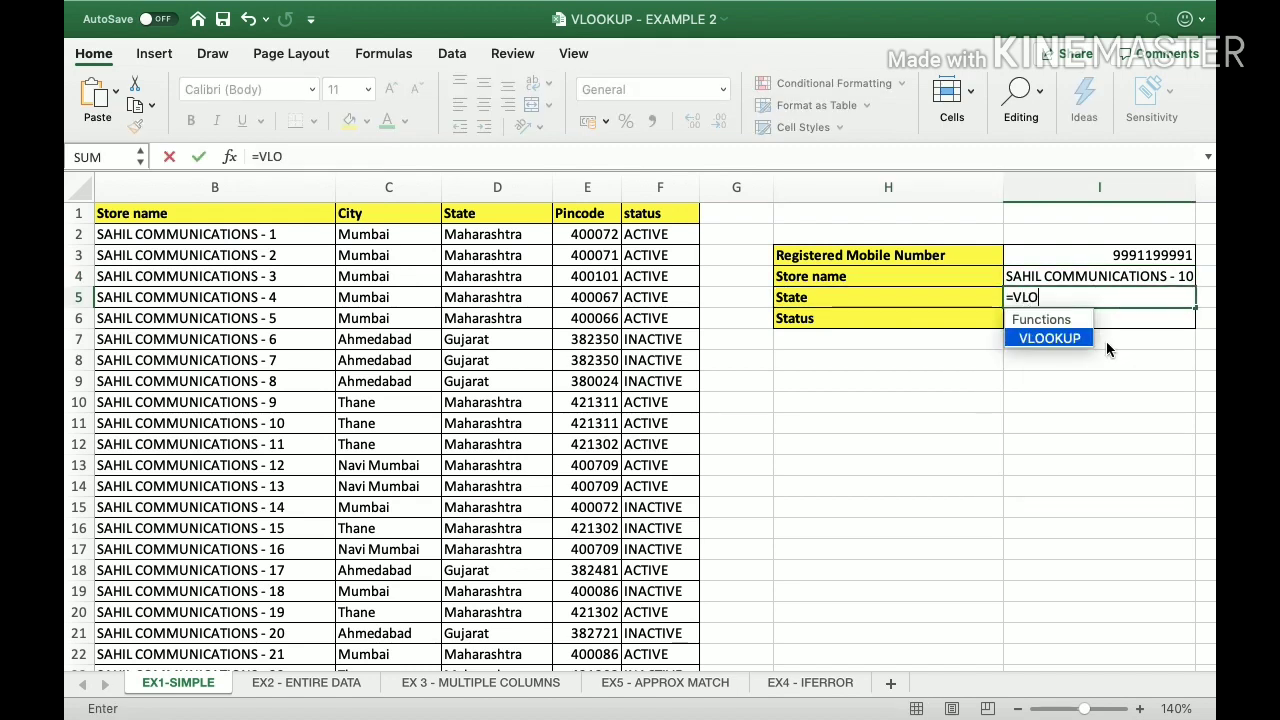
text(OKUP()
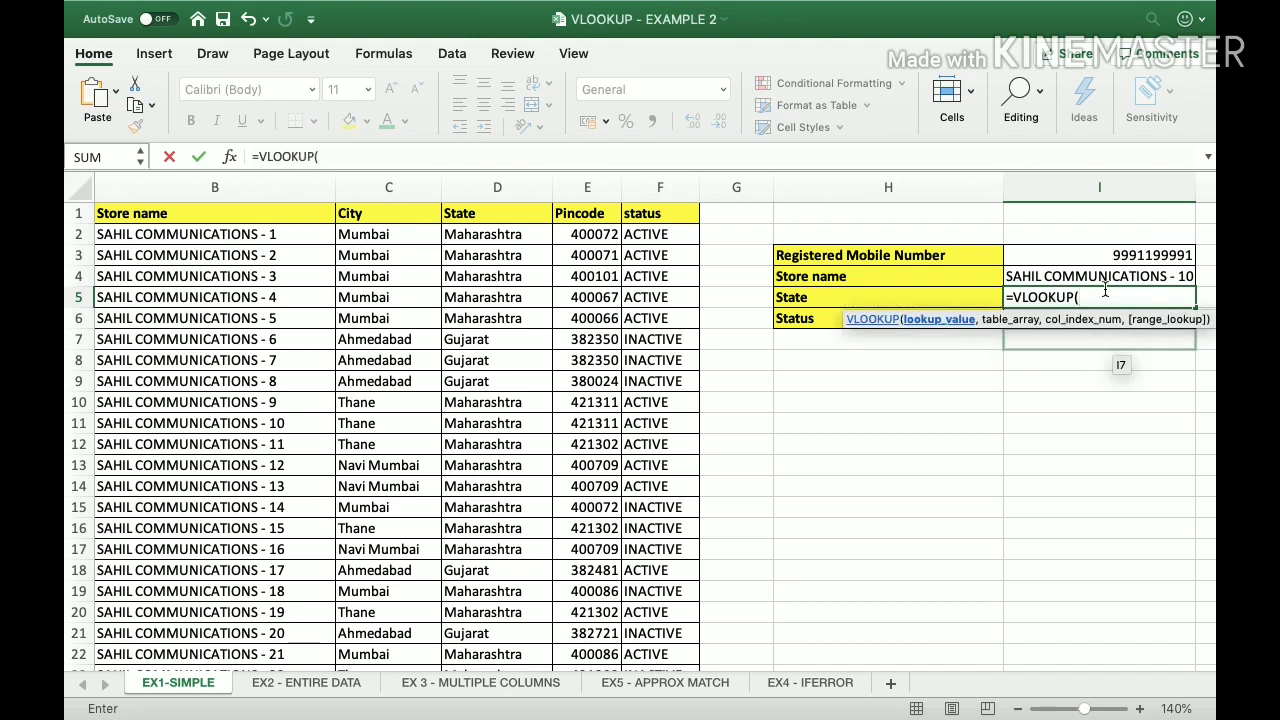
click(1111, 249)
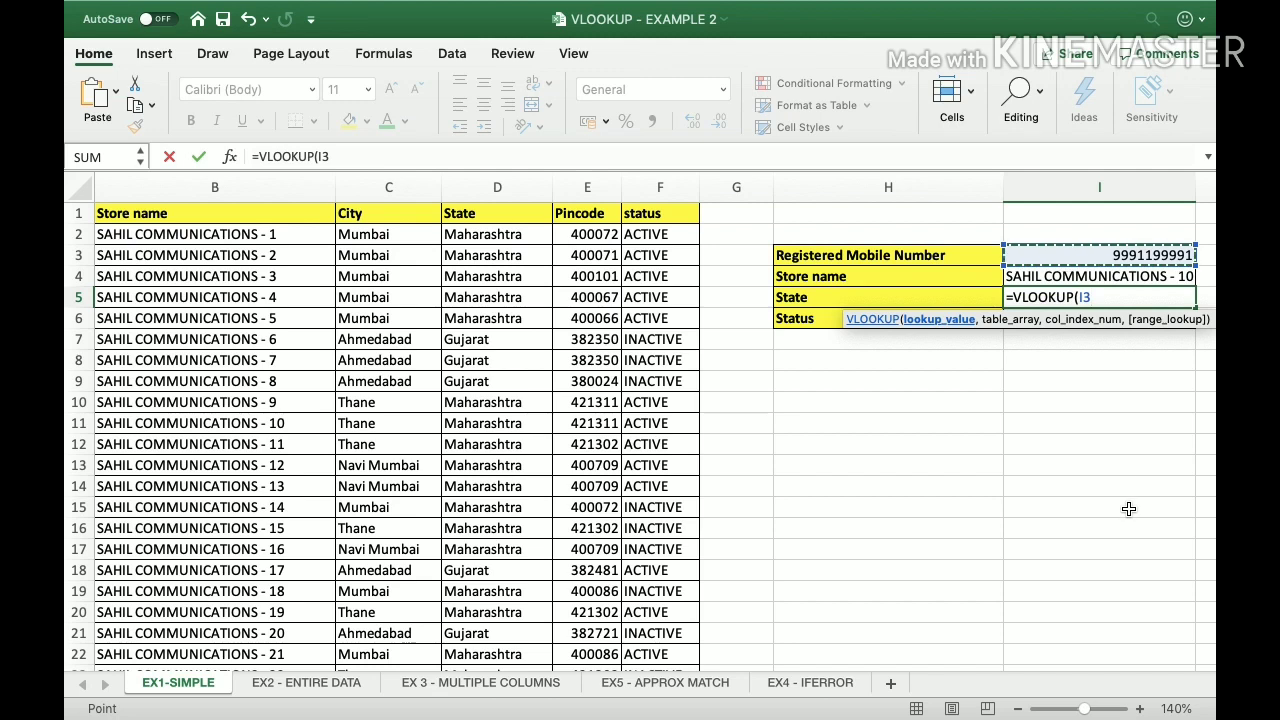
text(,)
scroll(500, 423, left, 5)
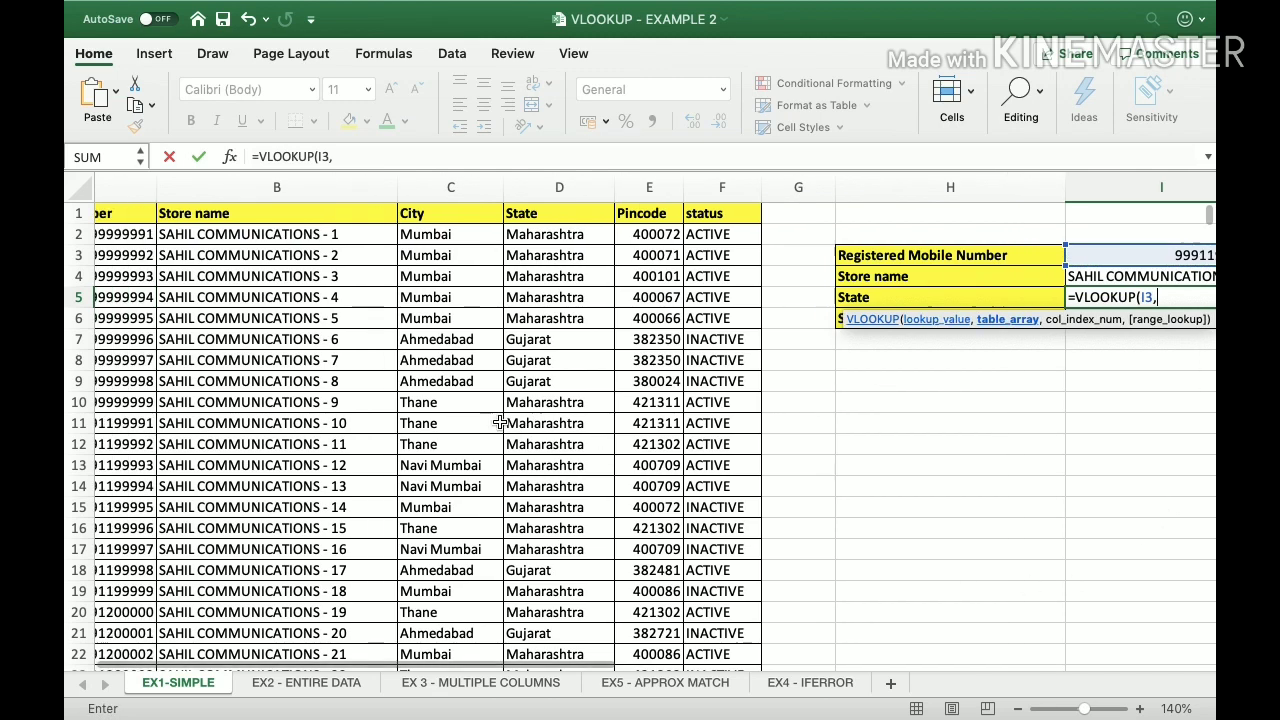
drag(205, 187, 713, 196)
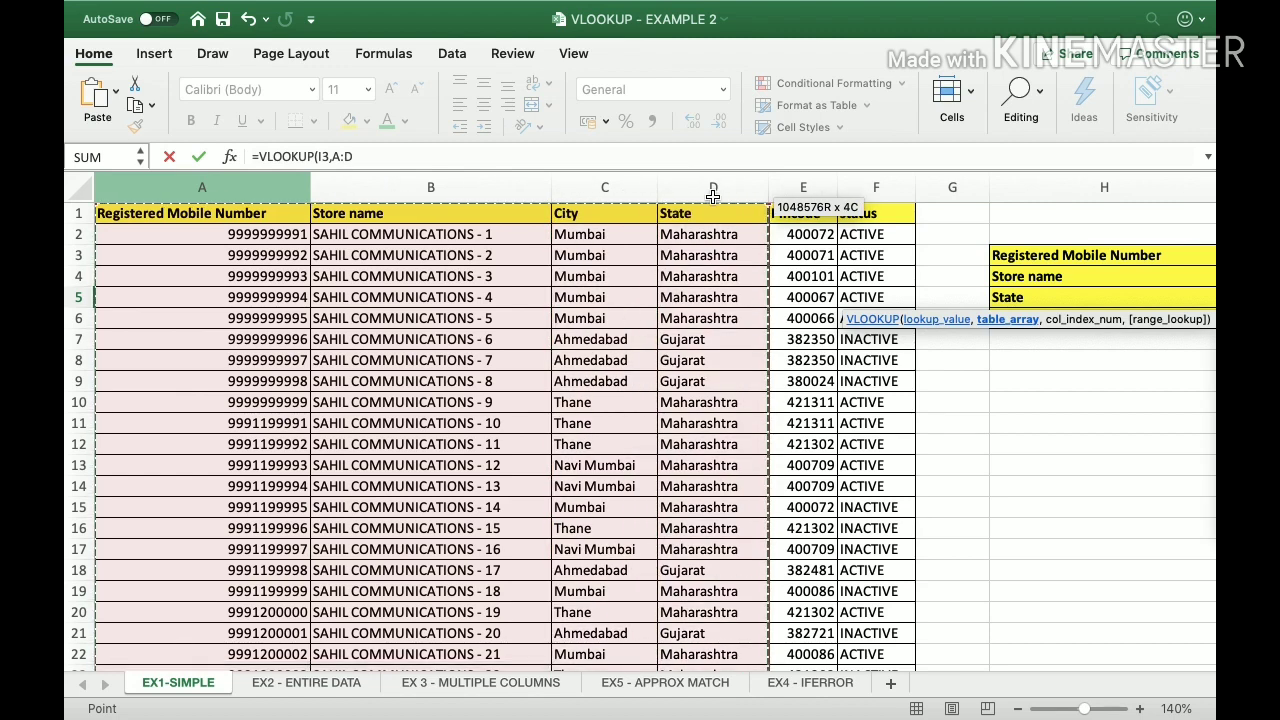
text(,4,0)
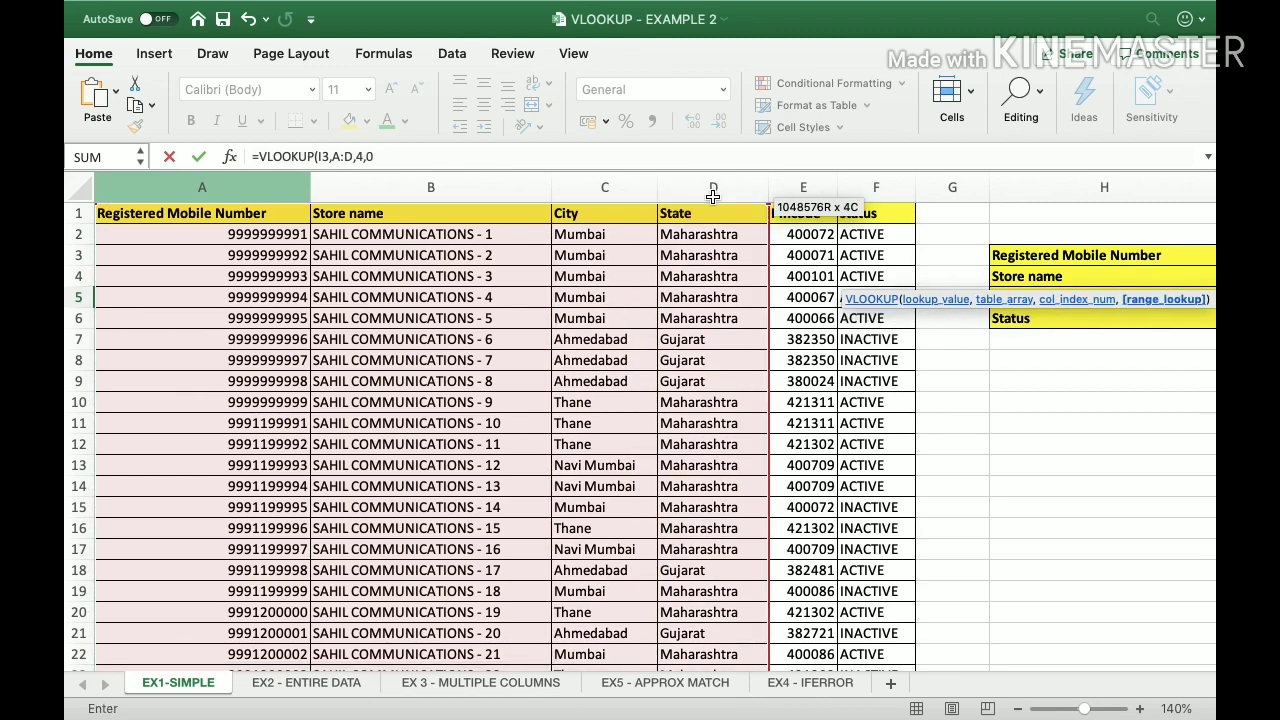
text())
key(Return)
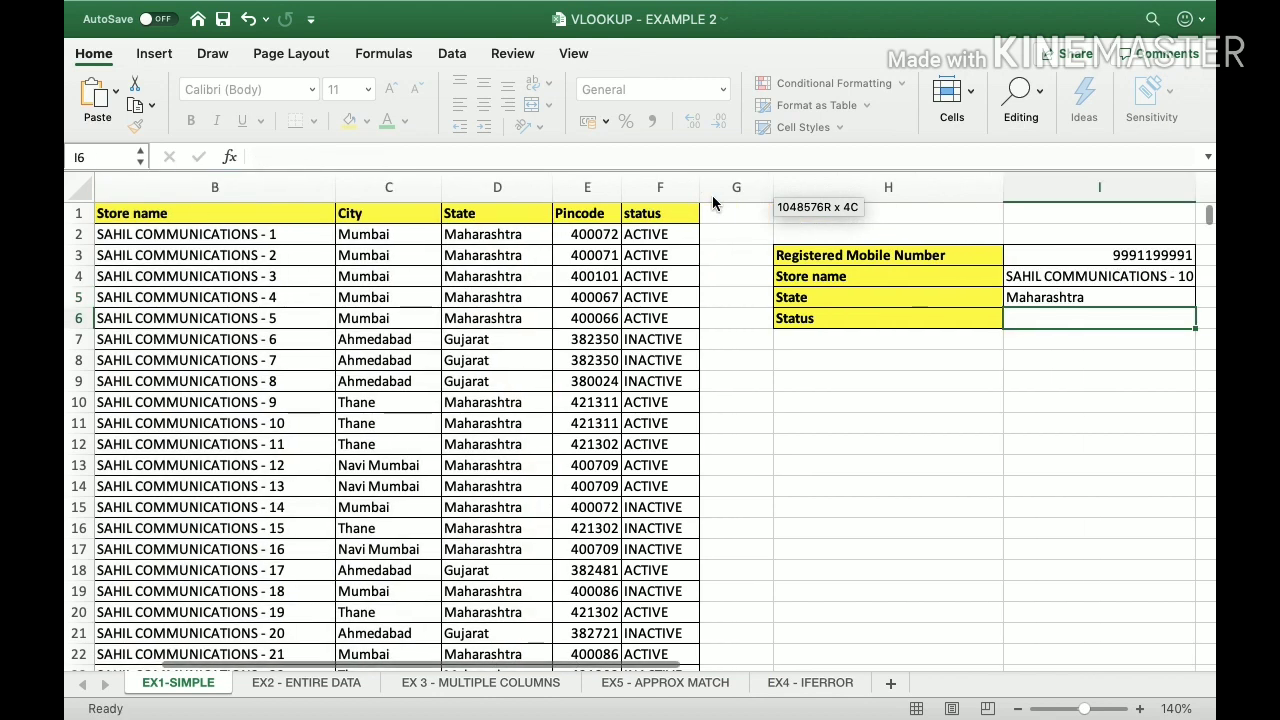
Step: Check the form's State result against the record in row 11 of the store table, across to its status column
key(Left)
key(Left)
key(Left)
key(Left)
key(Left)
key(Left)
key(Left)
key(Left)
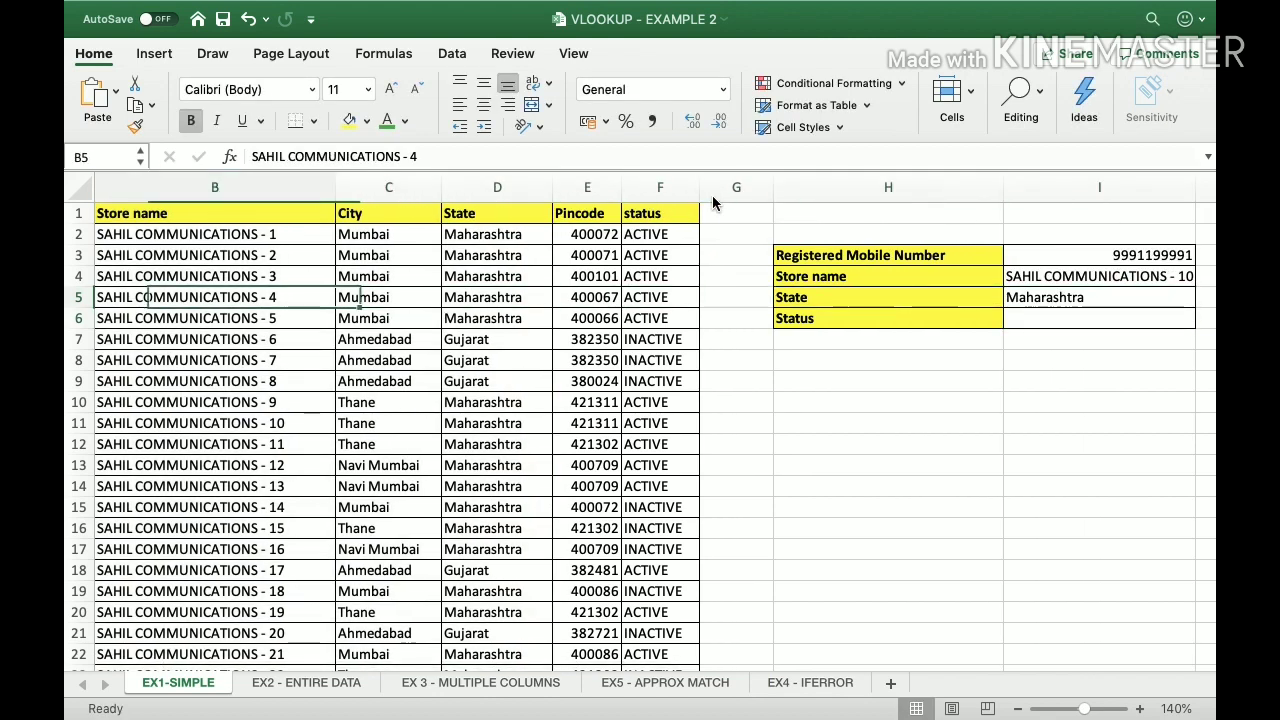
key(Down)
key(Down)
key(Down)
key(Down)
key(Down)
key(Down)
key(Right)
key(Right)
key(Right)
key(Right)
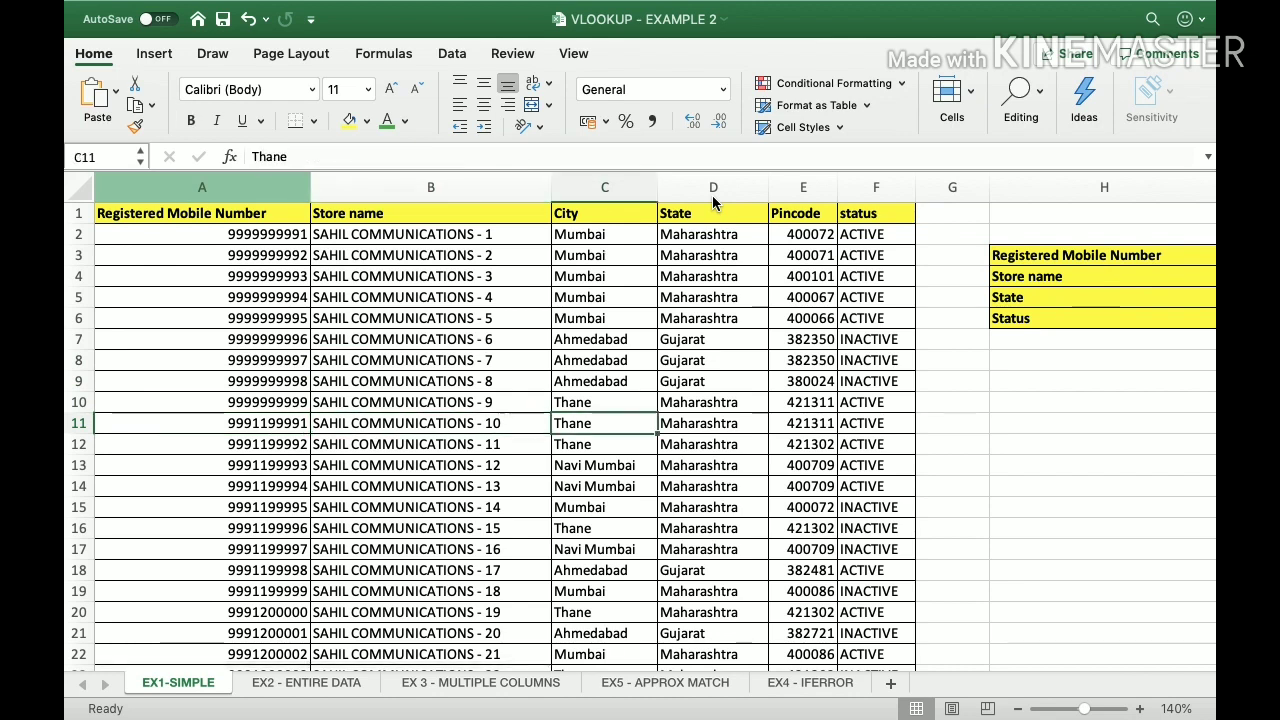
key(Right)
key(Right)
key(Right)
key(Right)
key(Right)
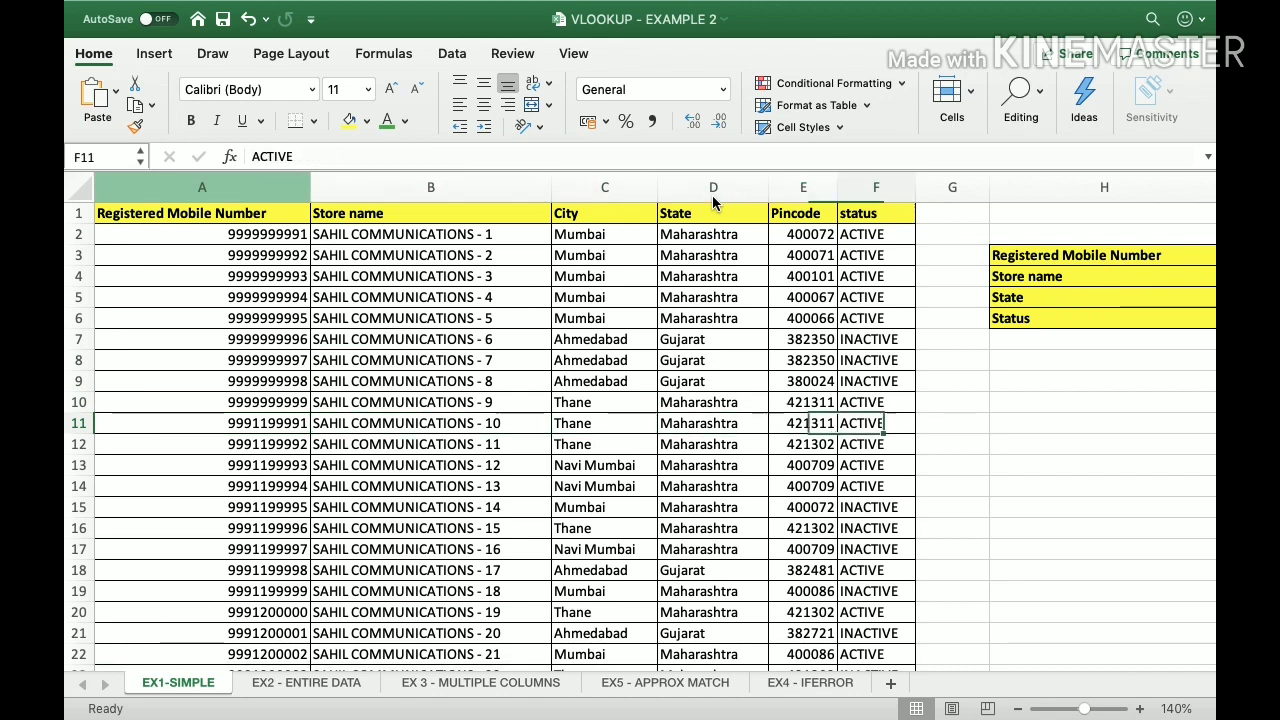
Step: Copy the registered mobile number in cell A18 of the store table
key(Left)
key(Left)
key(Left)
key(Left)
key(Left)
key(Left)
key(Left)
key(Left)
key(Left)
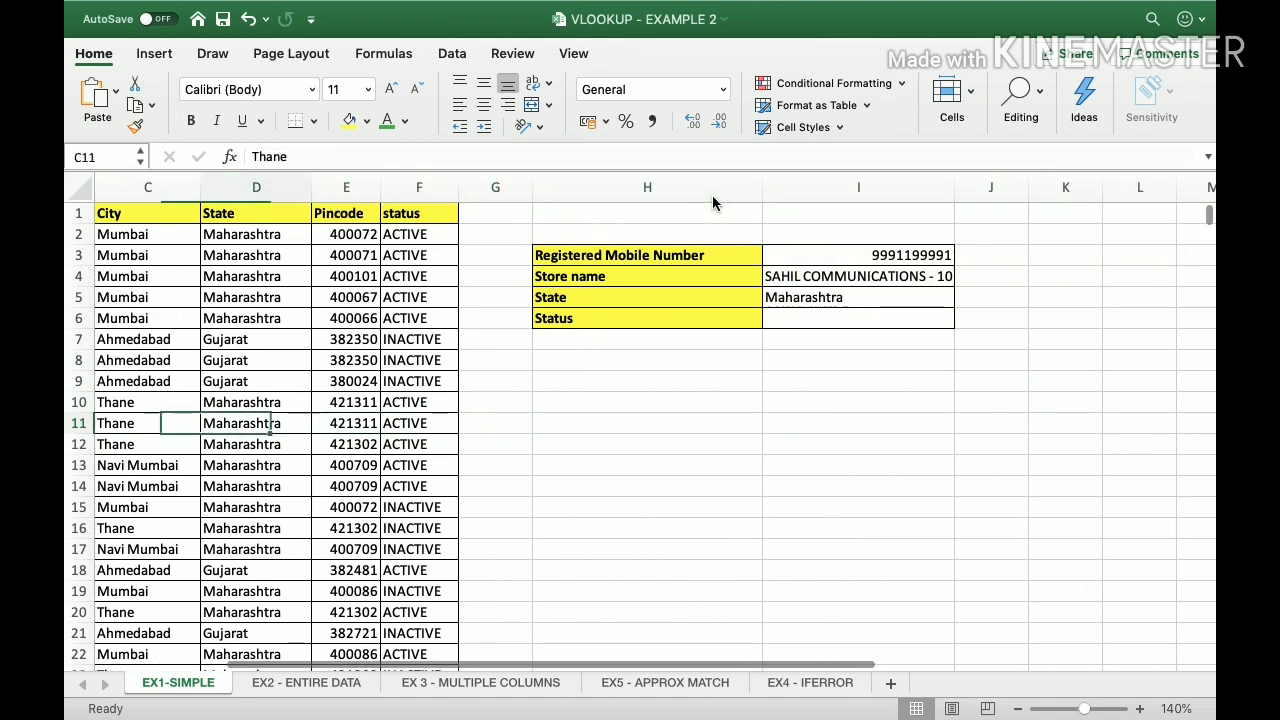
key(Down)
key(Down)
key(Down)
key(Down)
key(Down)
key(Down)
key(Down)
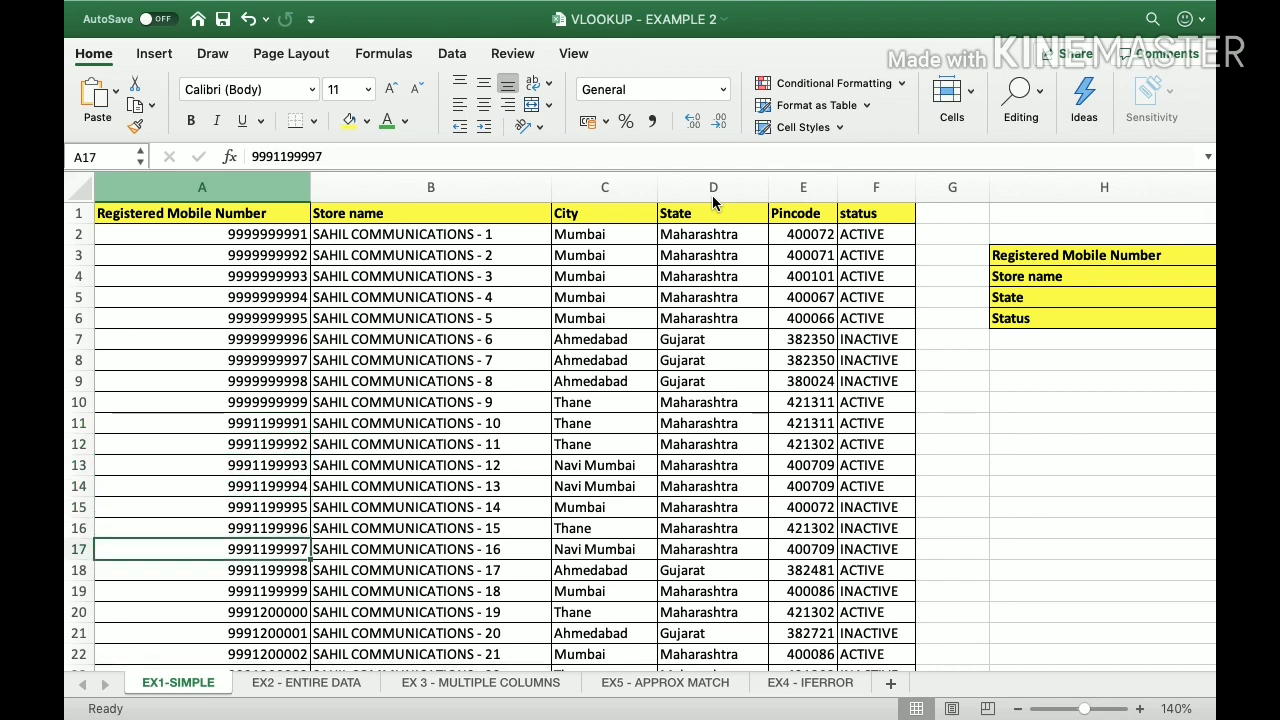
key(shift+space)
key(Left)
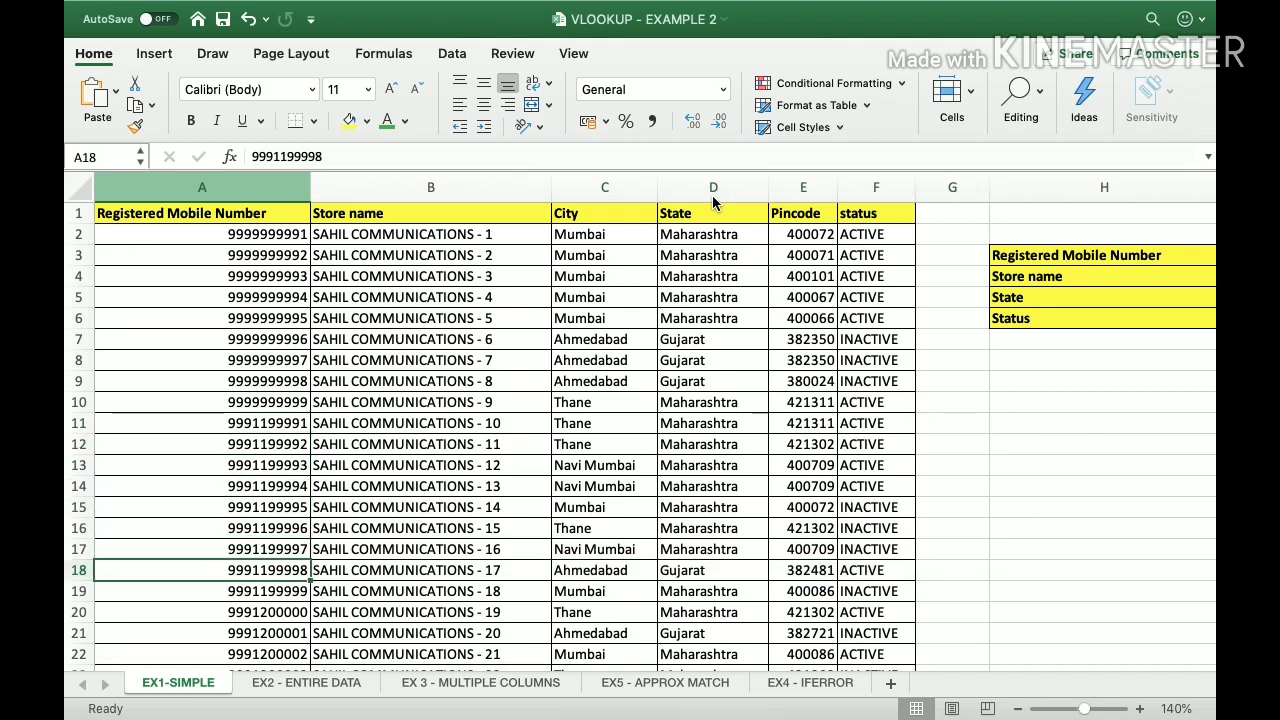
key(ctrl+c)
Step: Paste the number copied from A18 into the form's Registered Mobile Number field in I3 and end the copy mode
key(Right)
key(Right)
key(Right)
key(Right)
key(Right)
key(Right)
key(Right)
key(Right)
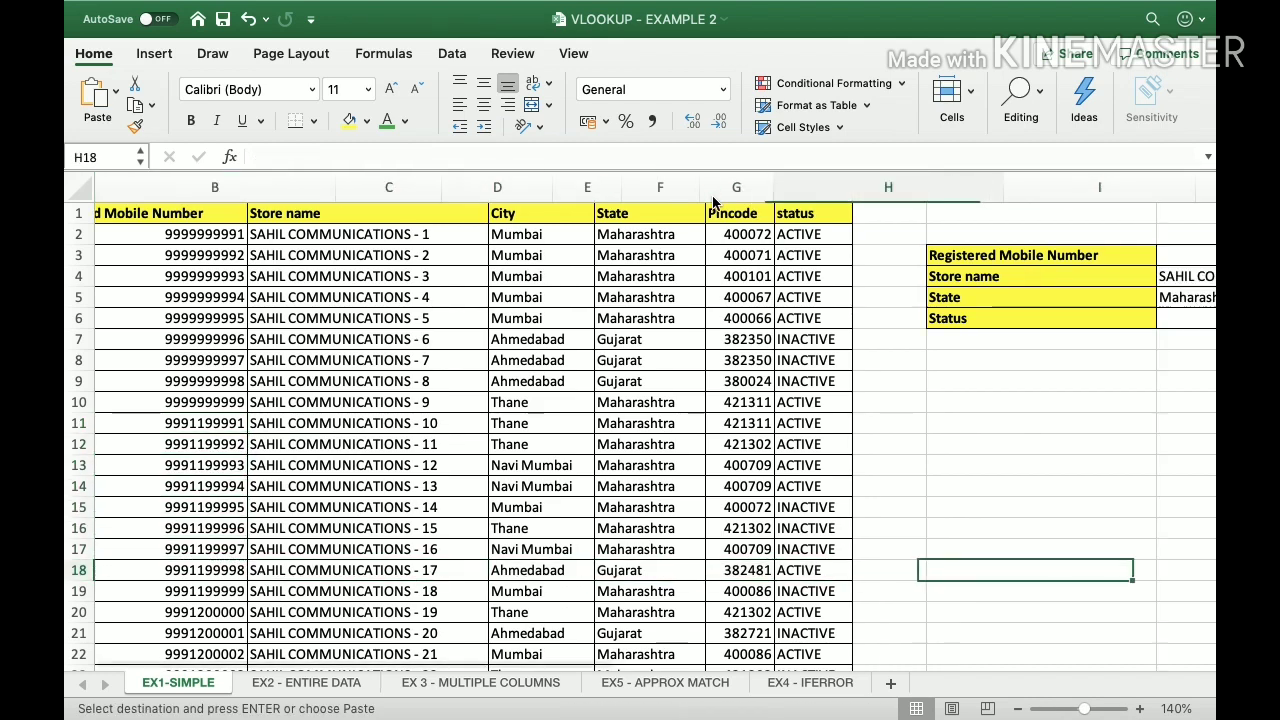
key(Up)
key(Up)
key(Up)
key(Up)
key(Up)
key(Up)
key(Up)
key(Up)
key(Up)
key(Up)
key(Up)
key(Up)
key(Up)
key(Up)
key(Up)
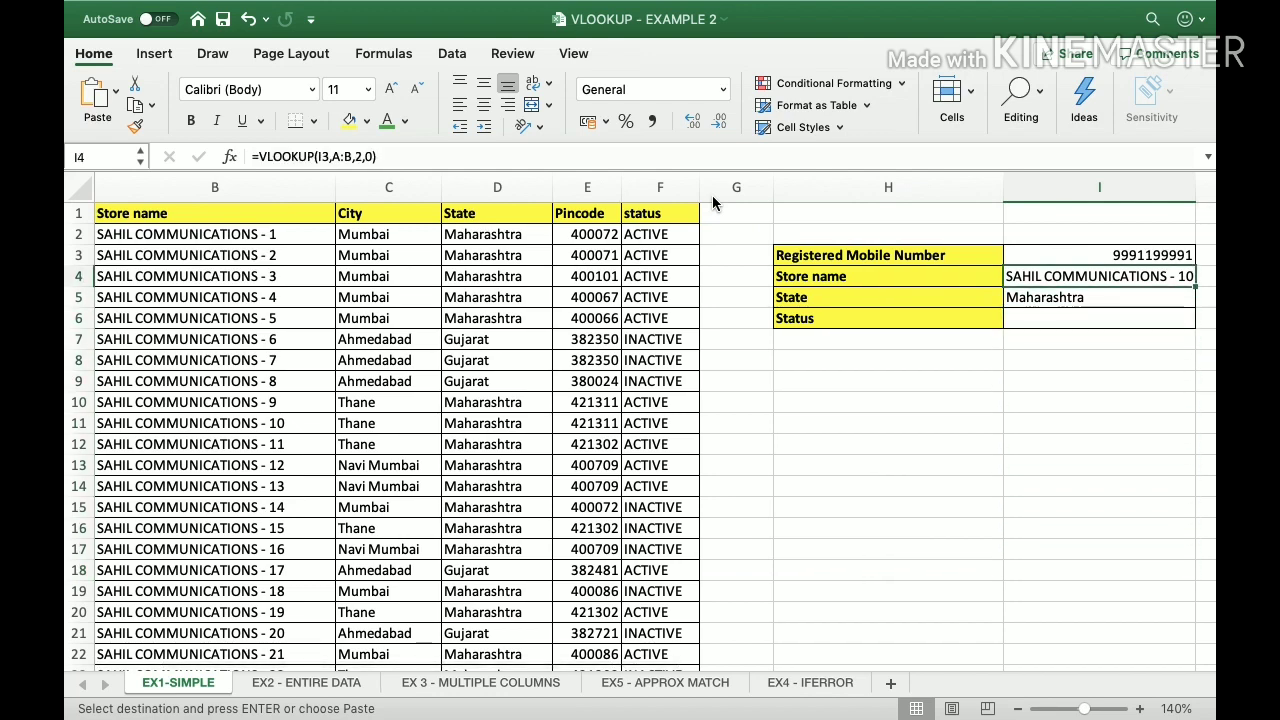
key(ctrl+v)
key(Down)
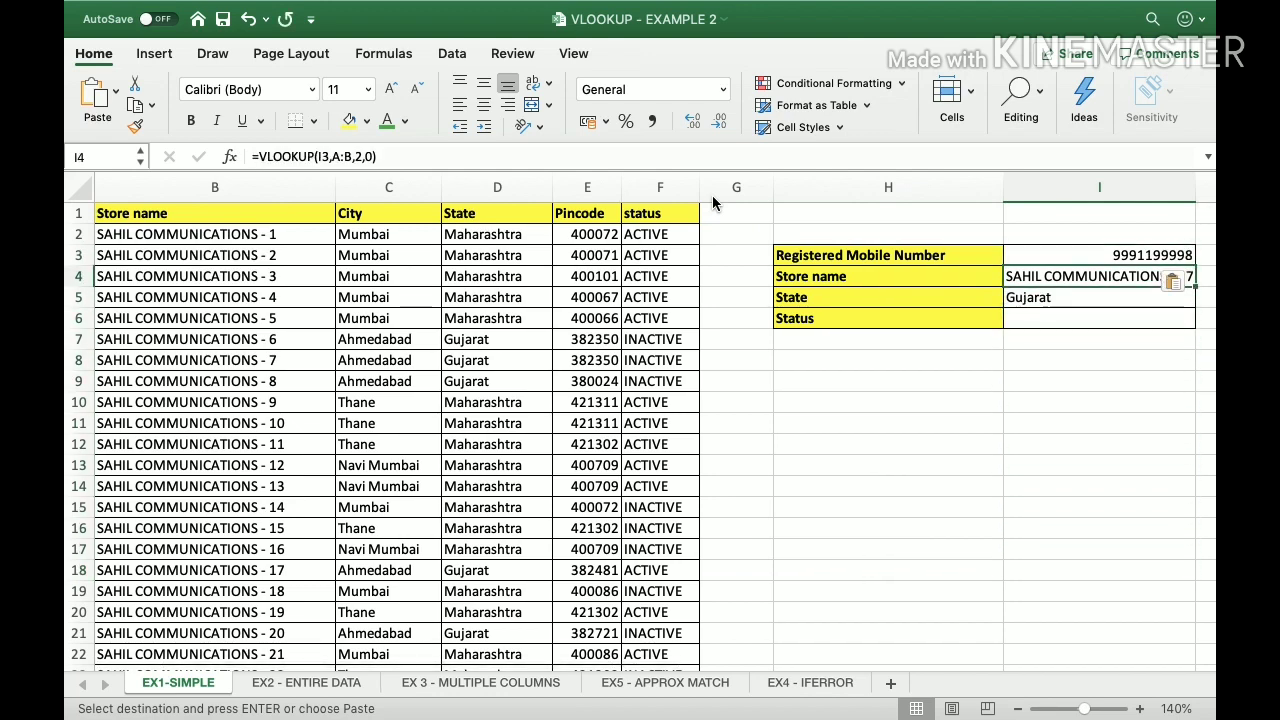
key(Escape)
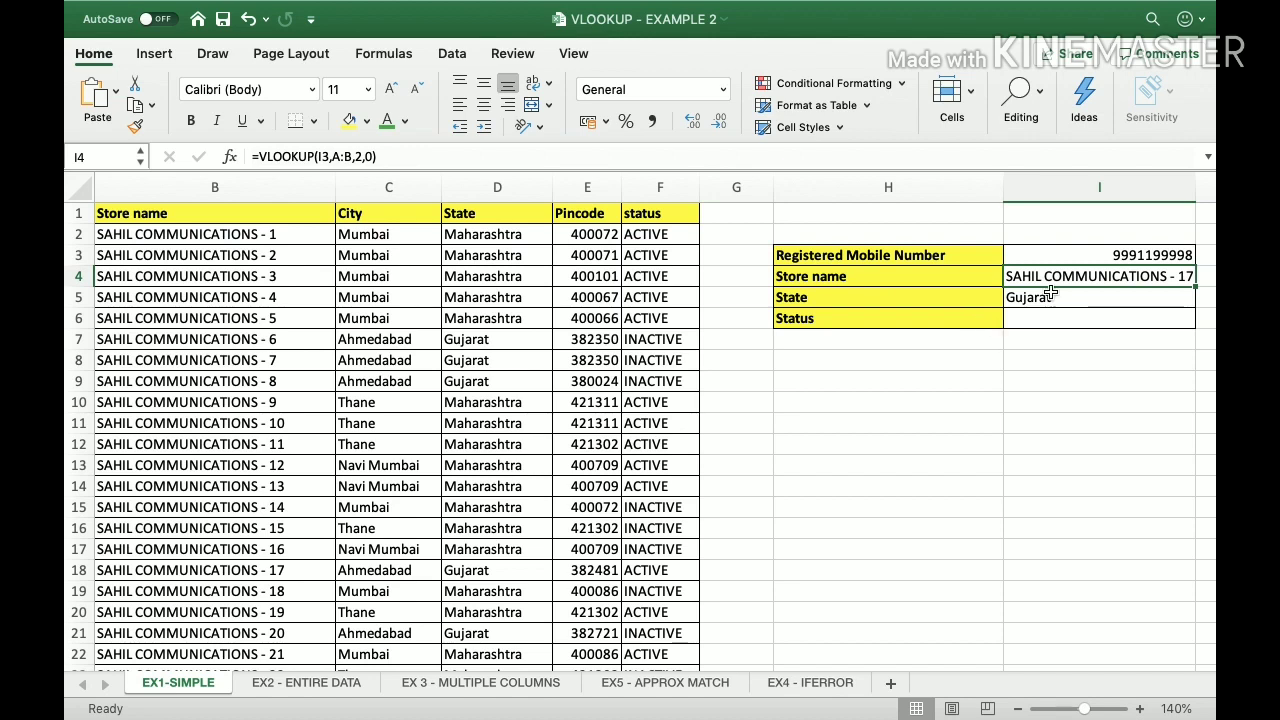
Step: Enter the formula =VLOOKUP(I3,A:F,6,0) in the form's Status result cell I6
click(1048, 297)
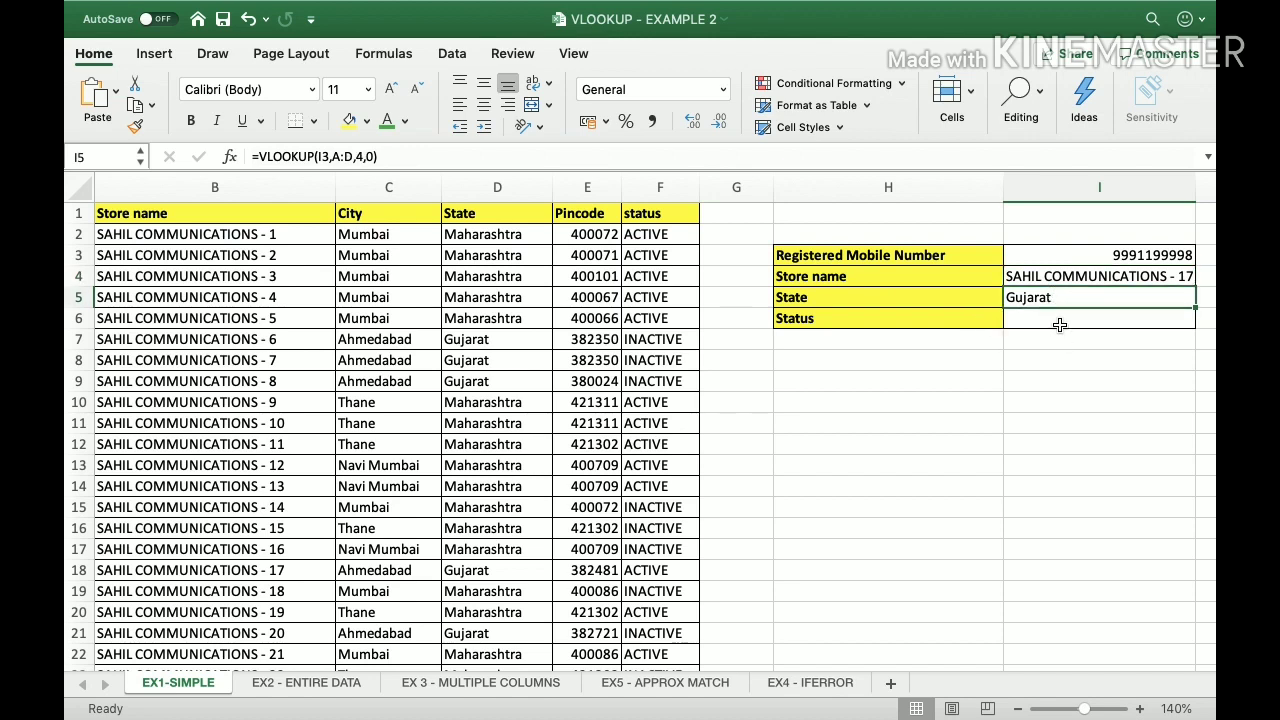
click(1059, 323)
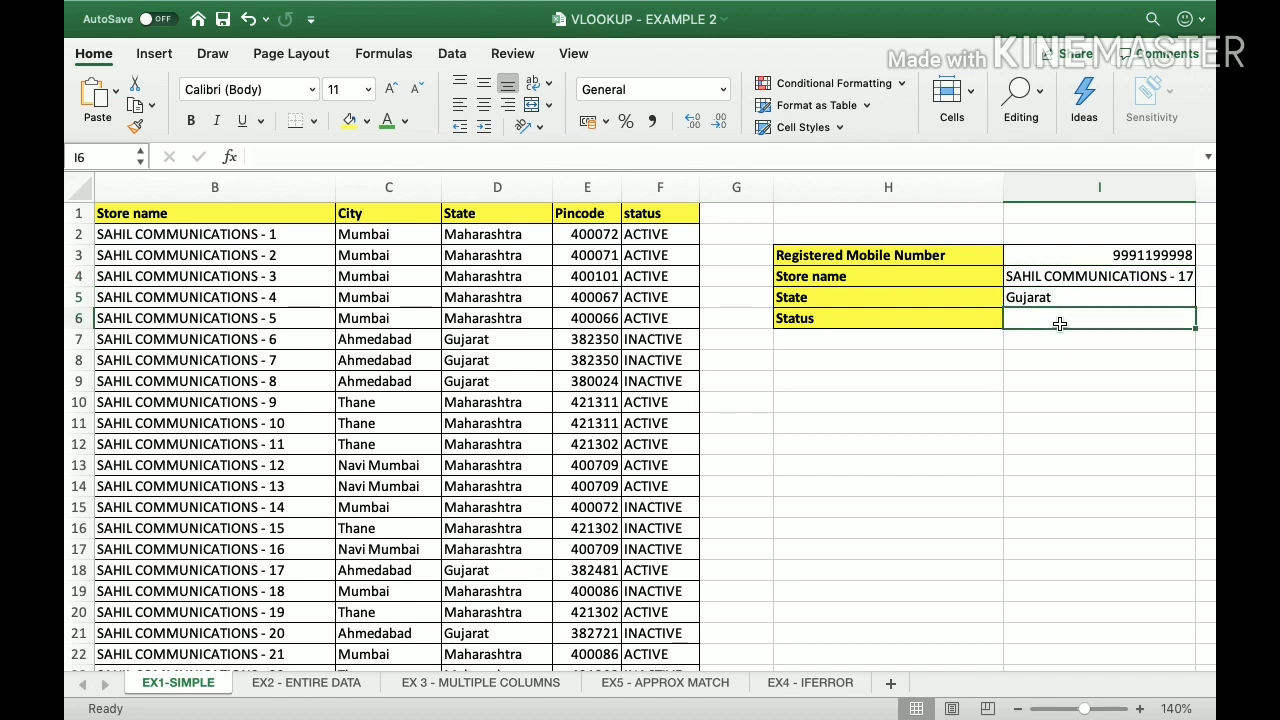
text(=)
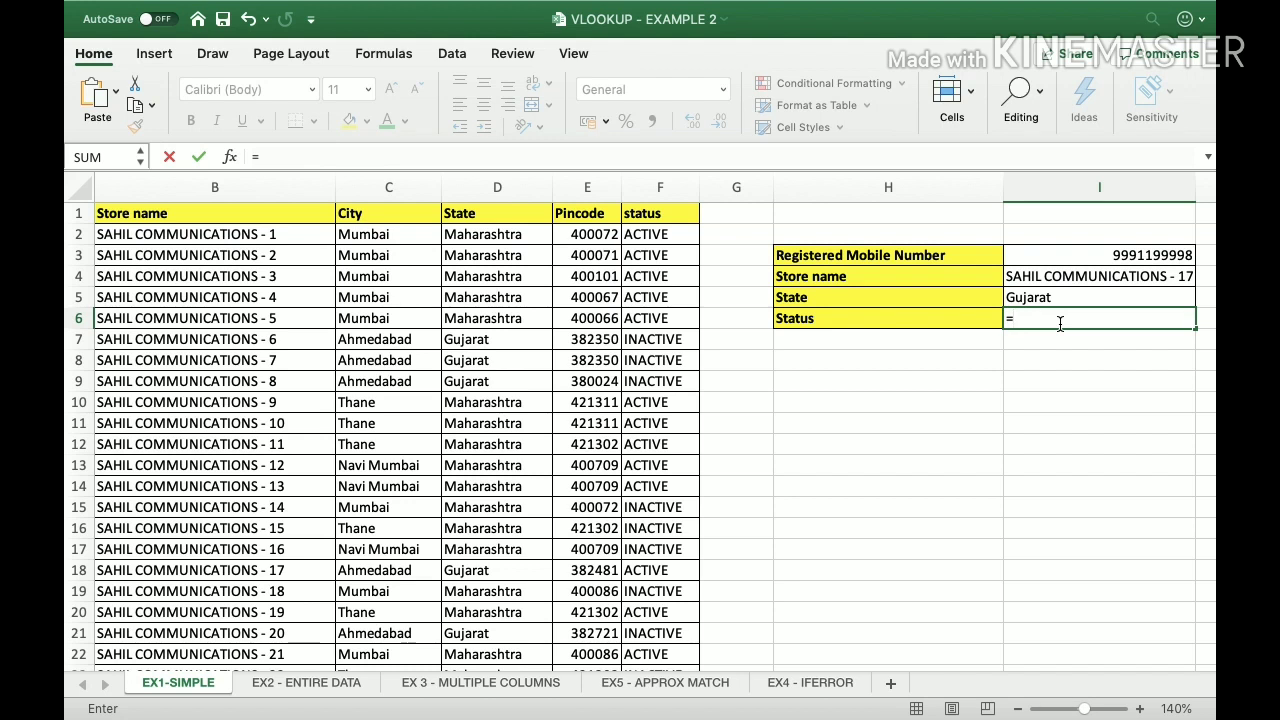
text(VLOO)
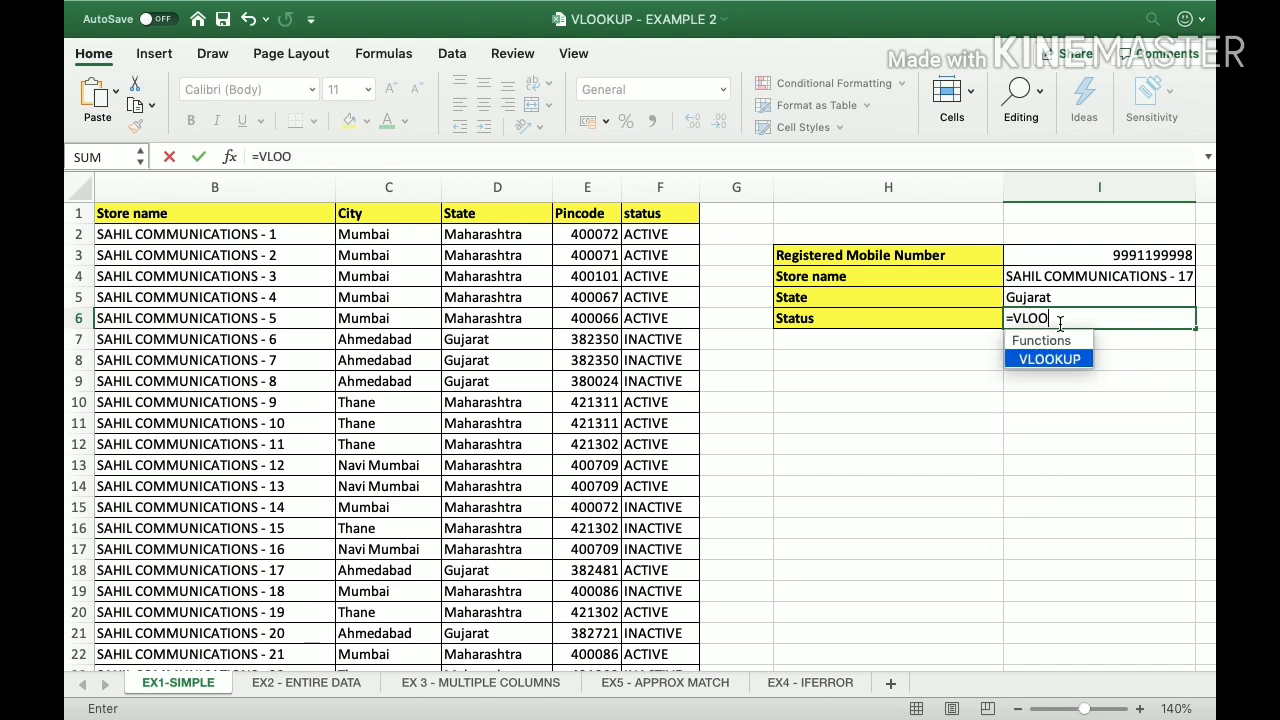
text(KUP()
key(Up)
key(Up)
key(Up)
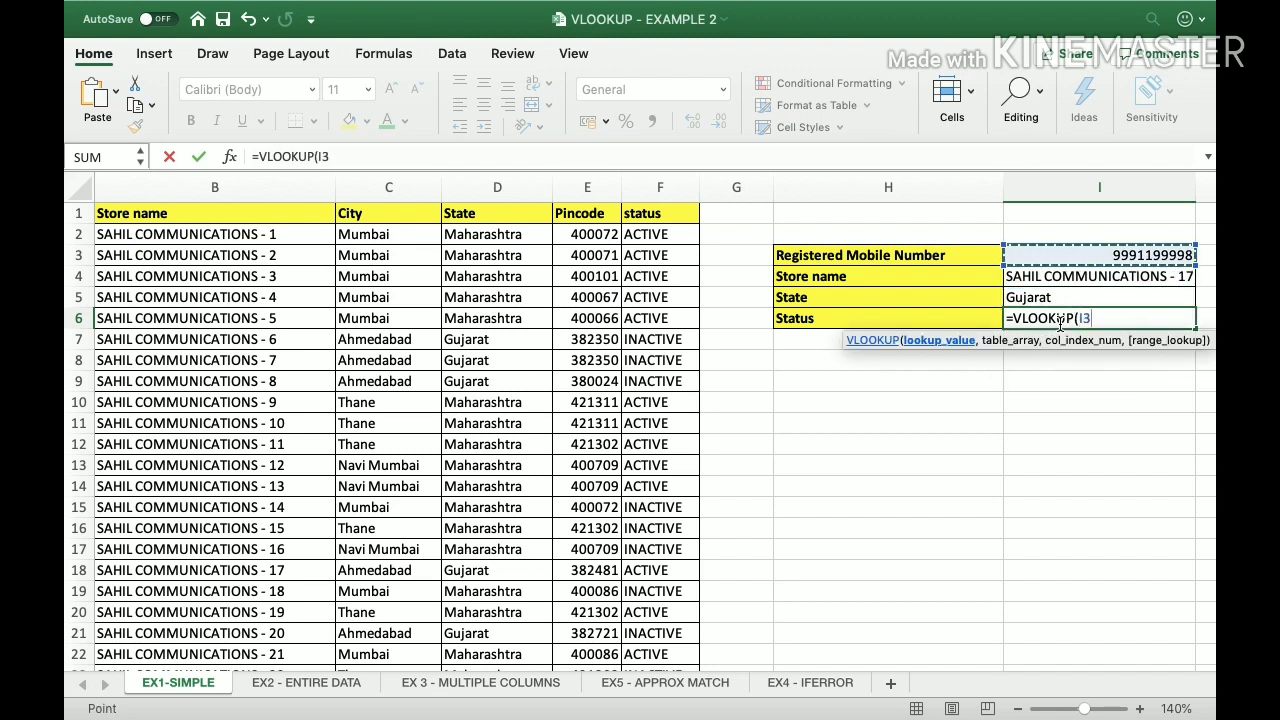
text(,)
scroll(572, 411, left, 3)
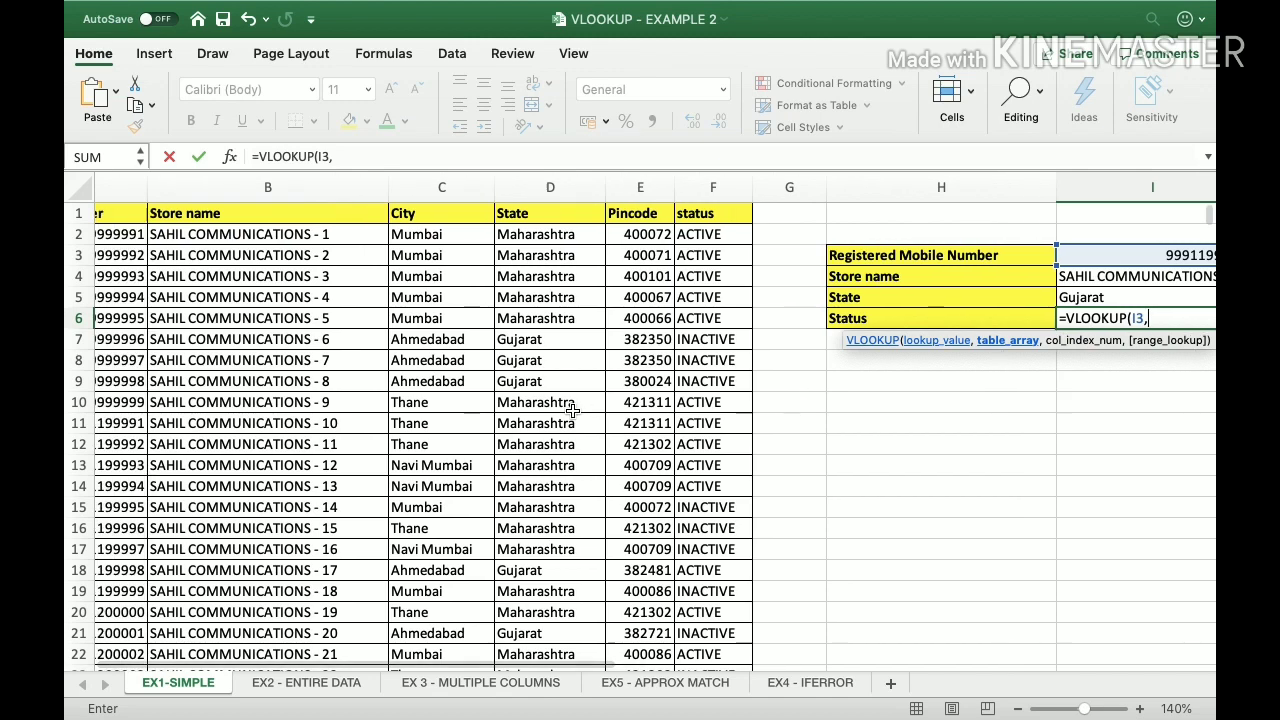
drag(186, 196, 867, 196)
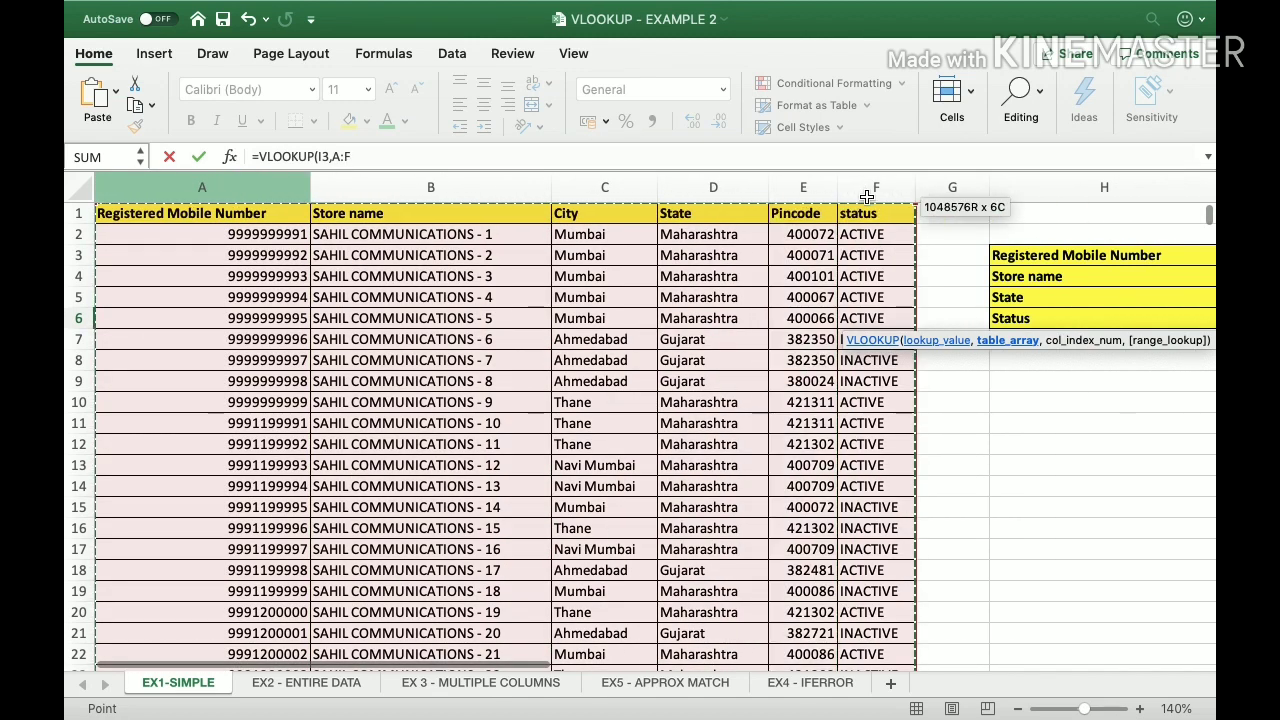
text(,6)
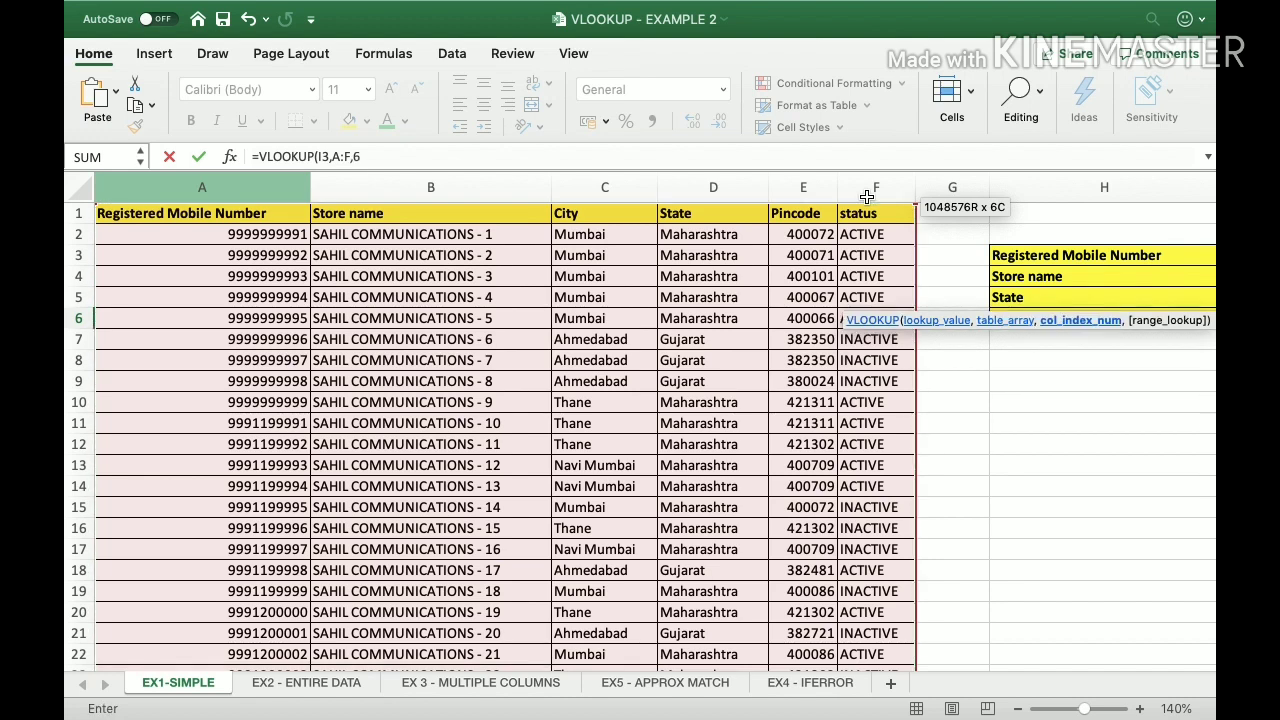
text(,0))
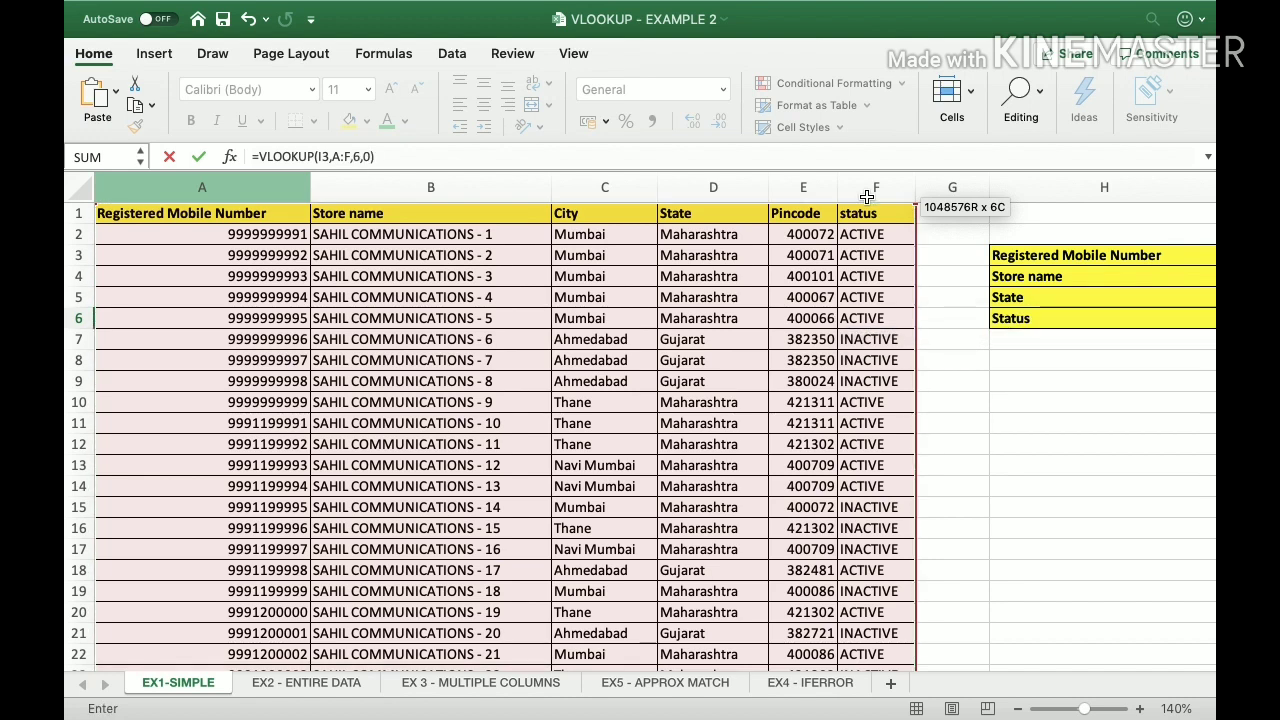
key(Return)
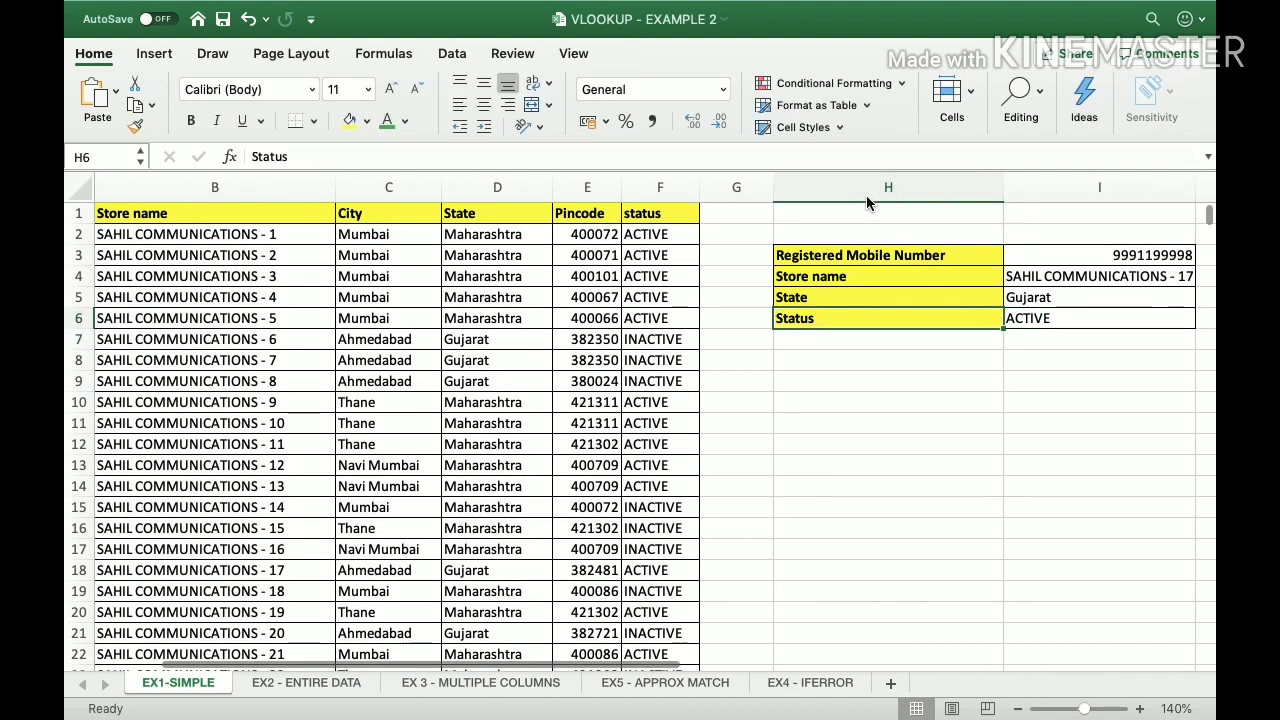
Step: Copy the registered mobile number in cell A21 of the store table
key(Left)
key(Left)
key(Right)
key(Right)
key(Left)
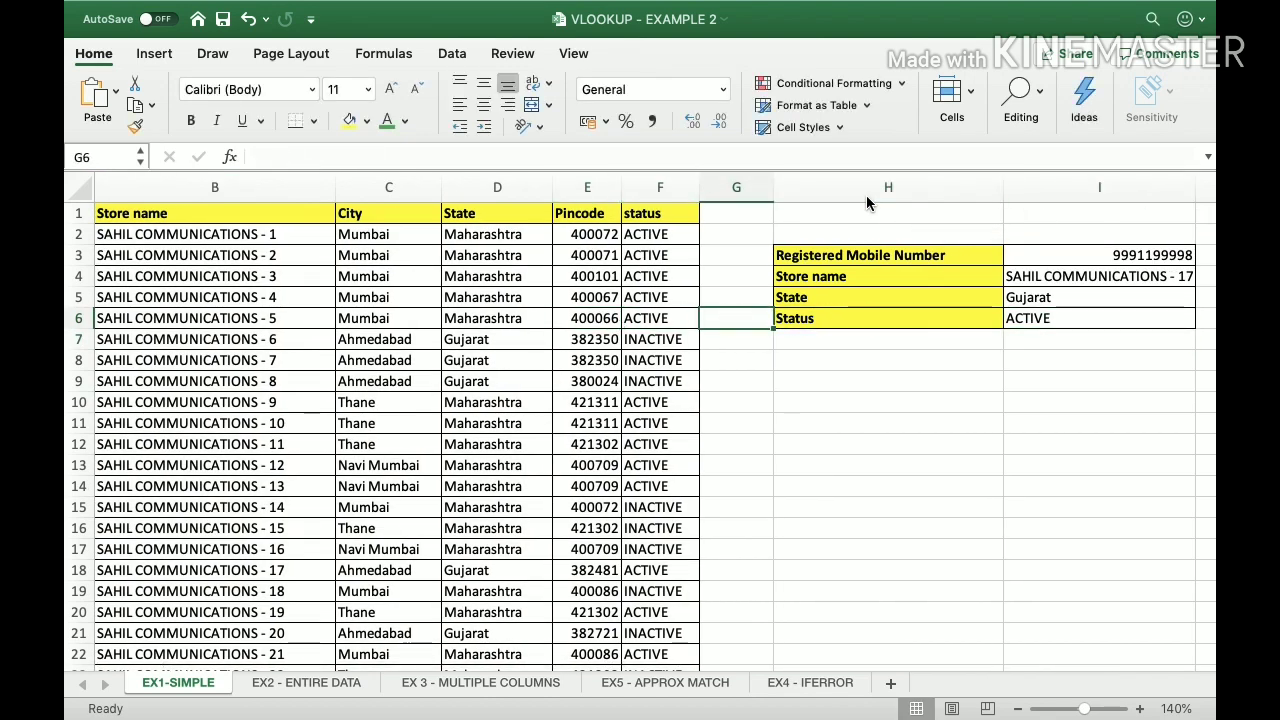
key(Left)
key(Left)
key(Left)
key(Left)
key(Left)
key(Left)
key(Down)
key(Down)
key(Down)
key(Down)
key(Down)
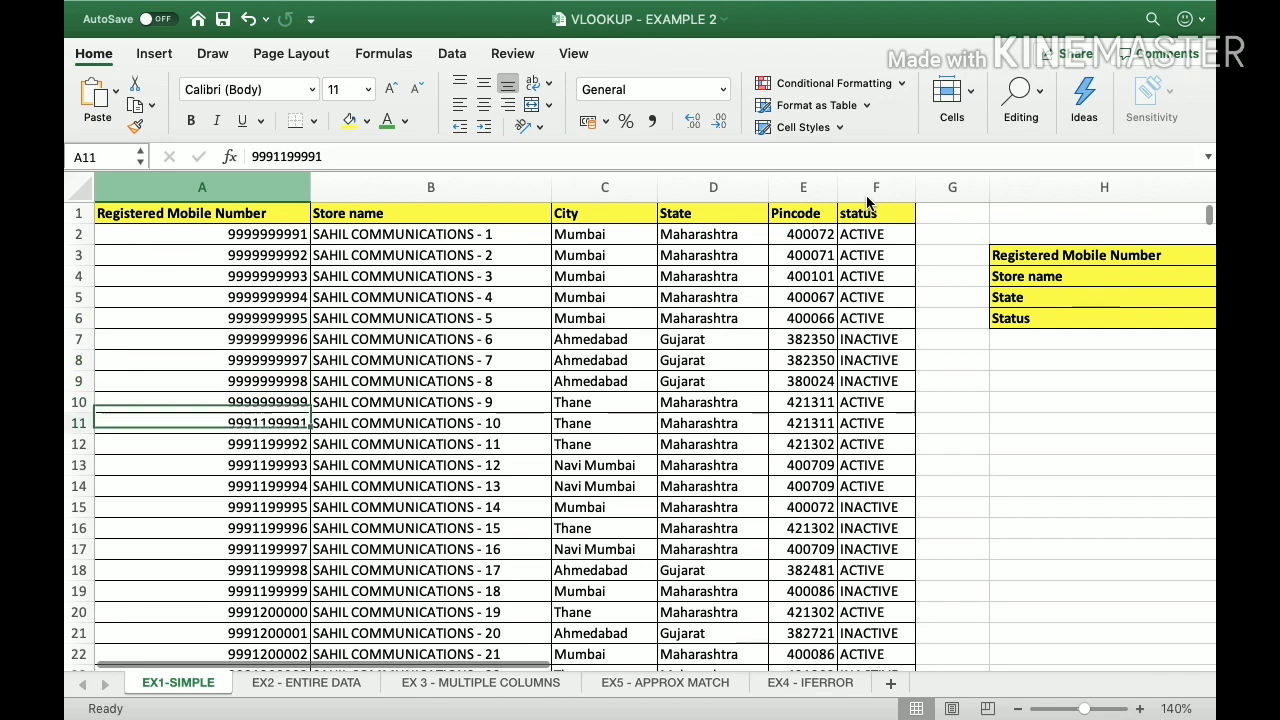
key(Down)
key(Down)
key(Down)
key(Down)
key(Down)
key(Down)
key(Down)
key(Down)
key(Down)
key(Down)
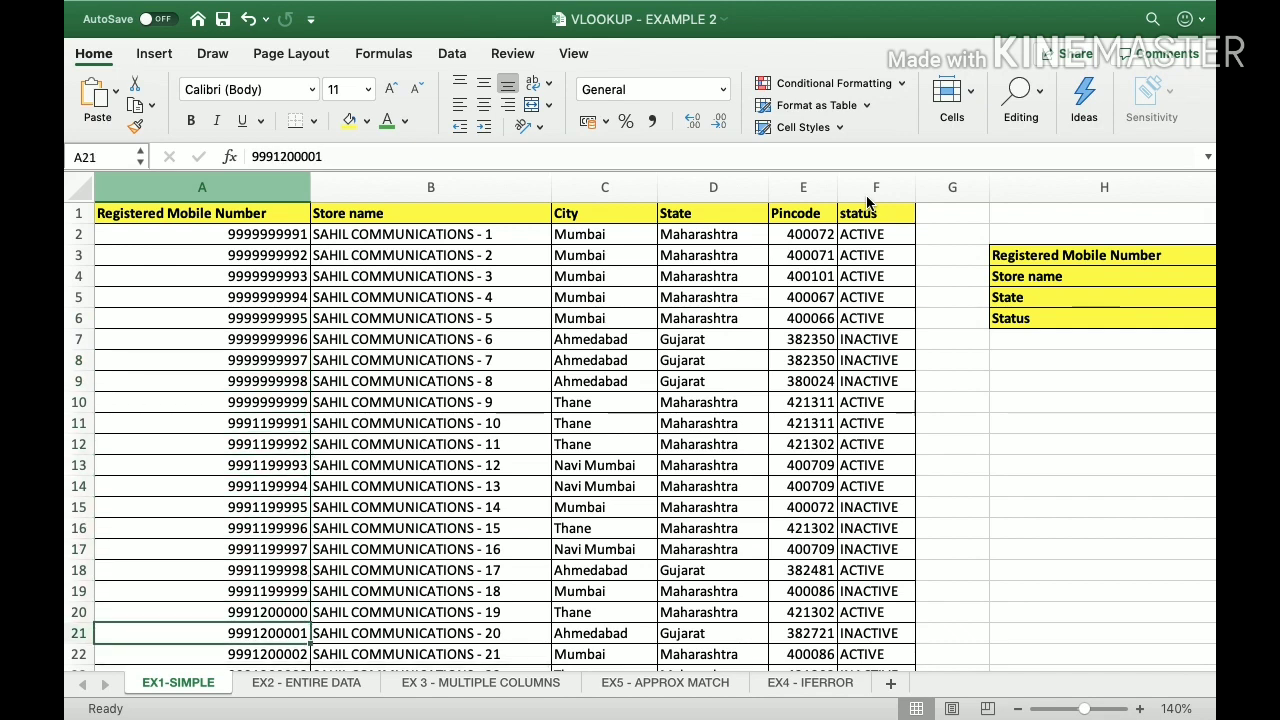
key(super+c)
Step: Paste the number copied from A21 over the form's Registered Mobile Number in I3 to test all three lookups
key(Right)
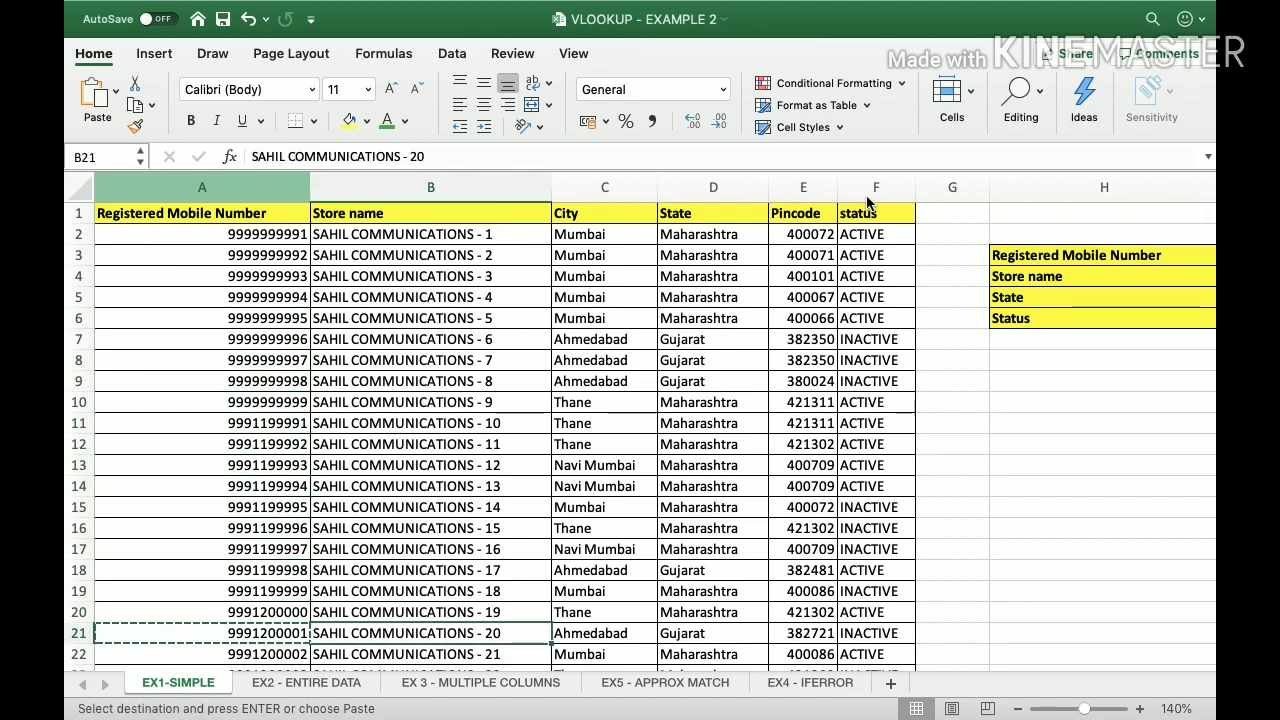
key(Right)
key(Right)
key(Right)
key(Right)
key(Right)
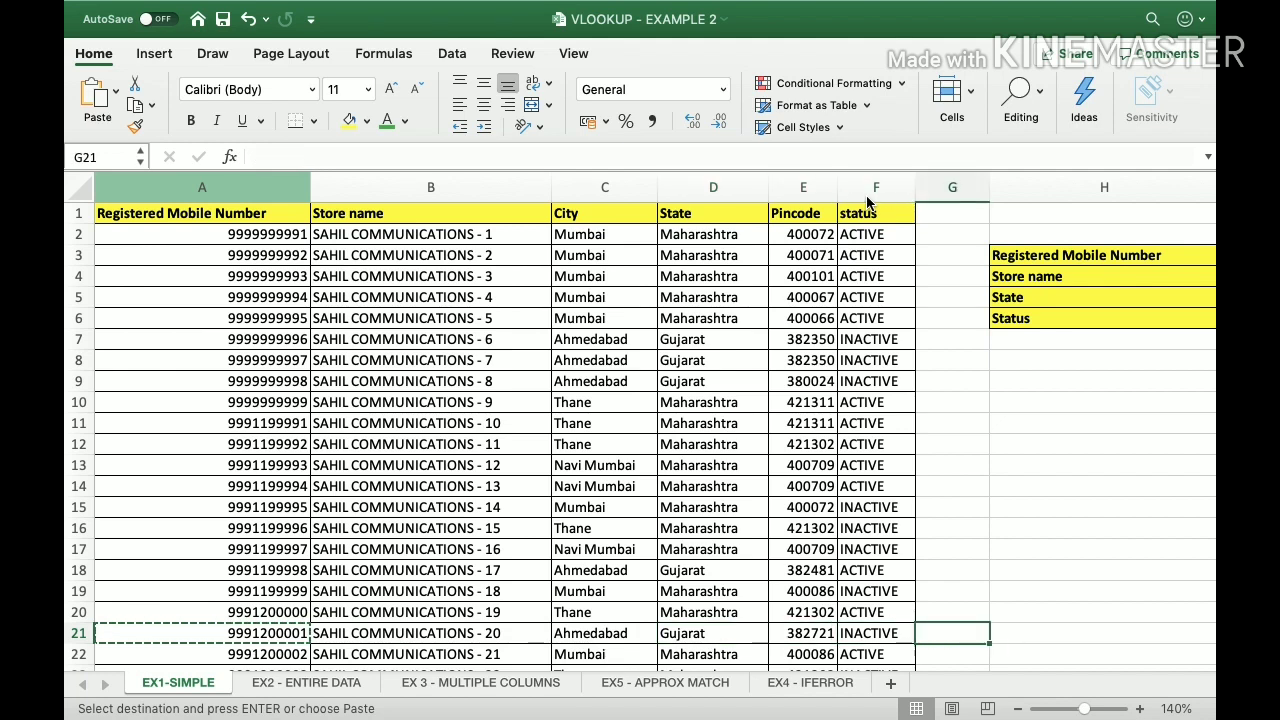
key(Right)
key(Right)
key(Up)
key(Up)
key(Up)
key(Up)
key(Up)
key(Up)
key(Up)
key(Up)
key(Up)
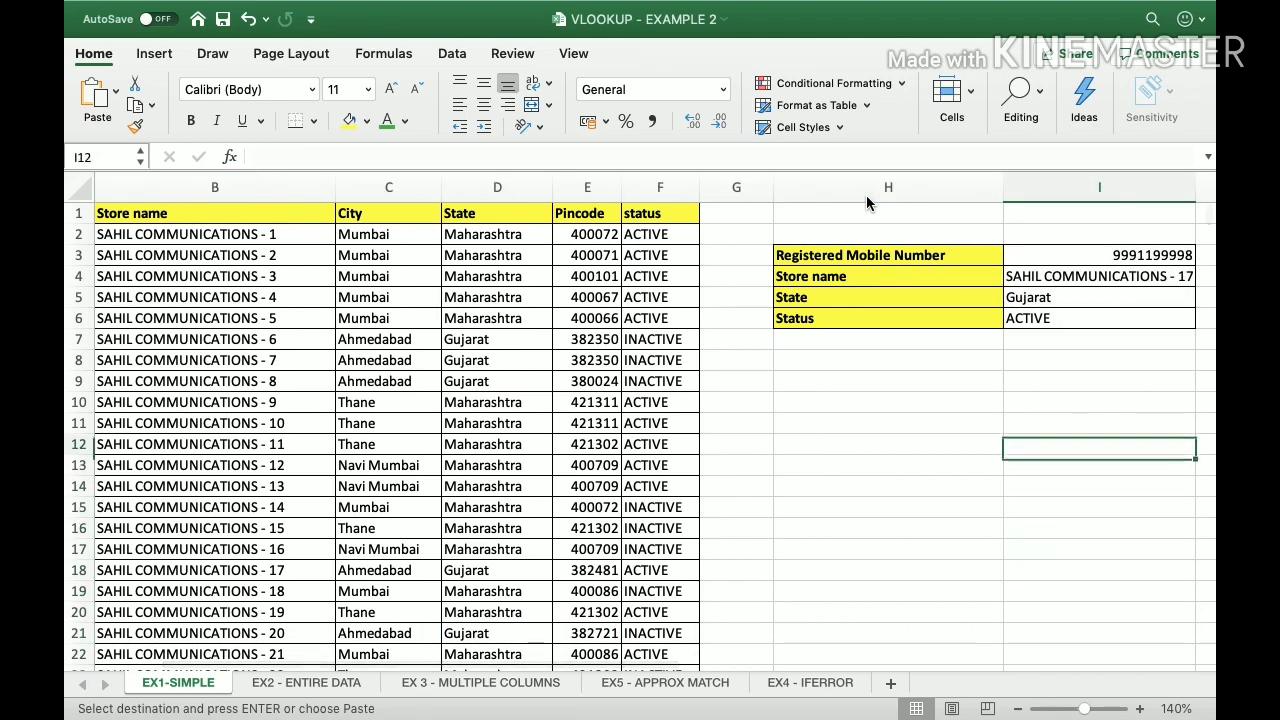
key(Up)
key(Up)
key(Up)
key(Up)
key(Up)
key(Up)
key(Up)
key(Up)
key(Up)
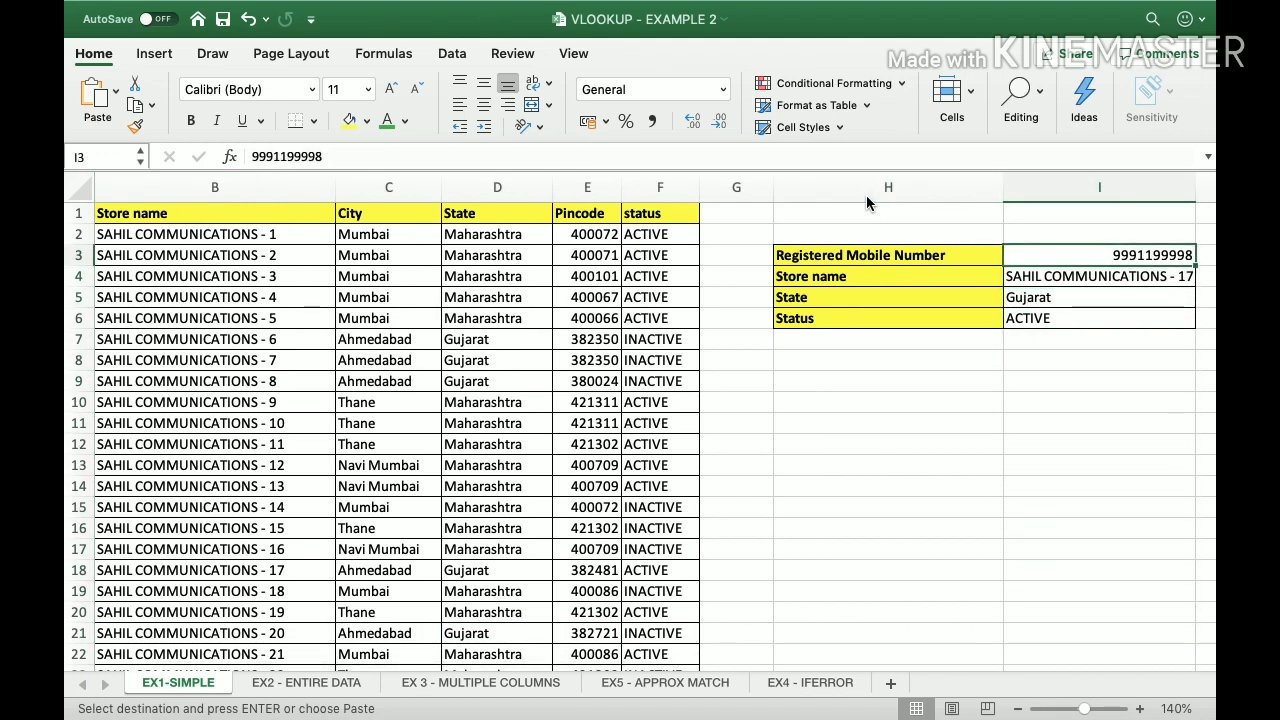
key(super+v)
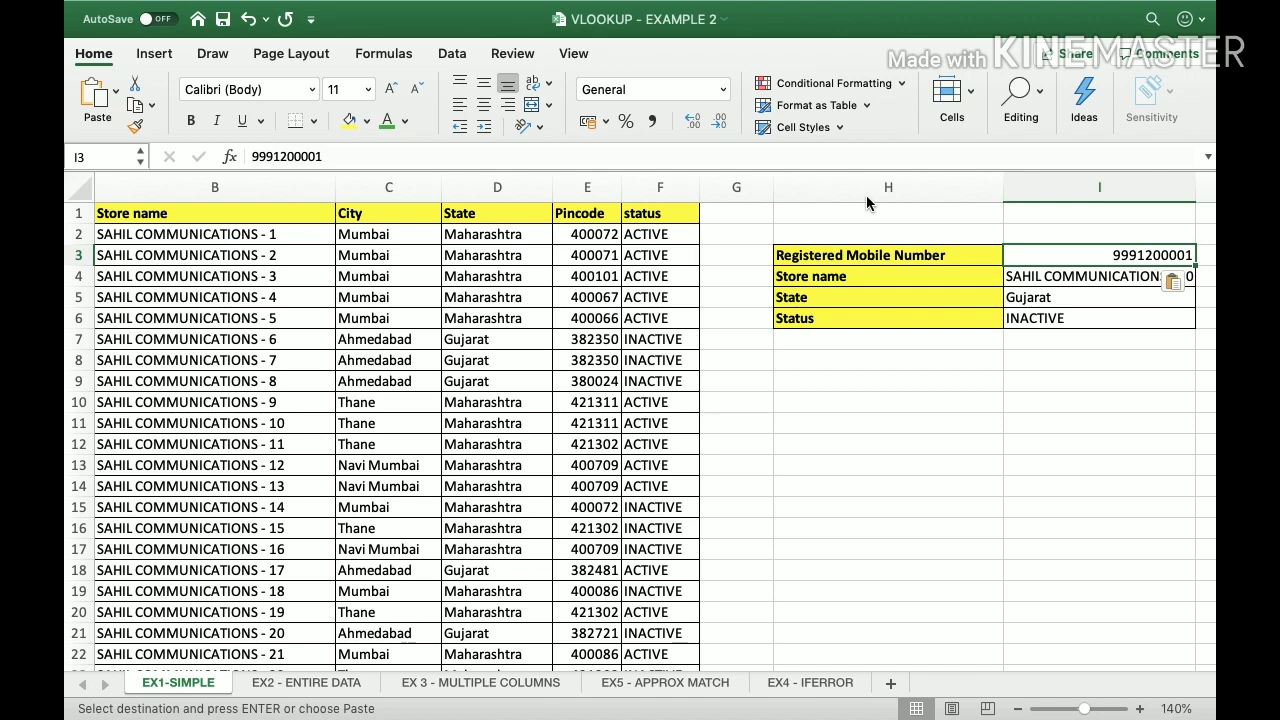
Step: Review the store table's layout, from the Registered Mobile Number lookup column A across return columns B to F
key(Down)
key(Left)
key(Left)
key(Left)
key(Left)
key(Left)
key(Left)
key(Left)
key(Left)
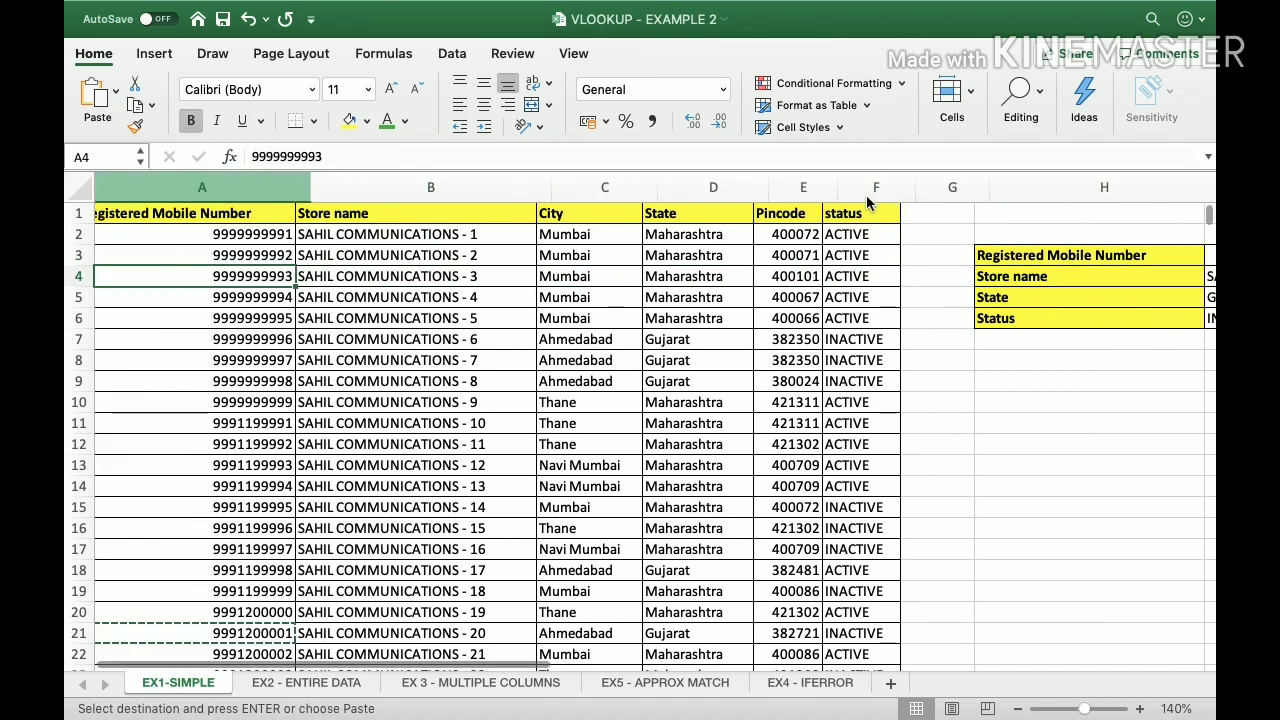
key(Up)
key(Up)
key(Up)
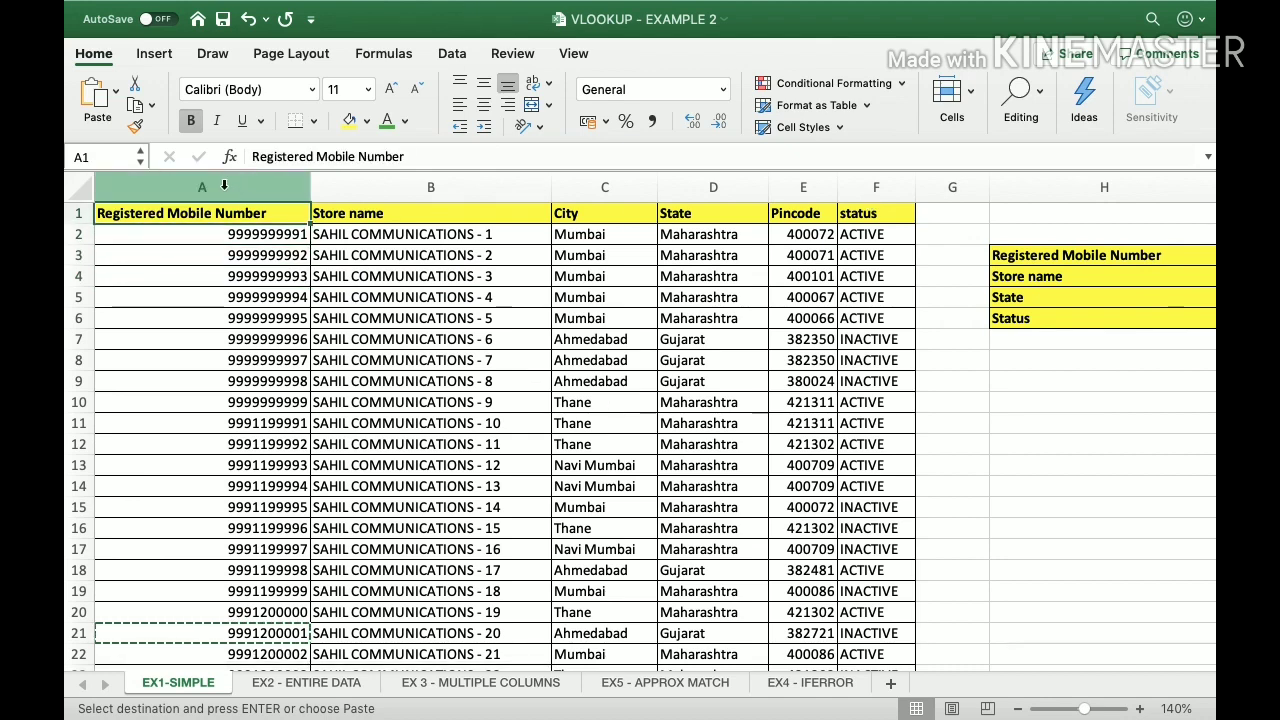
click(225, 185)
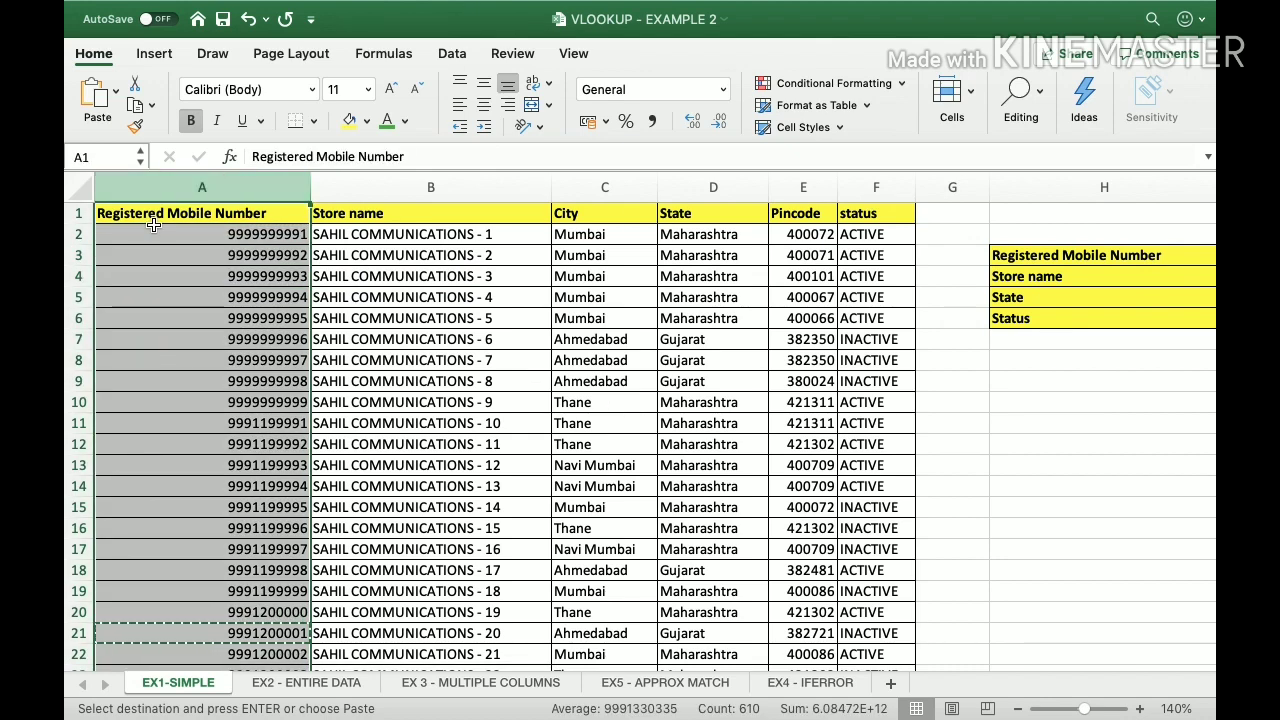
drag(435, 189, 857, 177)
Step: Narrow the Registered Mobile Number column A slightly so it fits its header more closely
click(230, 188)
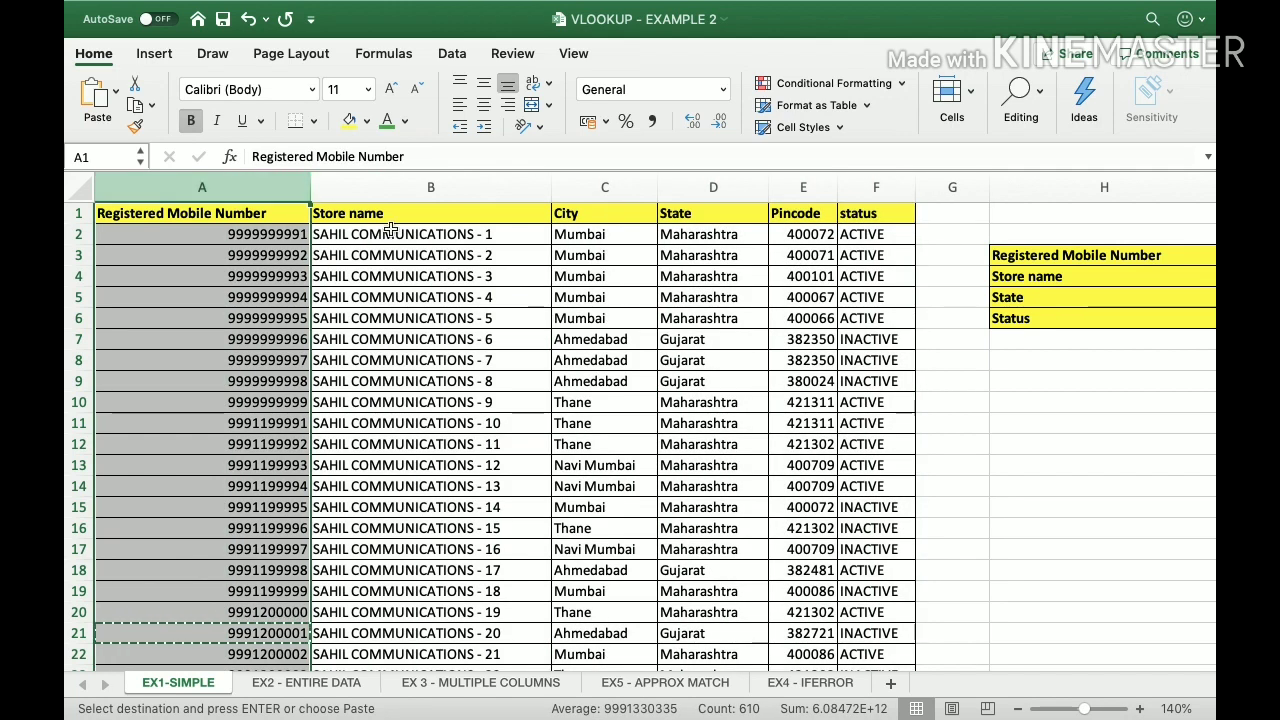
drag(310, 187, 283, 187)
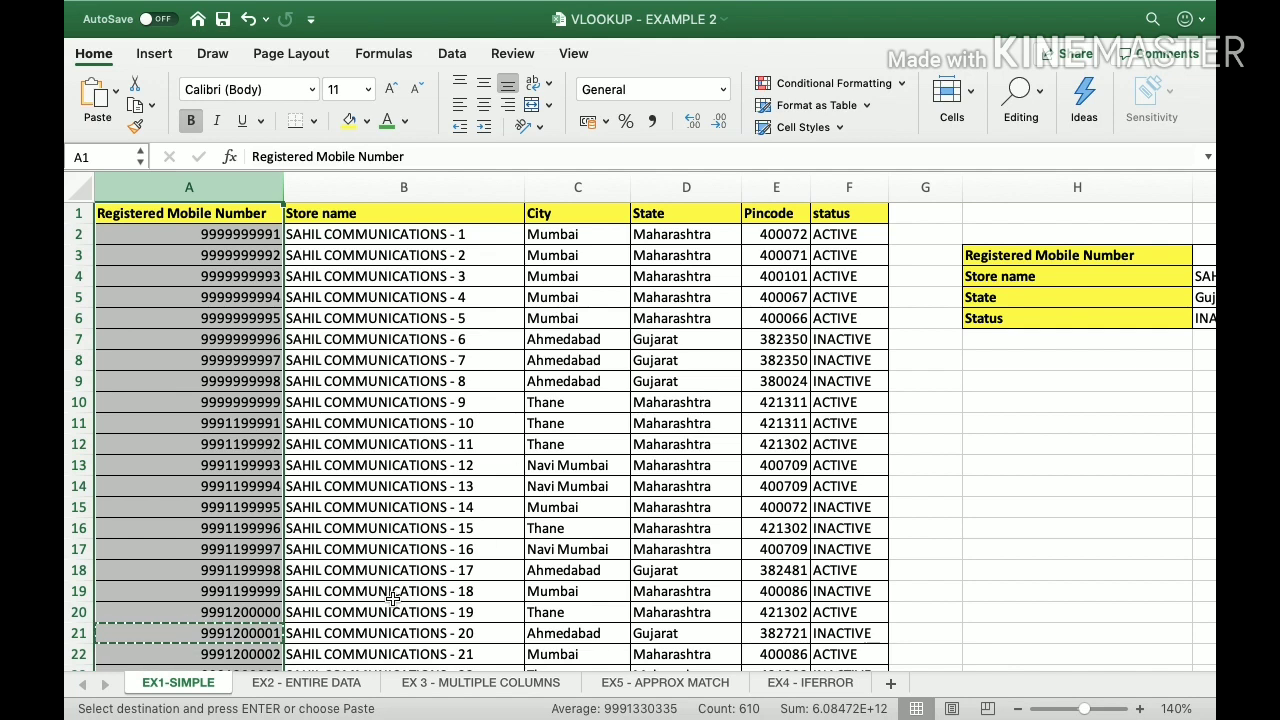
Step: Clear the existing status formulas in C2:C610 on the EX2 - ENTIRE DATA sheet and return to cell A1
click(277, 684)
click(456, 218)
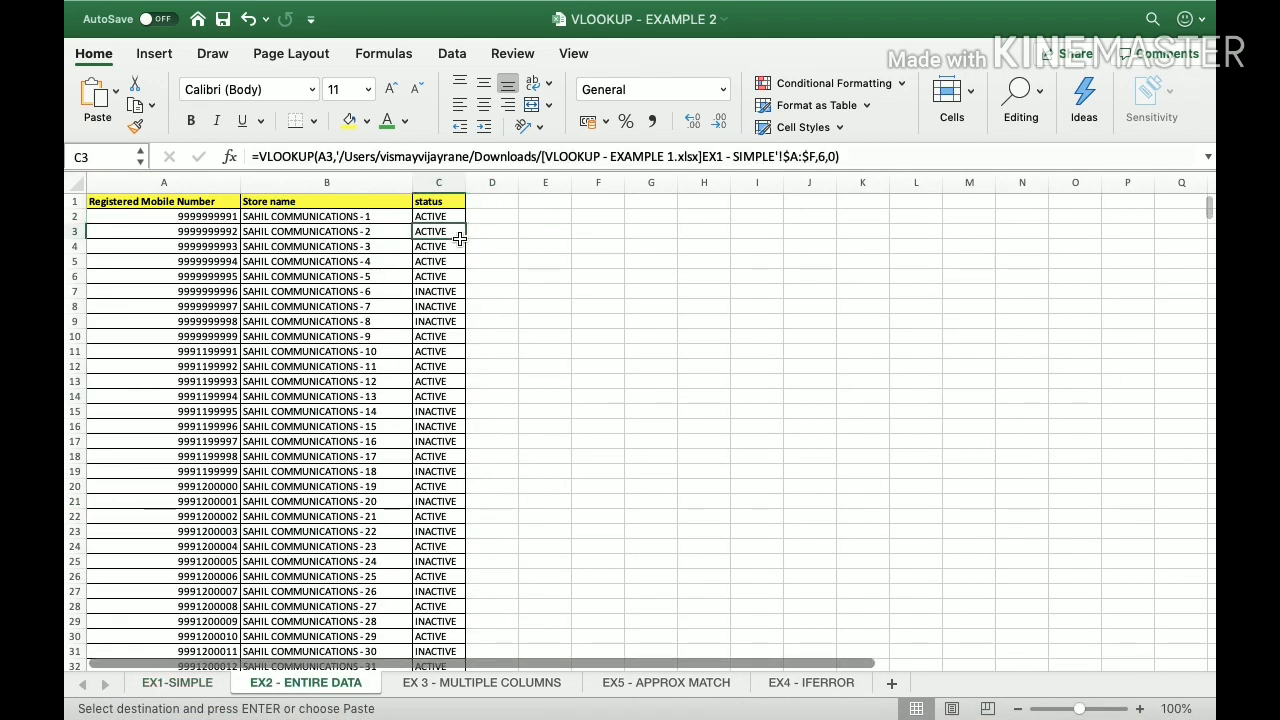
key(super+shift+Down)
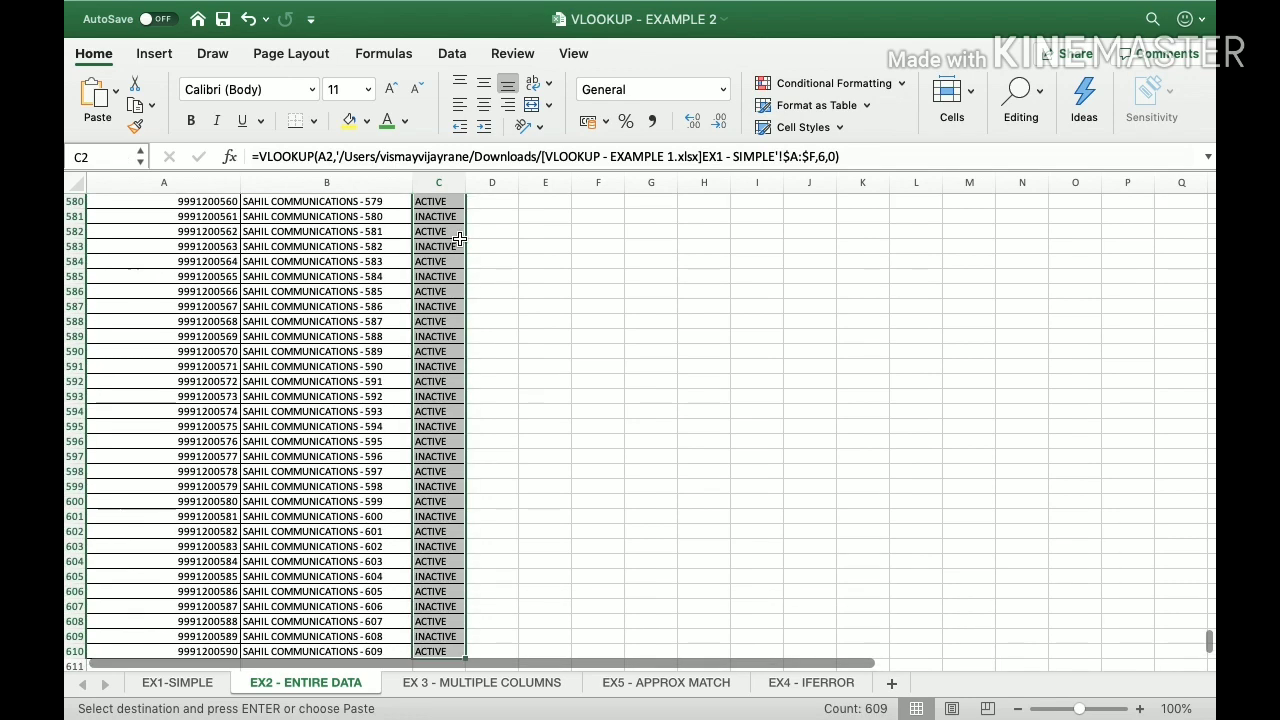
key(super+z)
key(Up)
key(Left)
key(Left)
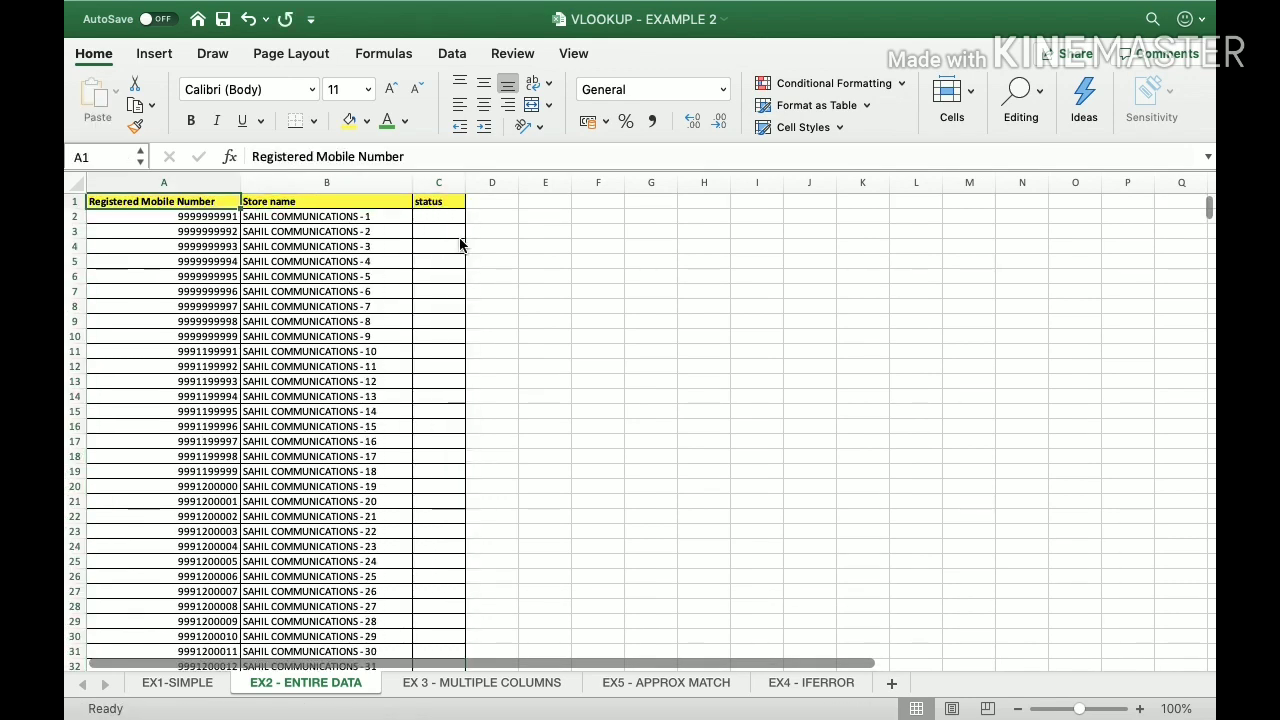
Step: Set the EX2 - ENTIRE DATA sheet's zoom to 140% and look over its status and store name columns
click(1140, 708)
click(1140, 708)
click(1140, 708)
click(1140, 708)
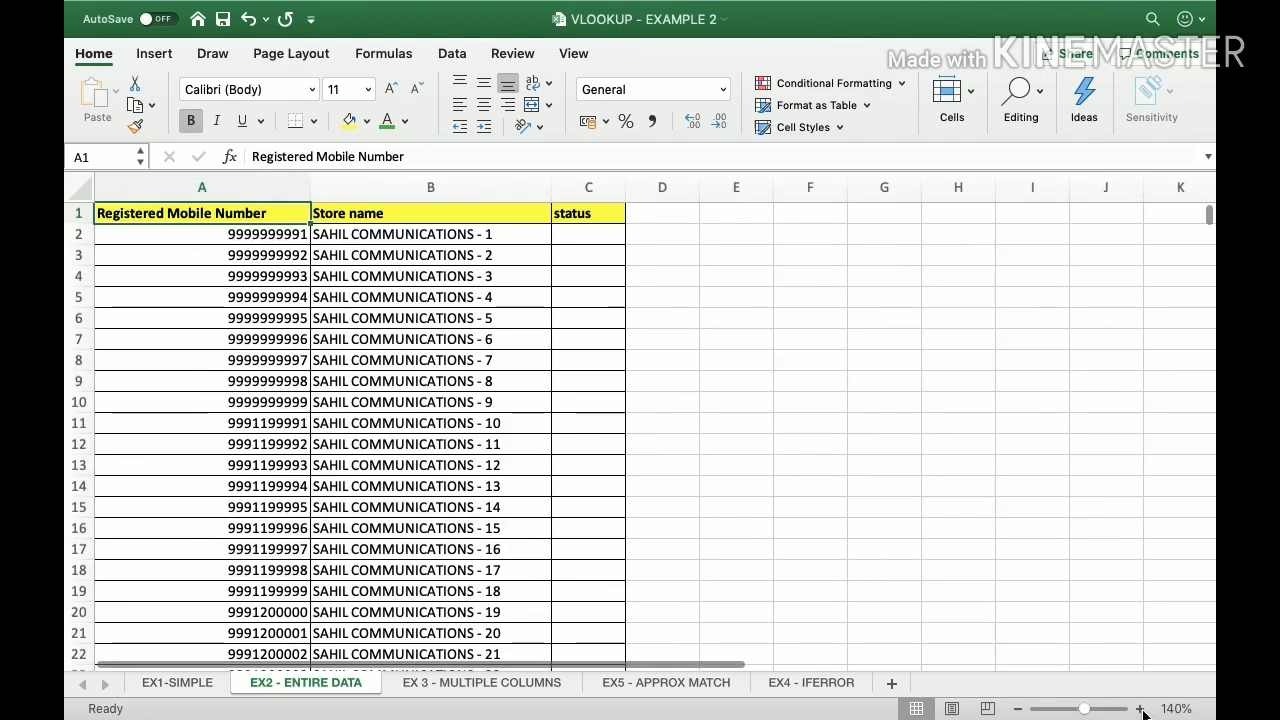
click(581, 231)
click(313, 260)
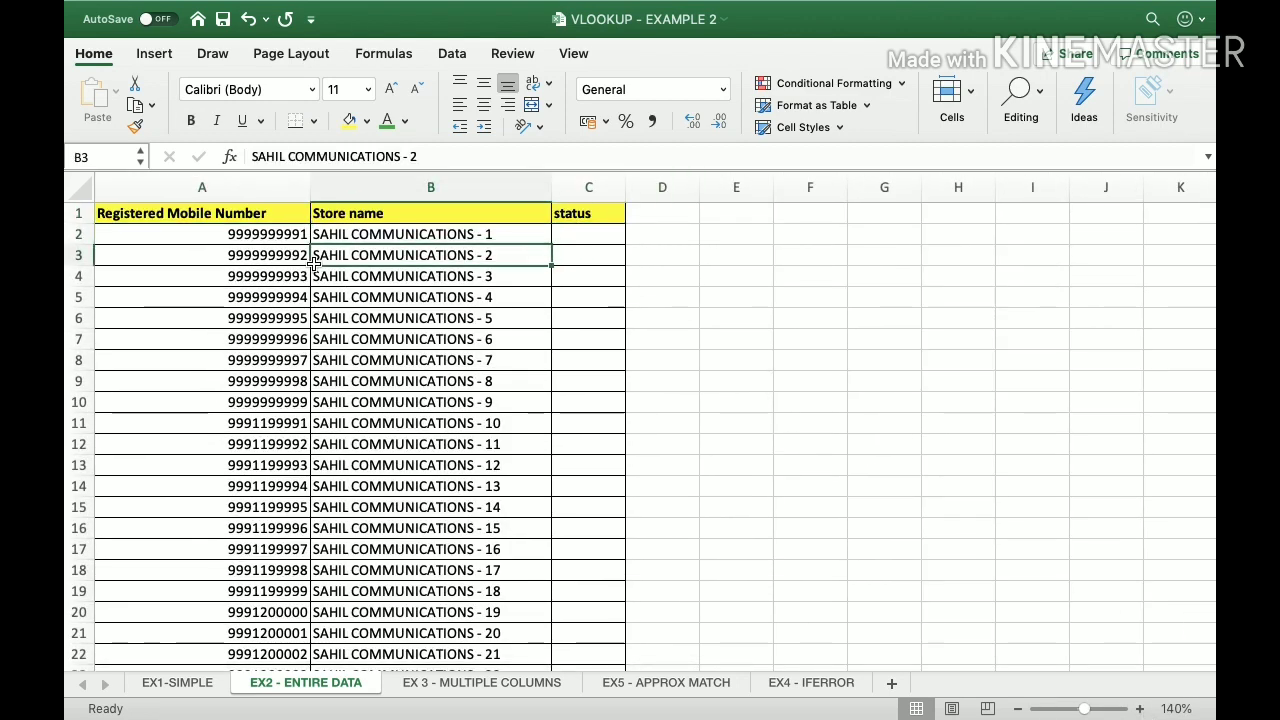
Step: Review the extent of the store name list in column B, starting from B2
key(ctrl+shift+Down)
scroll(313, 260, up, 20)
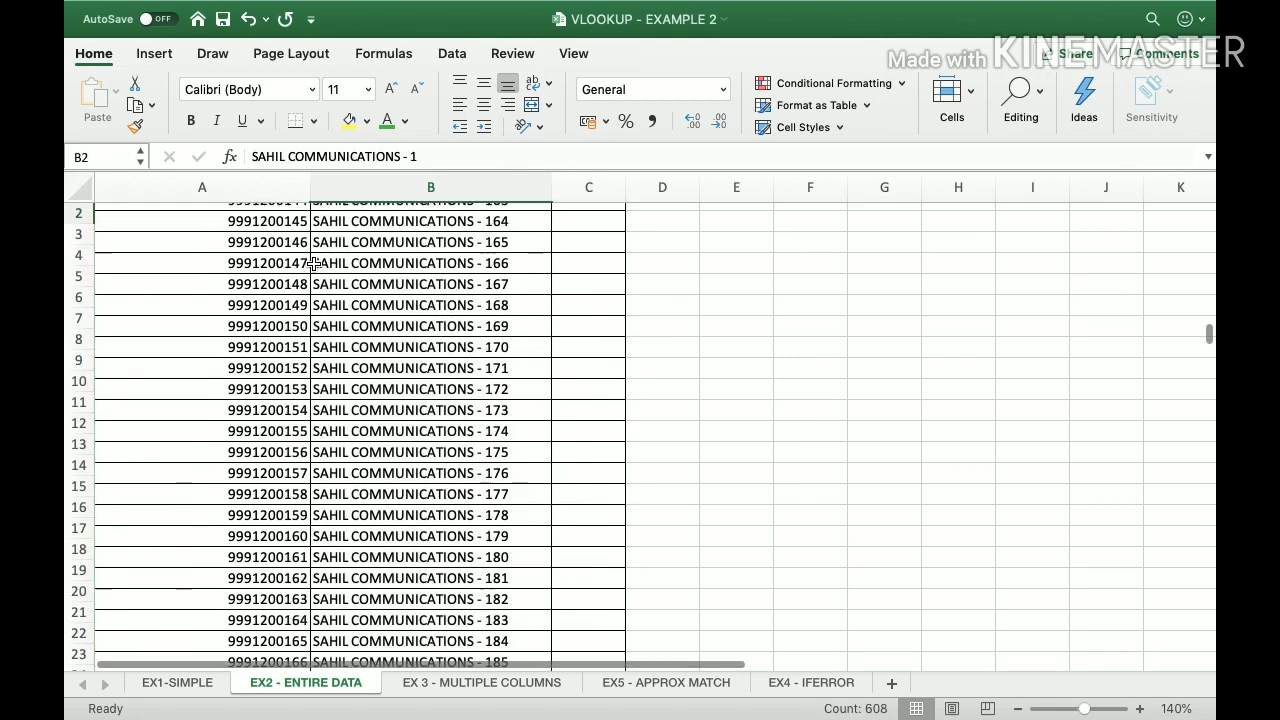
key(Up)
key(Up)
key(Down)
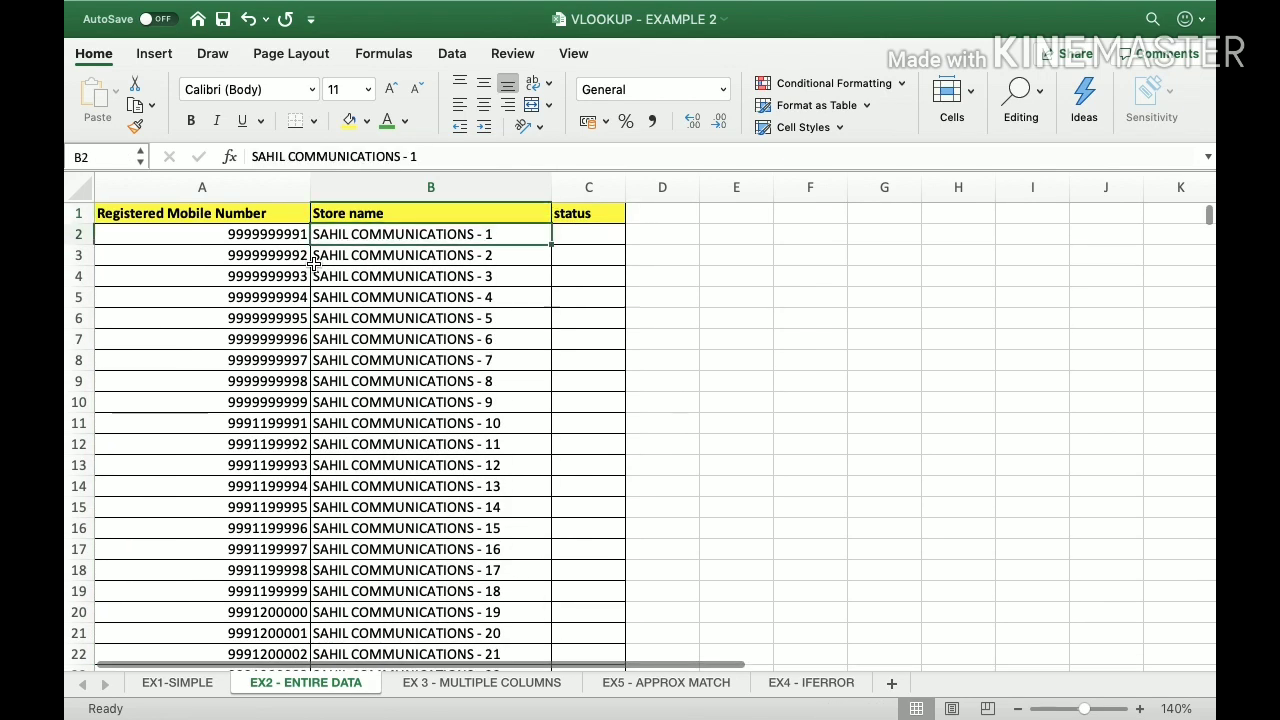
key(ctrl+shift+Down)
scroll(313, 260, up, 20)
Step: Copy the registered mobile number in A5 and search for it on the EX1-SIMPLE sheet
key(Left)
key(Down)
key(Down)
key(Down)
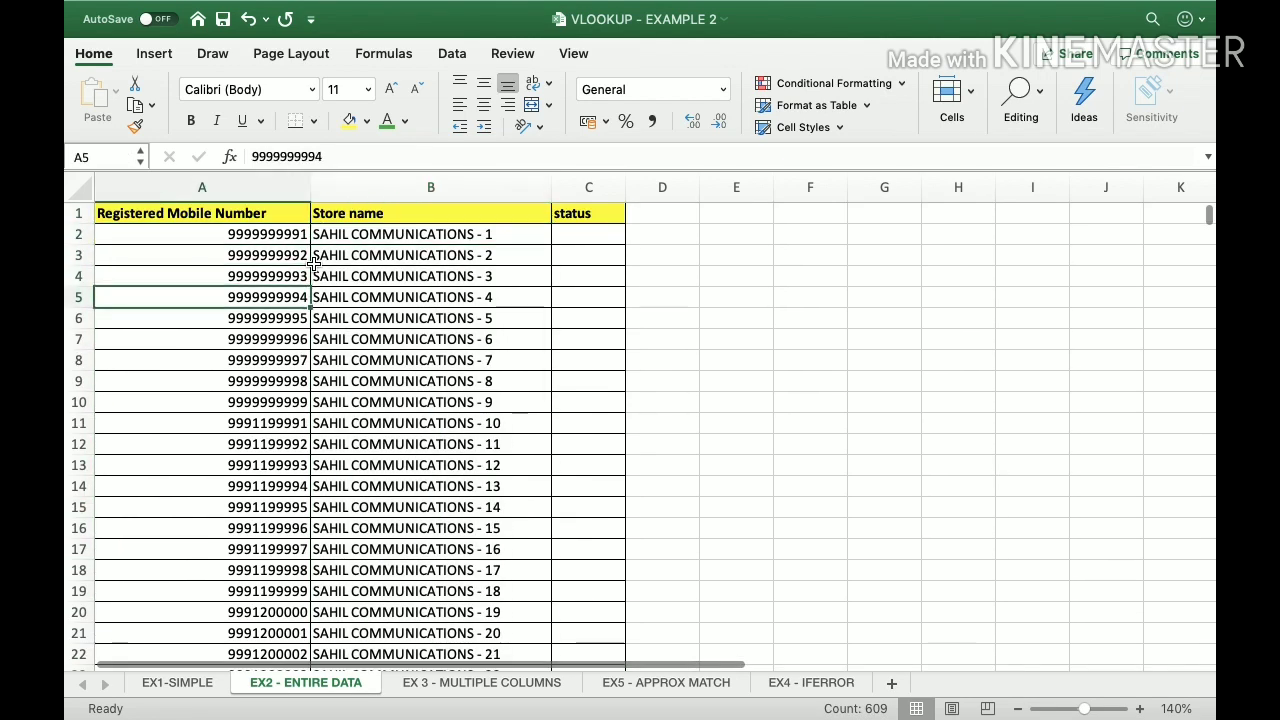
key(ctrl+c)
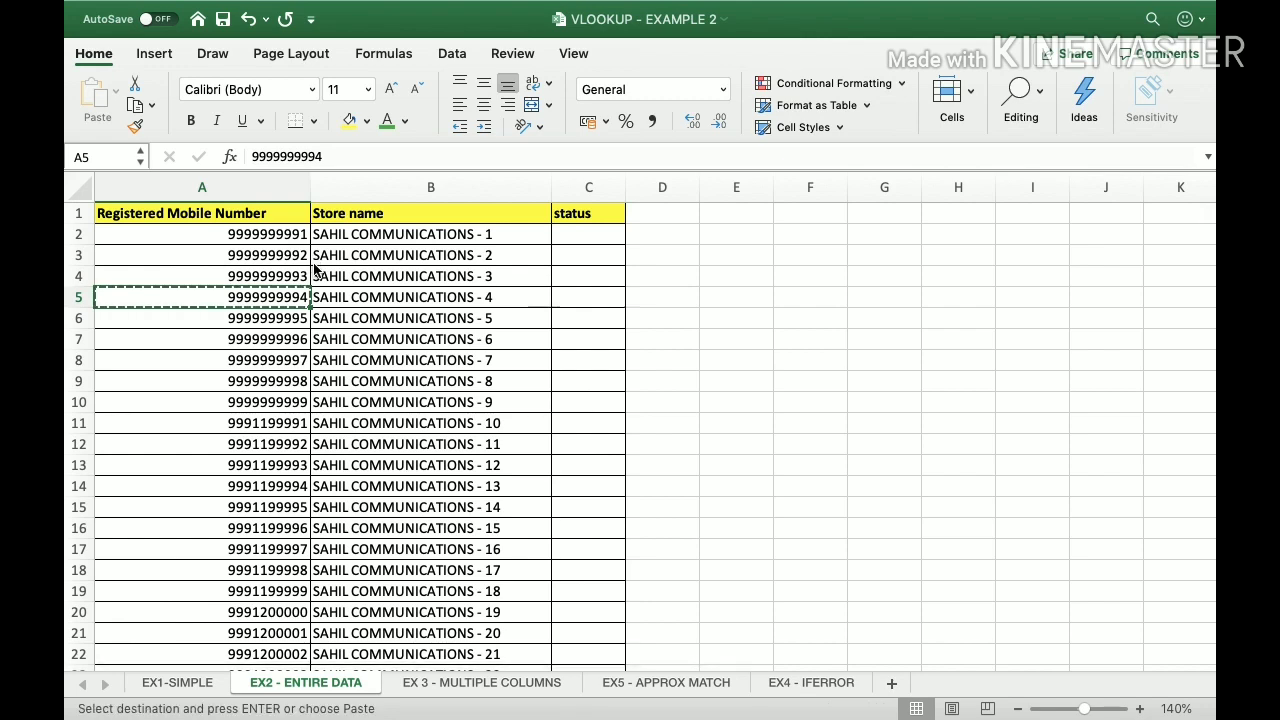
click(171, 688)
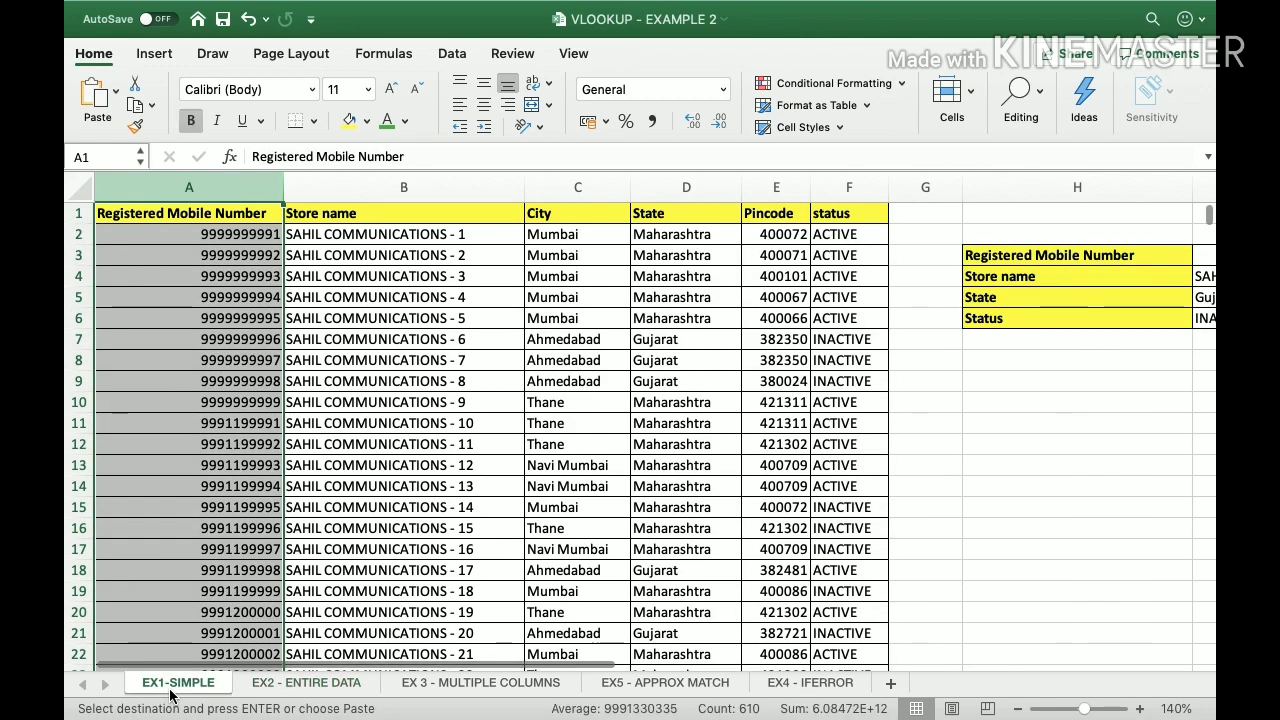
key(ctrl+f)
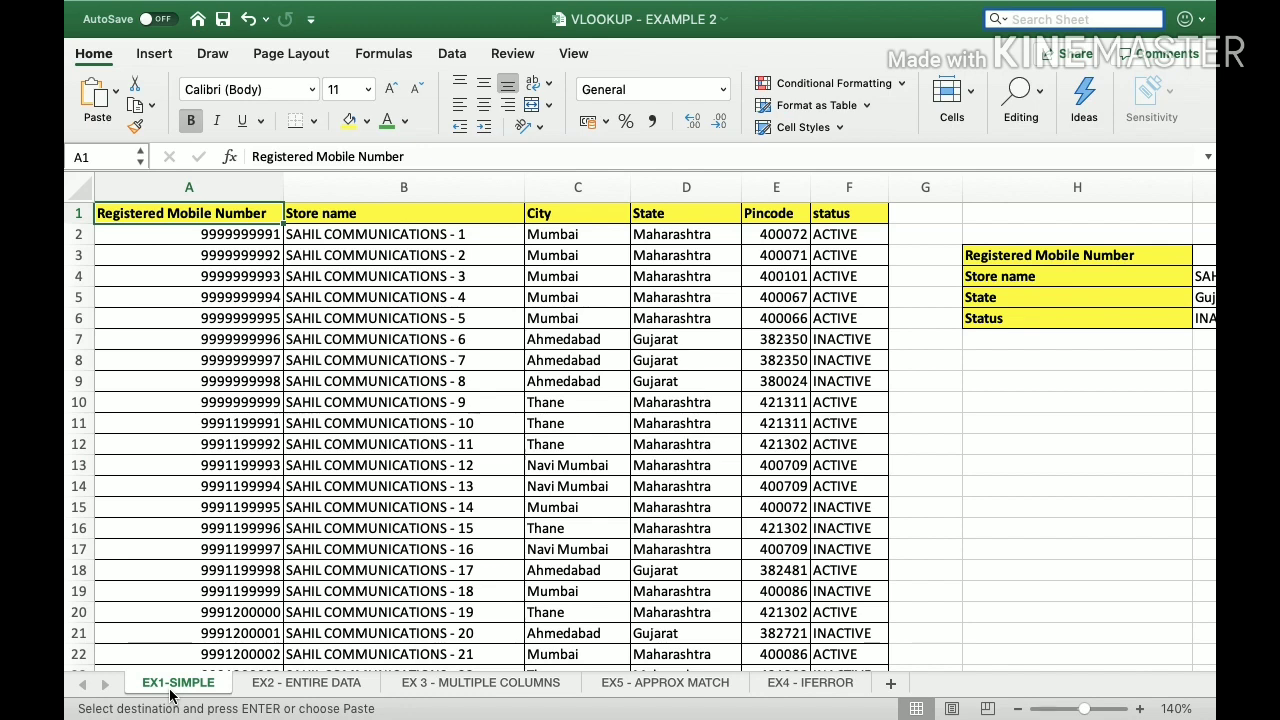
key(ctrl+v)
key(Return)
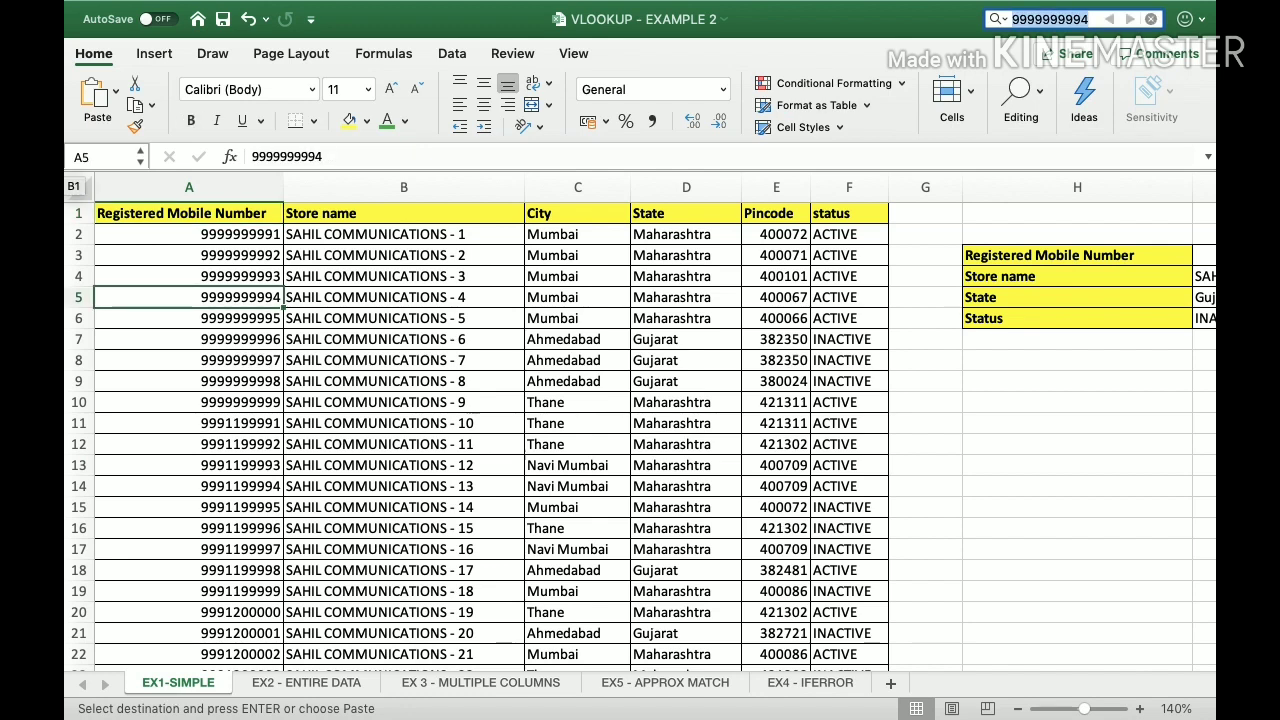
key(Escape)
Step: Copy the status in F5 of EX1-SIMPLE into C5 of EX2 - ENTIRE DATA as a manual lookup, and clear it again
click(404, 297)
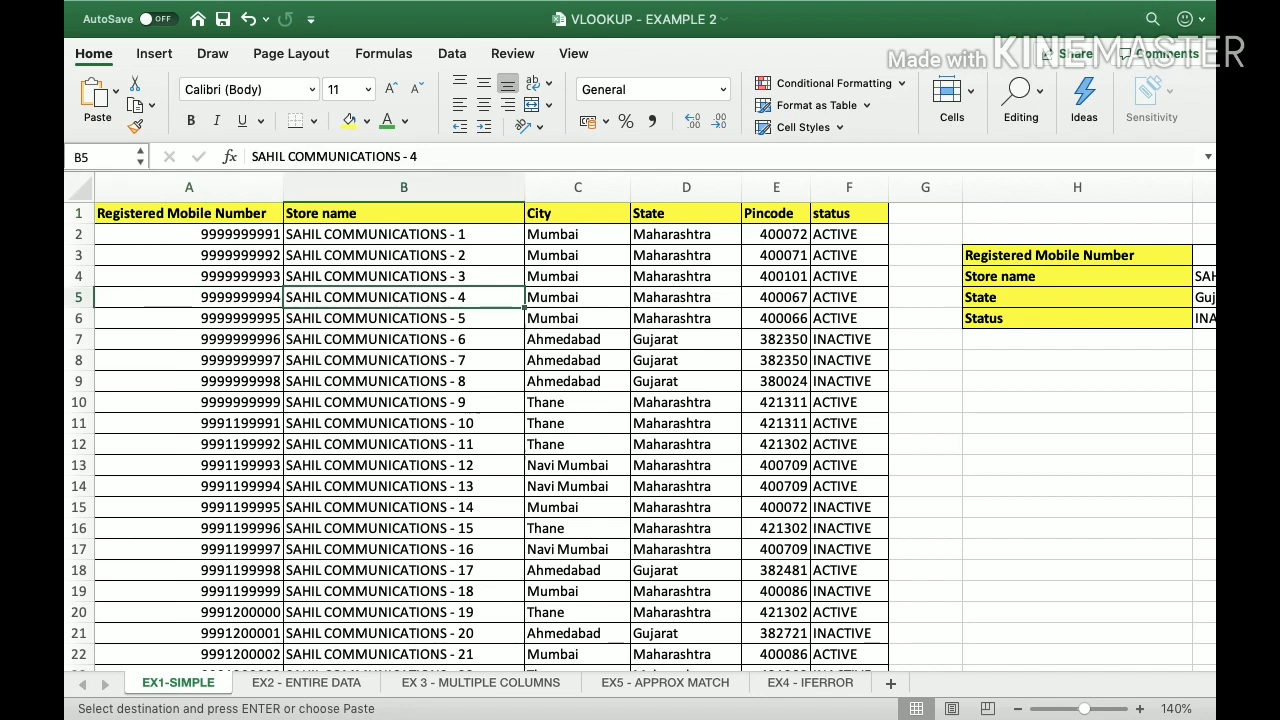
key(shift+Right)
key(shift+Right)
key(shift+Right)
key(Right)
key(Right)
key(Right)
key(Right)
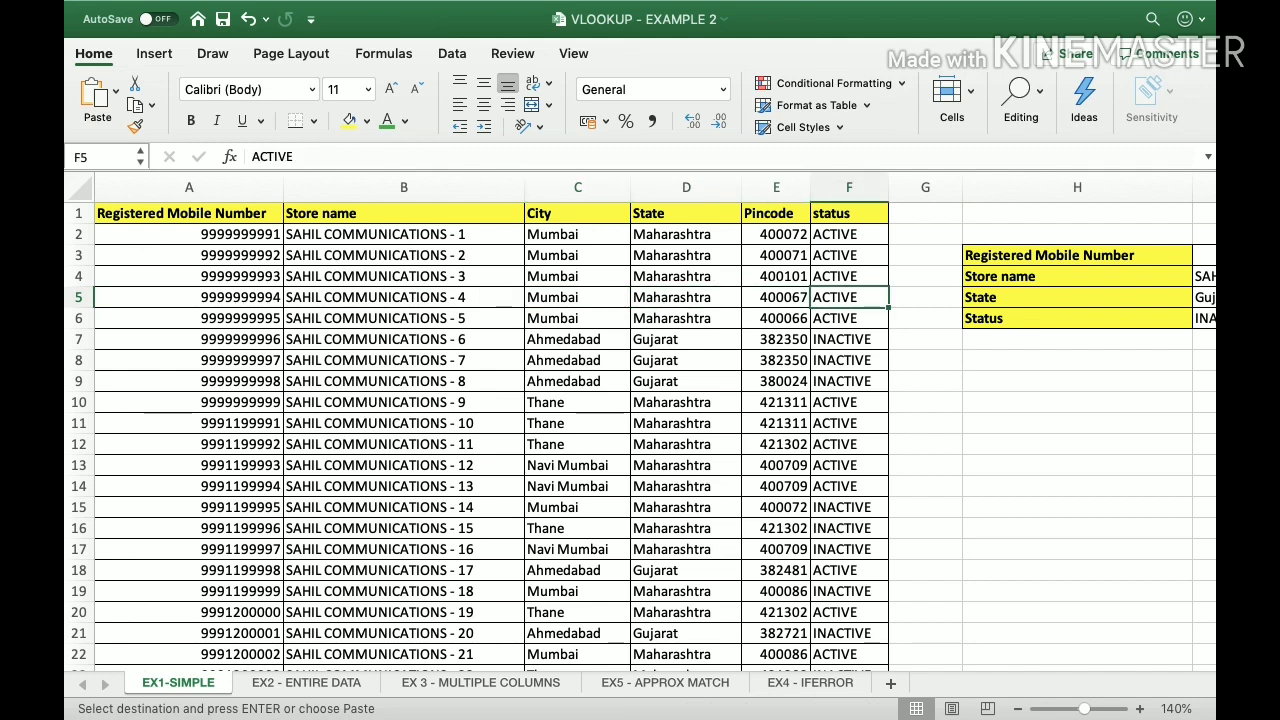
click(279, 686)
key(Right)
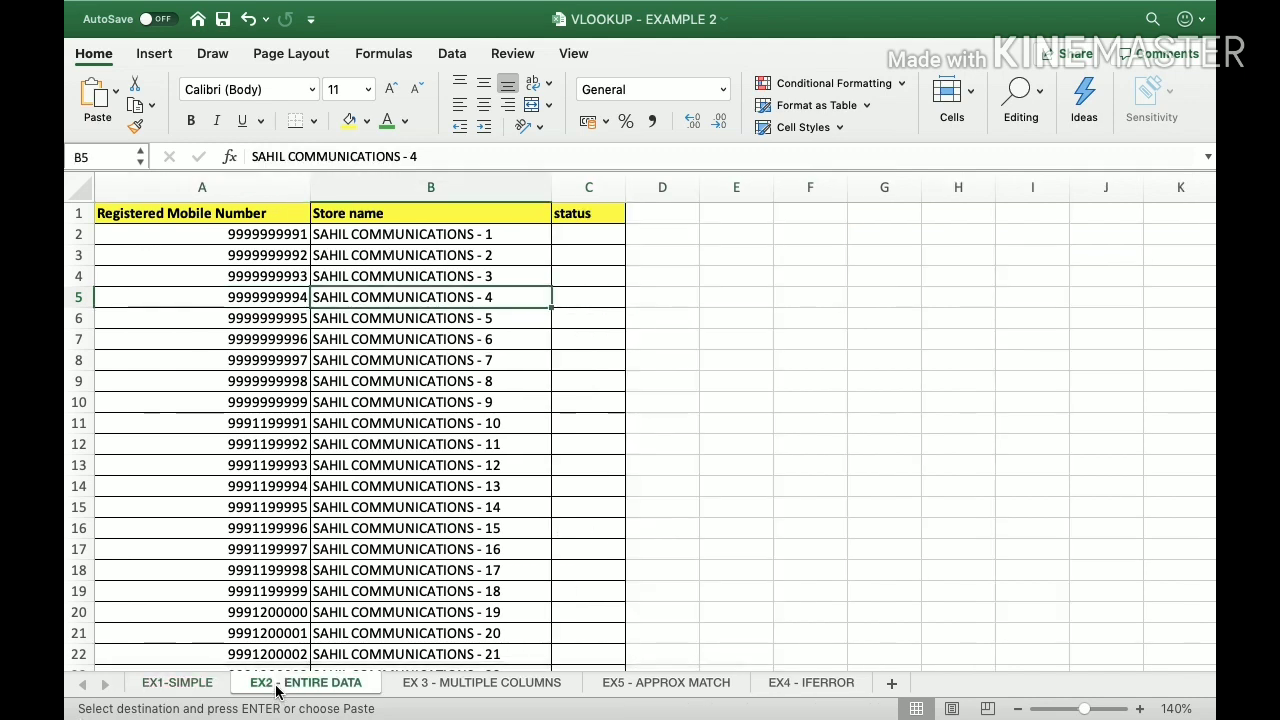
key(Right)
key(super+v)
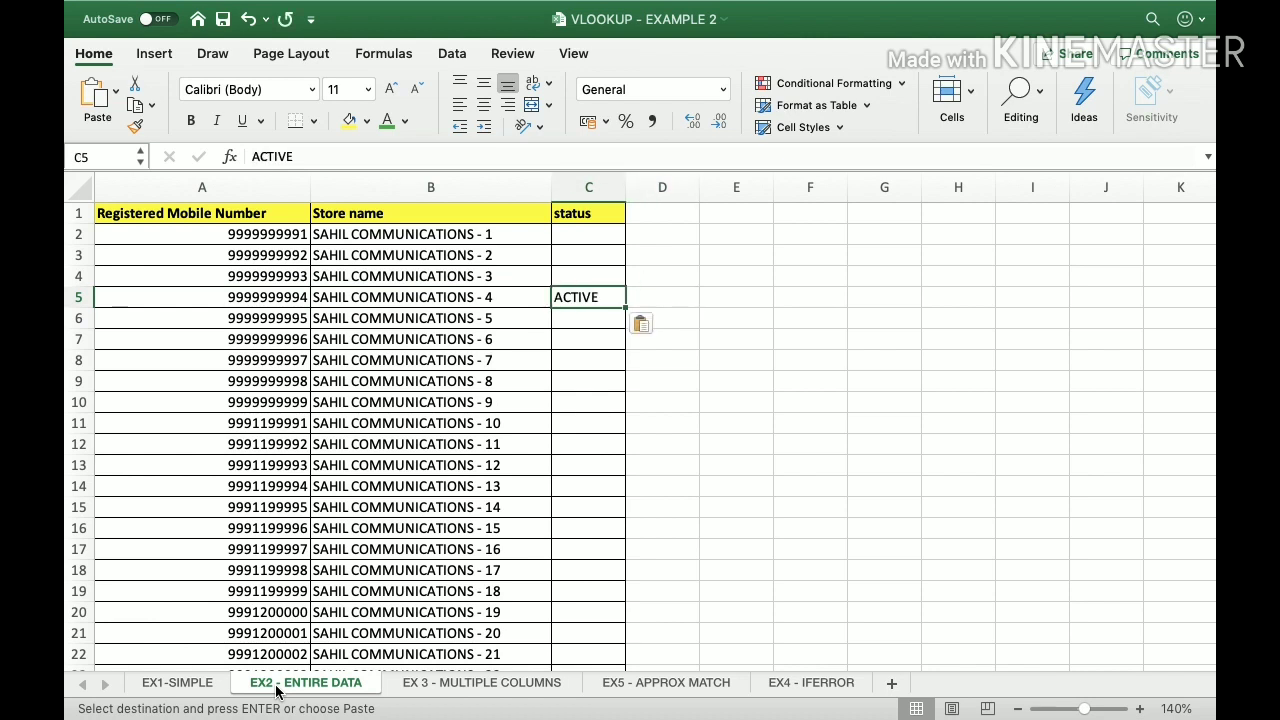
key(Escape)
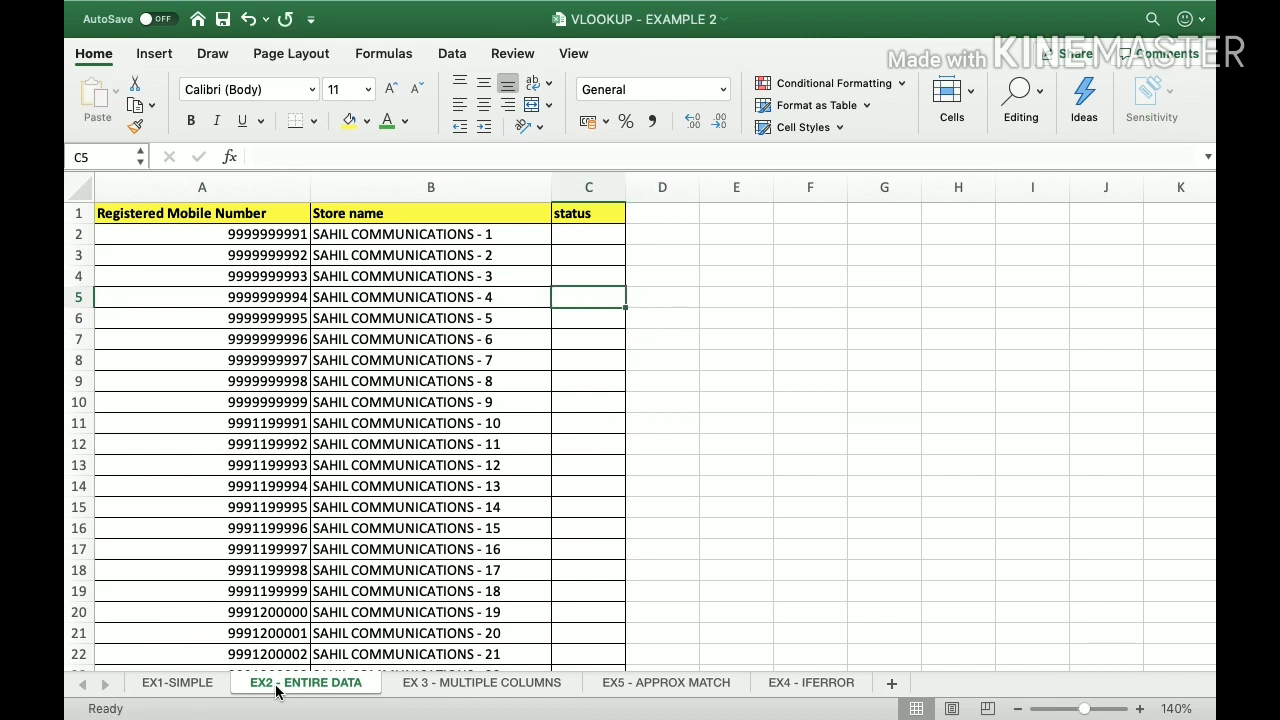
key(Delete)
Step: Review the store name list from B2 down to the last store in row 610
key(Up)
key(Up)
key(Up)
key(Left)
key(super+shift+Down)
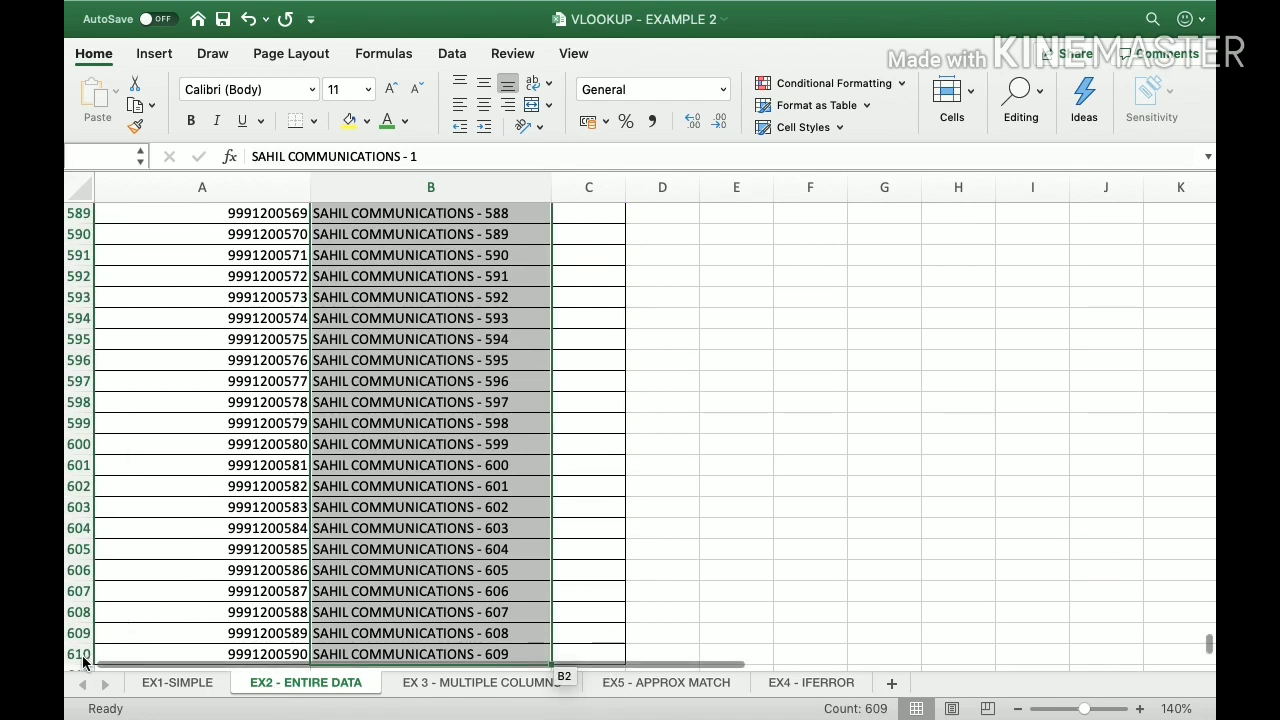
click(347, 646)
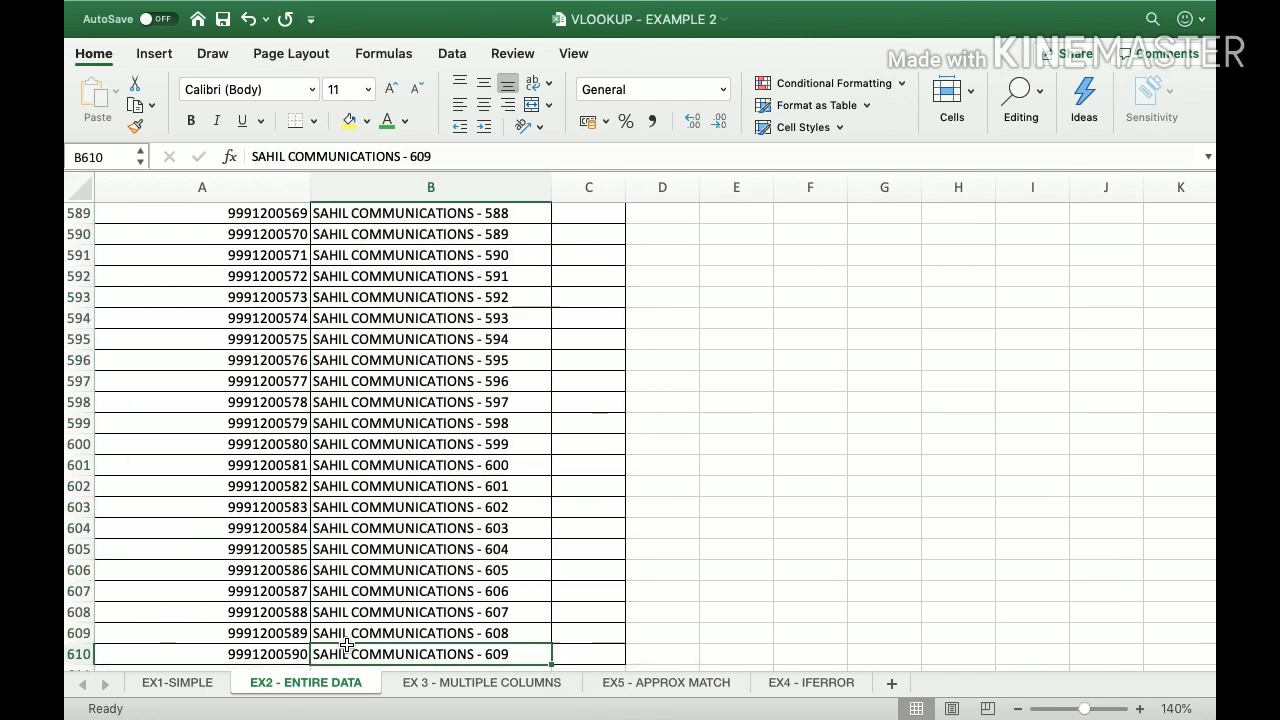
key(super+Up)
Step: Start a VLOOKUP formula in status cell C2 with A2 as the lookup value
key(Right)
key(Down)
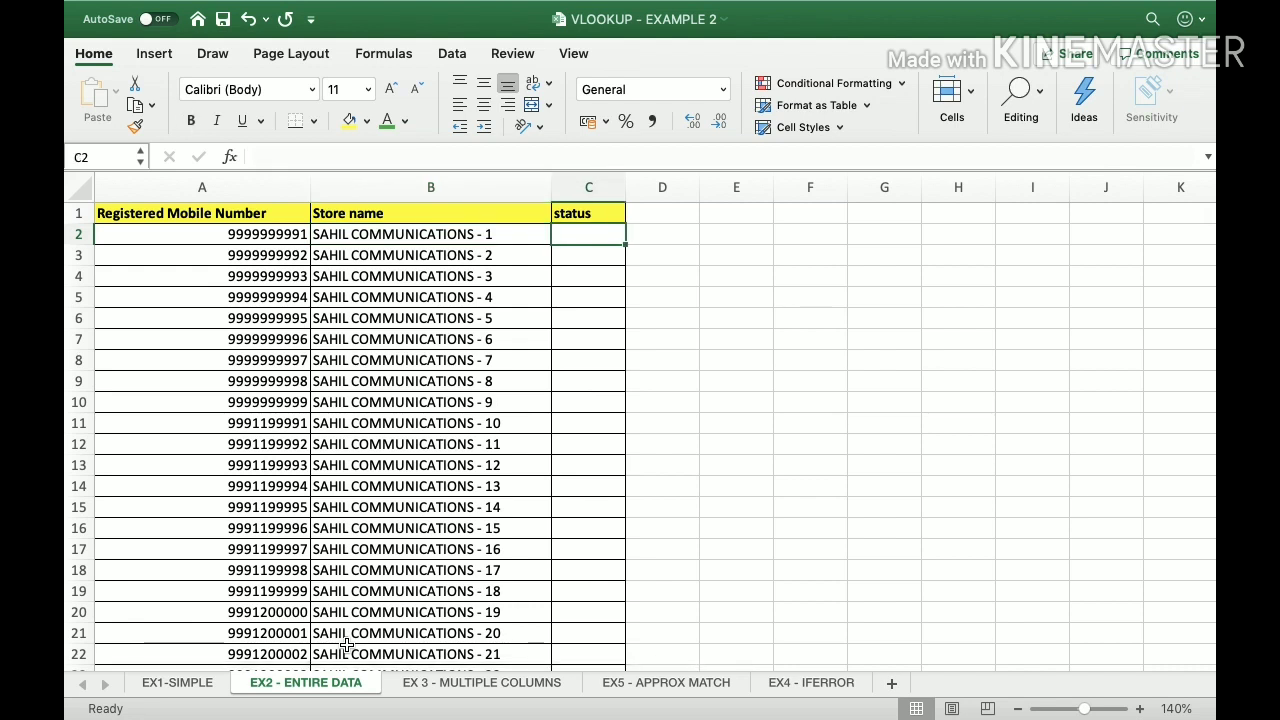
text(=)
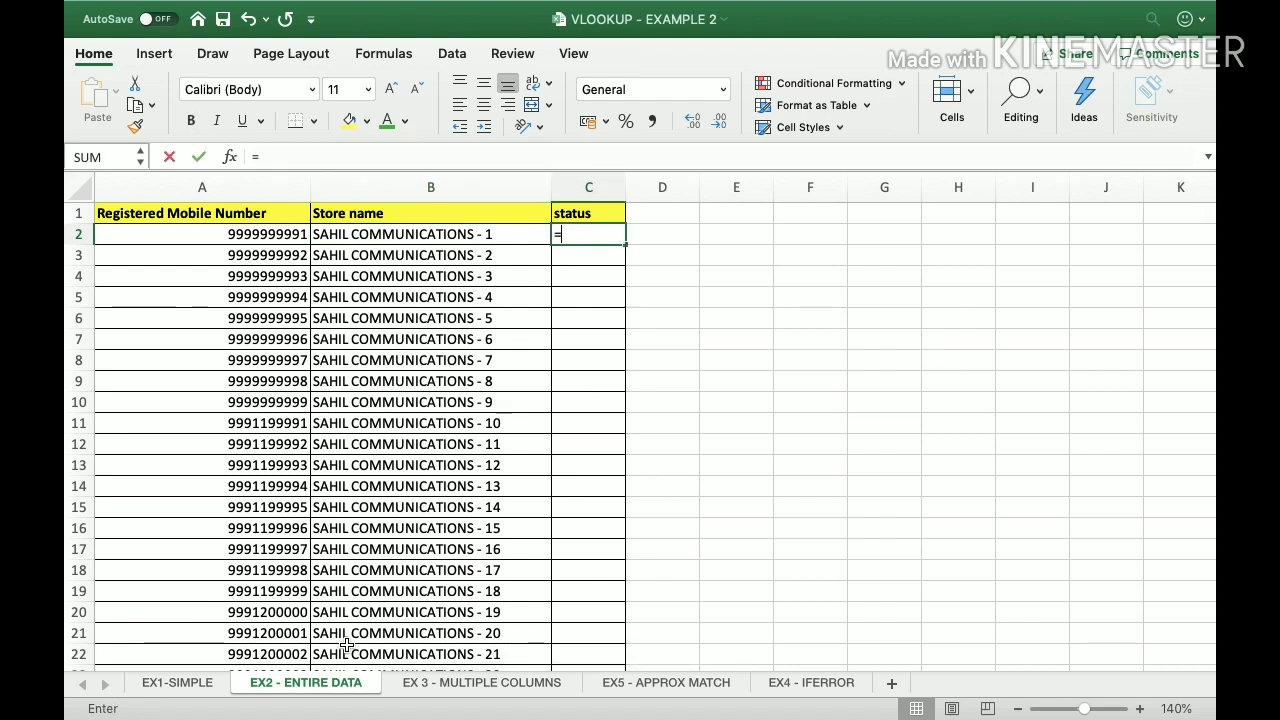
text(VLOO)
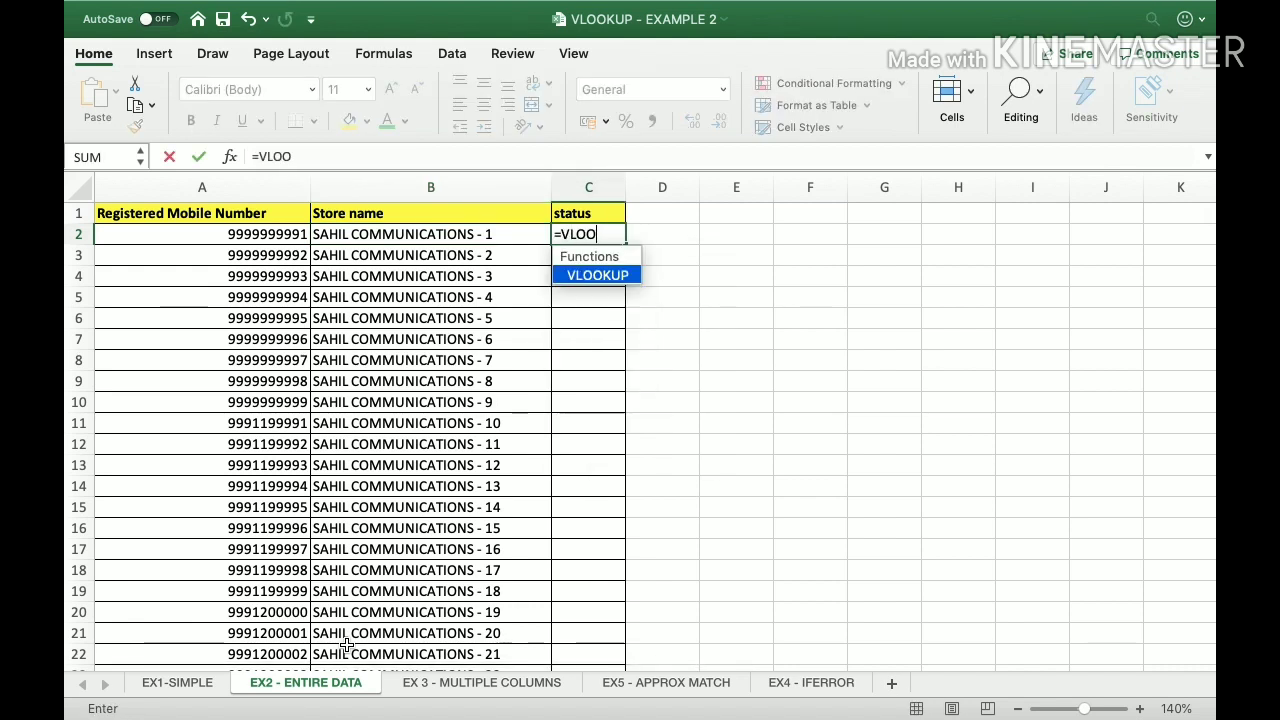
text(KUP()
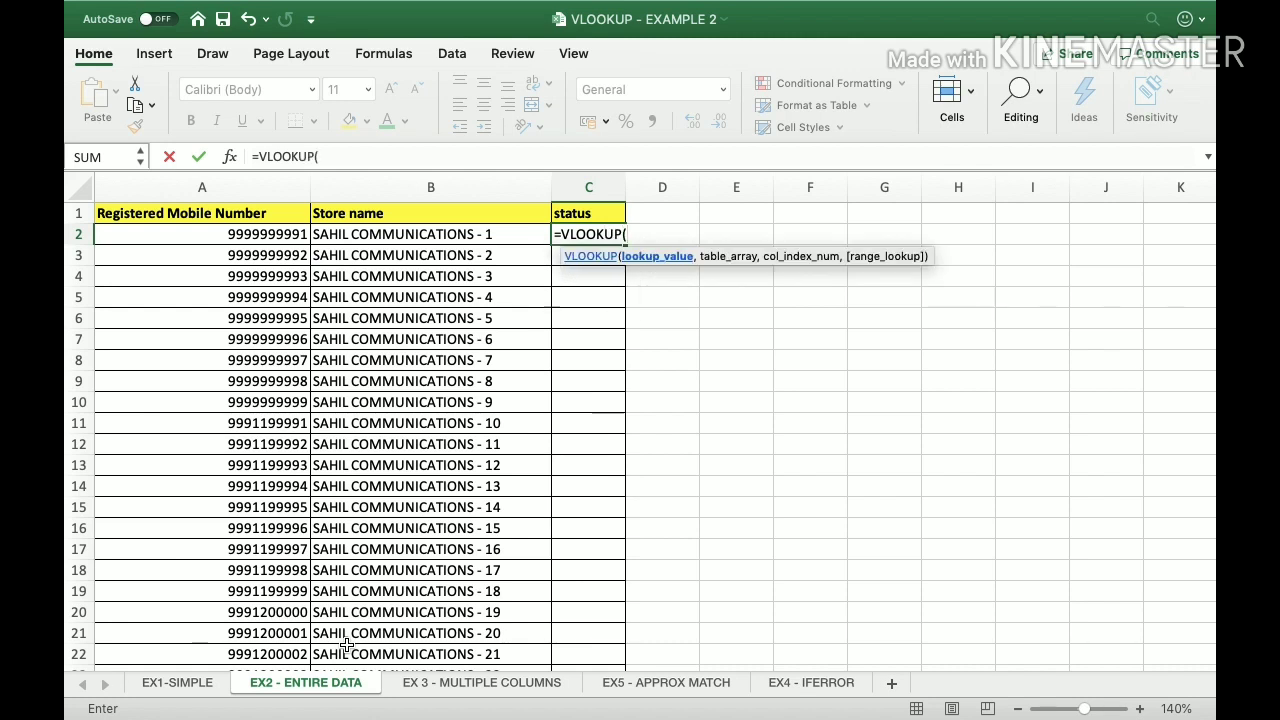
key(Left)
key(Left)
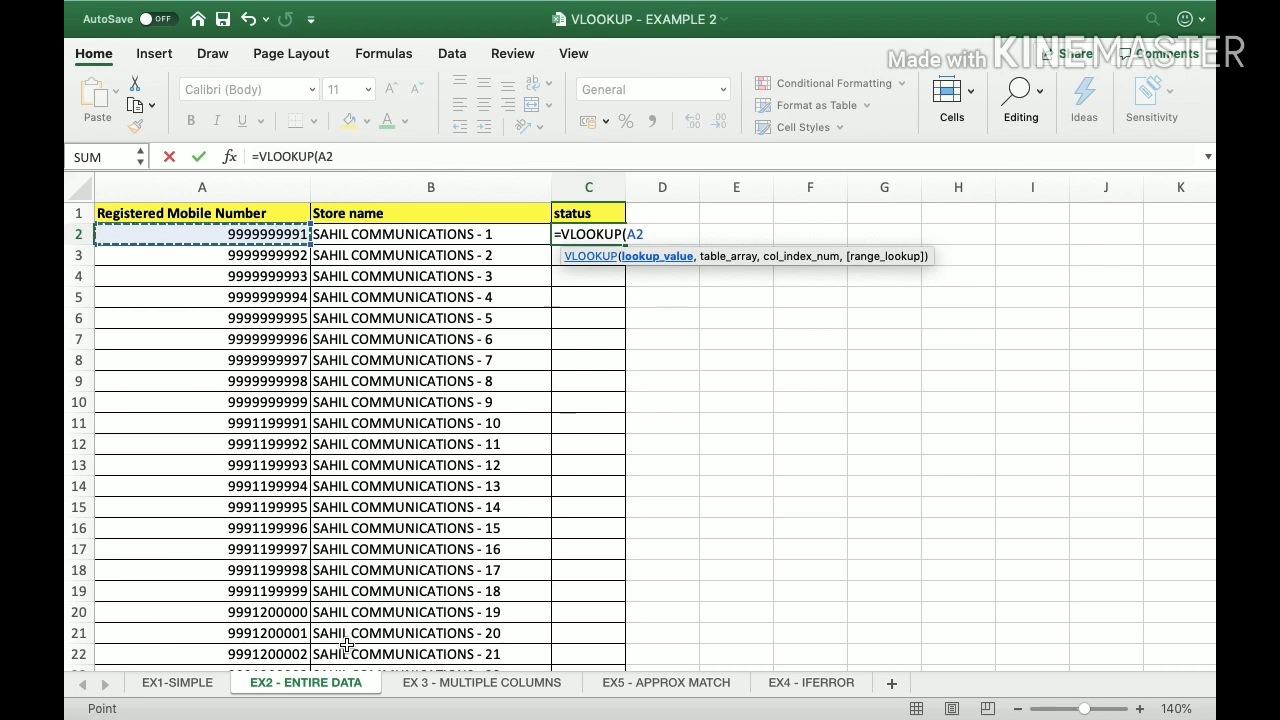
text(,)
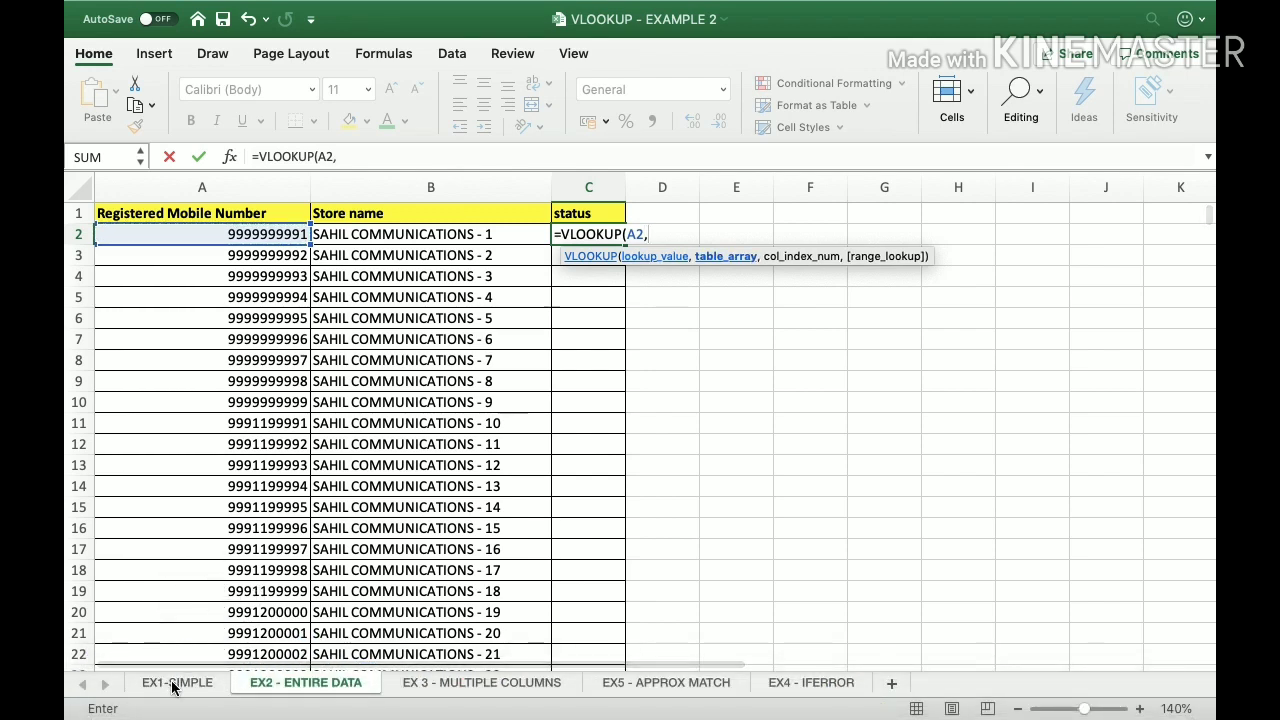
Step: Complete the VLOOKUP with table array 'EX1-SIMPLE'!A:F, column index 6 and range lookup 0
click(175, 688)
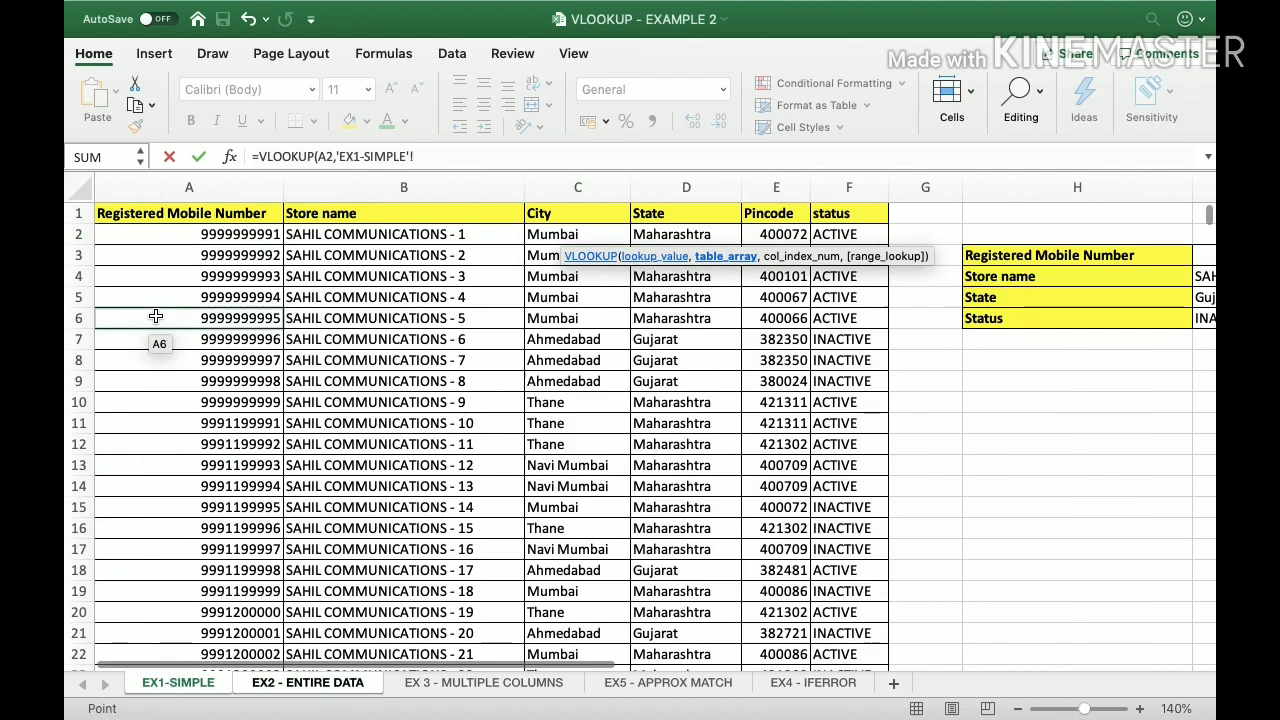
click(193, 192)
drag(193, 192, 846, 204)
text(,)
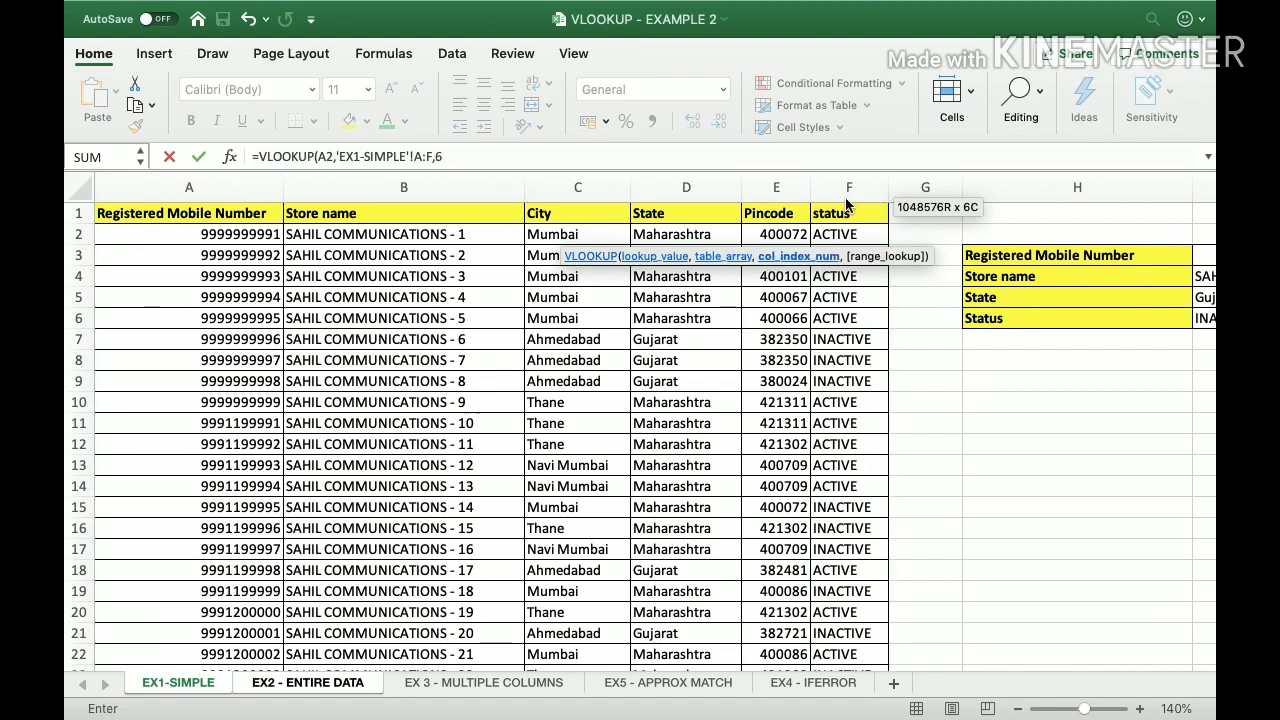
text(6,0))
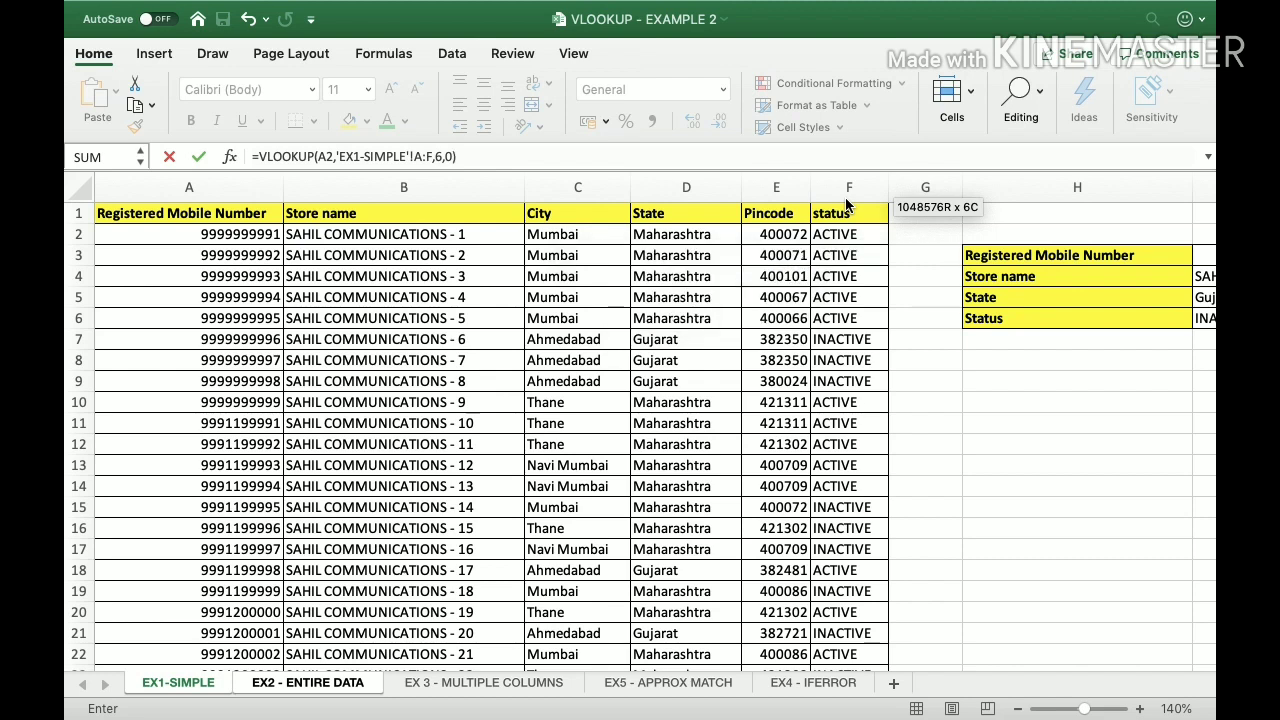
key(Return)
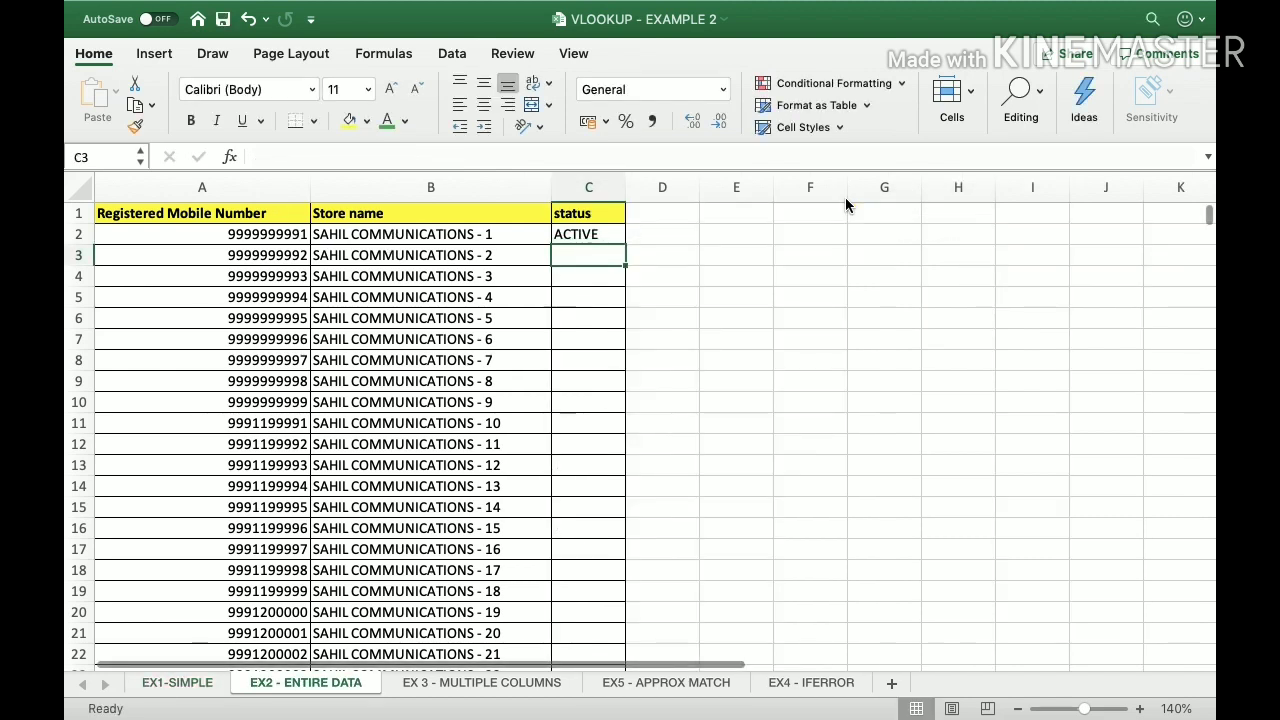
Step: Select the C2 formula cell and set the sheet's zoom to 170%
key(Up)
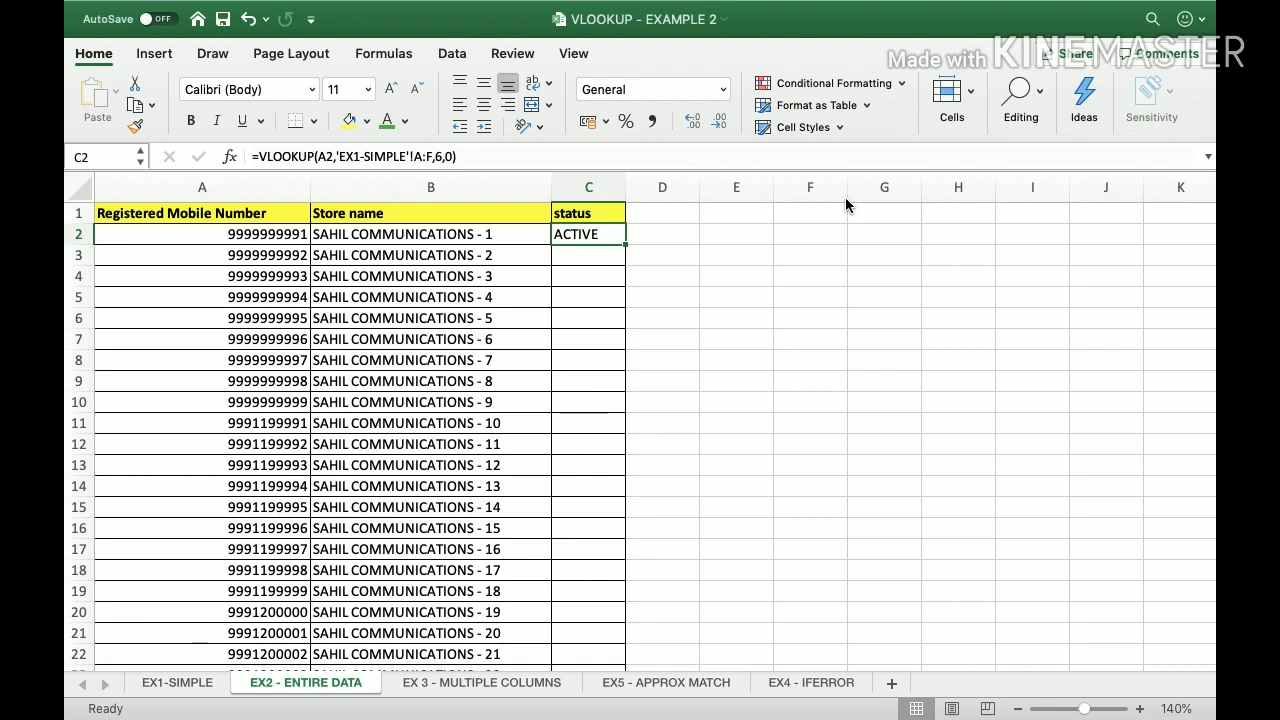
click(629, 250)
click(607, 234)
click(1140, 708)
click(1140, 708)
click(1140, 708)
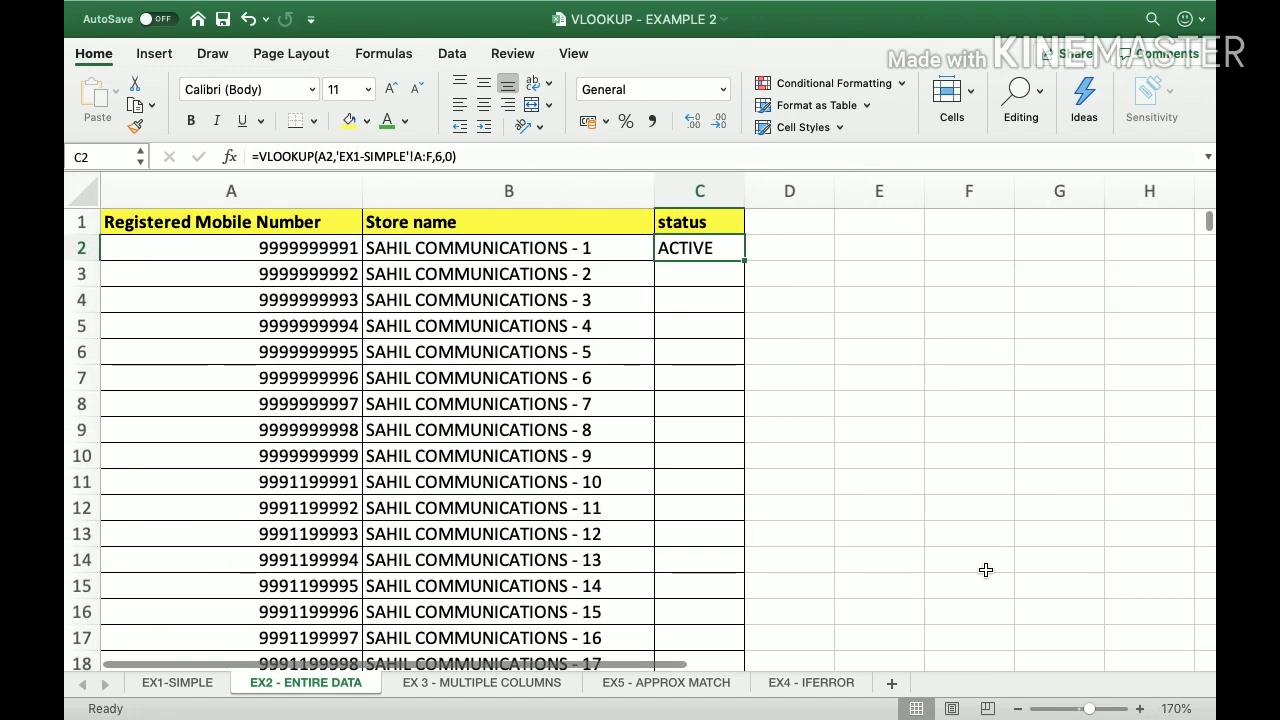
Step: Fill the C2 VLOOKUP formula down to C610 and check the statuses at both ends of the column
double_click(745, 260)
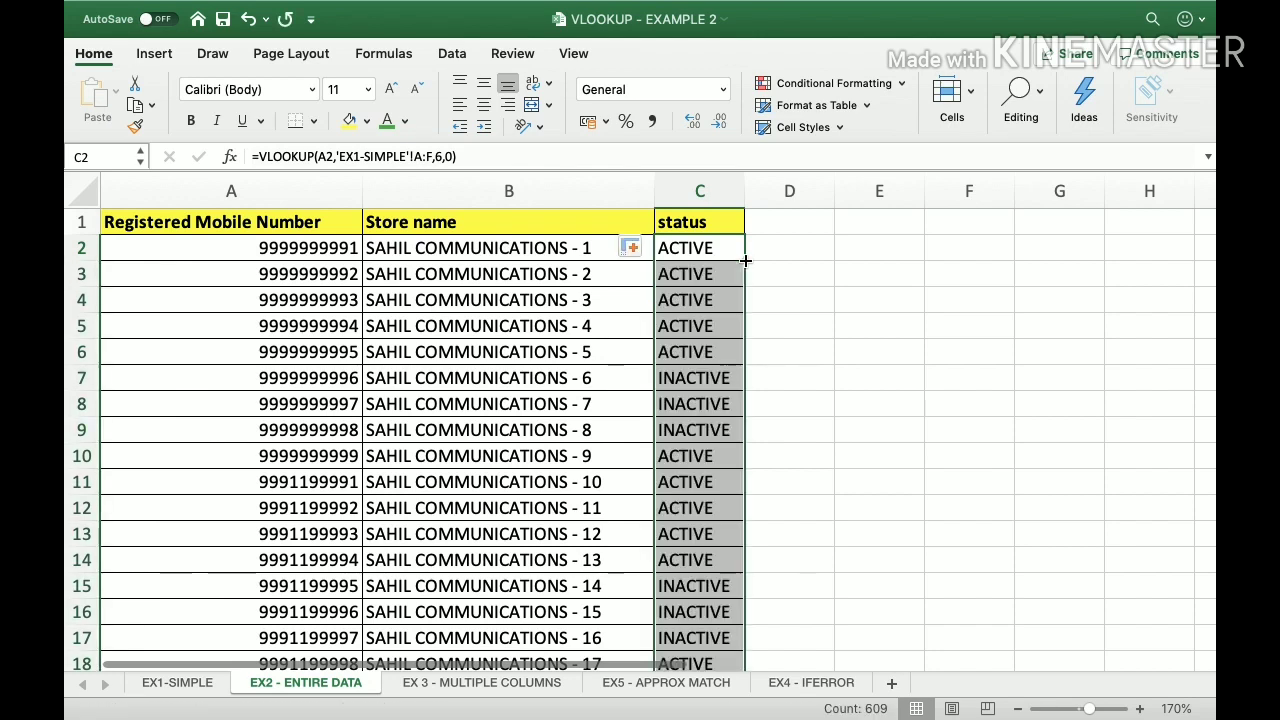
click(676, 291)
key(super+Down)
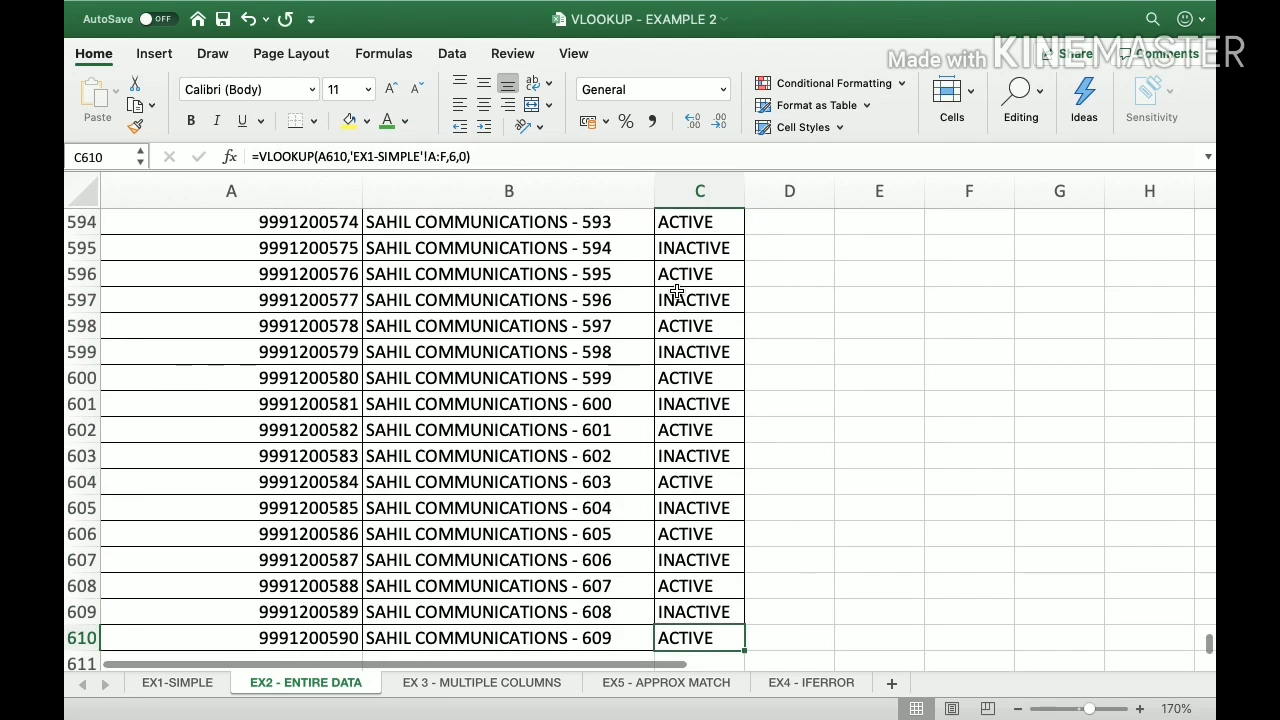
key(Down)
key(Down)
key(Up)
key(Up)
key(super+Up)
key(Down)
key(Down)
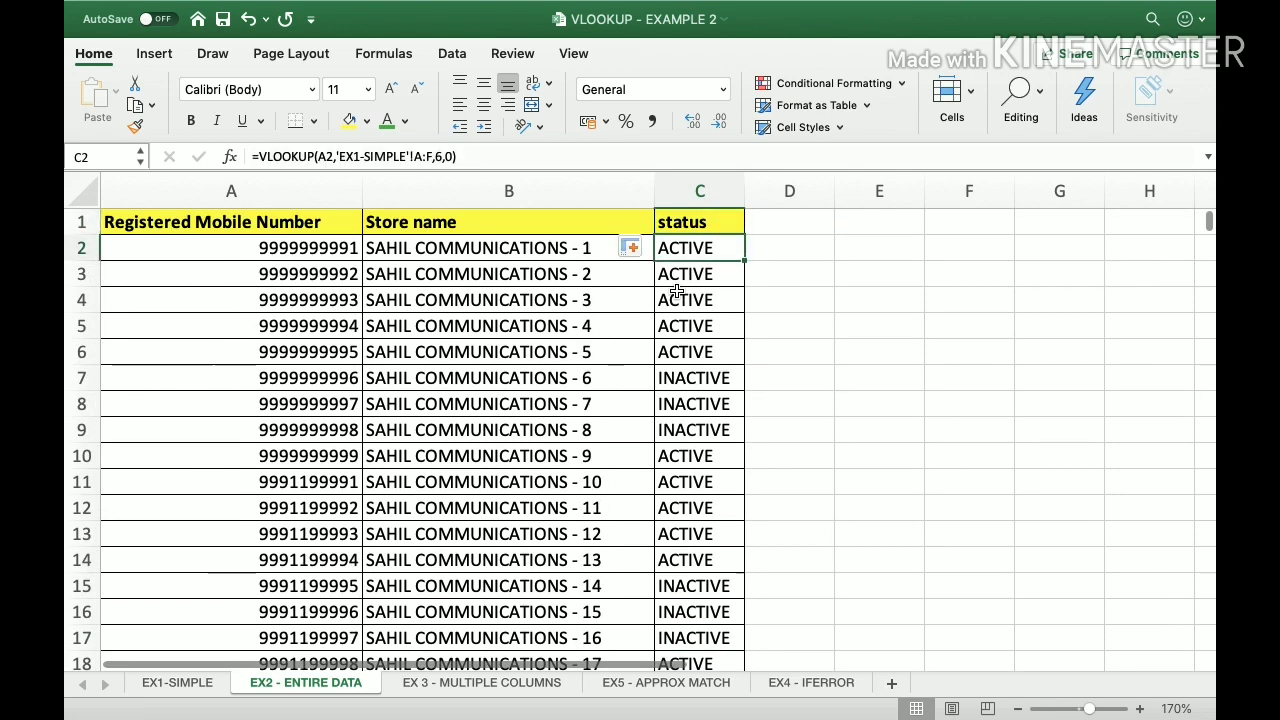
Step: Clear the filled status formulas in C3:C610 and return to C2
key(shift+super+Down)
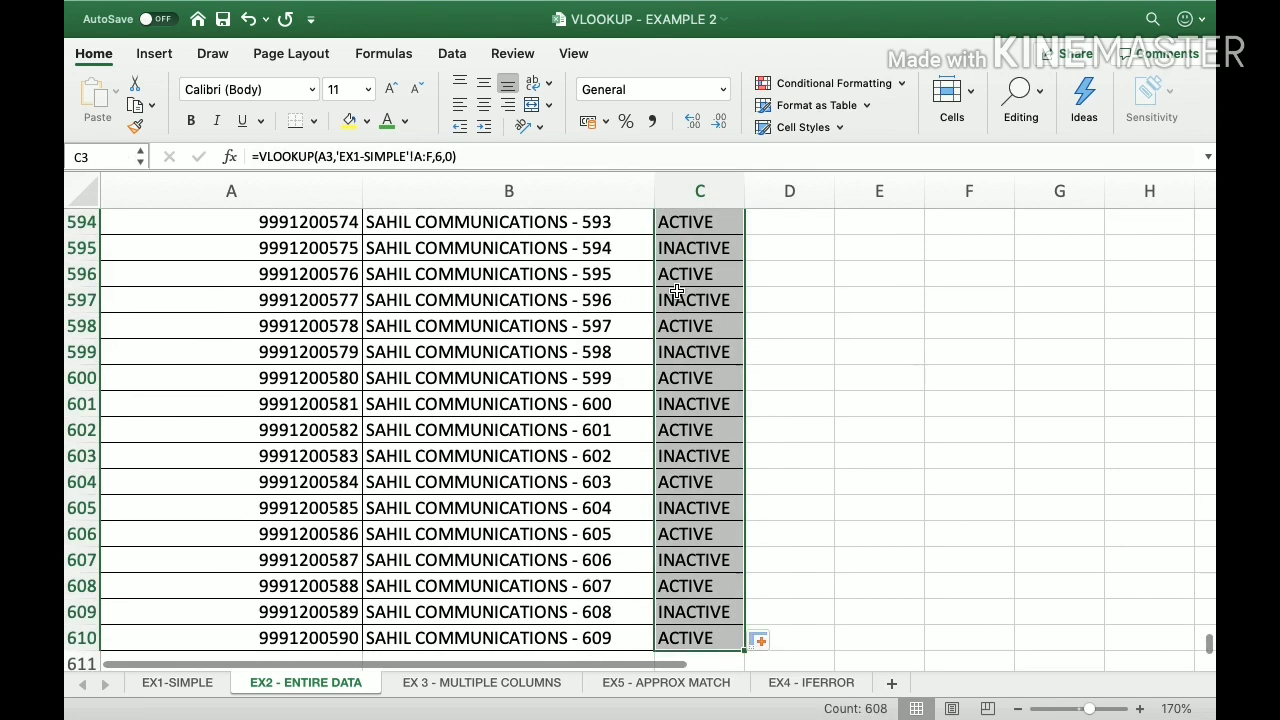
key(BackSpace)
scroll(677, 290, up, 15)
key(Up)
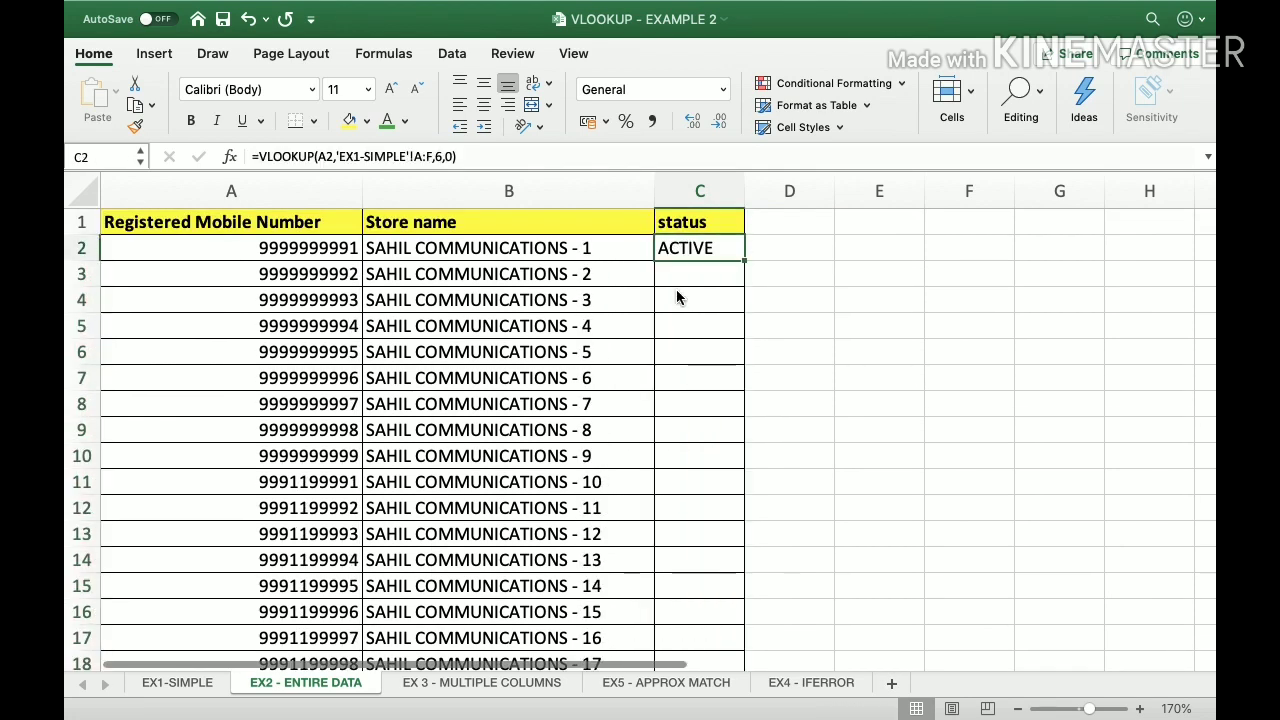
Step: Copy the C2 VLOOKUP formula and paste it down the status column to C80
key(super+c)
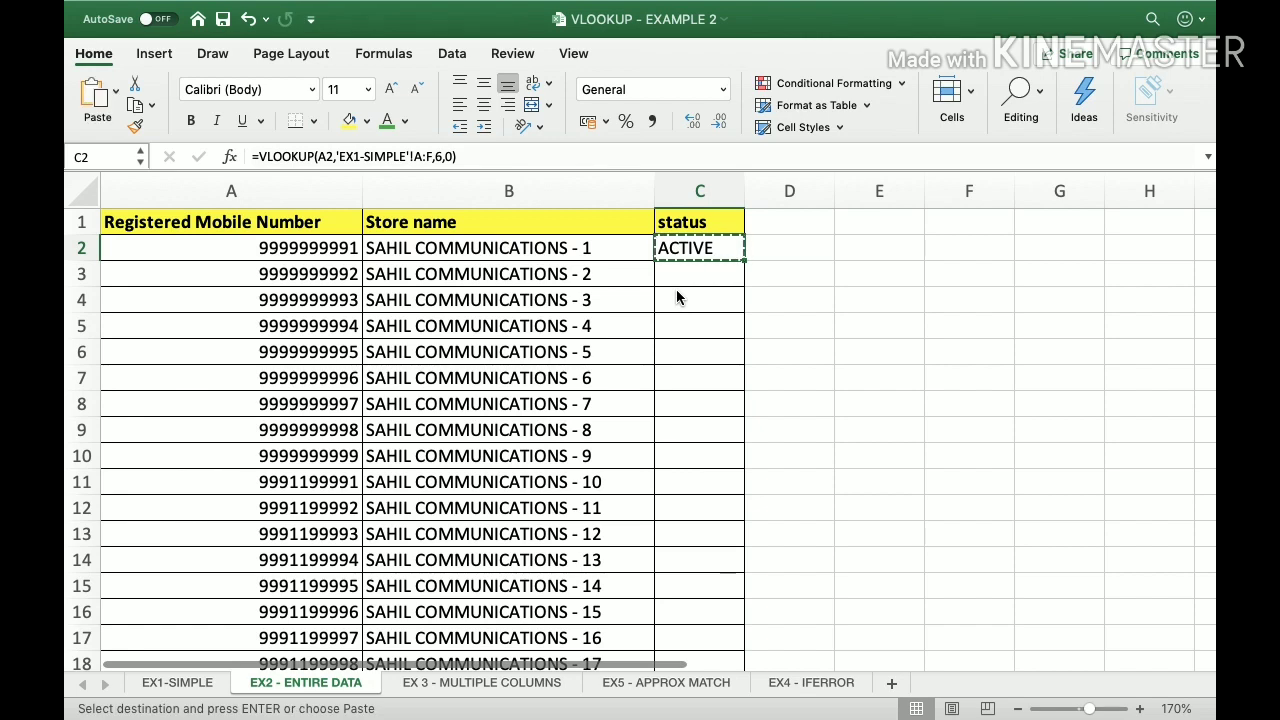
key(shift+Down)
key(shift+Down)
key(shift+Down)
key(shift+Down)
key(shift+Down)
key(shift+Down)
key(shift+Down)
key(shift+Down)
key(shift+Down)
key(shift+Down)
key(shift+Down)
key(shift+Down)
key(shift+Down)
key(shift+Down)
key(shift+Down)
key(shift+Down)
key(shift+Down)
key(shift+Down)
key(shift+Down)
key(shift+Down)
key(shift+Down)
key(shift+Down)
key(shift+Down)
key(shift+Down)
key(shift+Down)
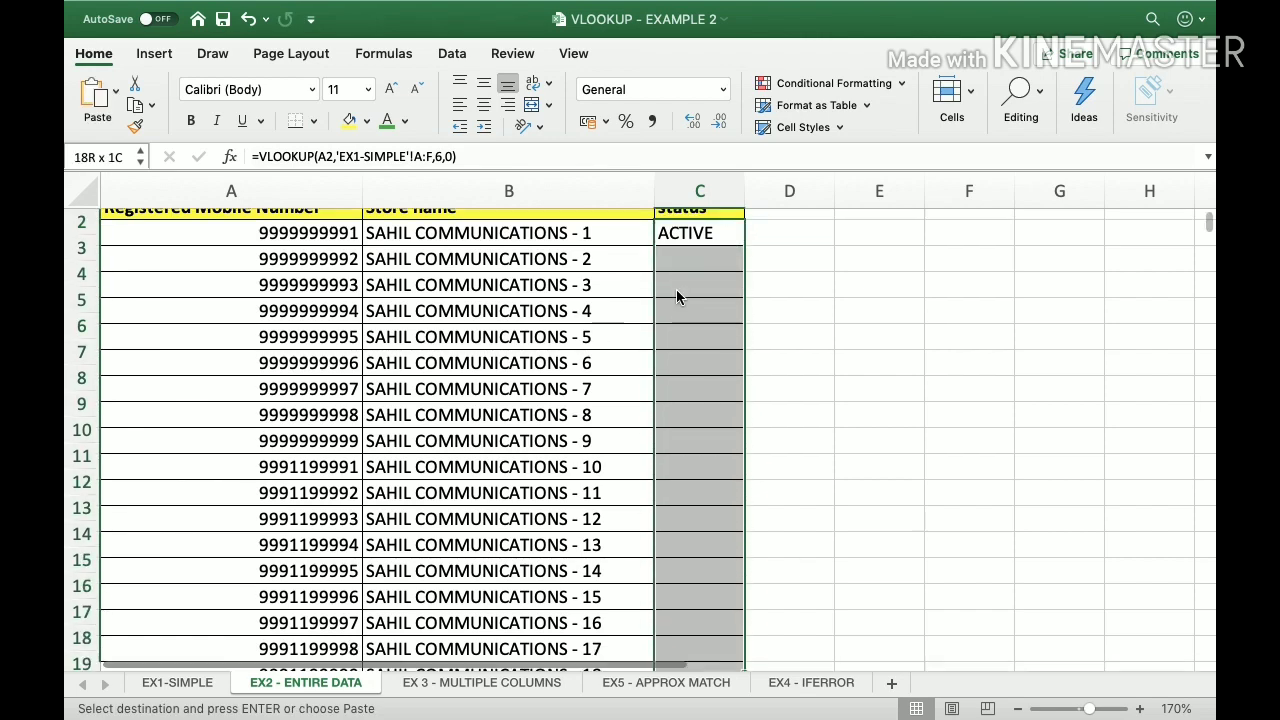
key(shift+Down)
key(shift+Down)
key(shift+Down)
key(shift+Down)
key(shift+Down)
key(shift+Down)
key(shift+Down)
key(shift+Down)
key(shift+Down)
key(shift+Down)
key(shift+Down)
key(shift+Down)
key(shift+Down)
key(shift+Down)
key(shift+Down)
key(shift+Down)
key(shift+Down)
key(shift+Down)
key(shift+Down)
key(shift+Down)
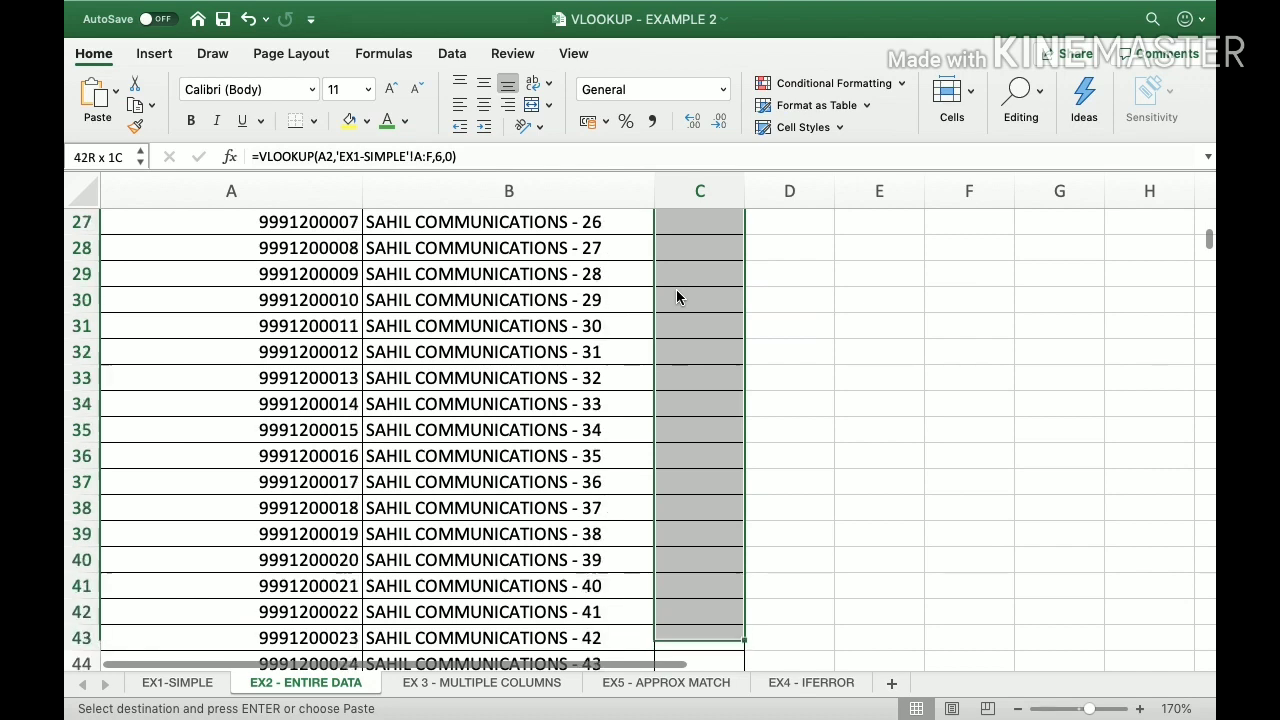
key(shift+Down)
key(shift+Down)
key(shift+Down)
key(shift+Down)
key(shift+Down)
key(shift+Down)
key(shift+Down)
key(shift+Down)
key(shift+Down)
key(shift+Down)
key(shift+Down)
key(shift+Down)
key(shift+Down)
key(shift+Down)
key(shift+Down)
key(shift+Down)
key(shift+Down)
key(shift+Down)
key(shift+Down)
key(shift+Down)
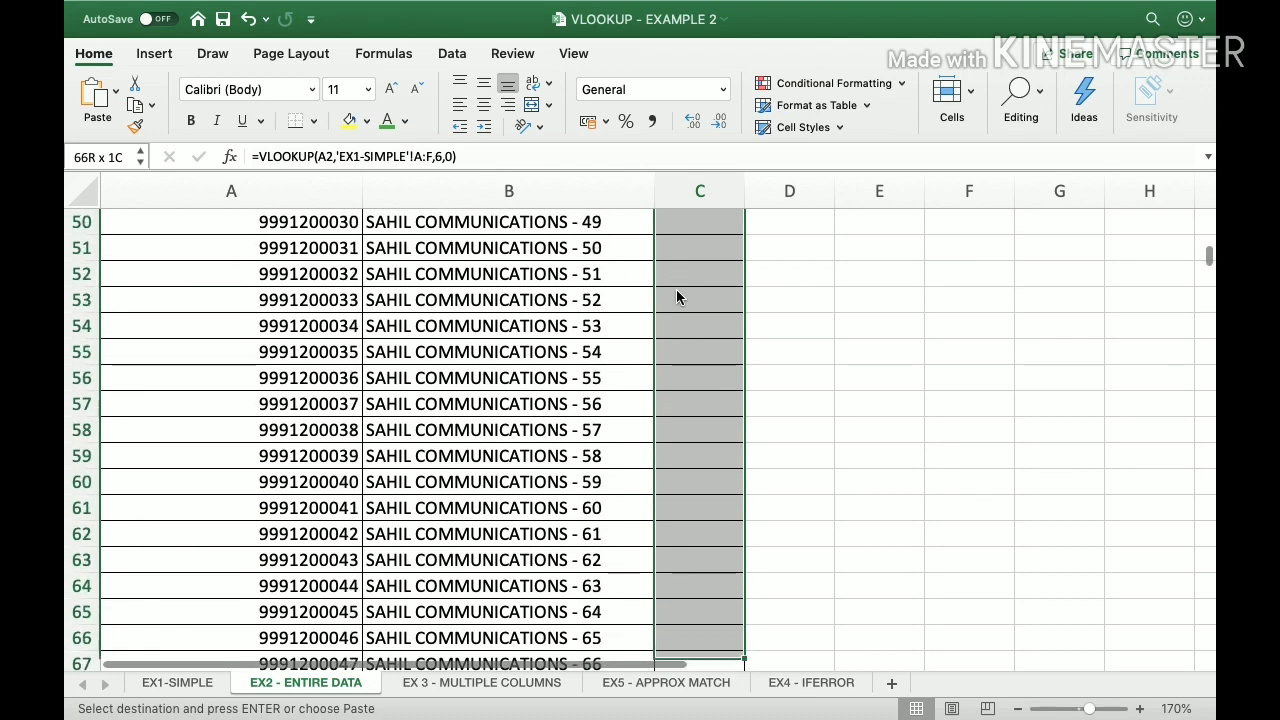
key(shift+Down)
key(super+v)
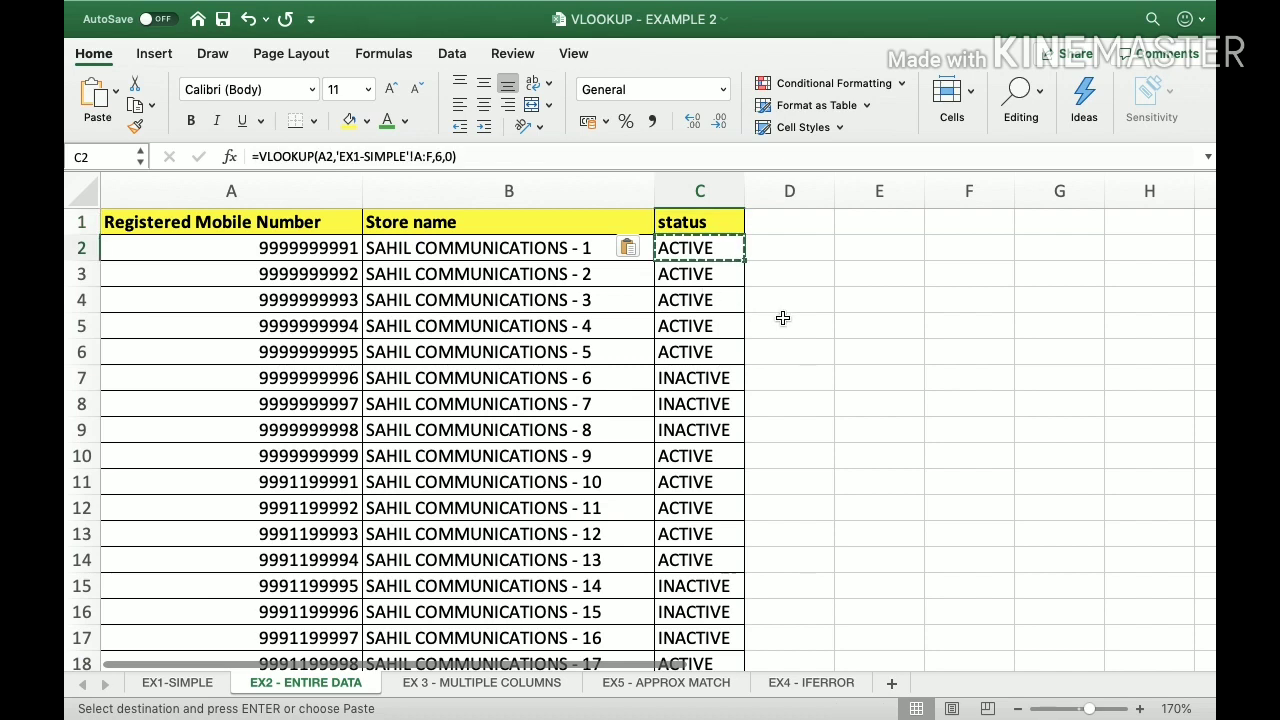
Step: Autofill the status VLOOKUP from C2 and again from C80 so it reaches C610
double_click(745, 263)
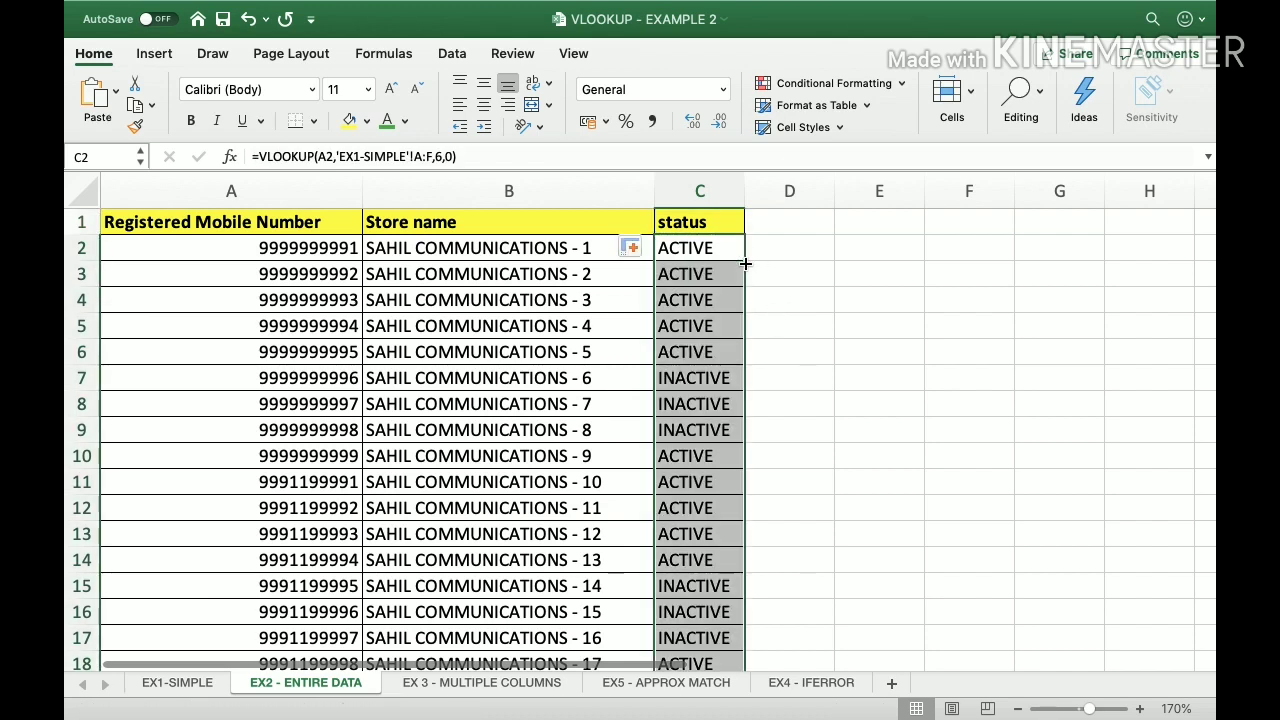
click(707, 312)
key(ctrl+Down)
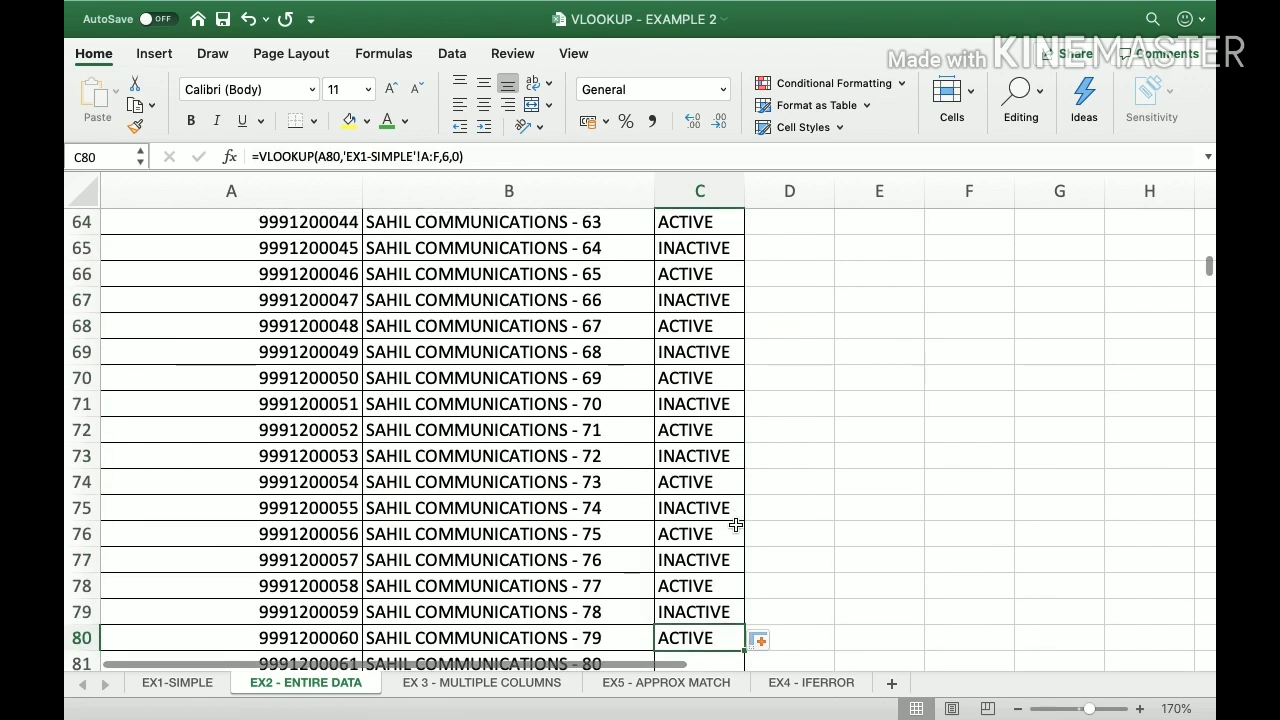
double_click(743, 652)
click(720, 631)
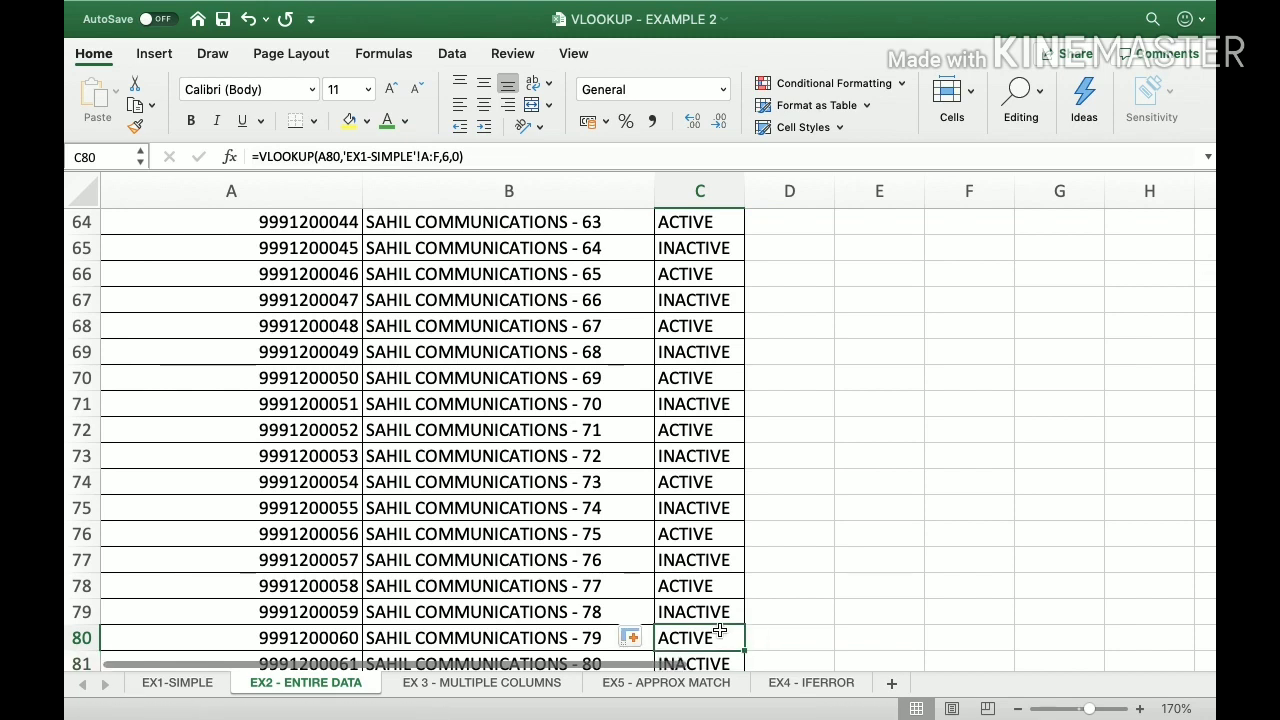
Step: Review the status column at its last row and back at the status header
key(ctrl+Down)
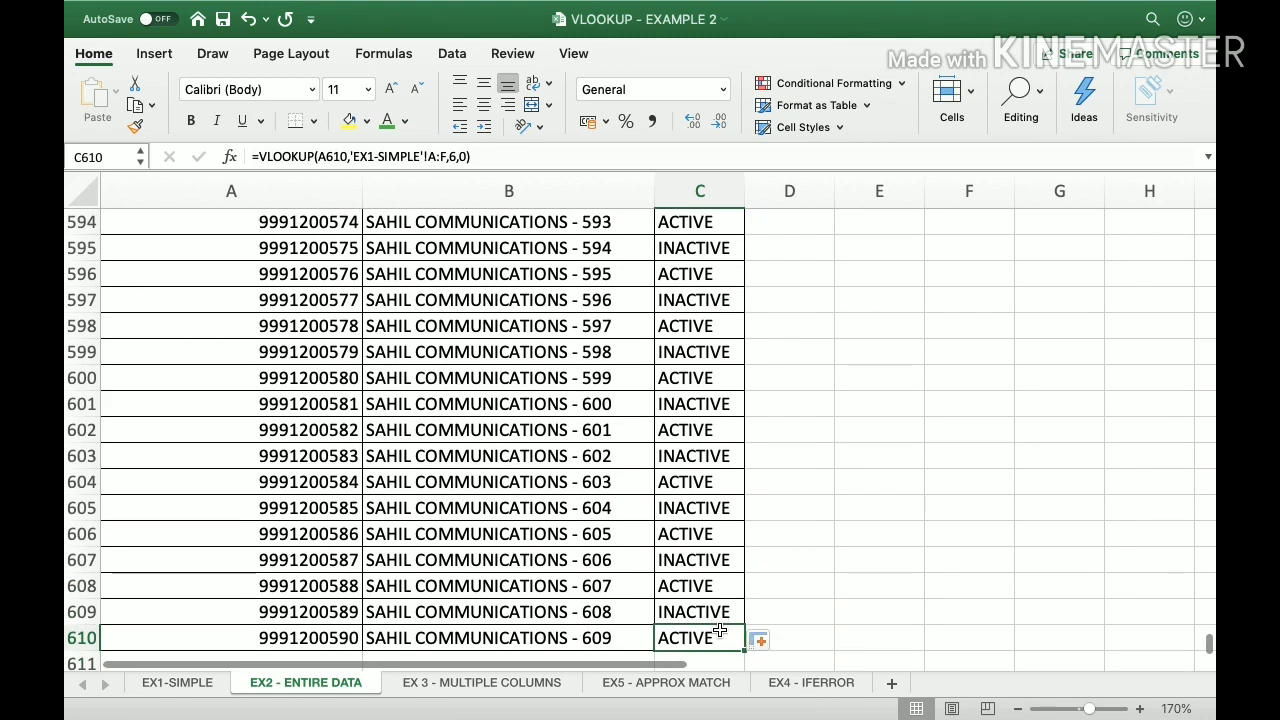
key(Up)
key(Up)
key(Up)
key(Up)
key(Up)
key(Up)
key(Up)
key(ctrl+Up)
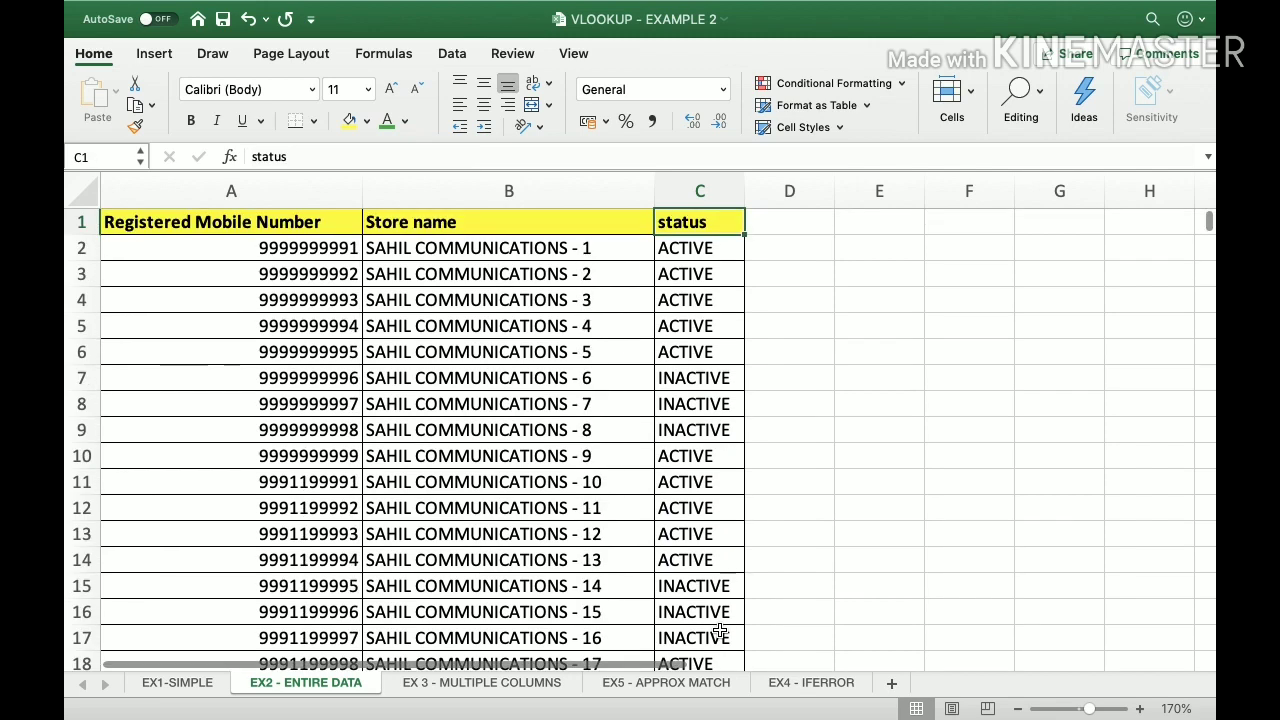
key(Down)
key(Up)
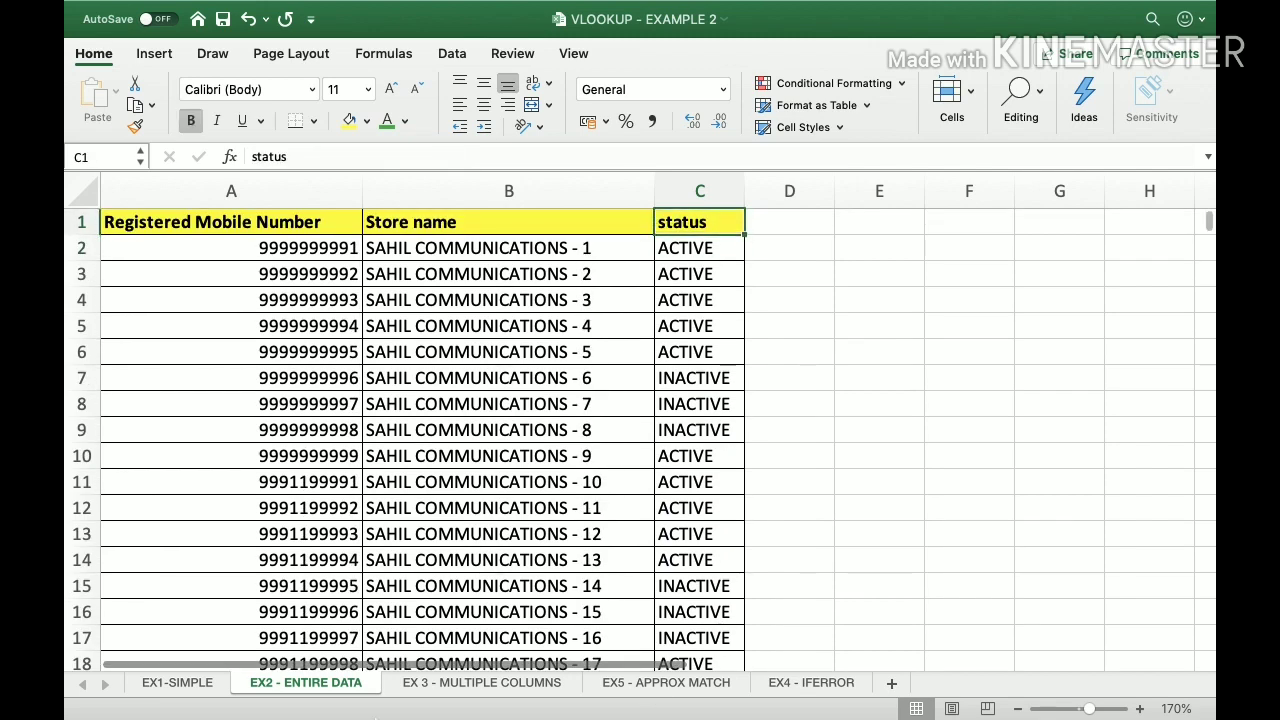
Step: Open the EX 3 - MULTIPLE COLUMNS sheet and set its zoom to 140%
click(178, 683)
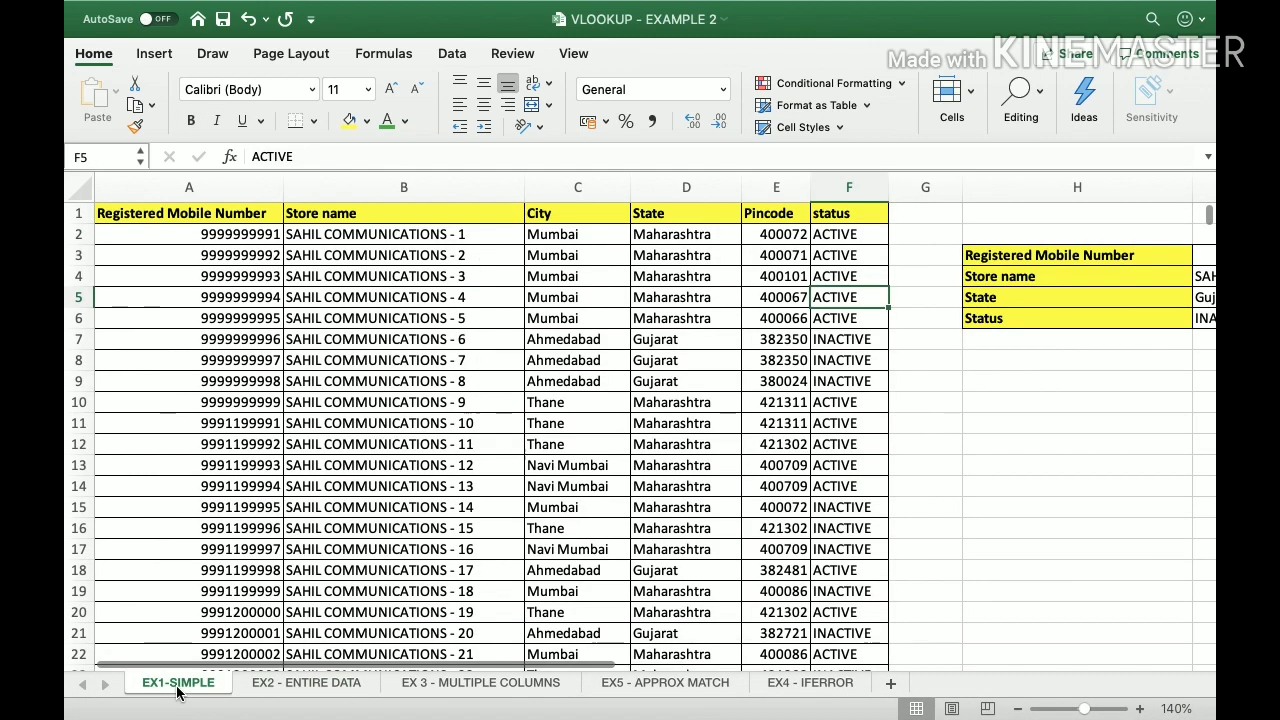
click(291, 684)
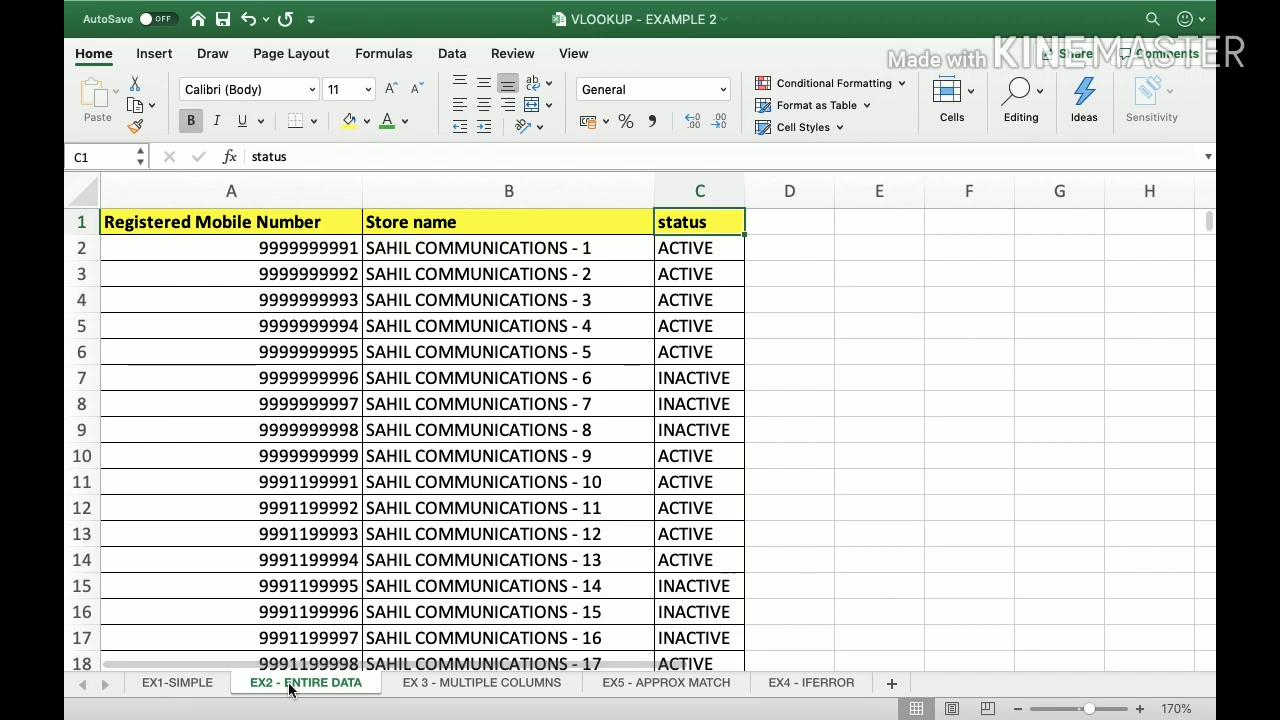
click(451, 685)
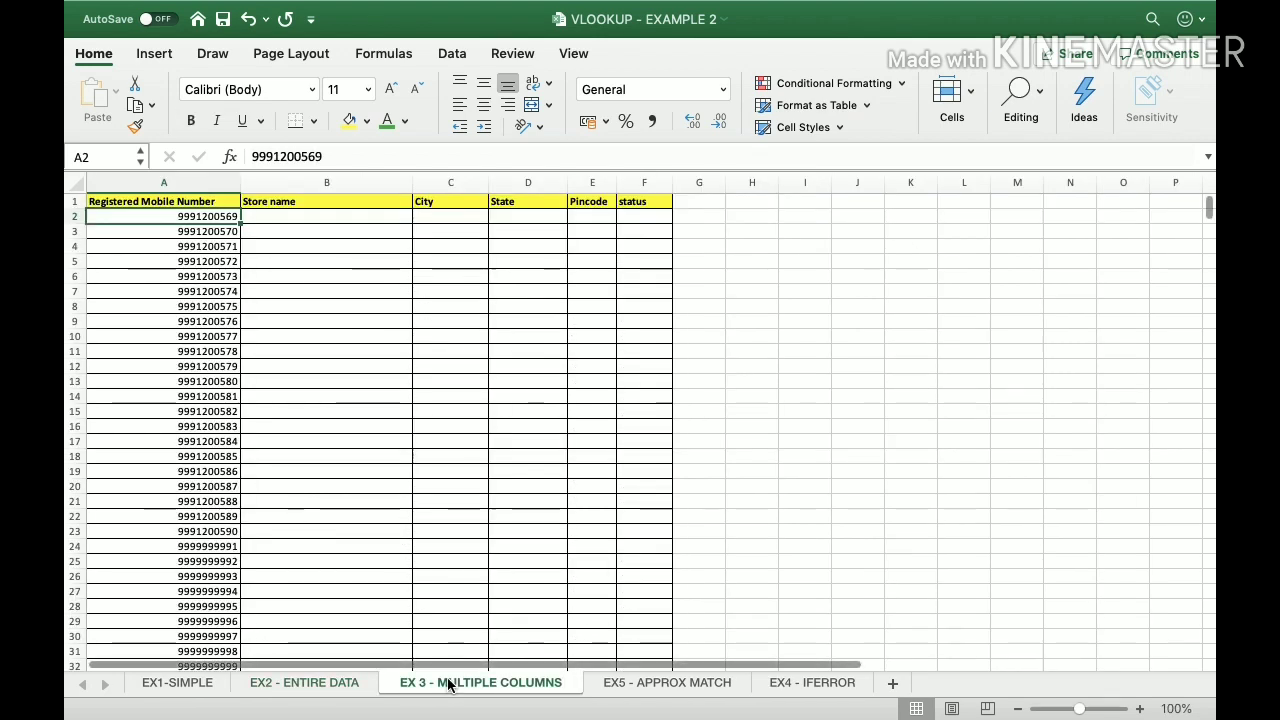
click(337, 275)
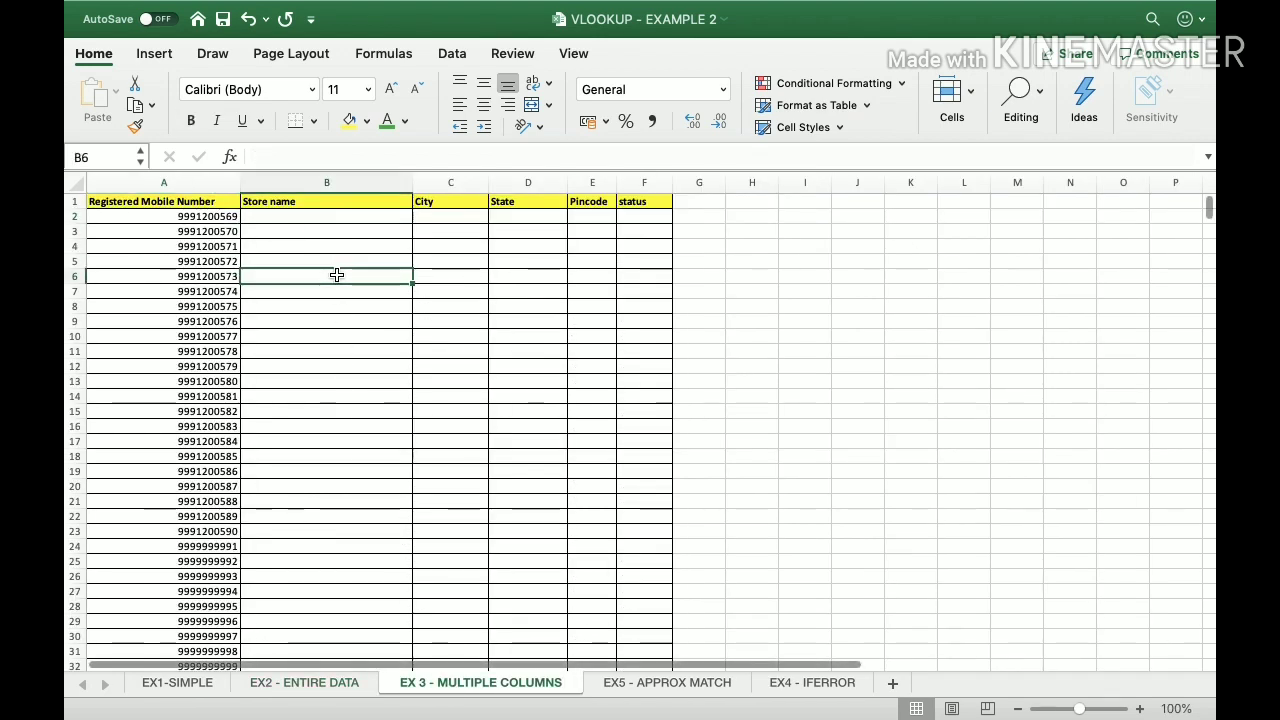
click(1140, 708)
click(1140, 708)
click(1140, 708)
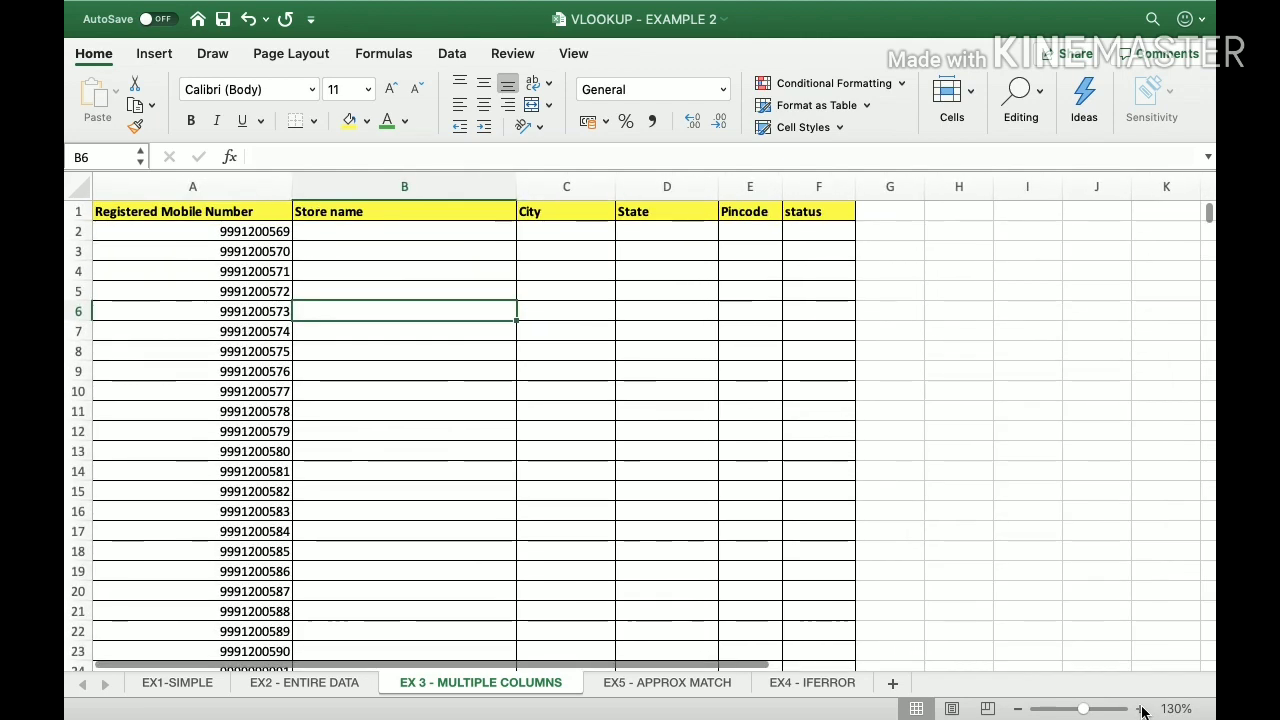
click(1140, 708)
Step: Examine the row 2 cells from Registered Mobile Number across to status on the EX 3 sheet
click(503, 242)
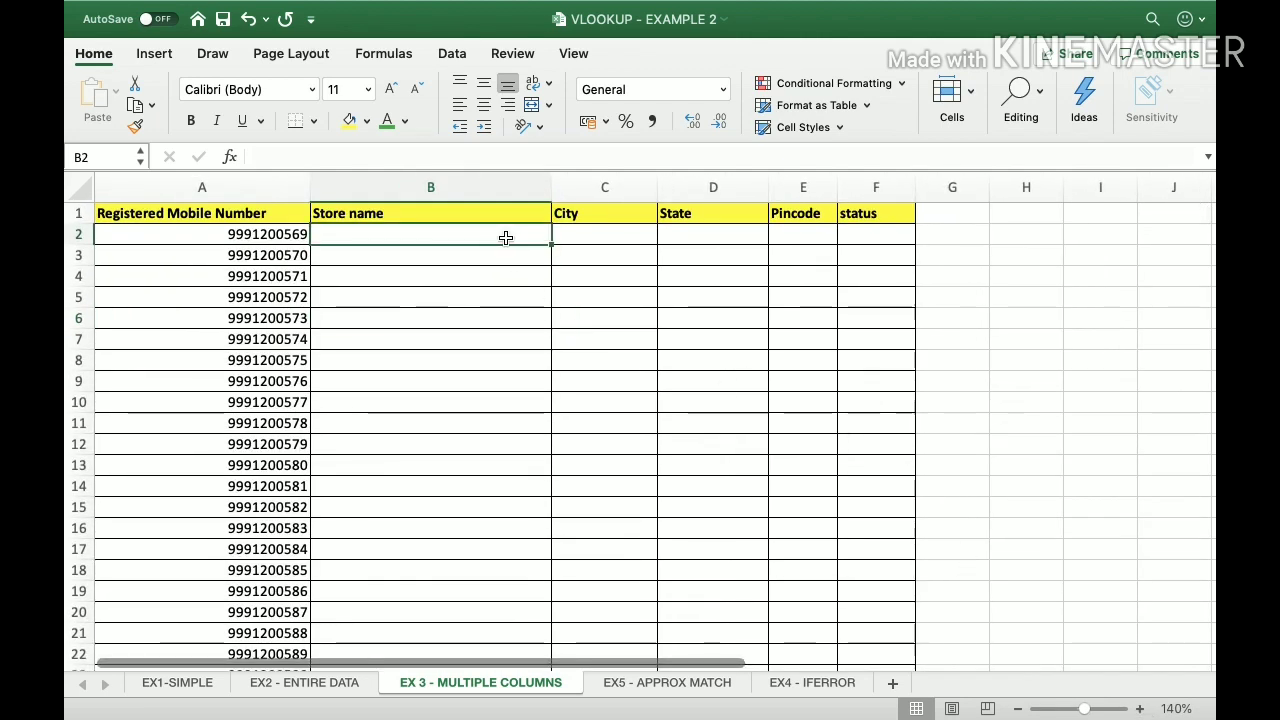
click(242, 236)
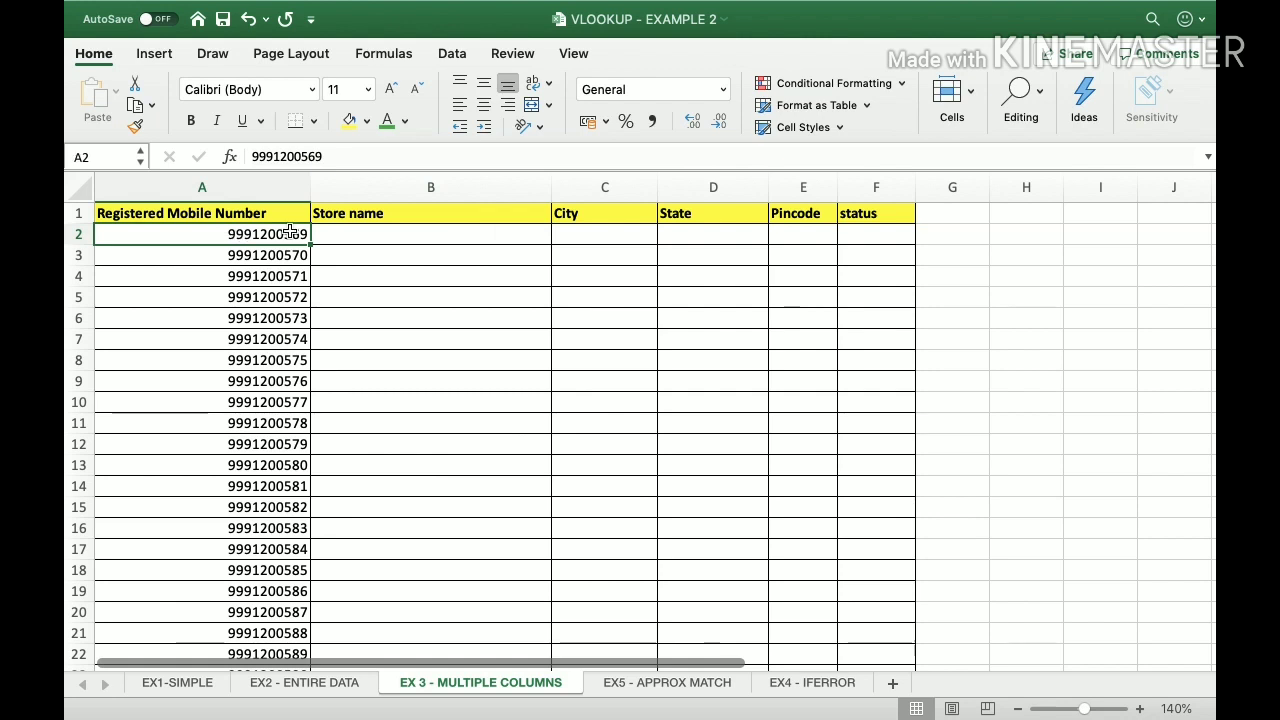
click(372, 230)
click(580, 236)
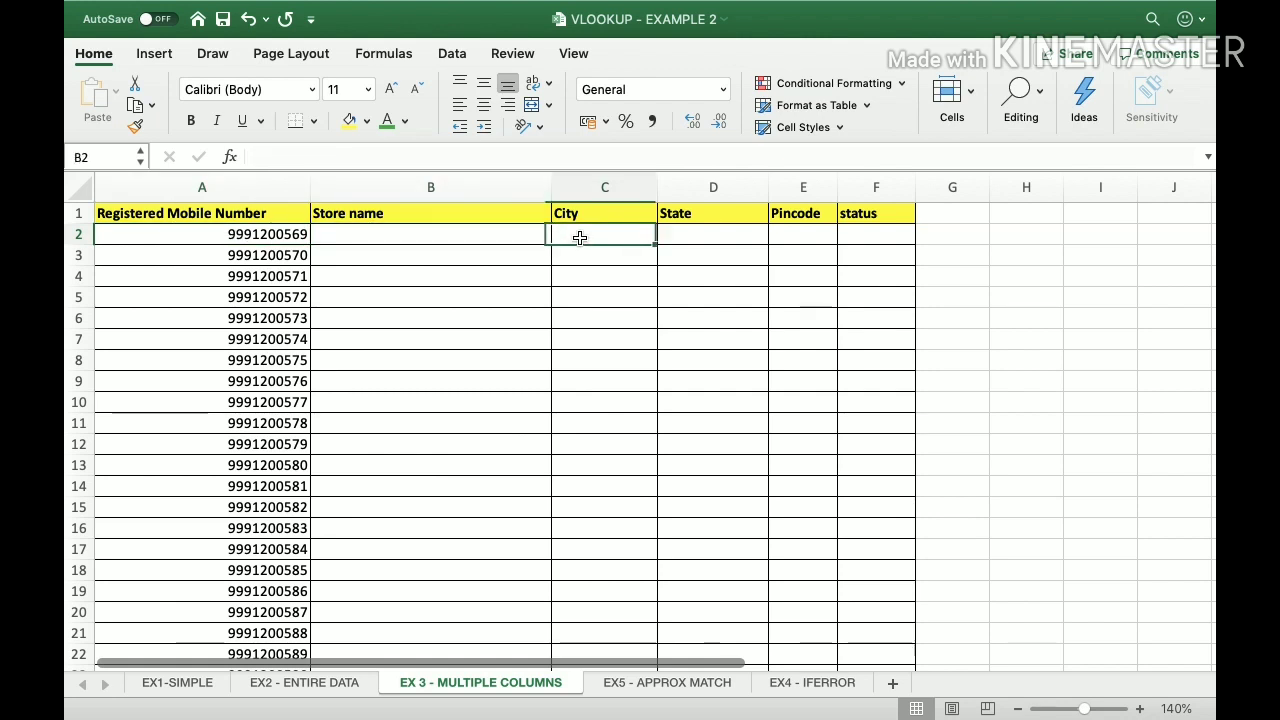
click(700, 235)
click(818, 237)
click(896, 237)
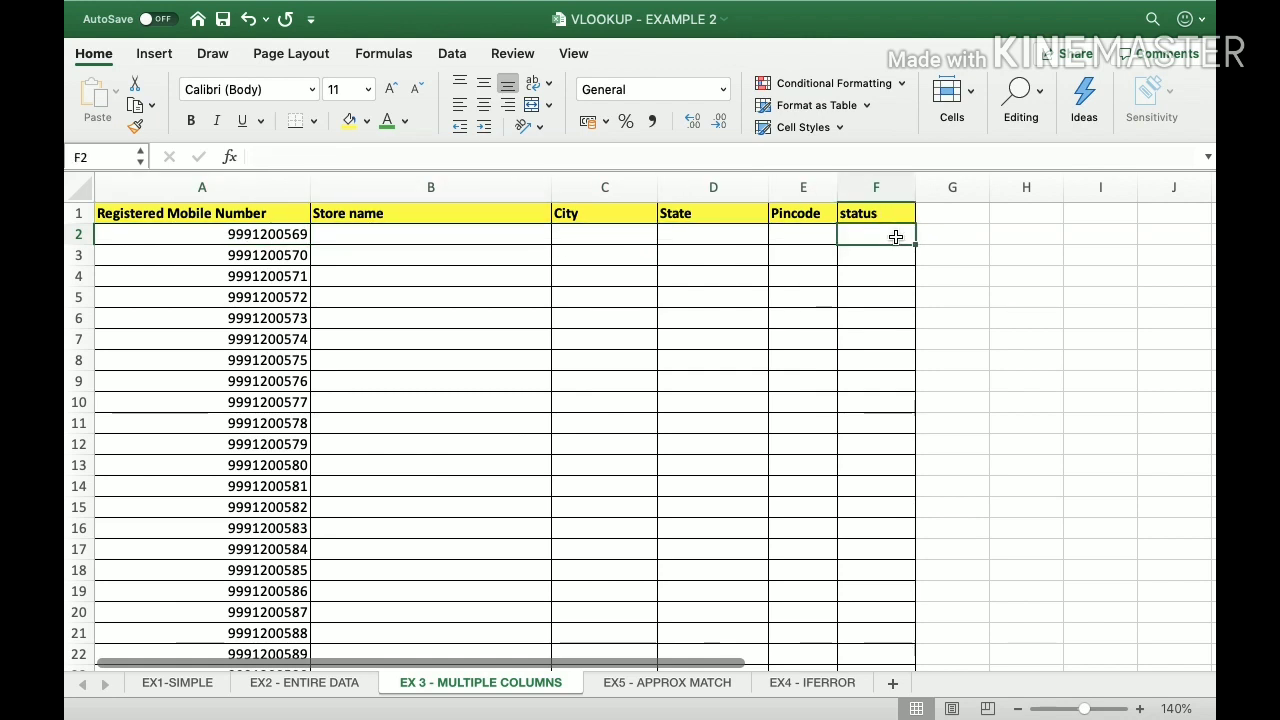
click(218, 241)
click(334, 240)
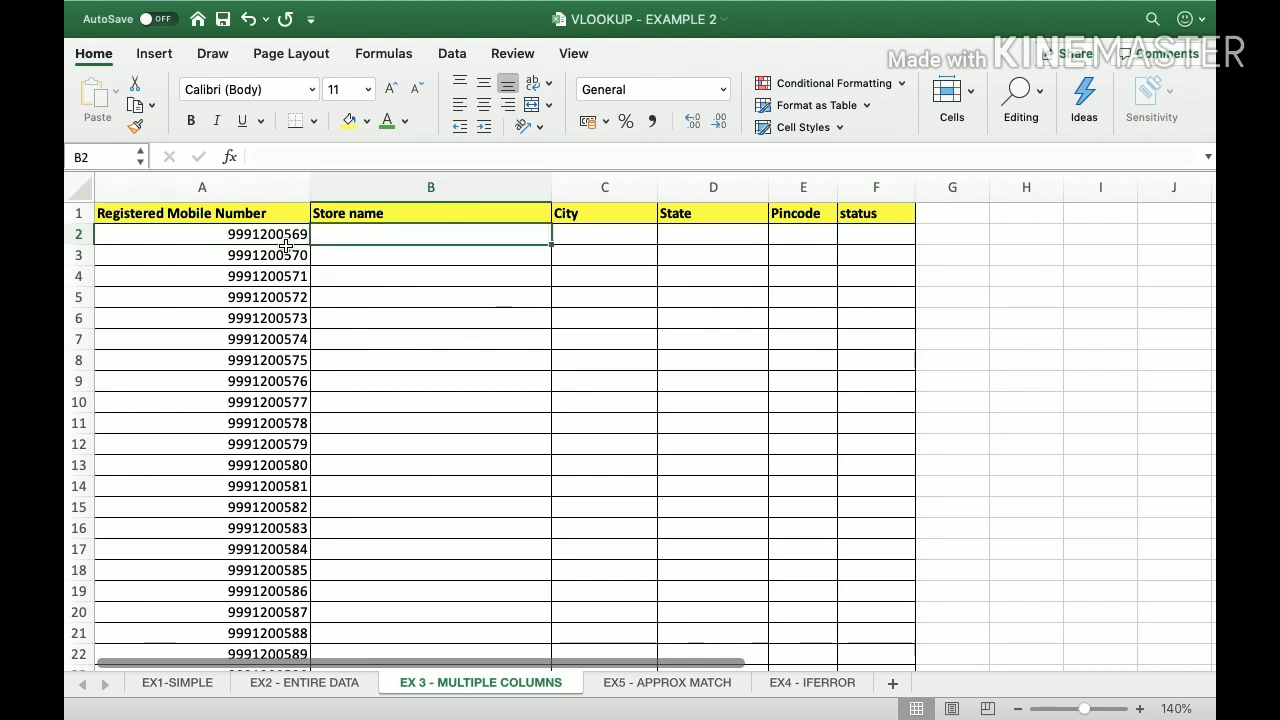
text(=)
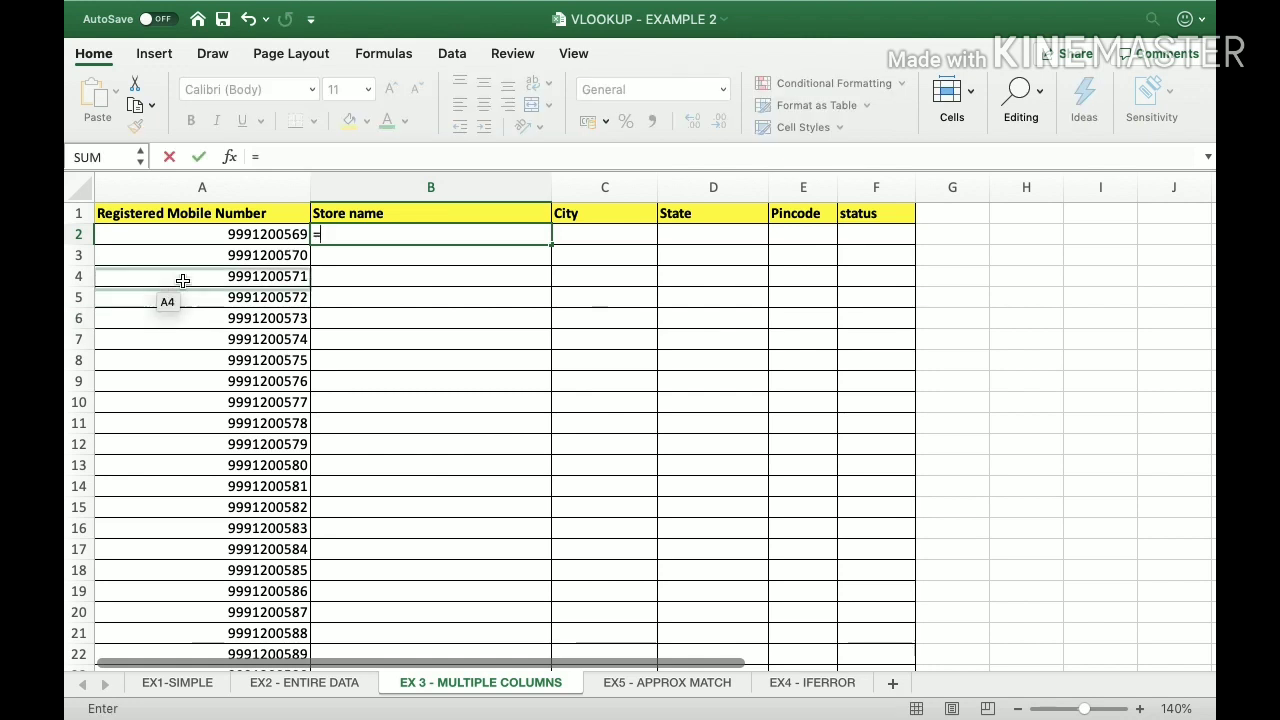
key(Escape)
Step: Copy the mobile number in A2, search for it in the EX1-SIMPLE sheet and select its matching row
click(240, 238)
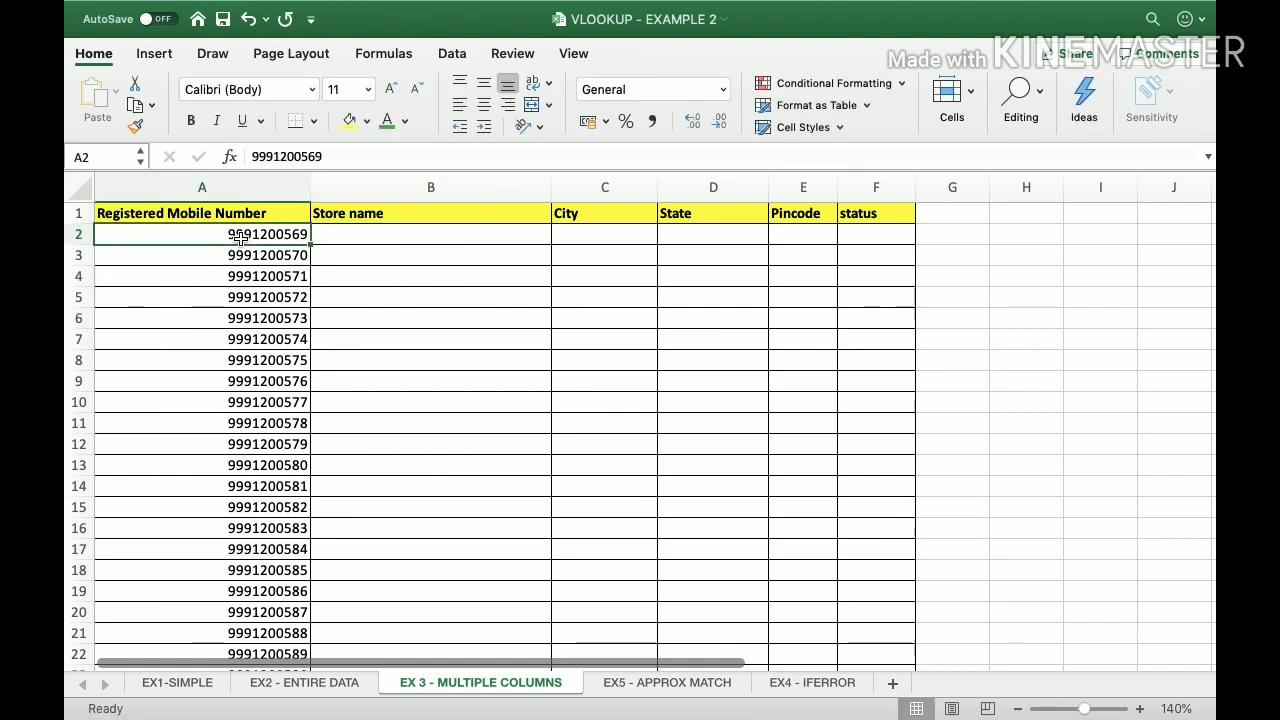
key(super+c)
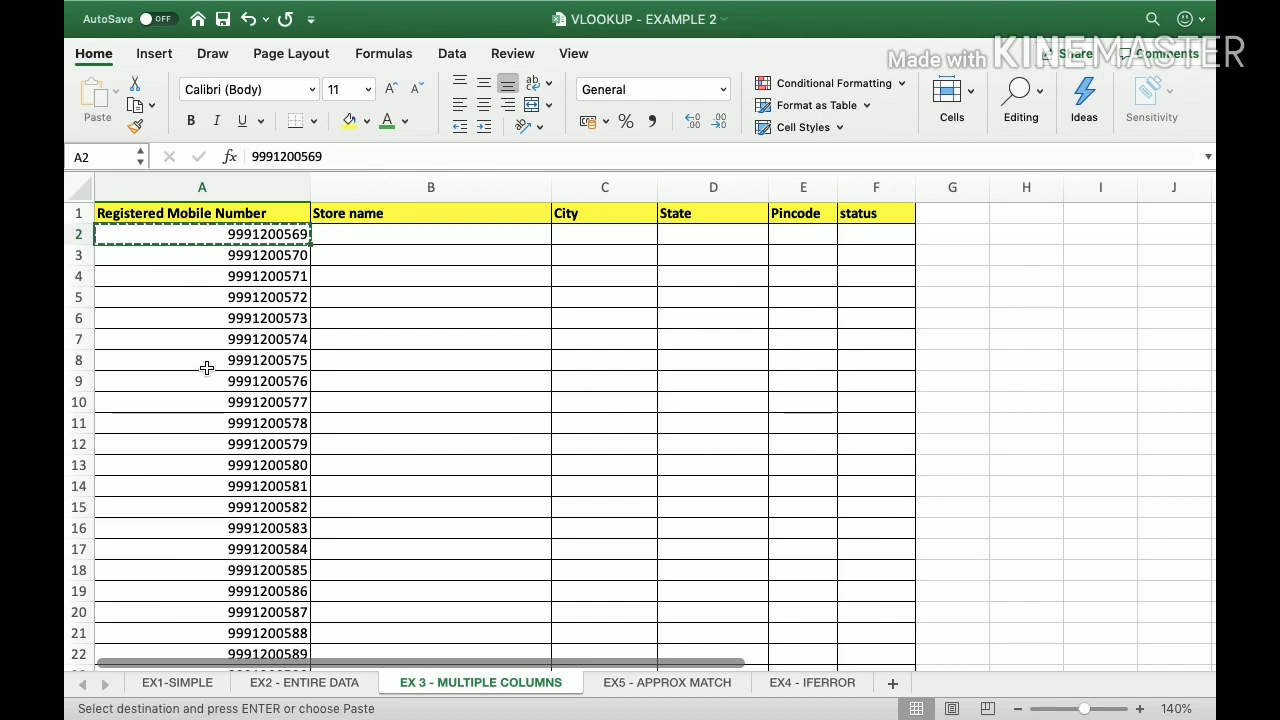
click(168, 683)
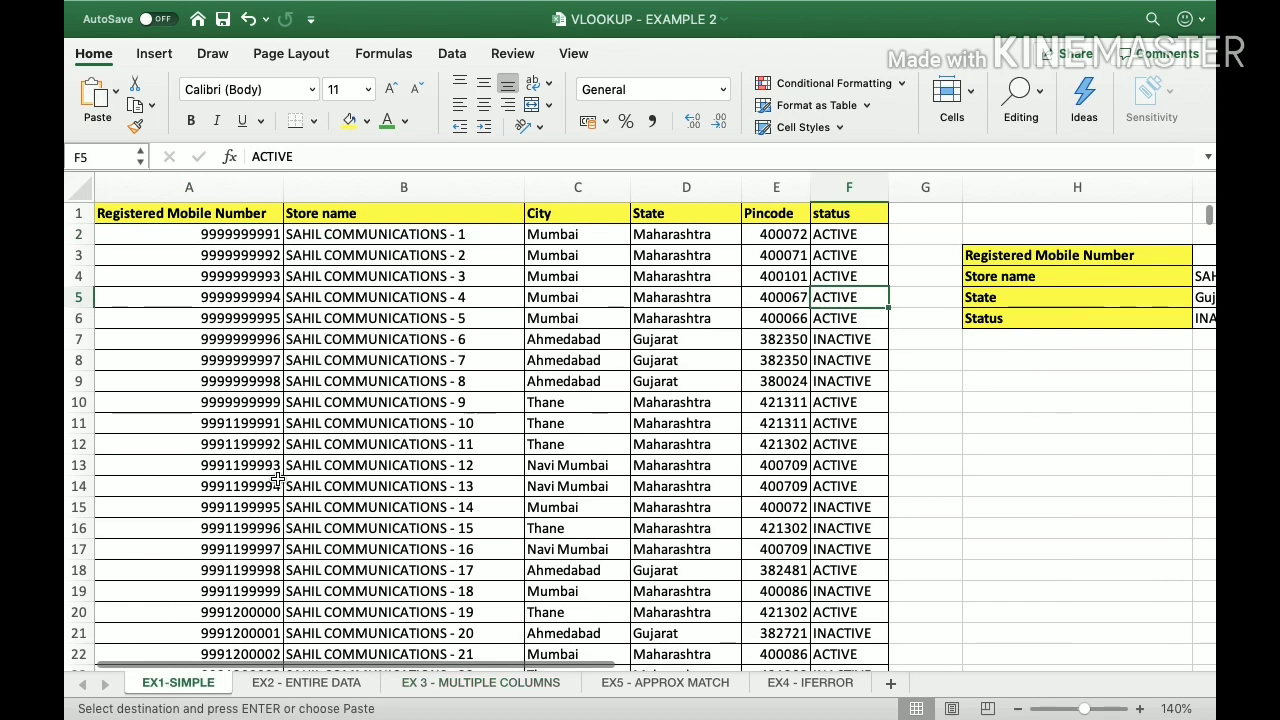
key(super+f)
key(super+v)
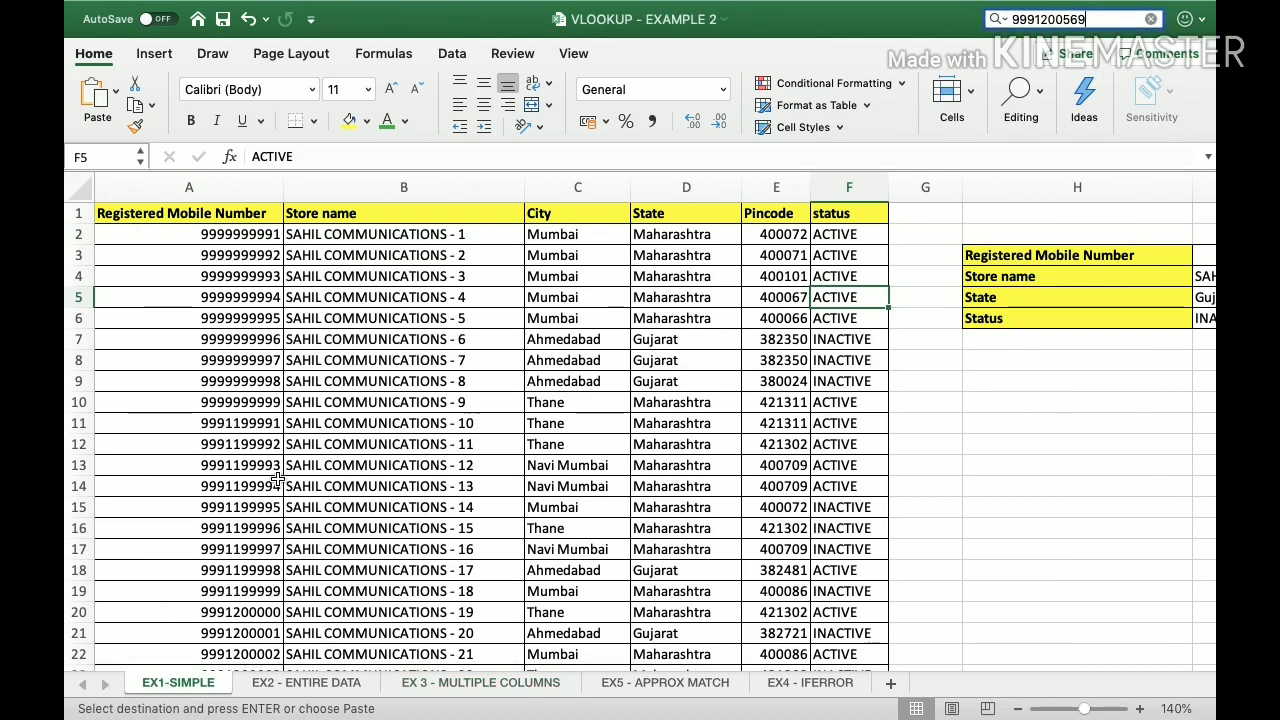
key(Return)
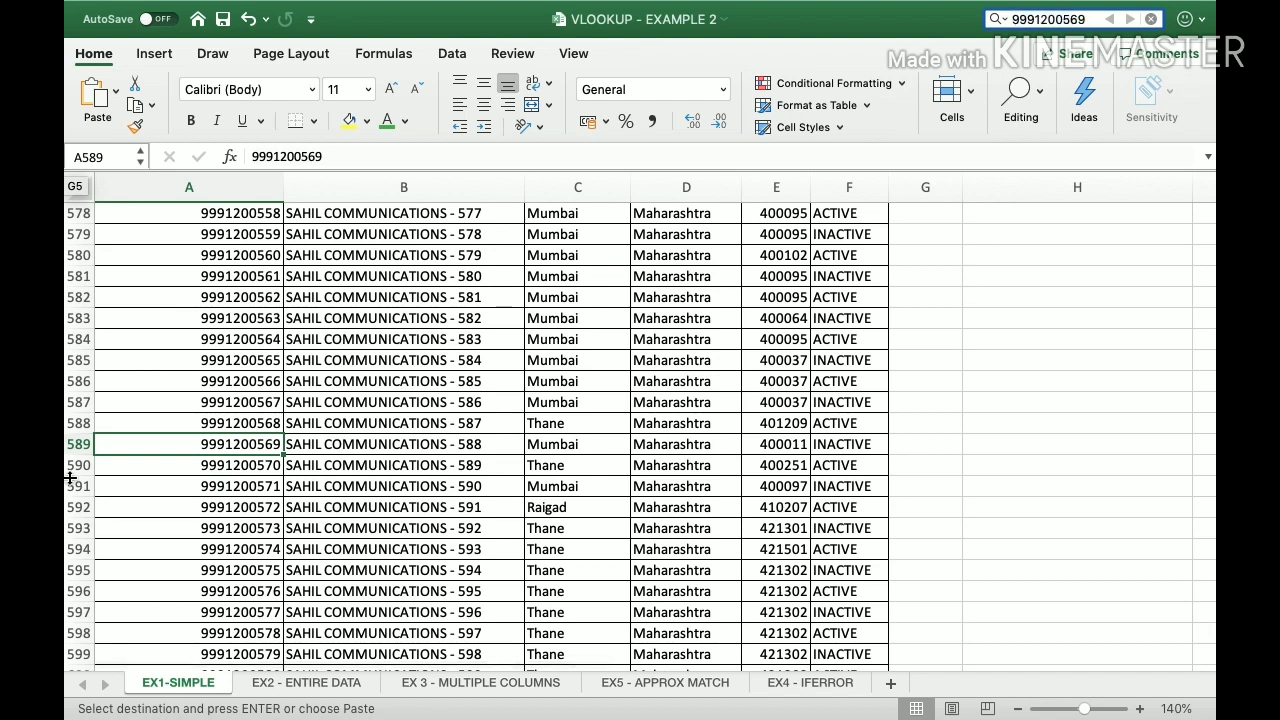
click(72, 444)
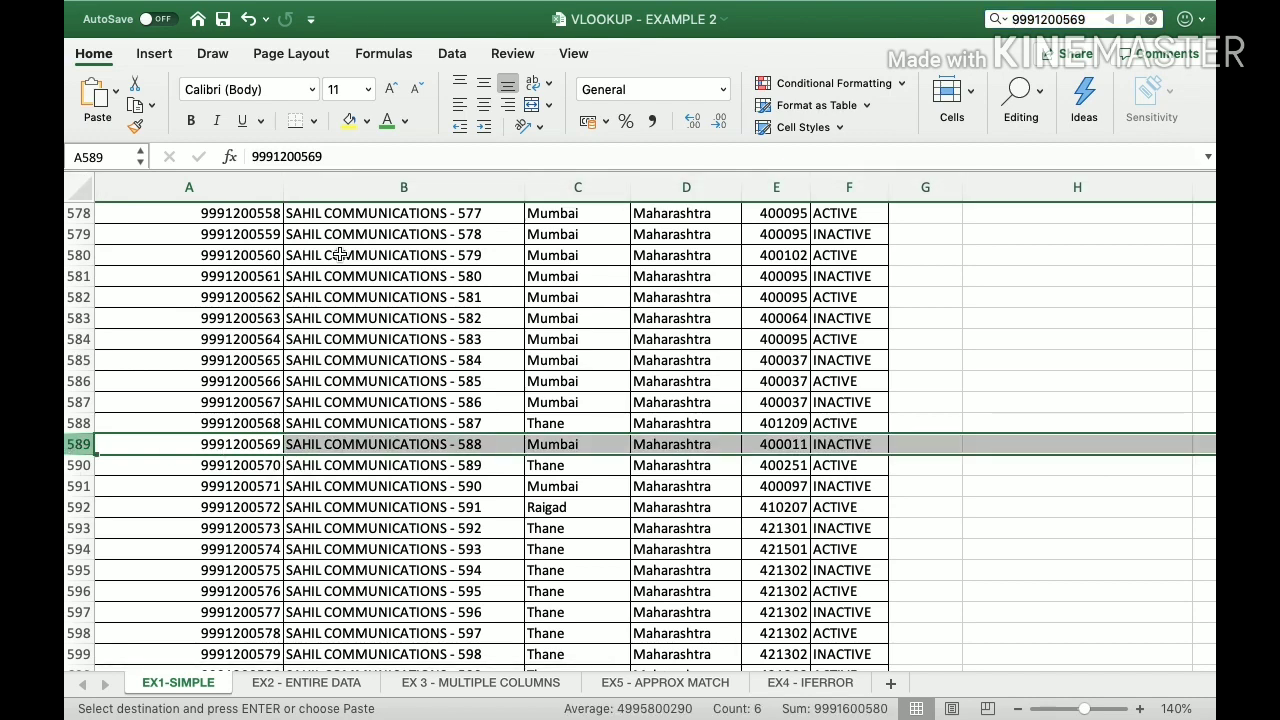
Step: Start a VLOOKUP formula in cell B2 of the EX 3 - MULTIPLE COLUMNS sheet with A2 as the lookup value
click(527, 693)
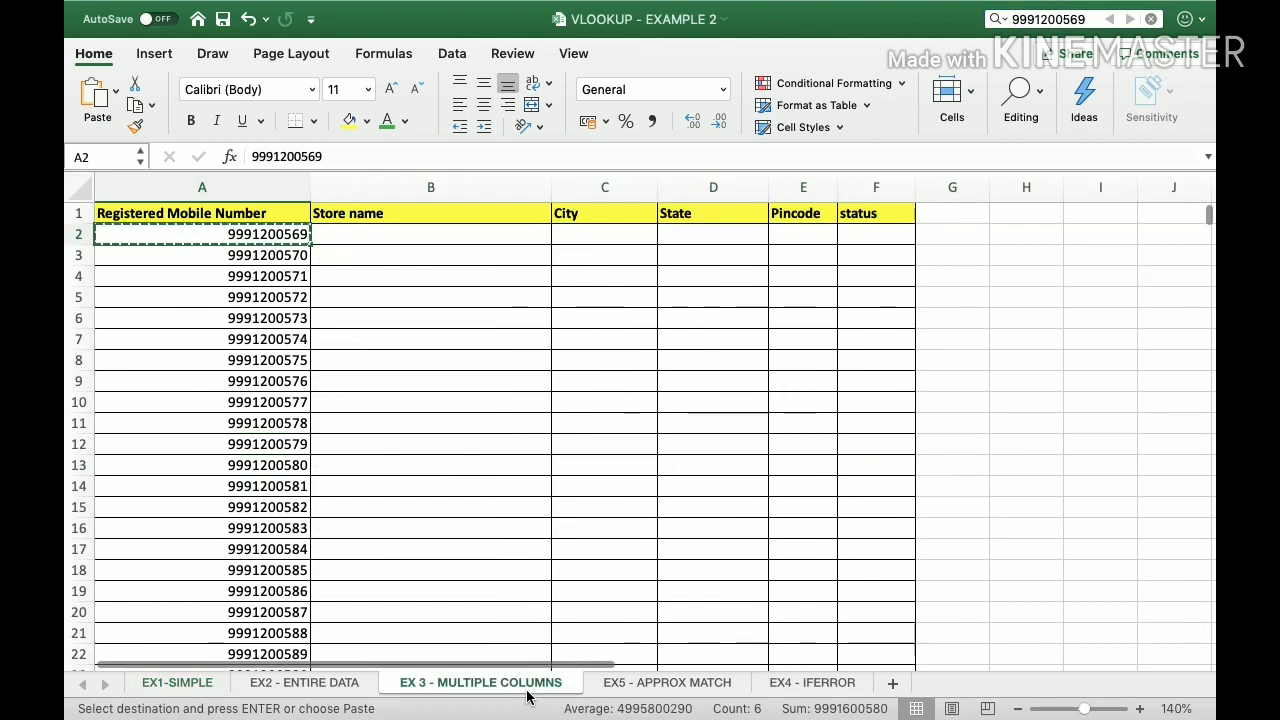
key(Right)
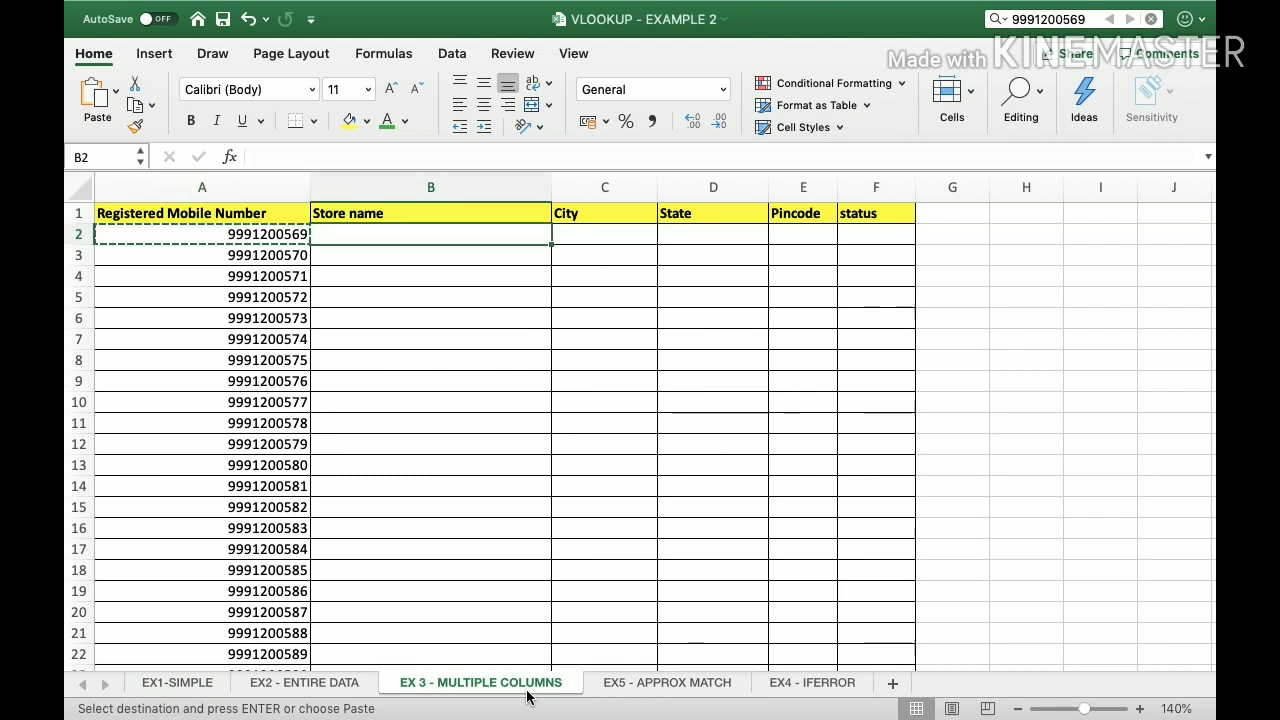
text(=VLOOK)
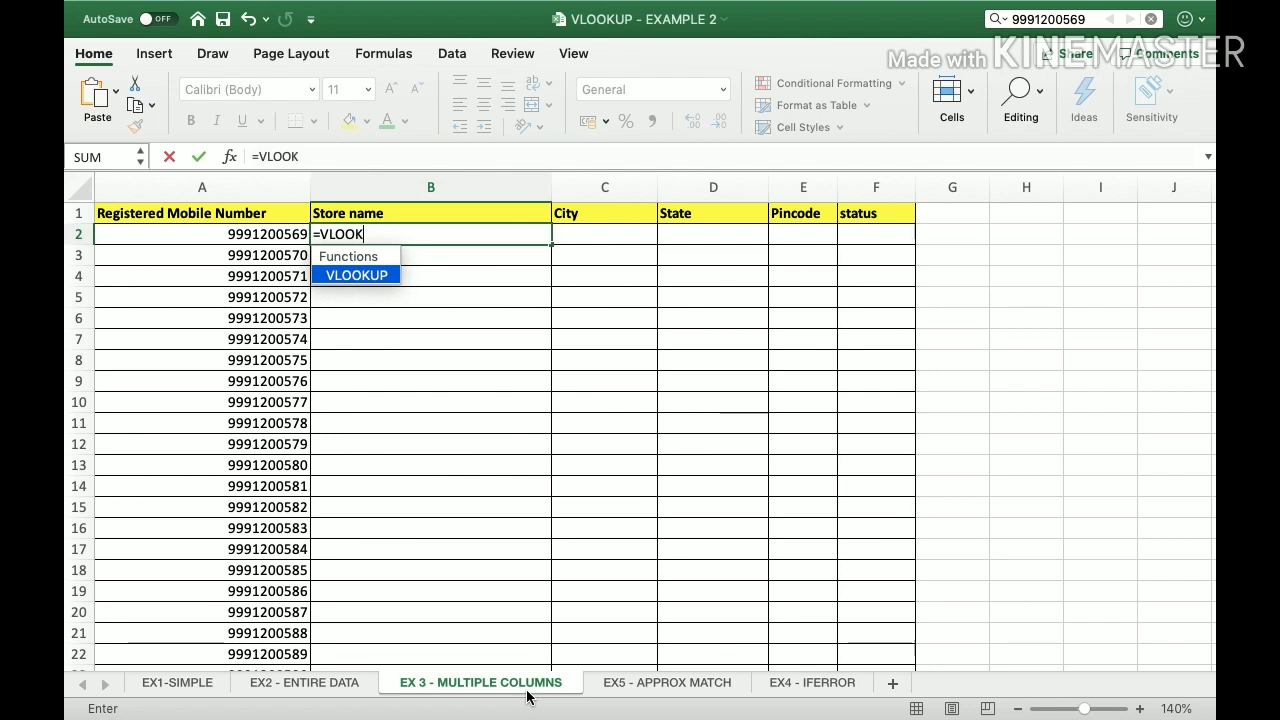
text(UP()
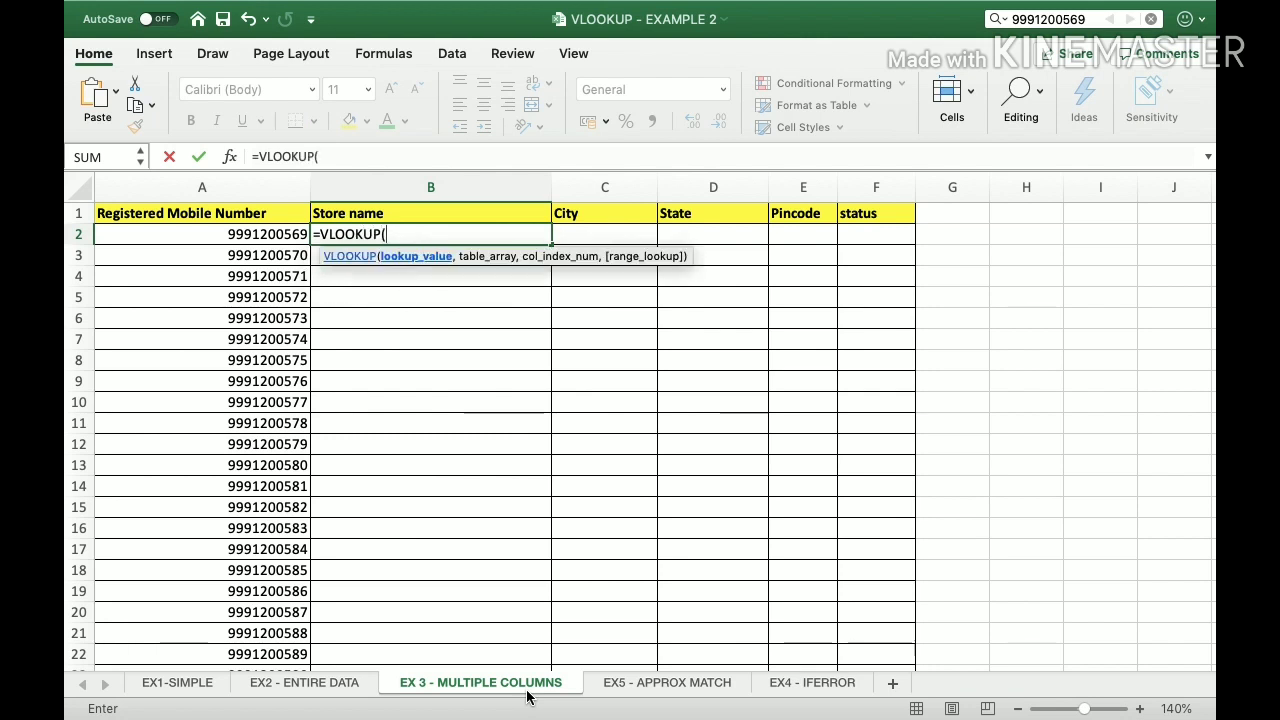
click(278, 236)
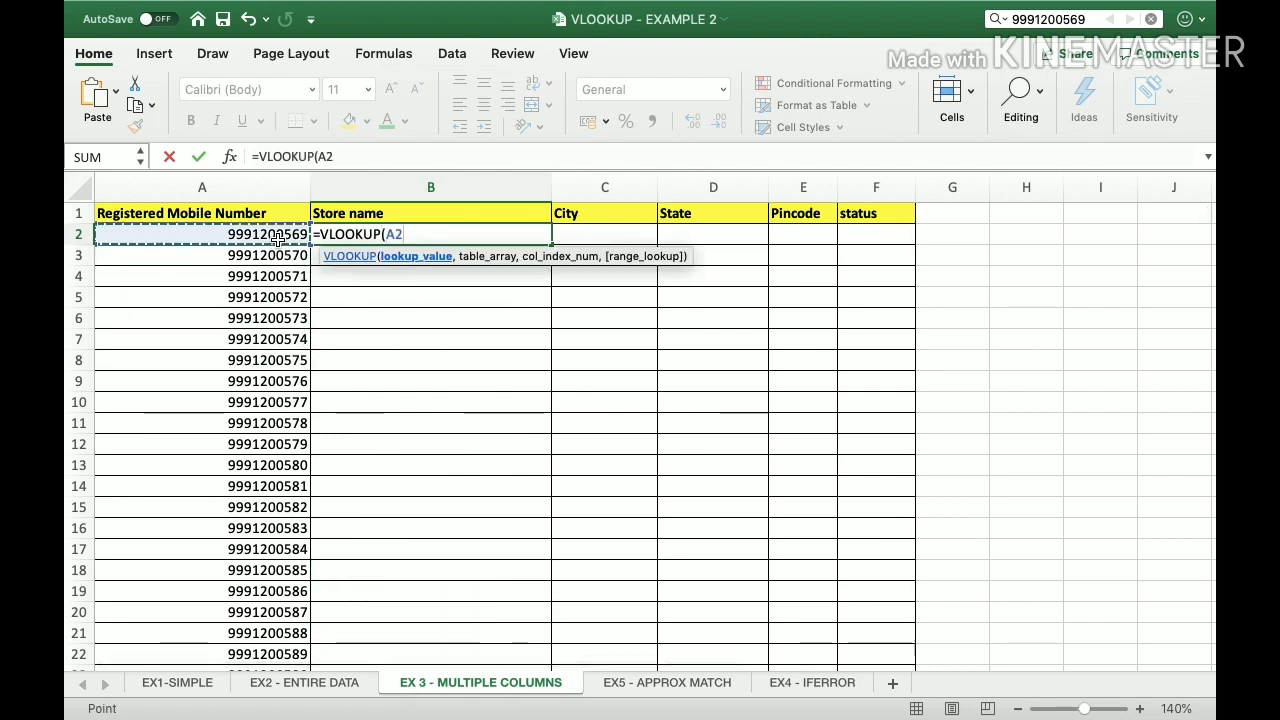
text(,)
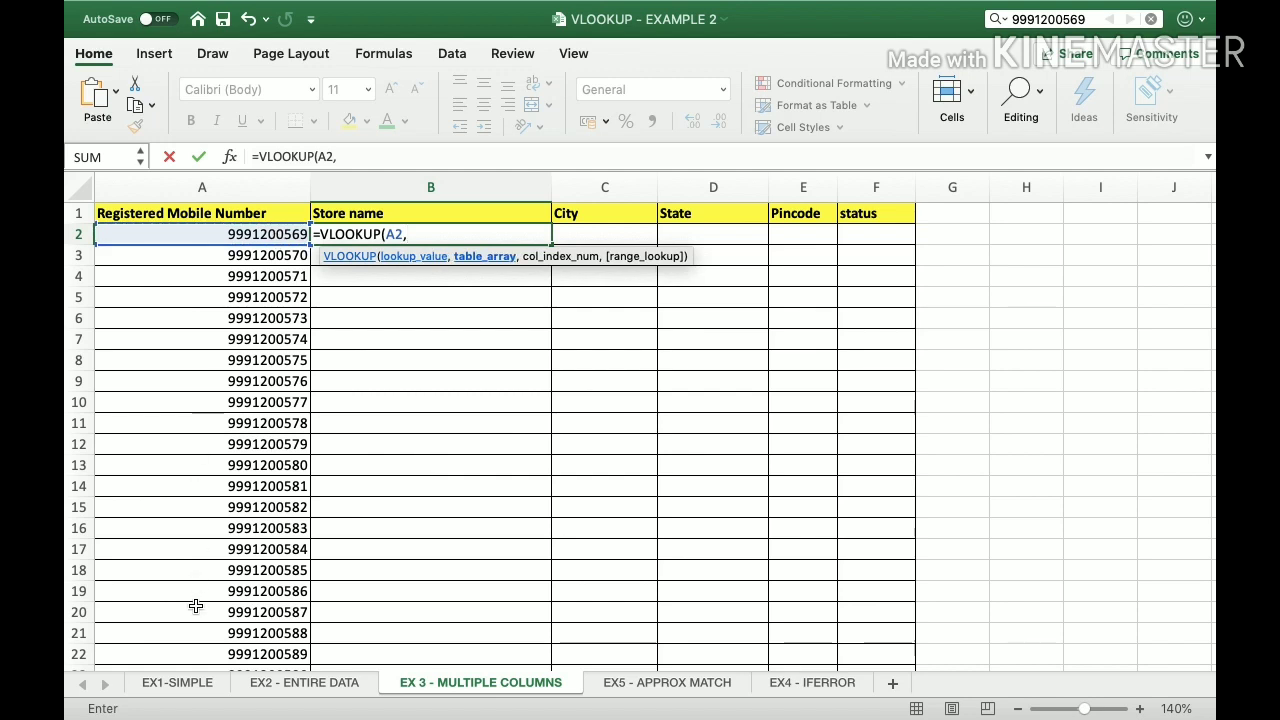
Step: Set the formula's table array to columns A:F of the EX1-SIMPLE sheet
click(178, 682)
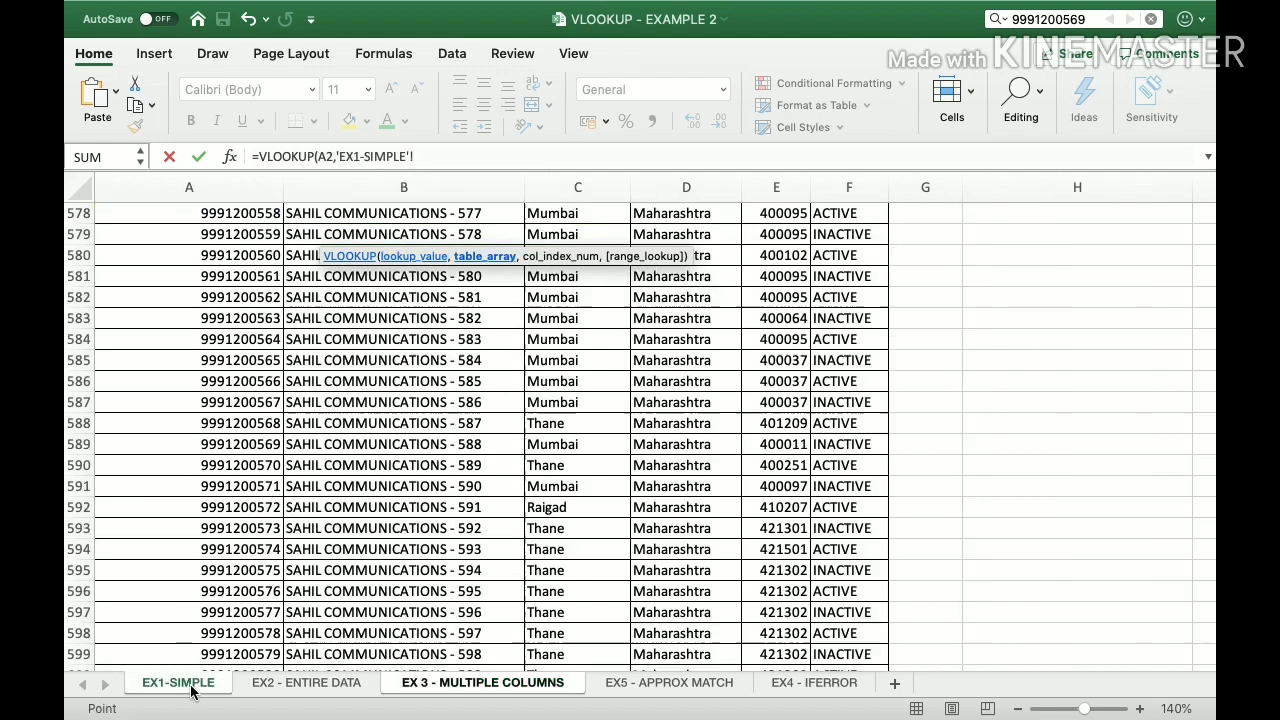
click(222, 195)
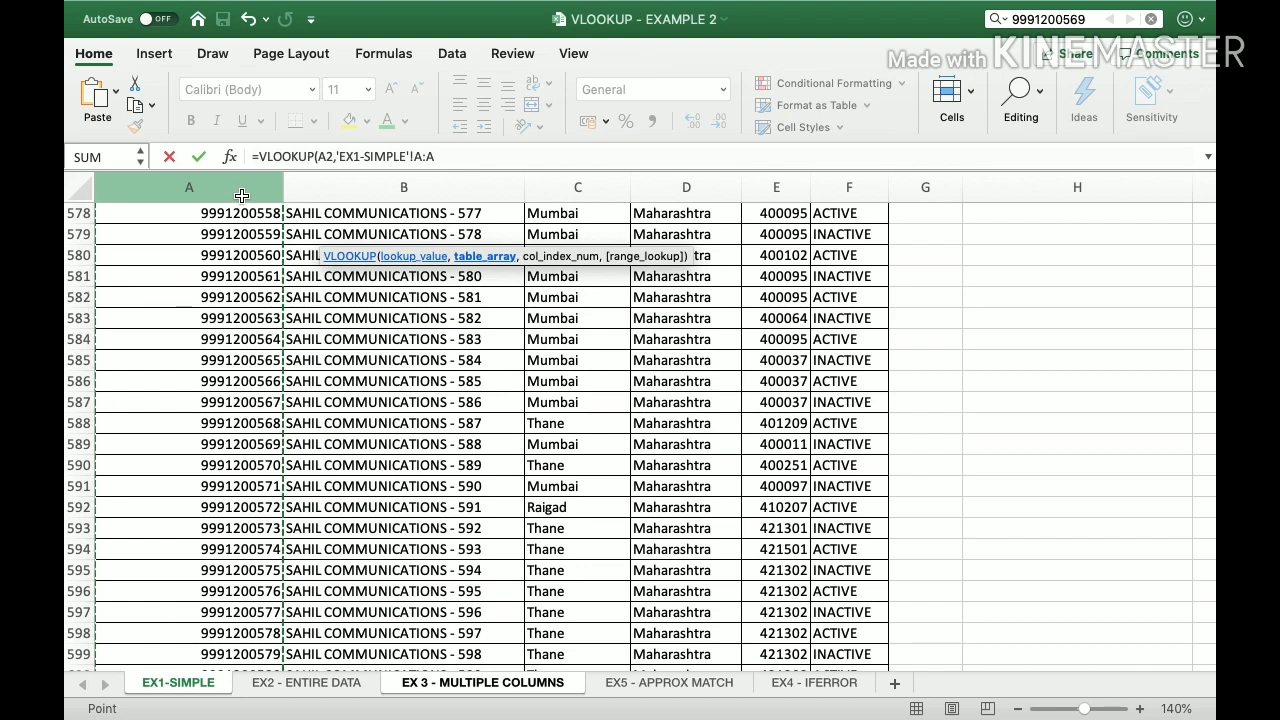
drag(241, 195, 559, 194)
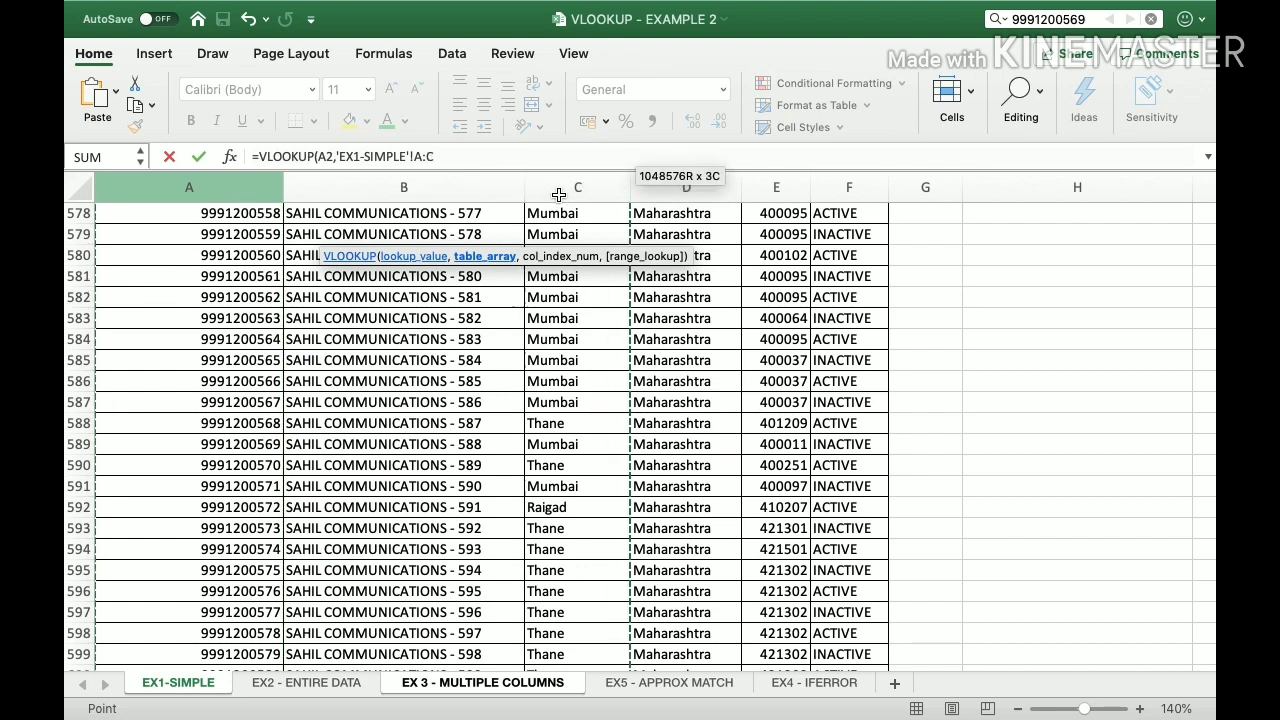
drag(670, 199, 836, 205)
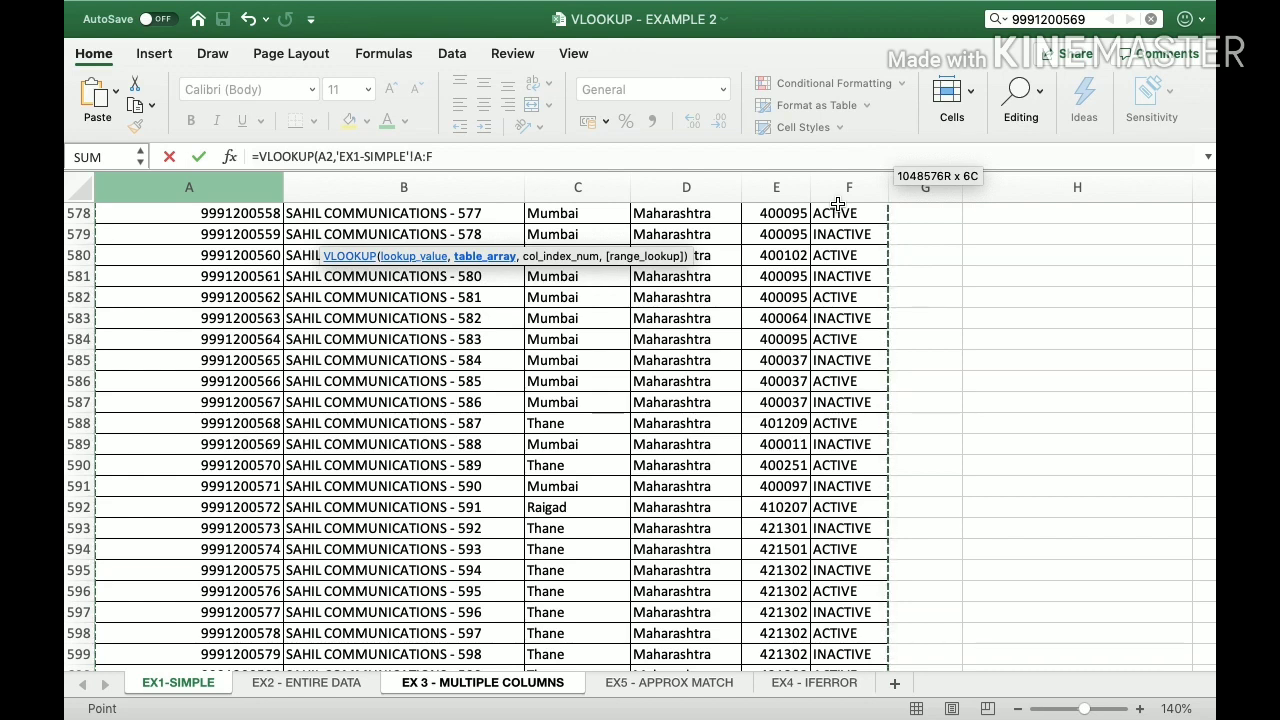
Step: Complete the VLOOKUP in B2 with column index 6 and range lookup 0
text(,)
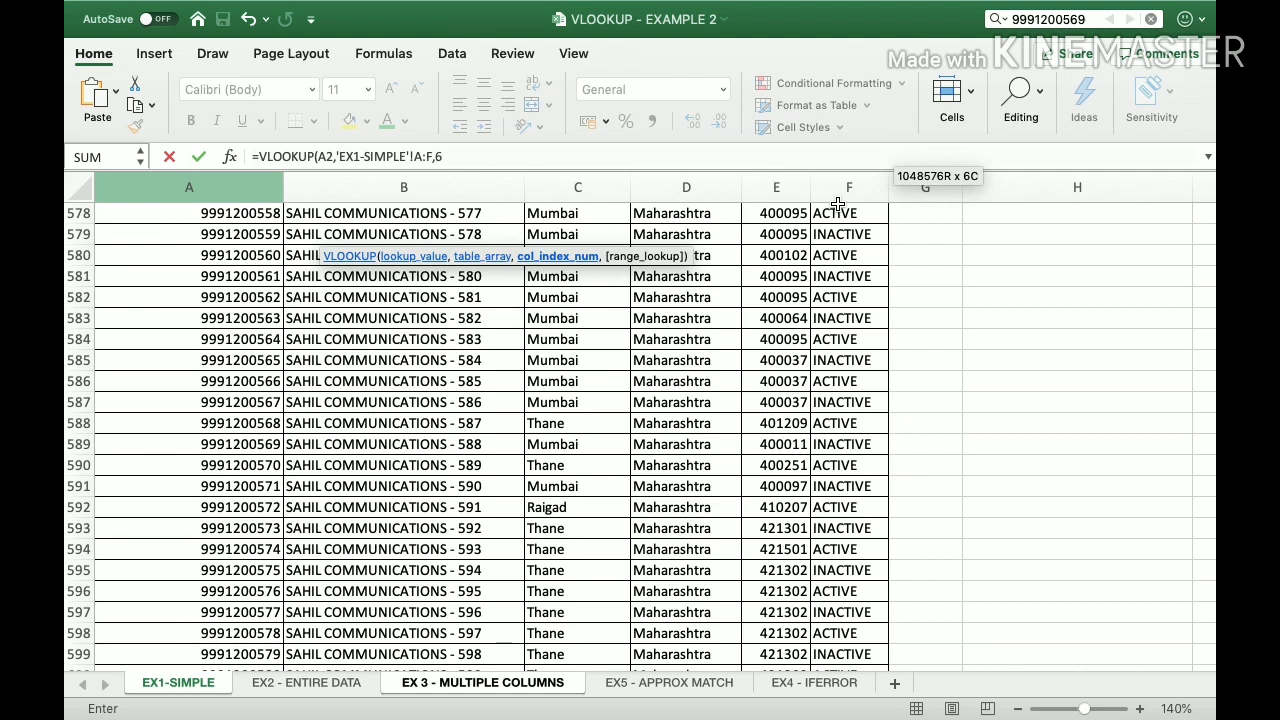
text(6,)
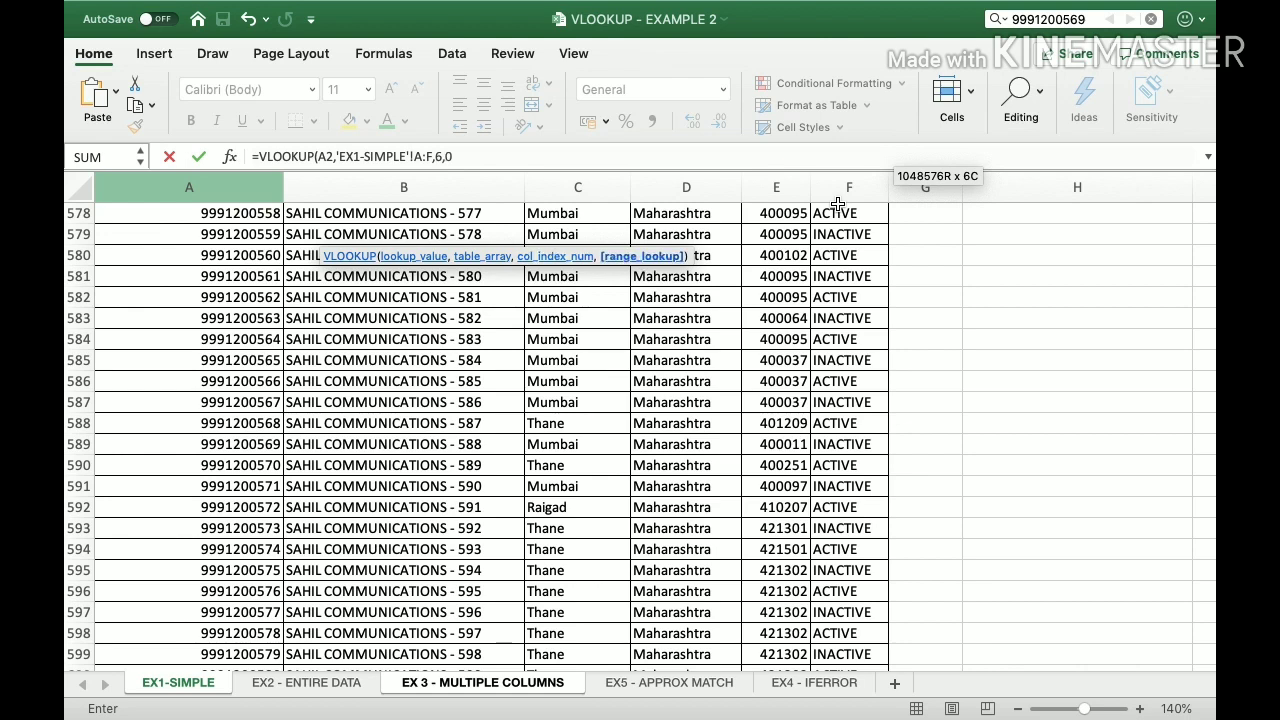
text(0))
key(Return)
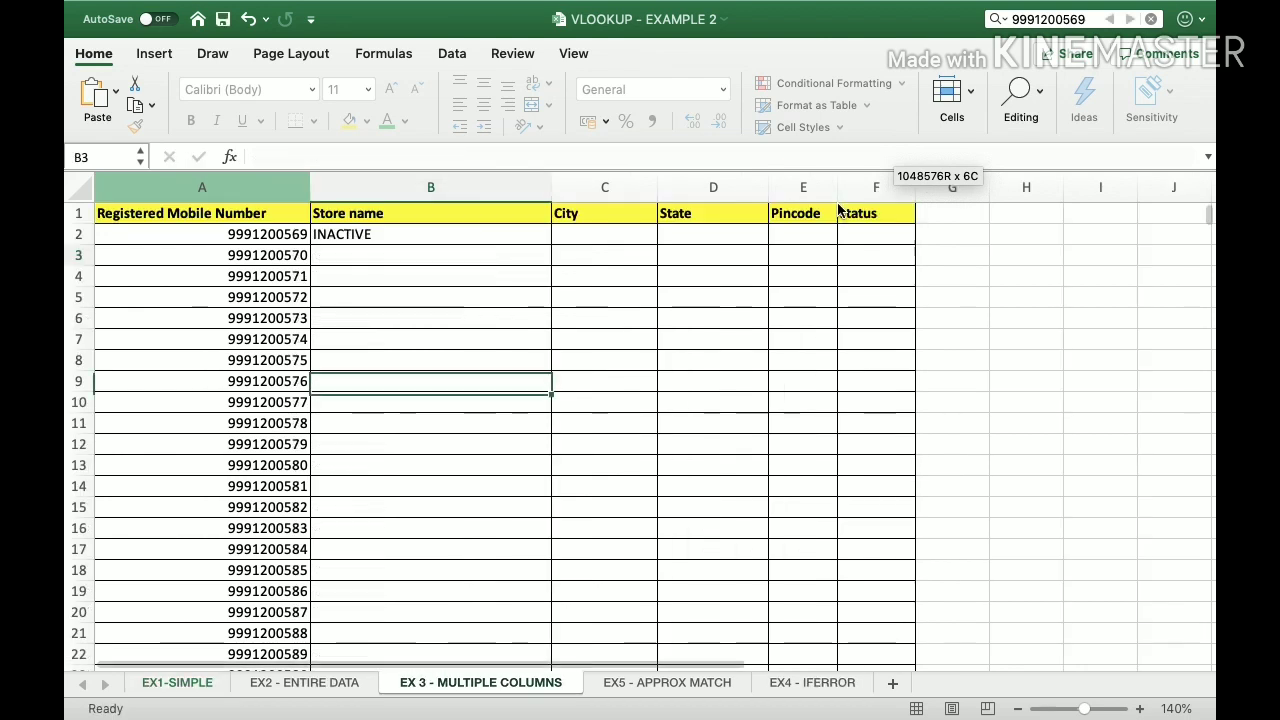
Step: Copy the full VLOOKUP formula text from B2 and paste it unchanged into C2 under City
key(Up)
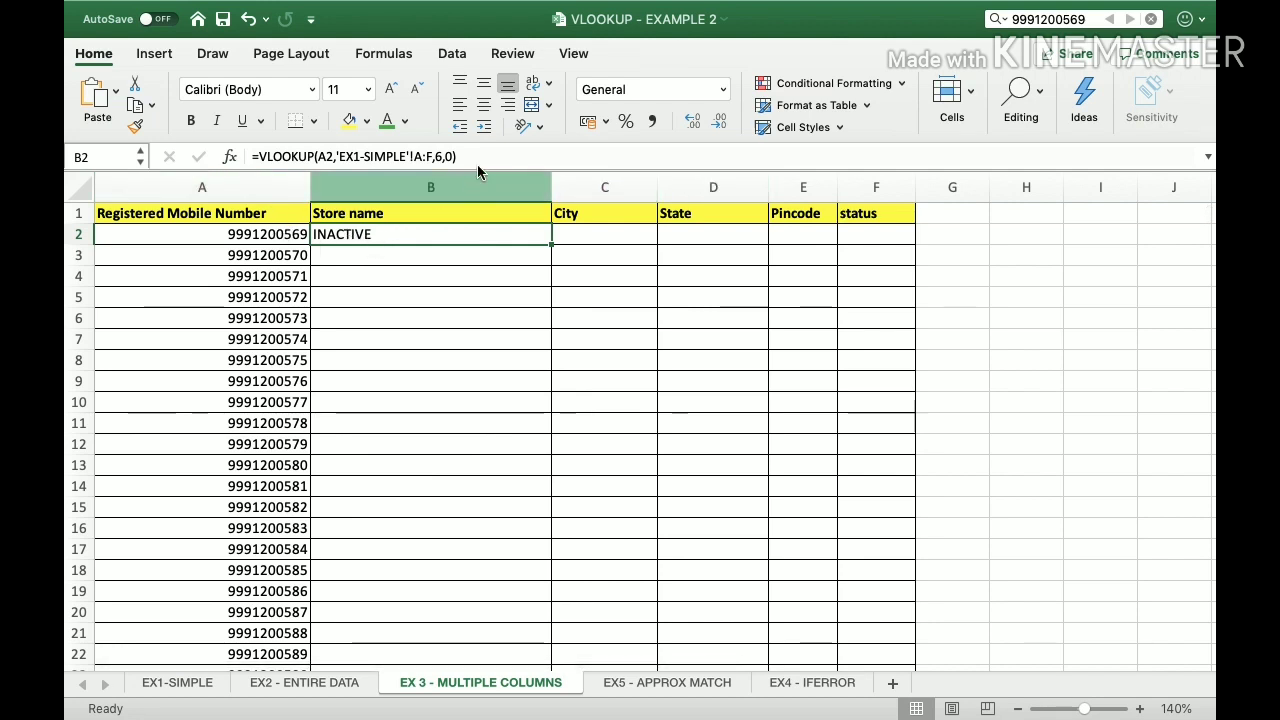
drag(458, 156, 175, 155)
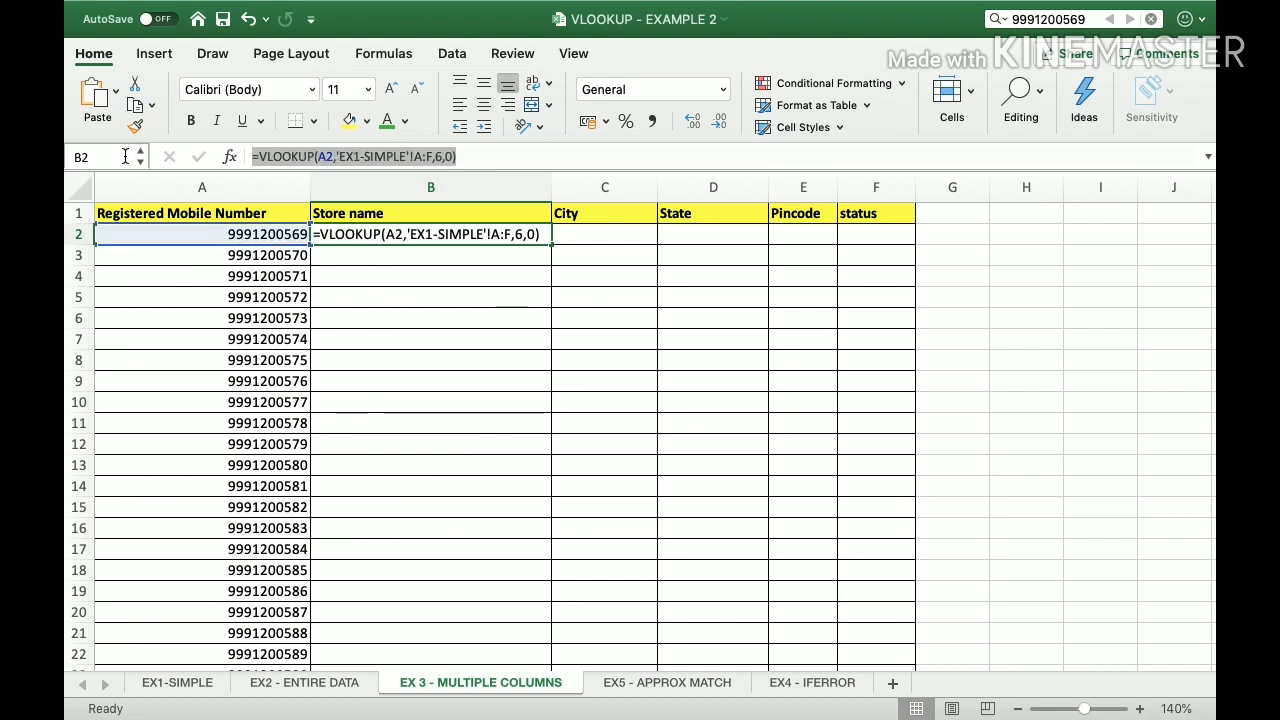
click(610, 233)
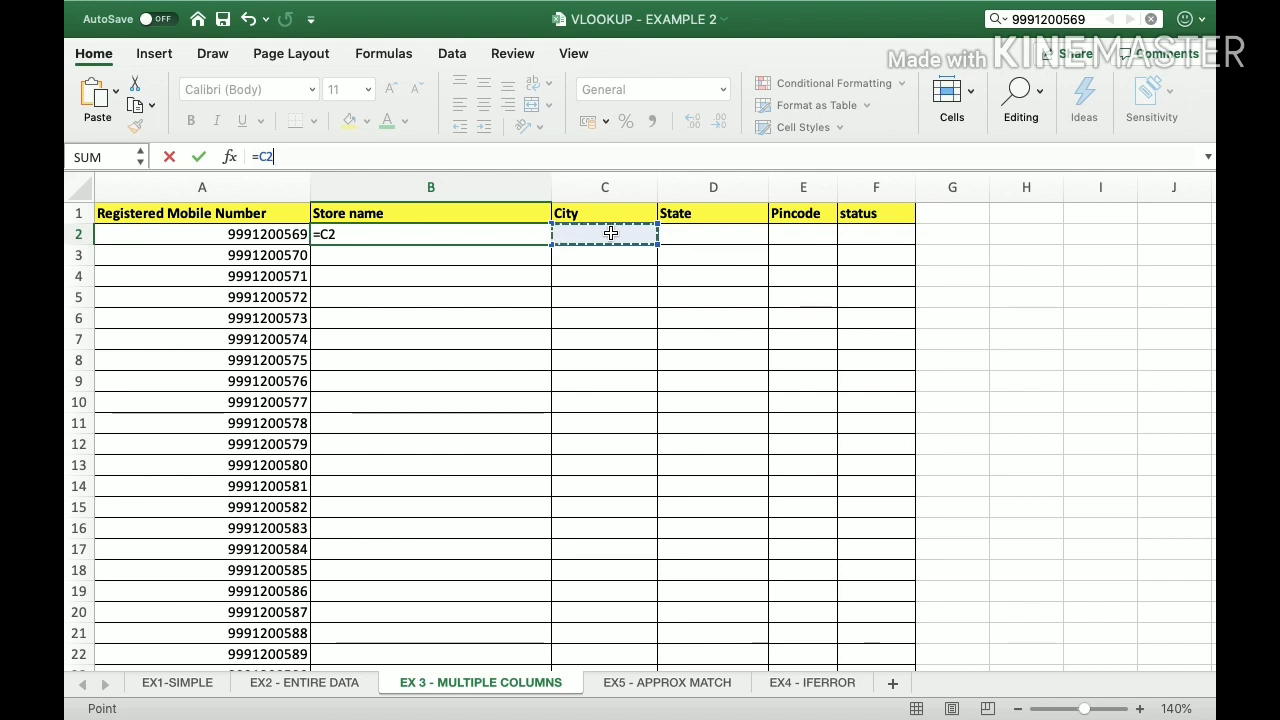
key(Escape)
click(610, 233)
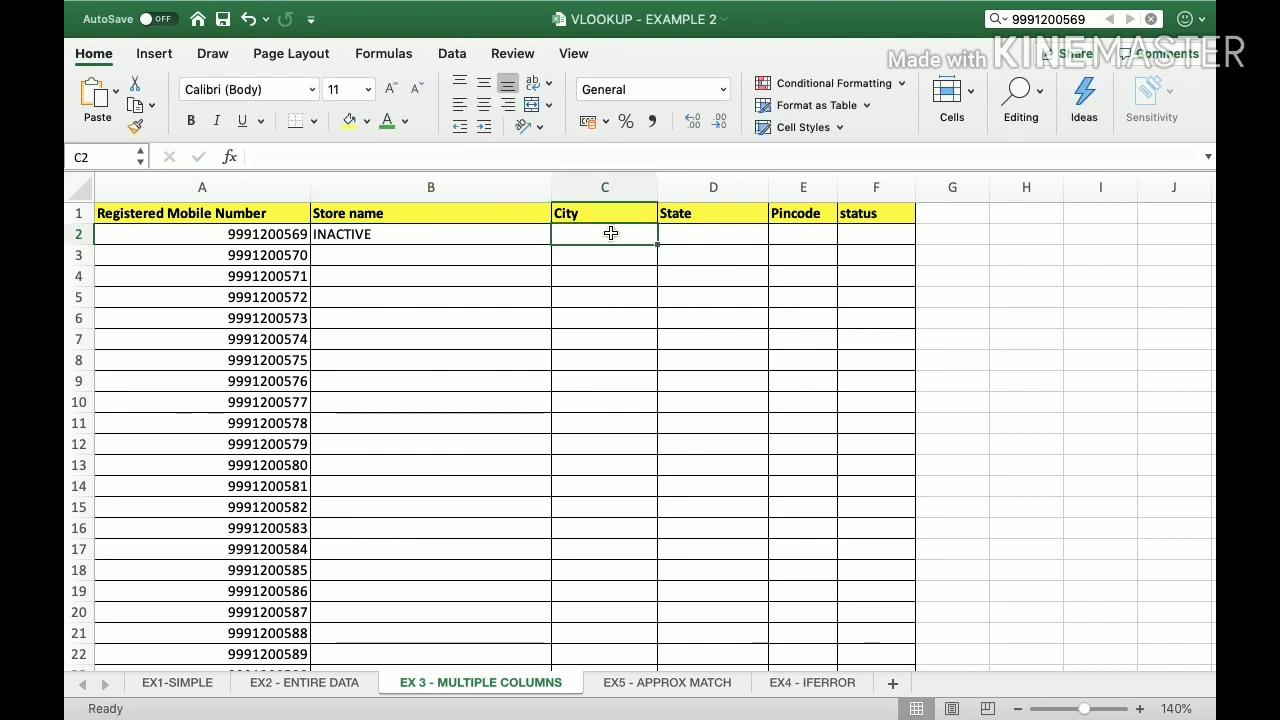
key(ctrl+v)
Step: Paste the same formula text into D2, E2 and F2 under State, Pincode and status
click(712, 231)
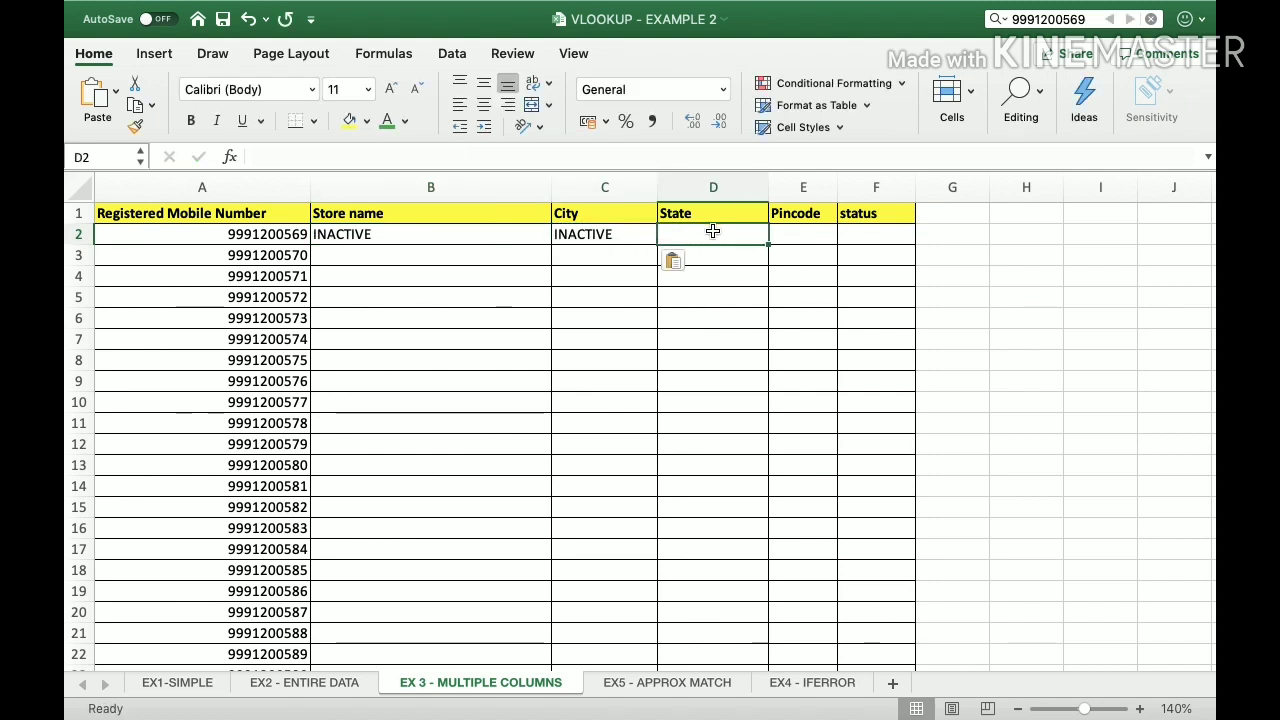
key(ctrl+v)
click(808, 234)
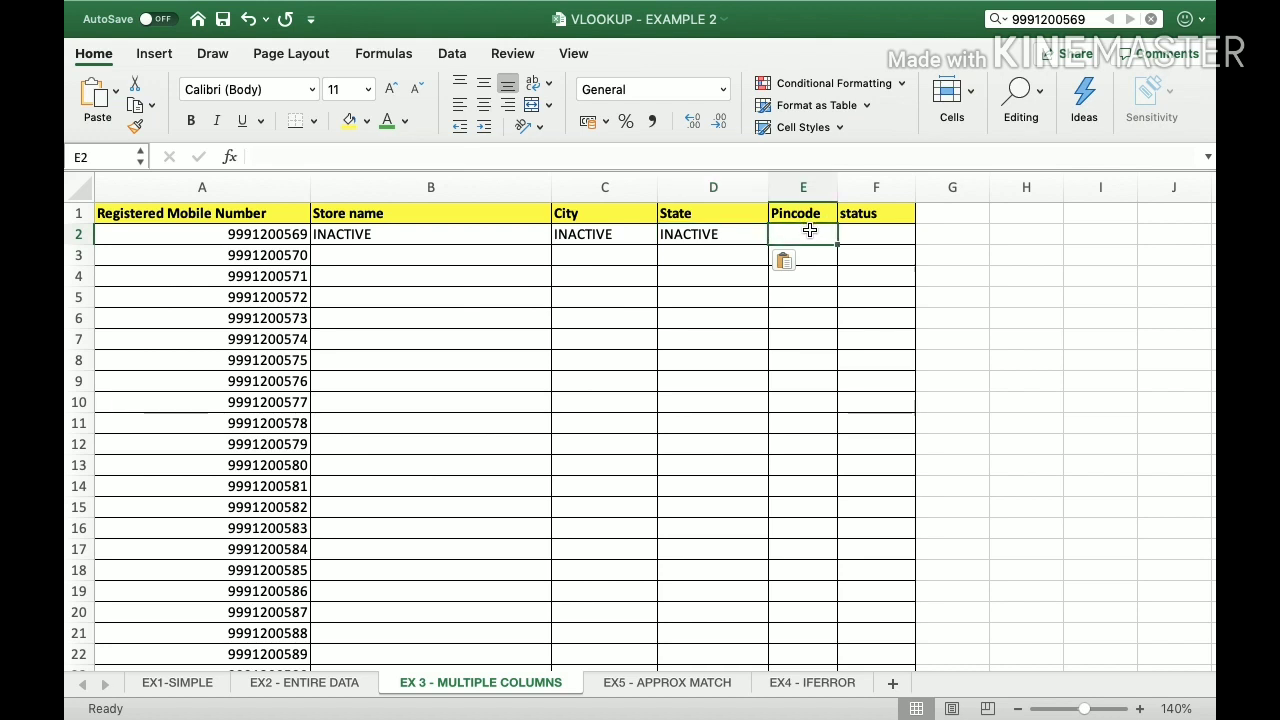
key(ctrl+v)
click(885, 228)
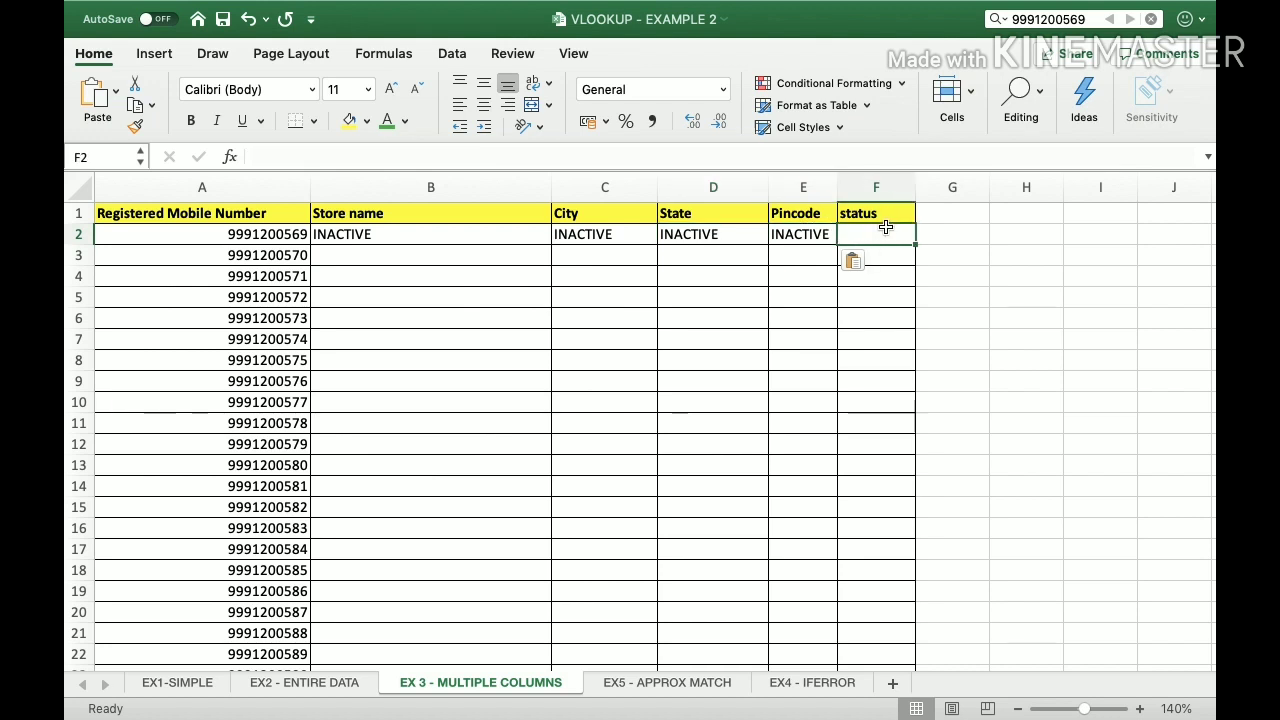
key(cmd+v)
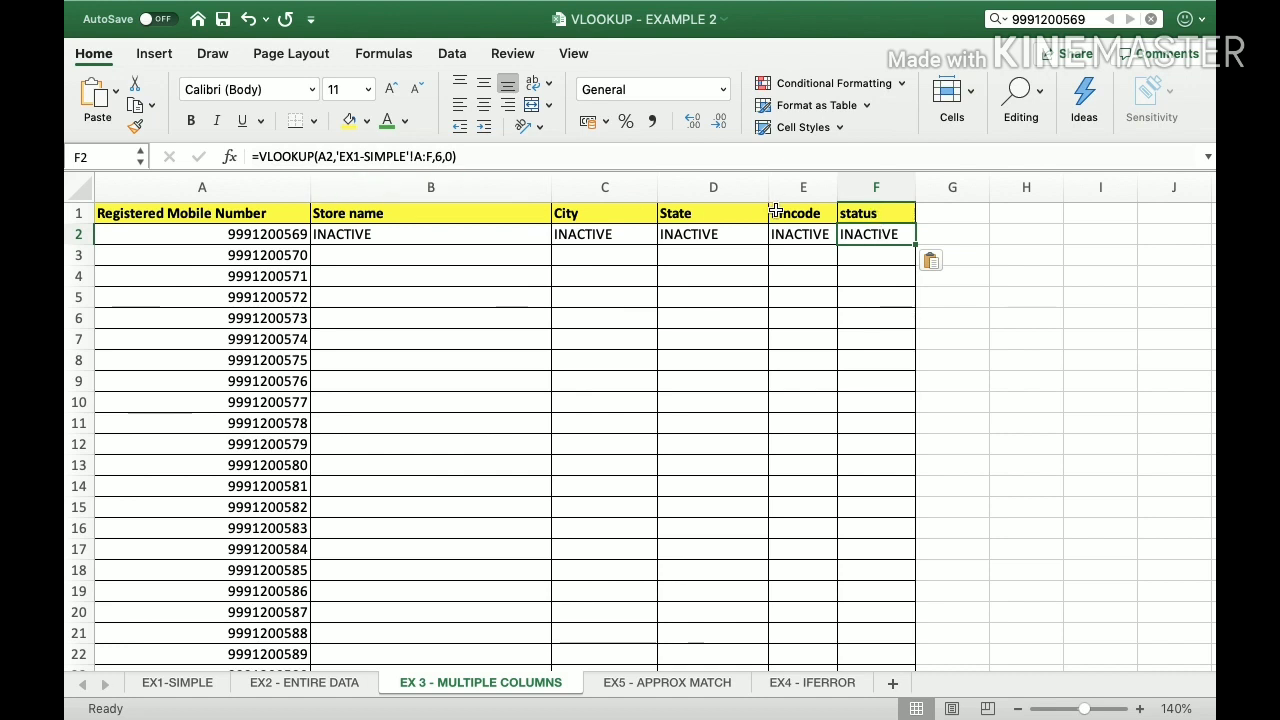
click(330, 237)
click(441, 156)
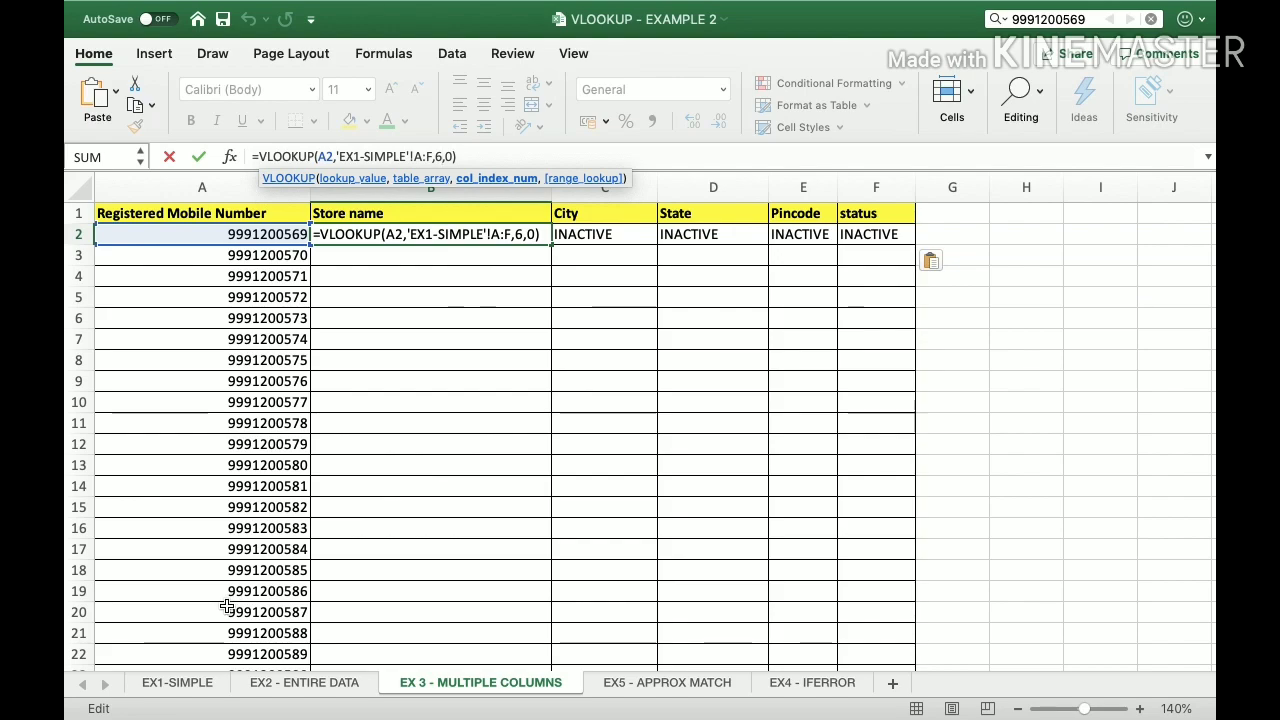
key(ctrl+Return)
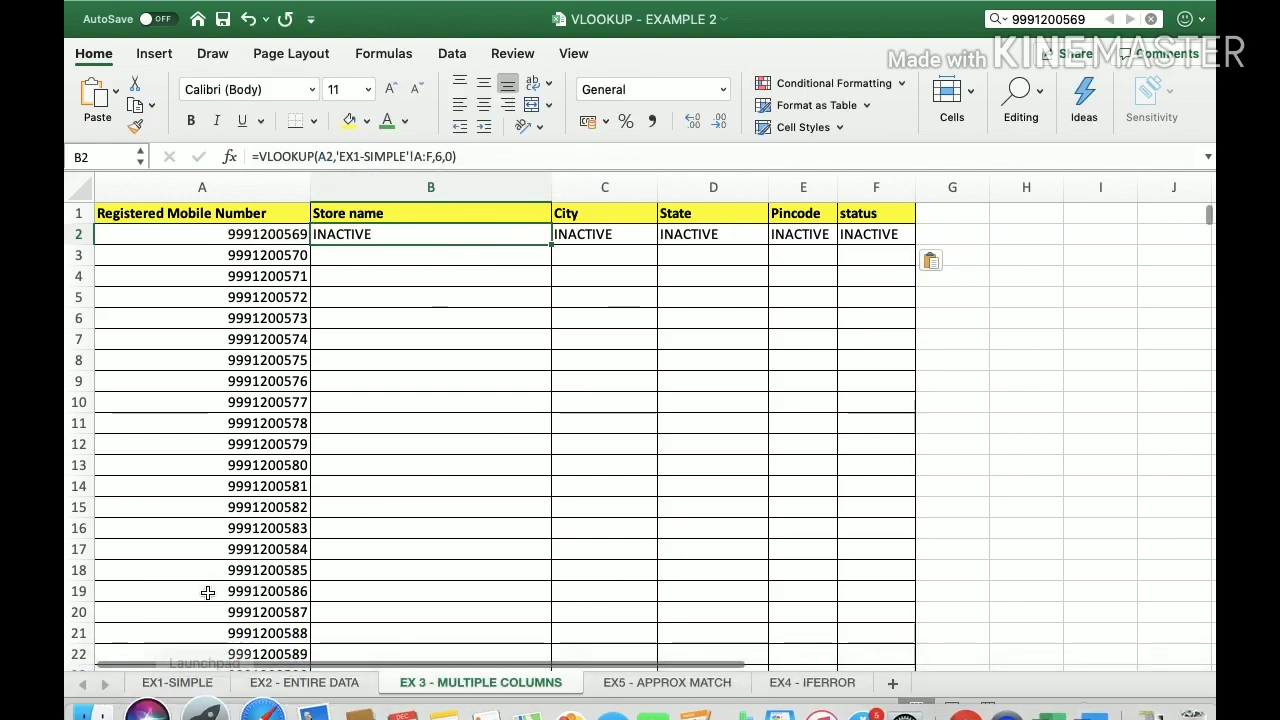
Step: Examine columns A to F from the header row of the EX1-SIMPLE sheet to determine each field's column index
click(180, 684)
scroll(231, 502, up, 20)
scroll(231, 502, up, 20)
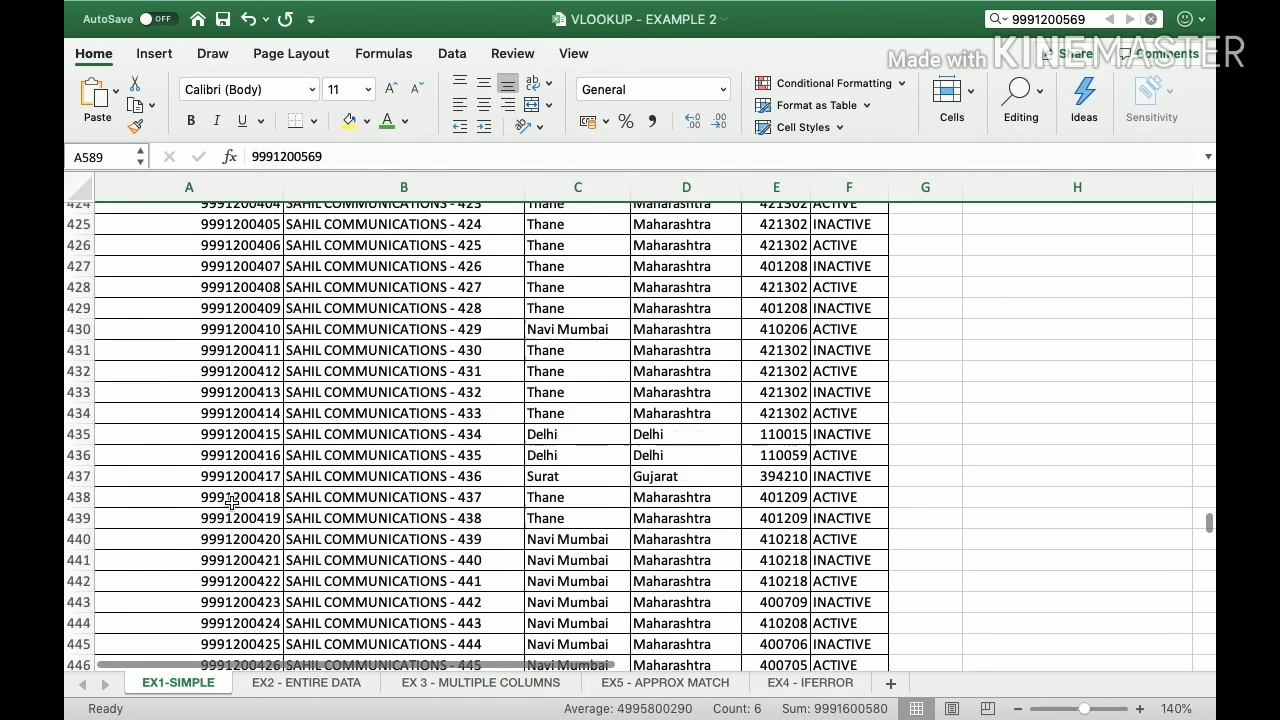
click(240, 182)
click(348, 178)
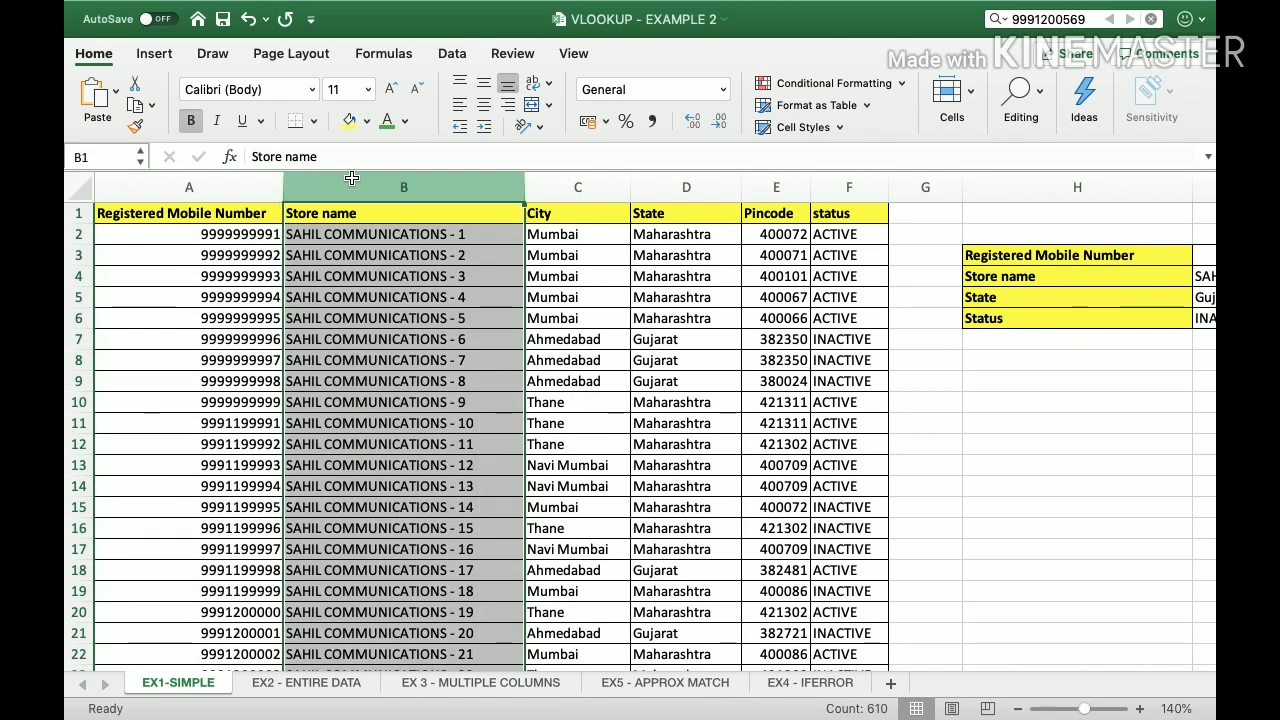
click(556, 180)
drag(610, 180, 667, 184)
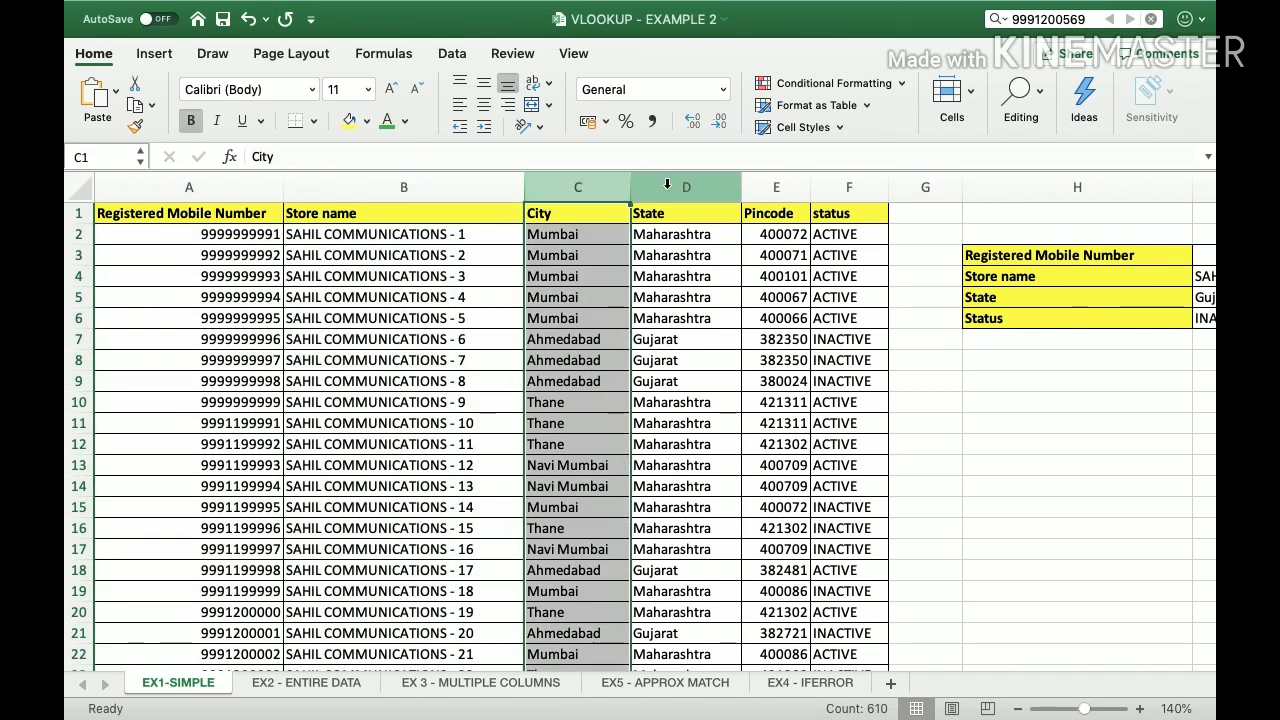
click(667, 184)
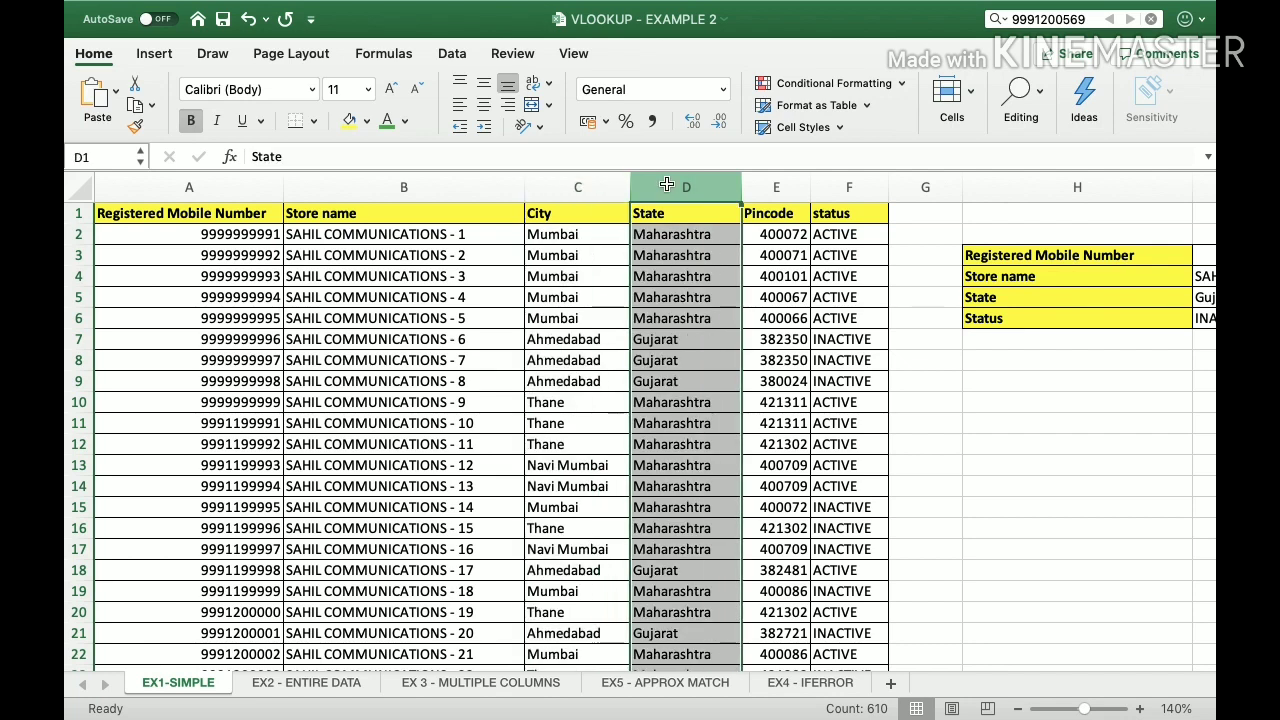
click(787, 179)
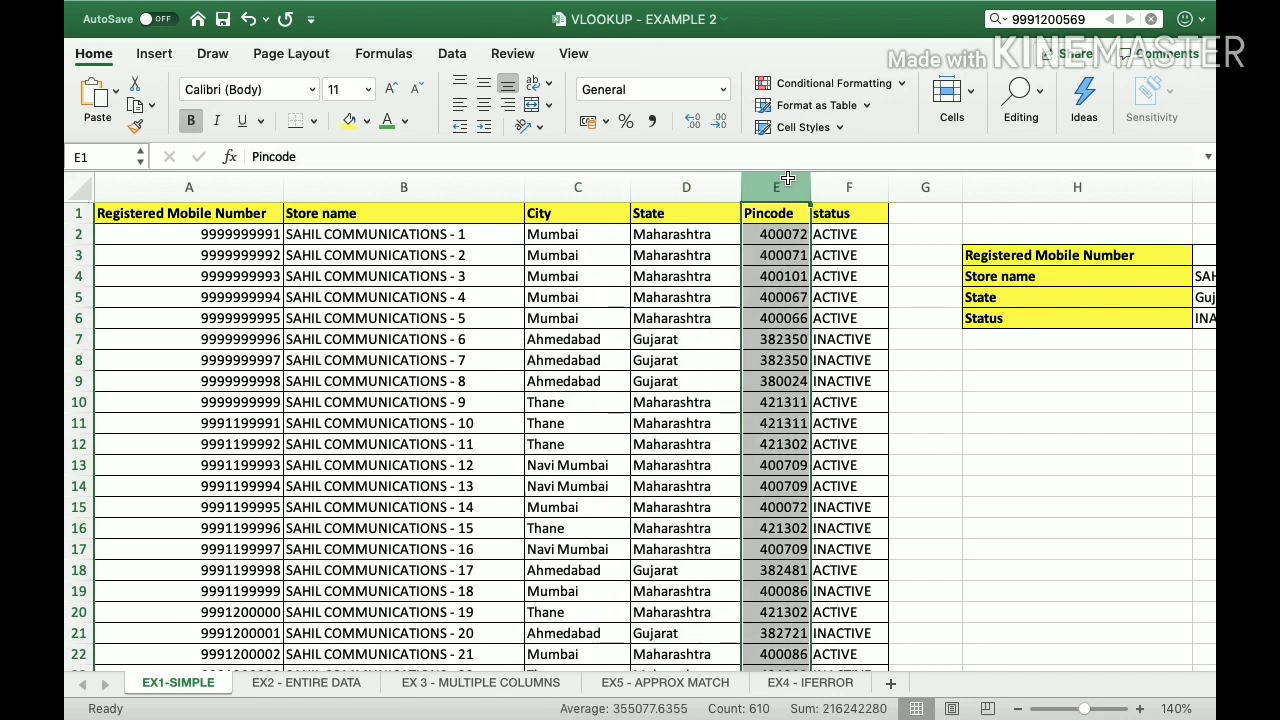
click(849, 189)
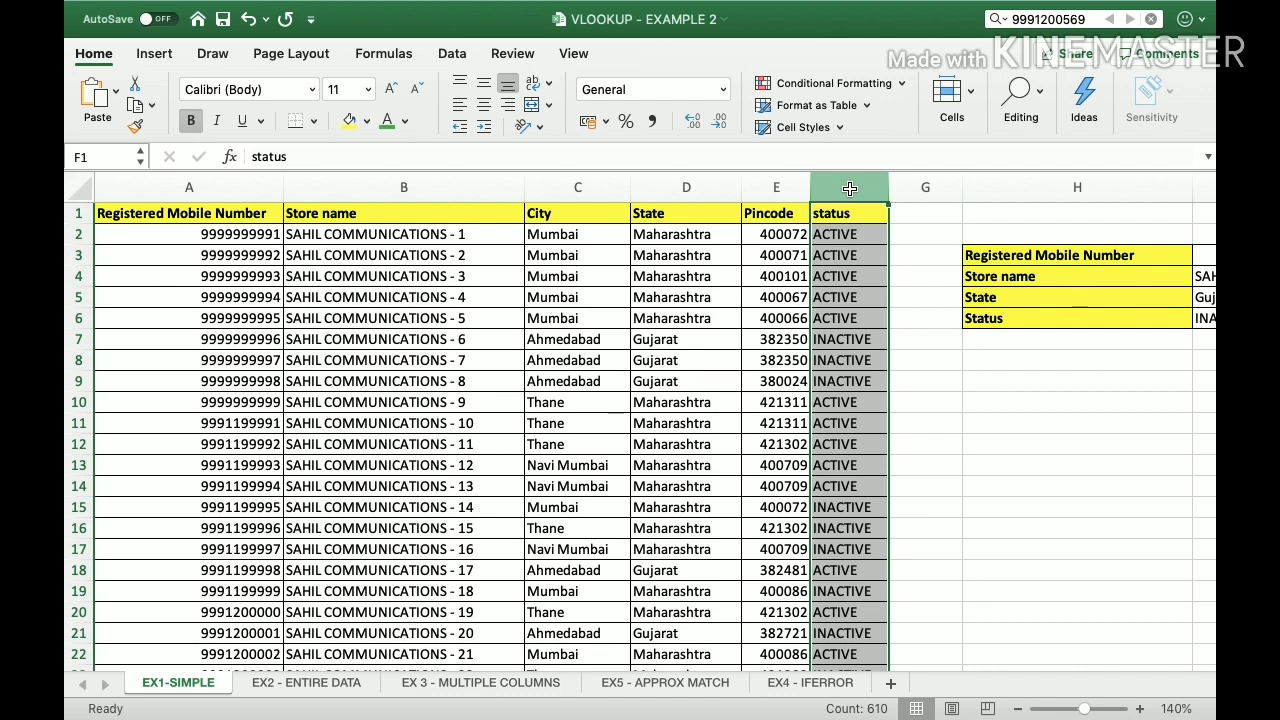
Step: Recheck the column positions of Store name, City, State, Pincode and status in EX1-SIMPLE
click(470, 183)
click(595, 186)
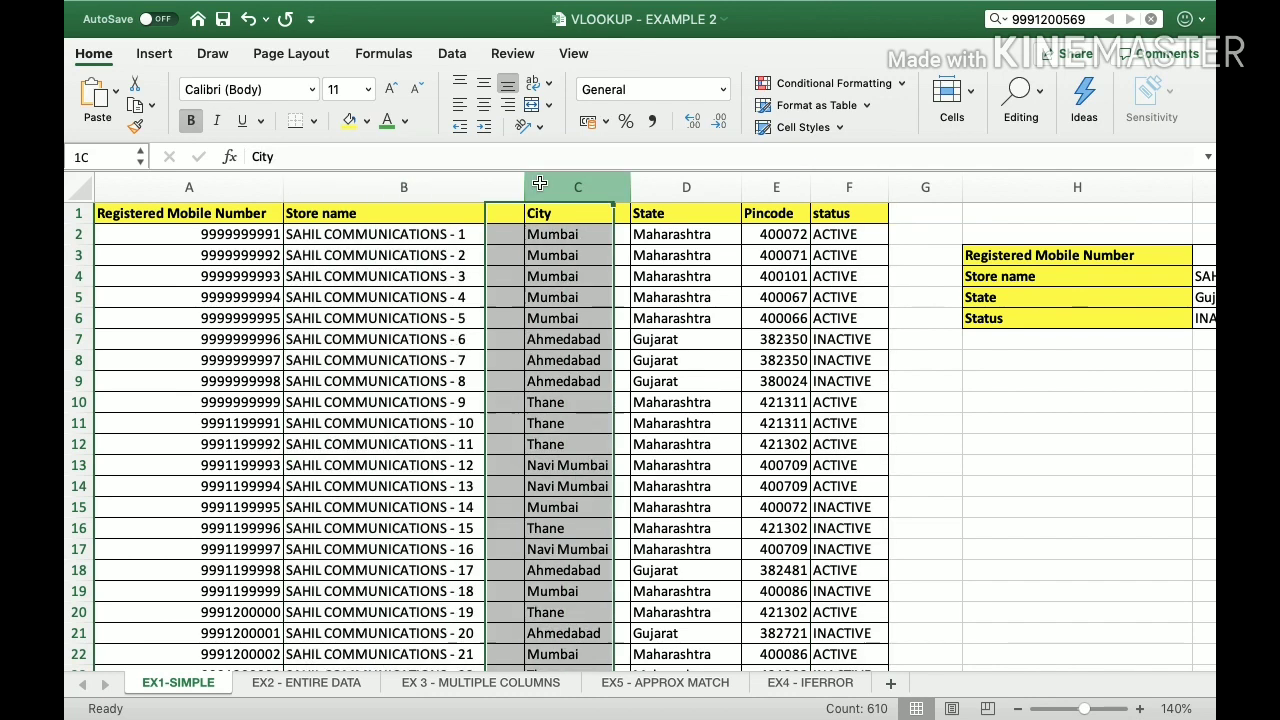
click(669, 184)
click(776, 187)
click(849, 187)
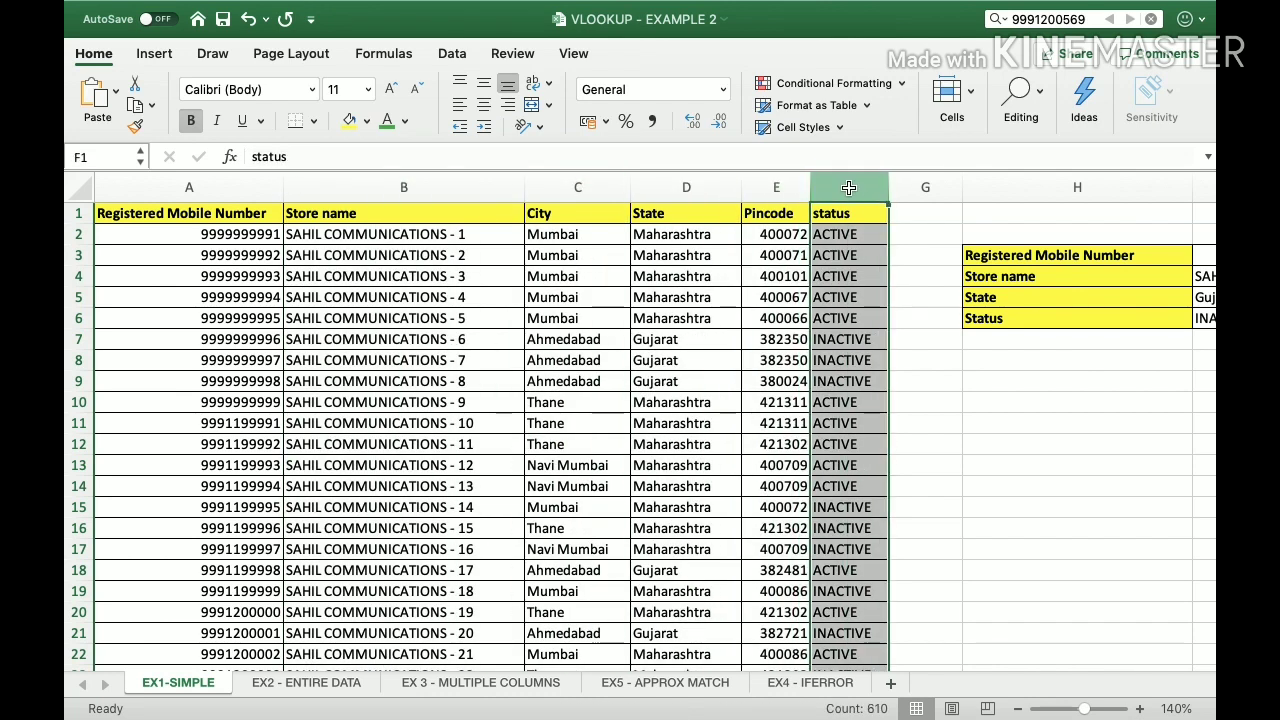
Step: In EX 3 - MULTIPLE COLUMNS, set the column index of the Store name VLOOKUP in B2 to 2
click(435, 686)
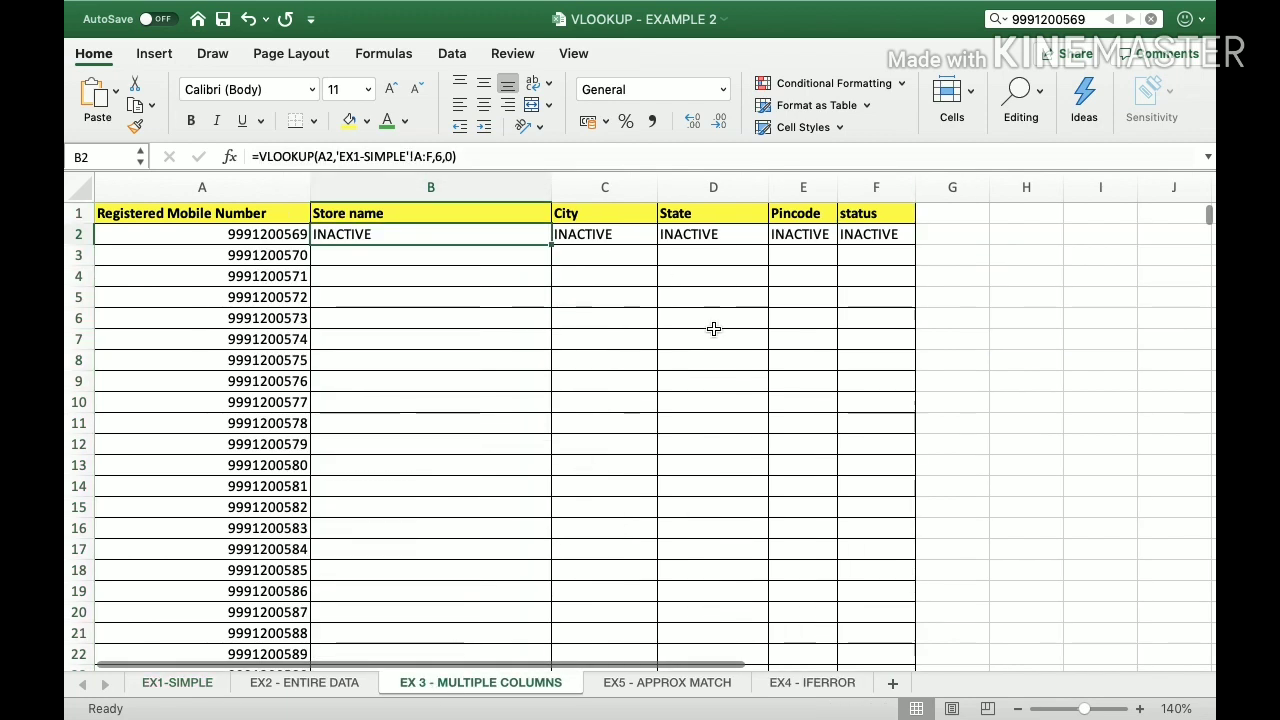
click(863, 240)
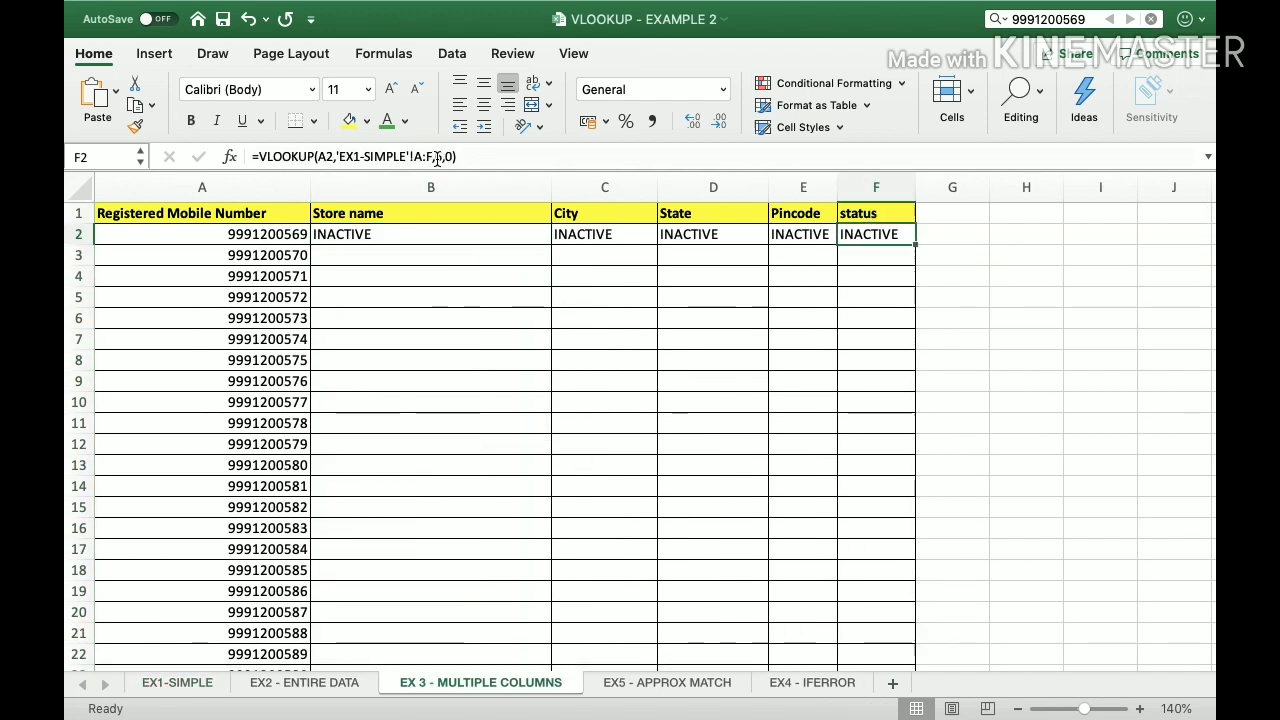
click(409, 234)
click(444, 157)
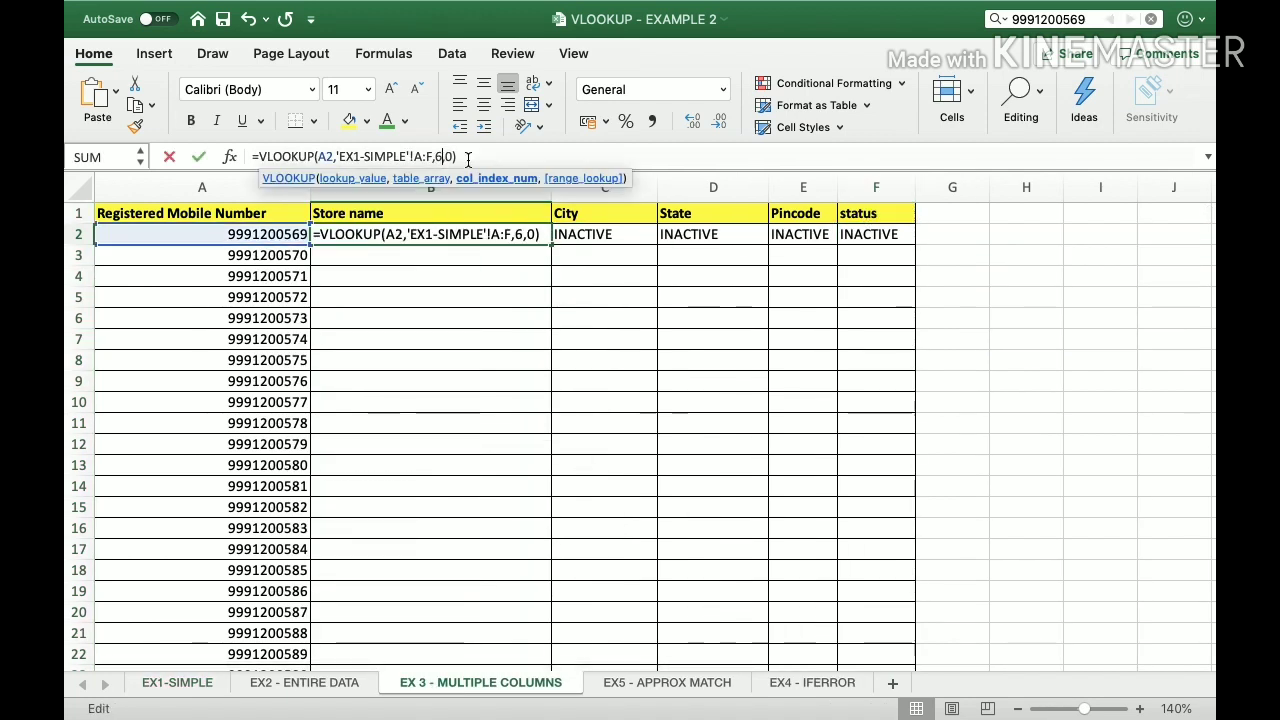
key(BackSpace)
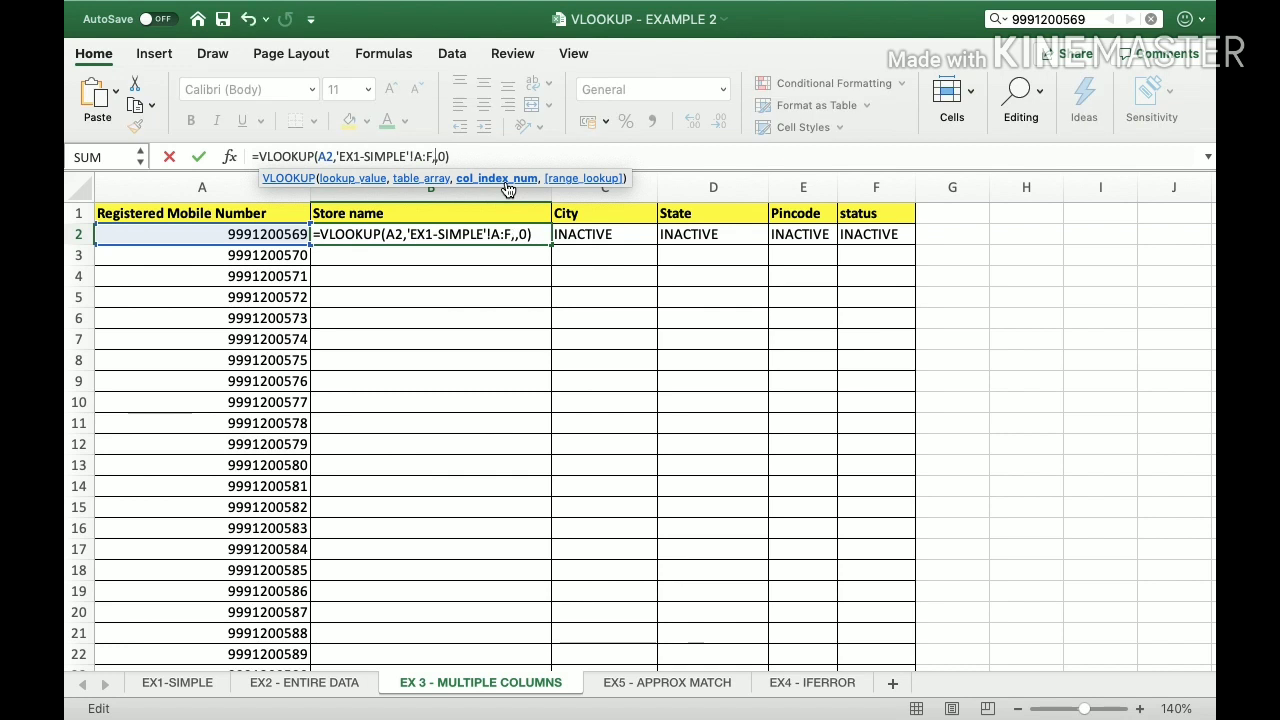
text(2)
key(Return)
key(Up)
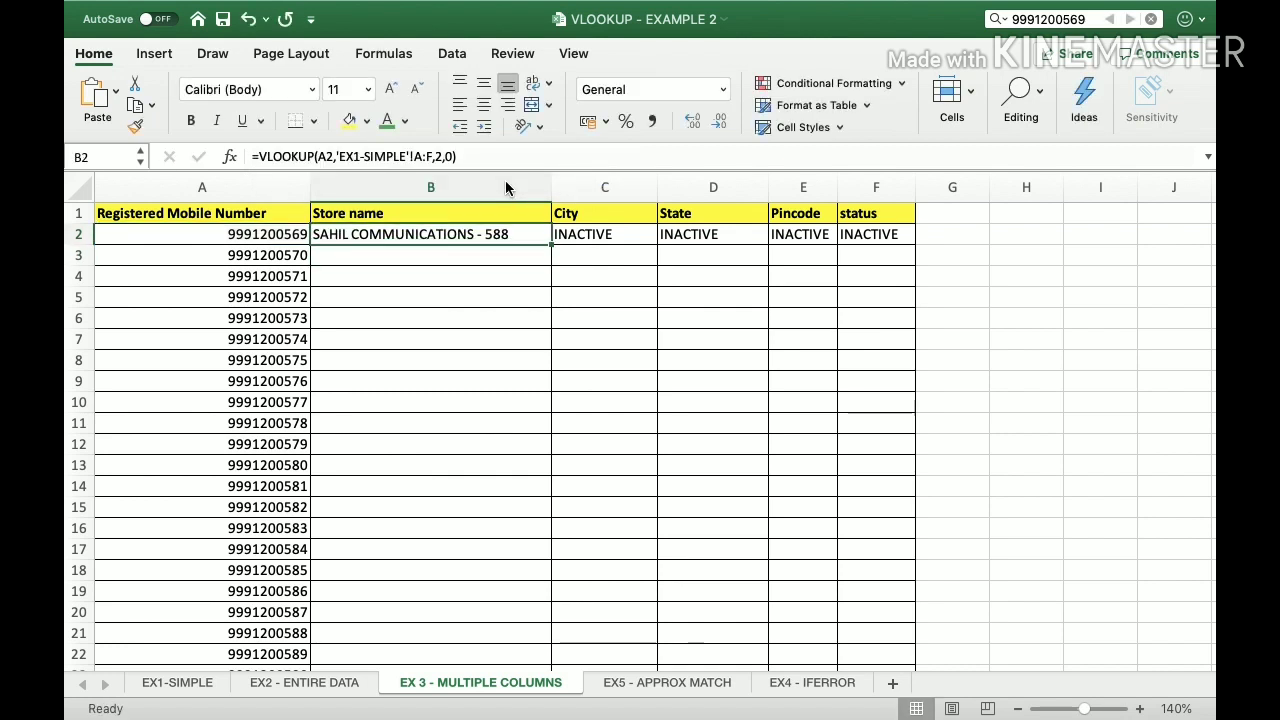
Step: Change the column index of the City VLOOKUP in C2 to 3
key(Right)
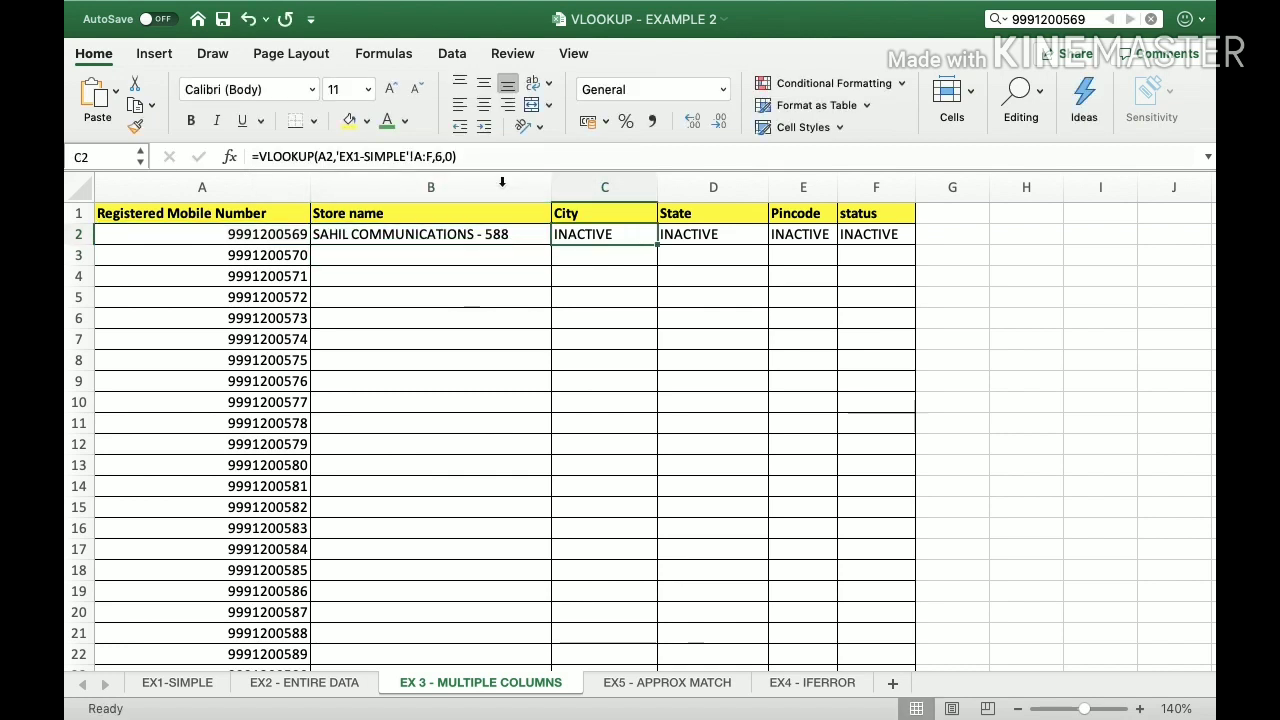
click(441, 157)
key(BackSpace)
text(3)
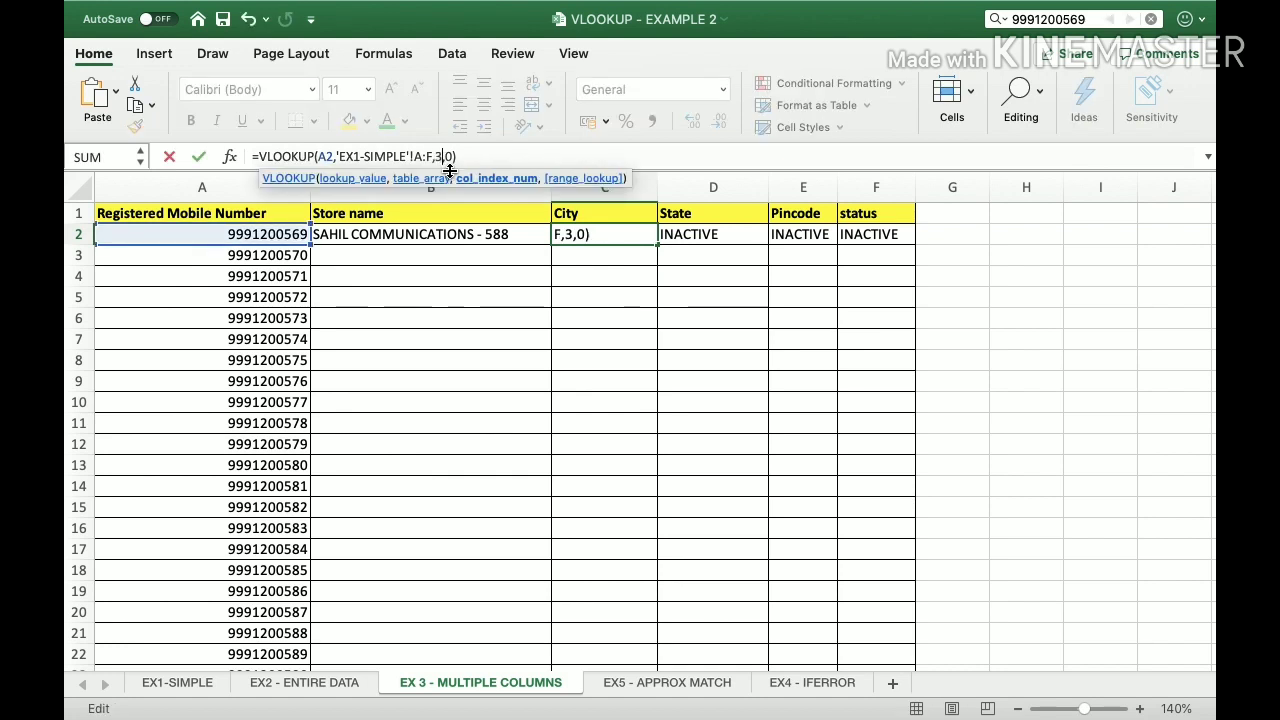
key(Return)
Step: Change the column index of the State VLOOKUP in D2 to 4
key(Up)
key(Right)
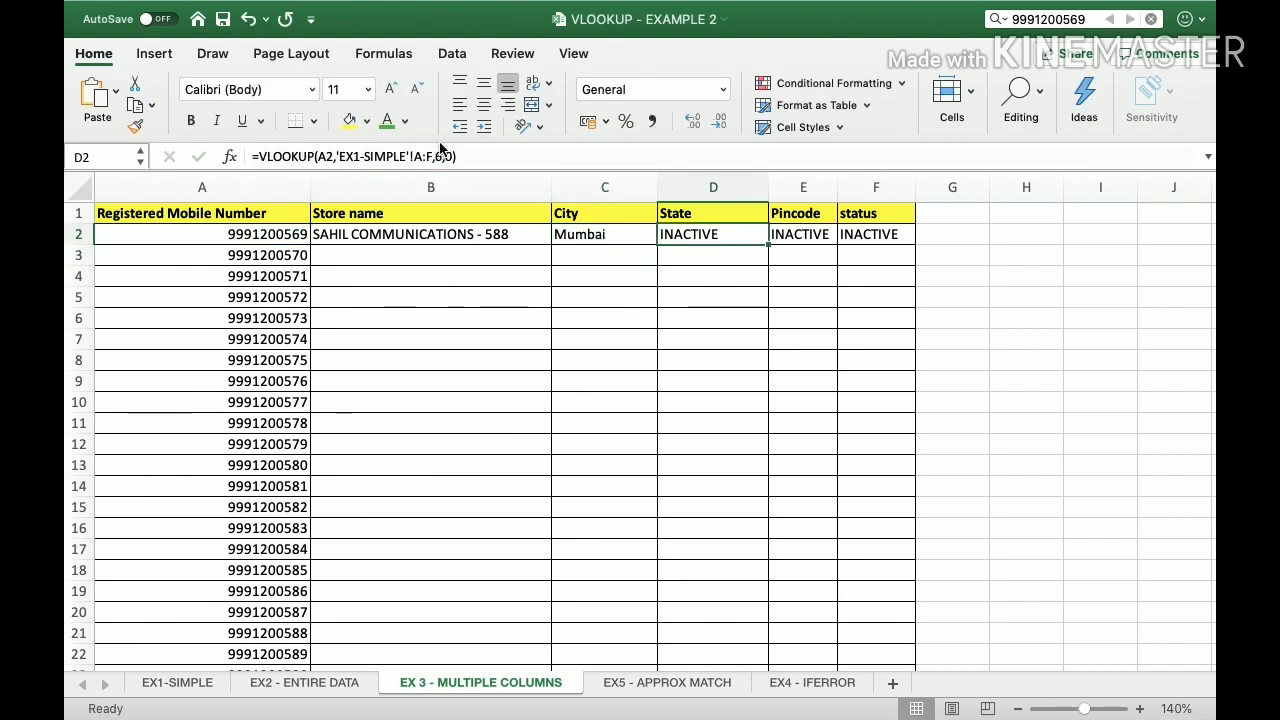
click(441, 153)
key(BackSpace)
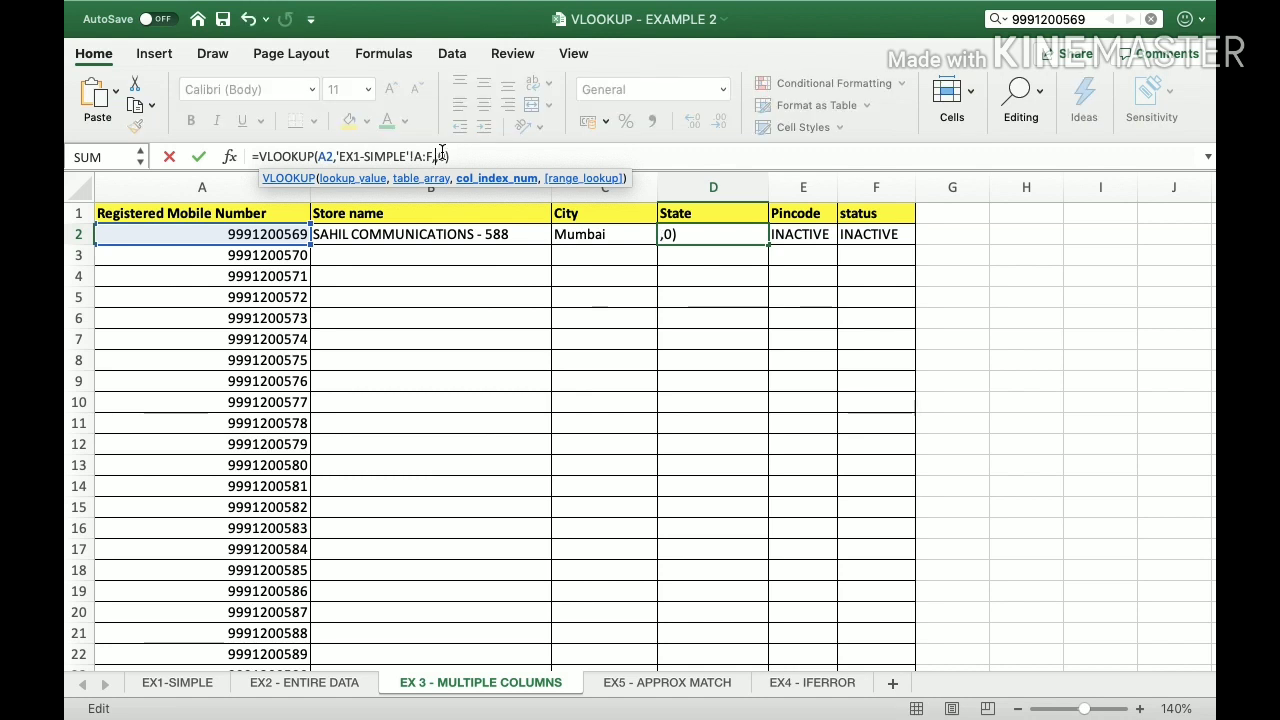
text(4)
key(Return)
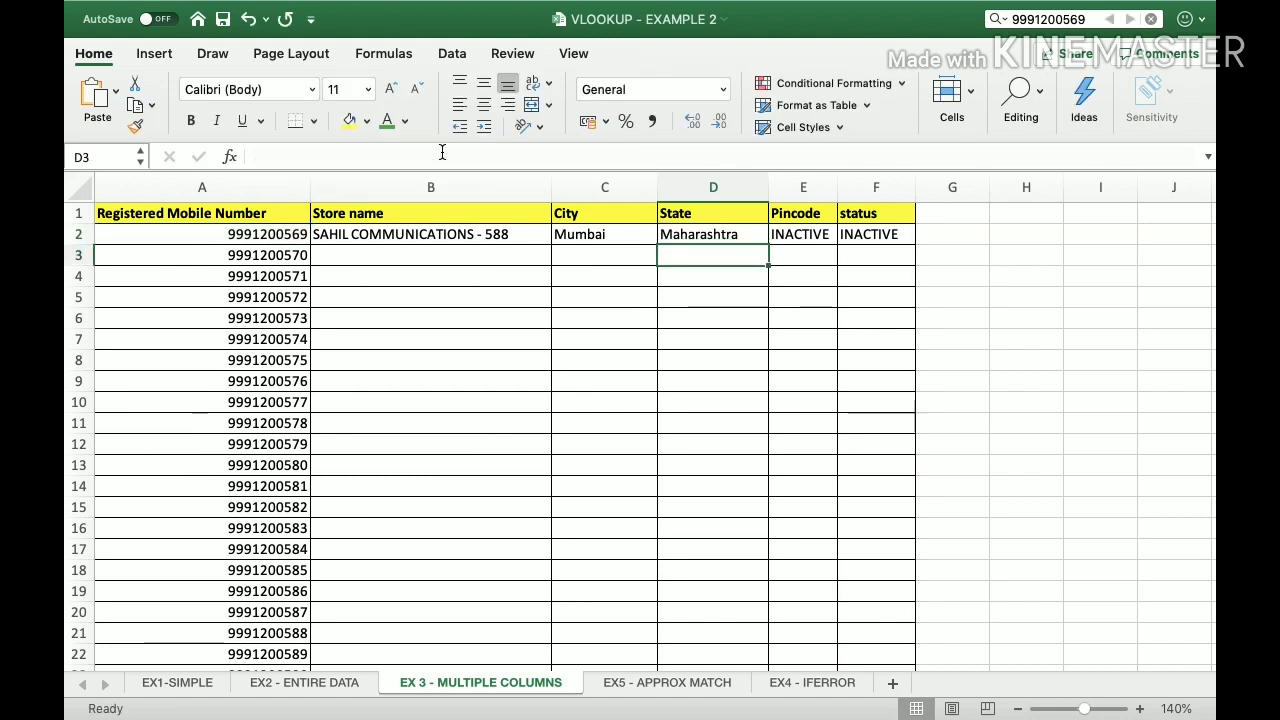
Step: Change the column index of the Pincode VLOOKUP in E2 to 5
click(797, 232)
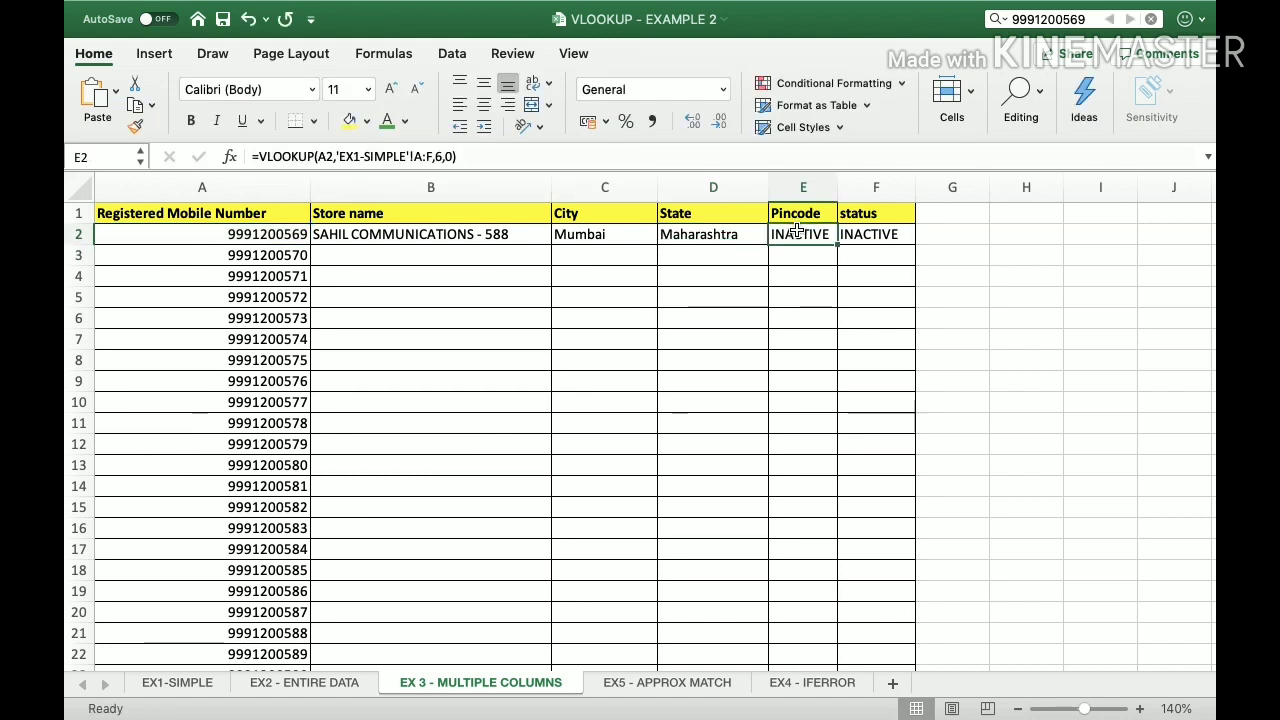
click(441, 157)
key(BackSpace)
text(5)
key(Return)
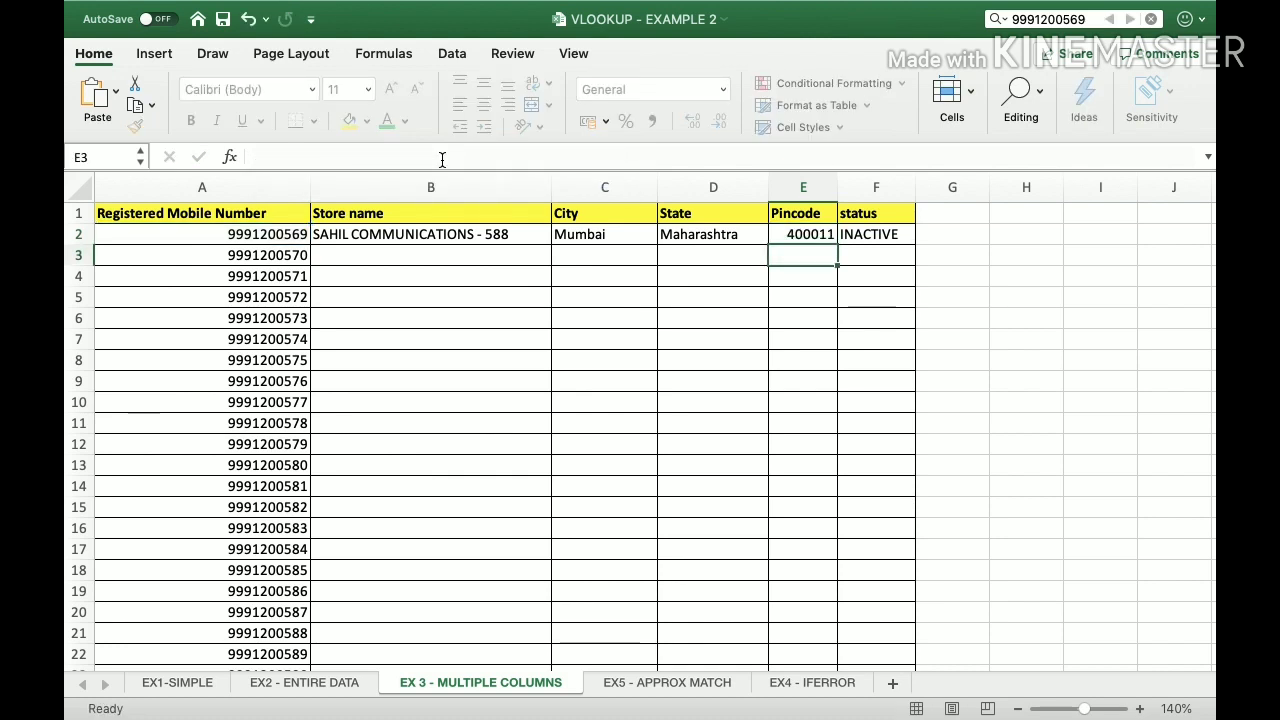
Step: Copy the five VLOOKUP formulas in B2:F2, from Store name to status
key(Up)
key(Left)
key(Left)
key(Left)
key(shift+Right)
key(shift+Right)
key(shift+Right)
key(shift+Right)
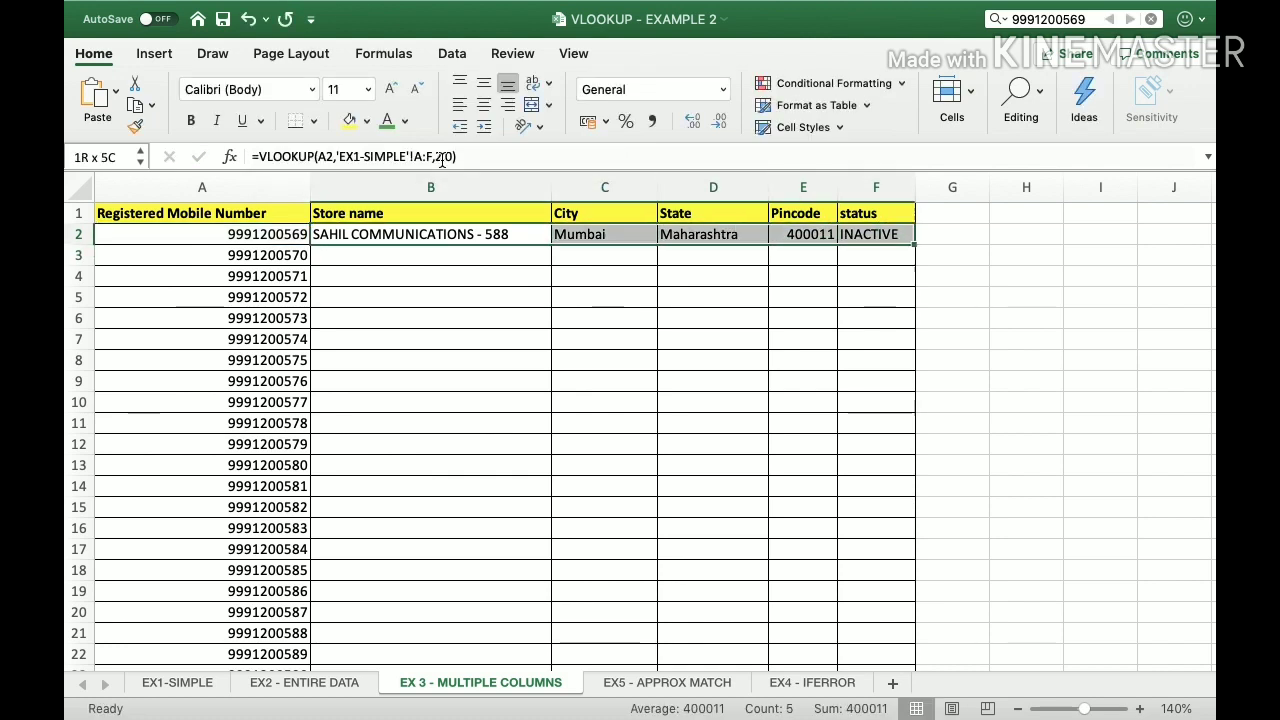
key(super+c)
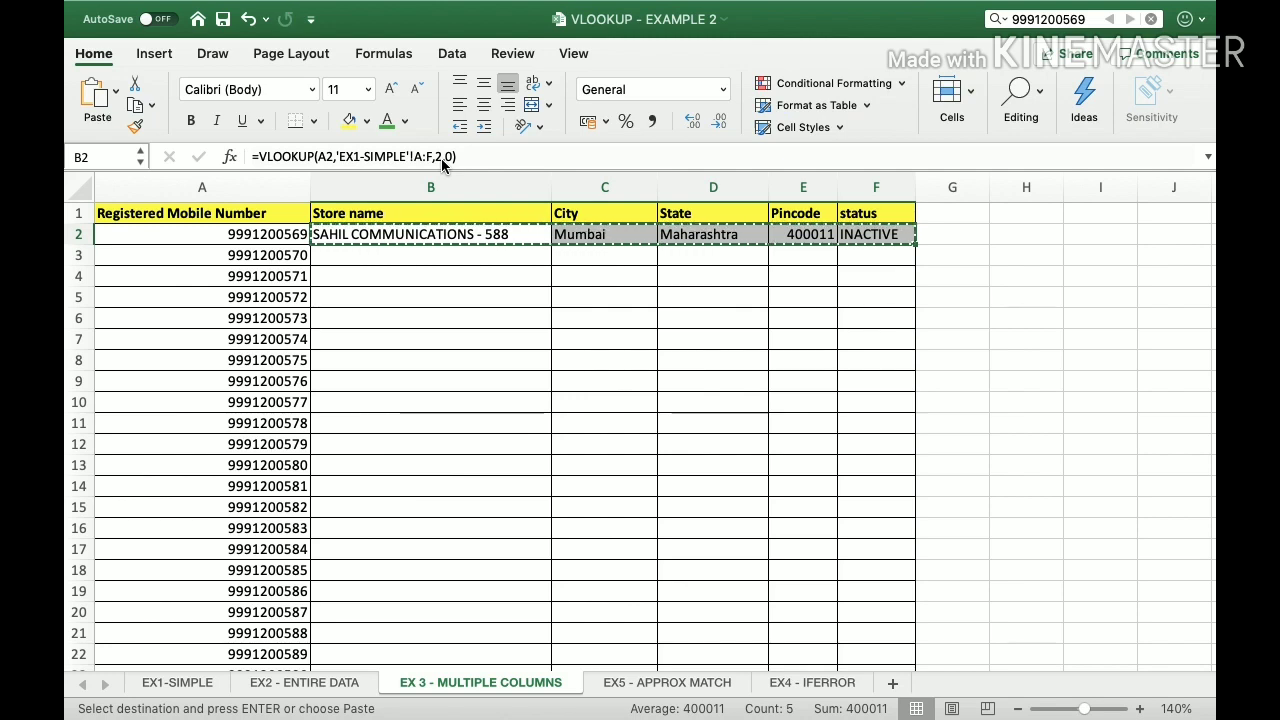
Step: Check how far down the Registered Mobile Number list in column A extends and return to its first entry
key(Left)
key(super+Down)
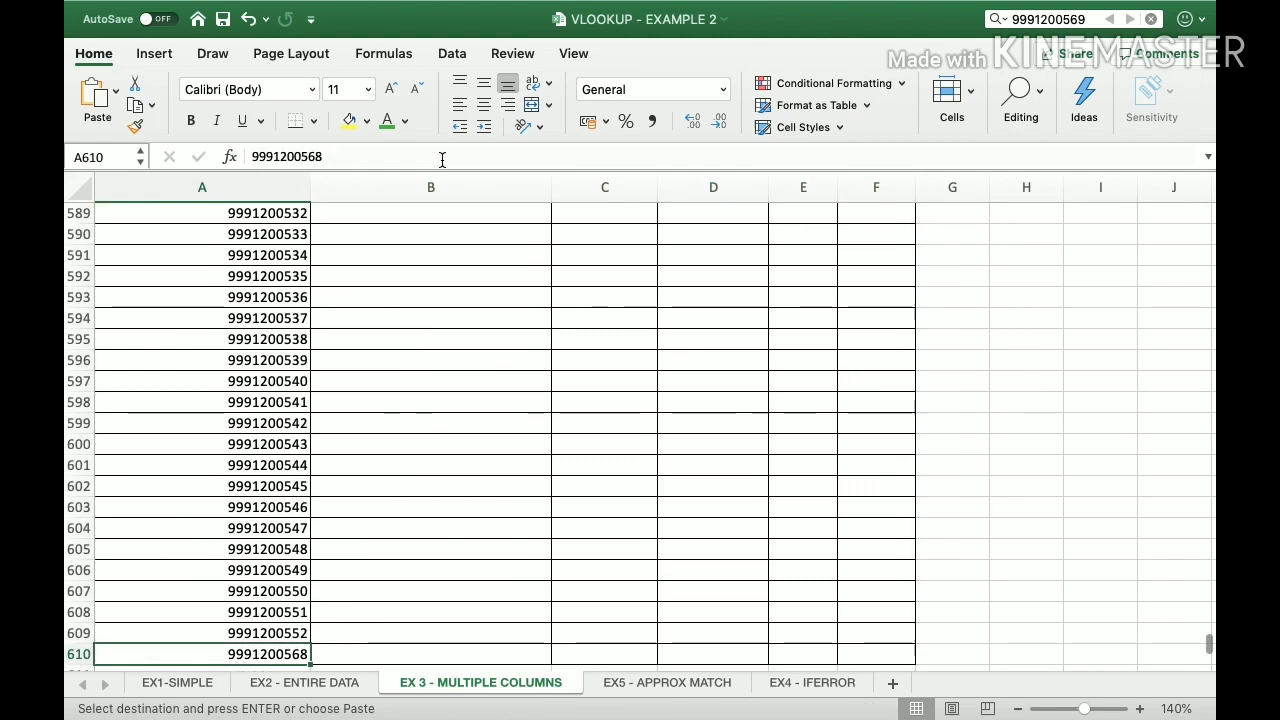
key(Right)
key(Left)
key(super+Up)
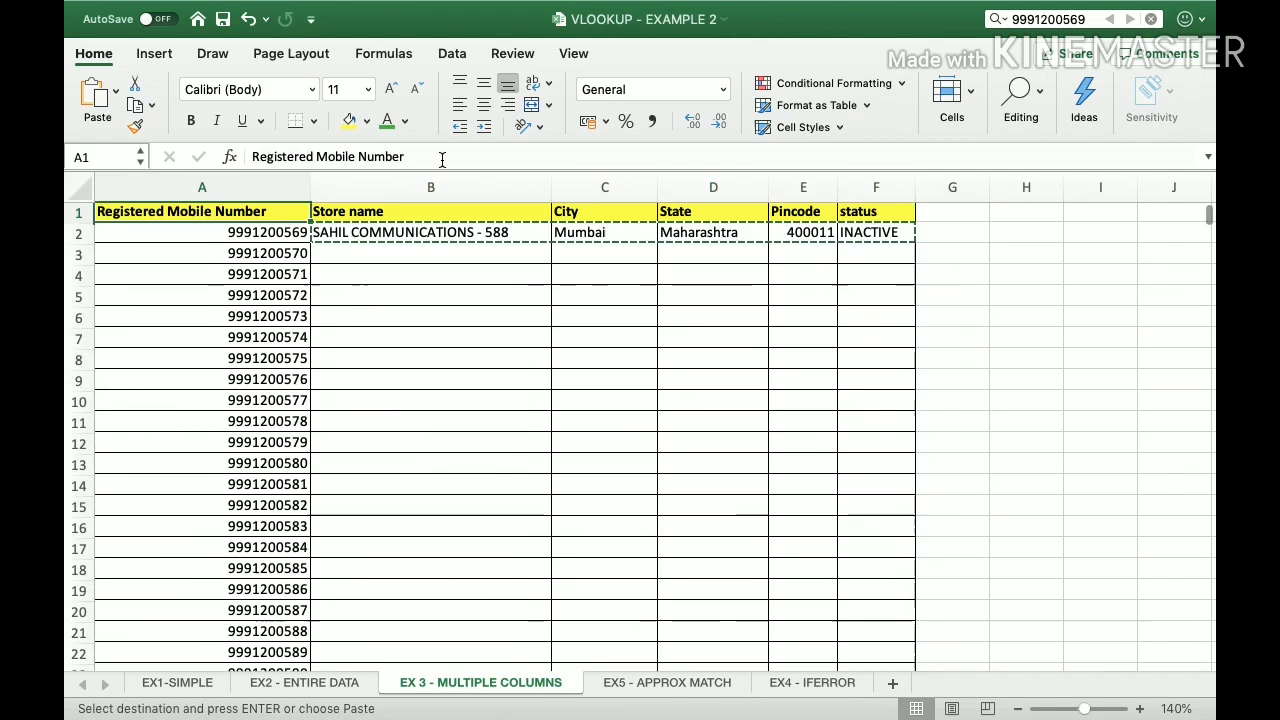
key(Down)
key(Down)
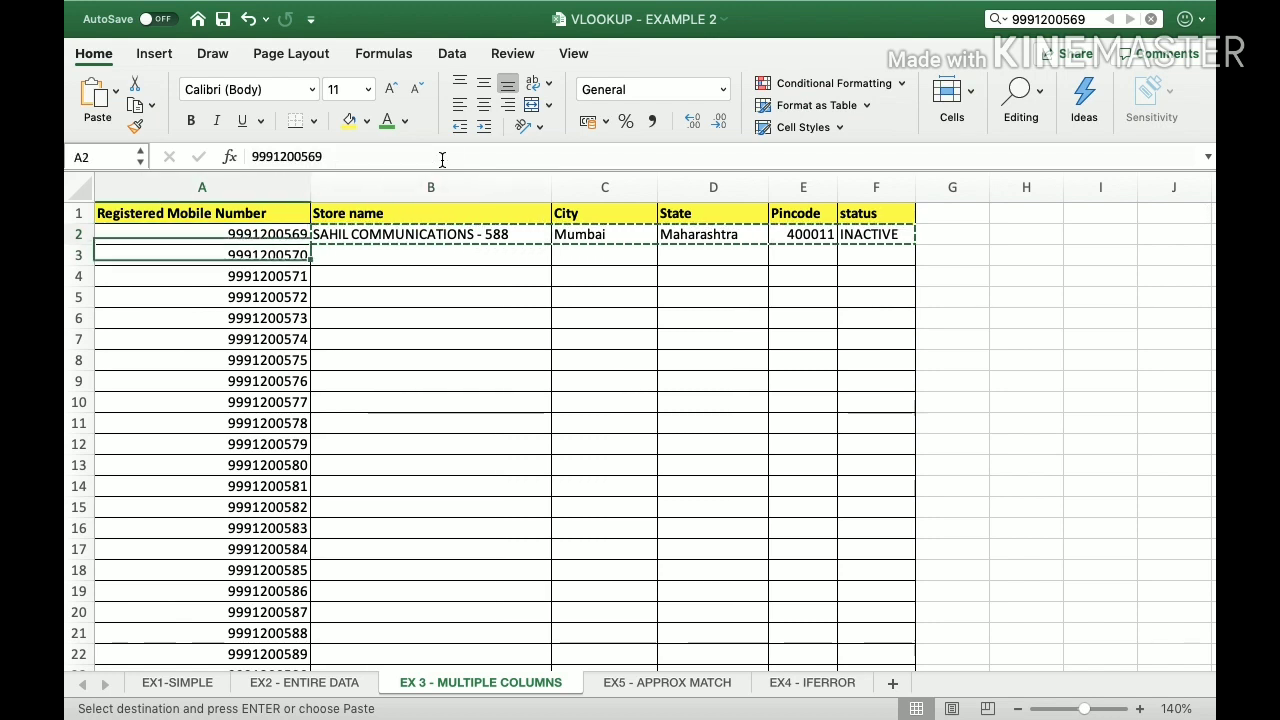
key(Up)
key(Down)
key(Up)
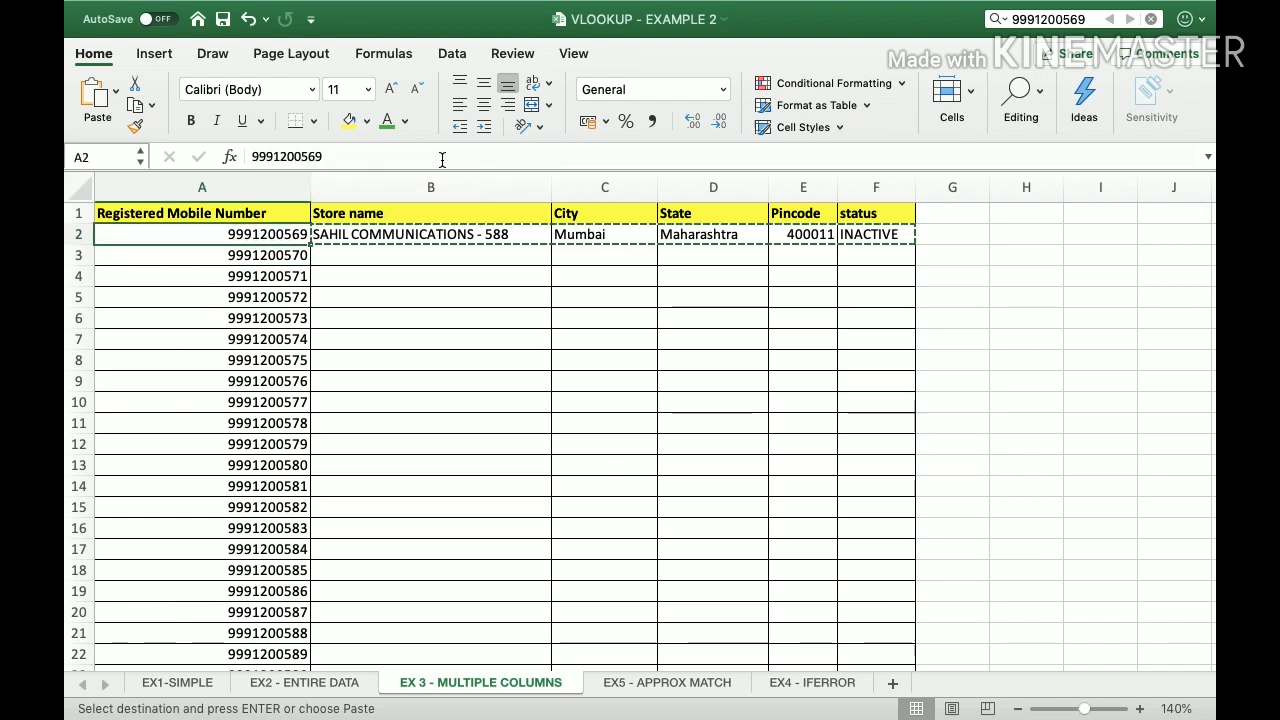
Step: Paste the copied formulas into columns B to F for every mobile number, from row 2 down to row 610
key(super+Down)
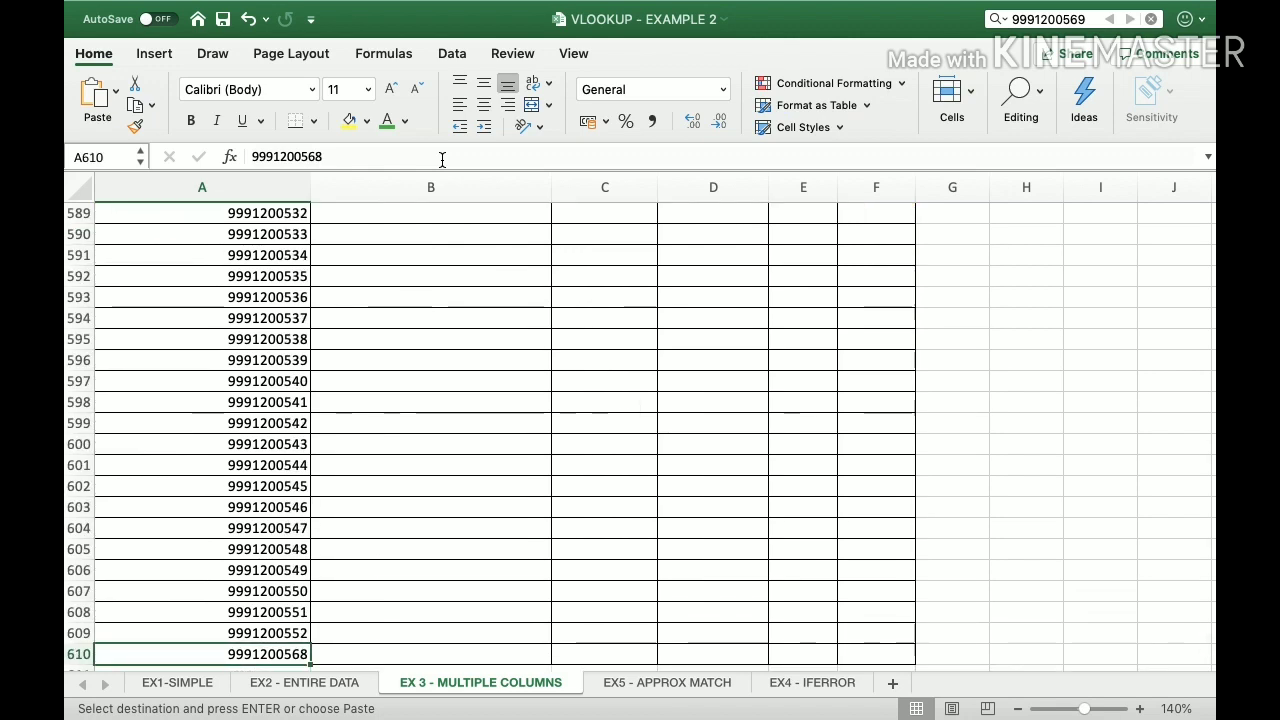
key(Right)
key(shift+Right)
key(shift+Right)
key(shift+Right)
key(shift+Right)
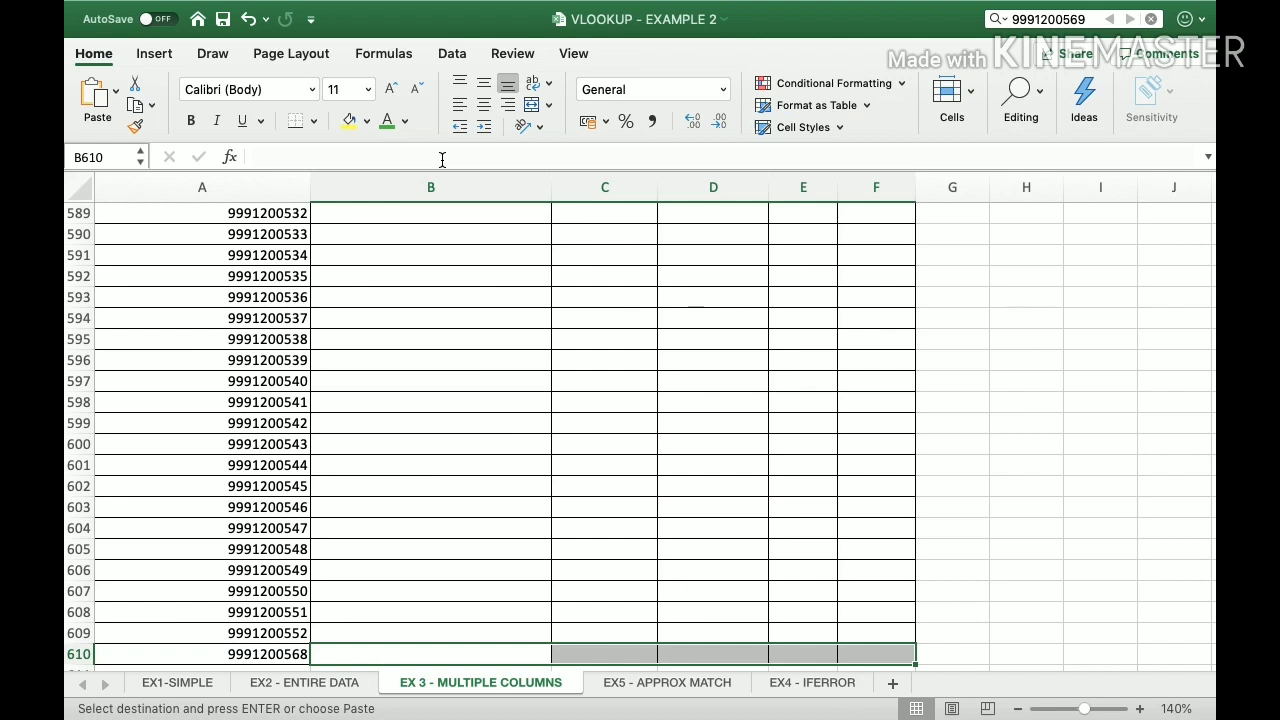
key(super+shift+Up)
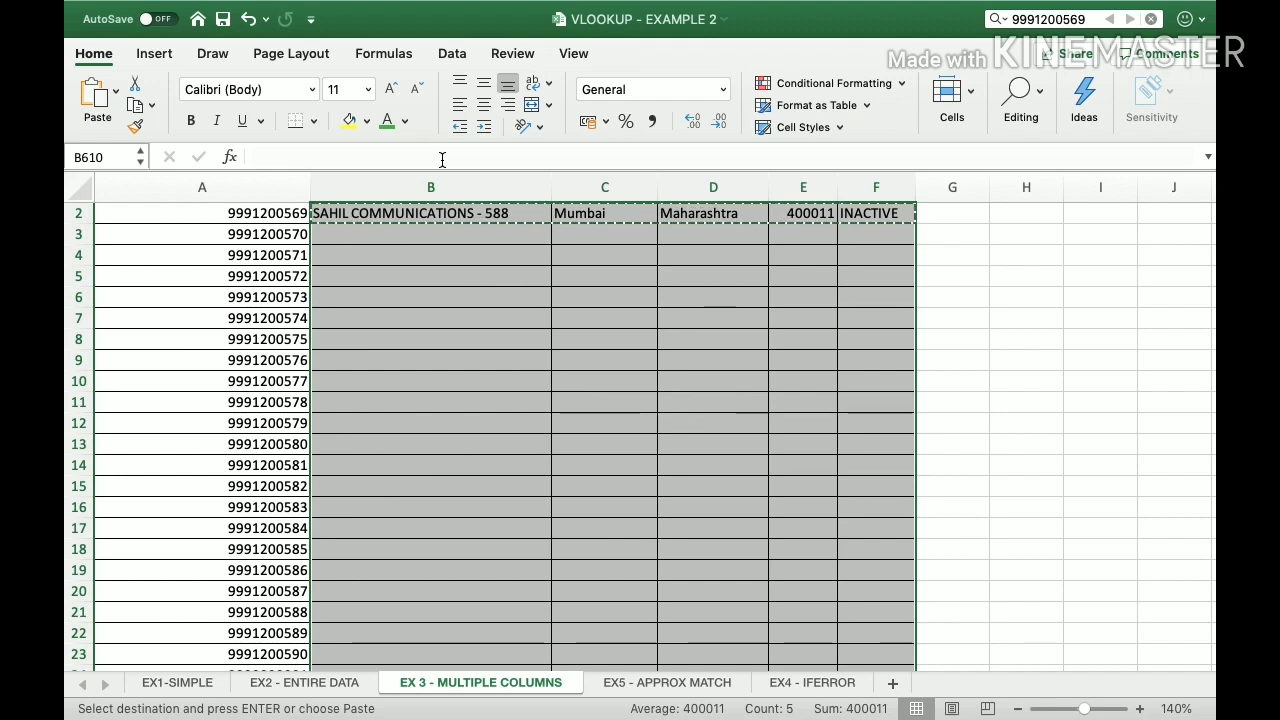
key(super+v)
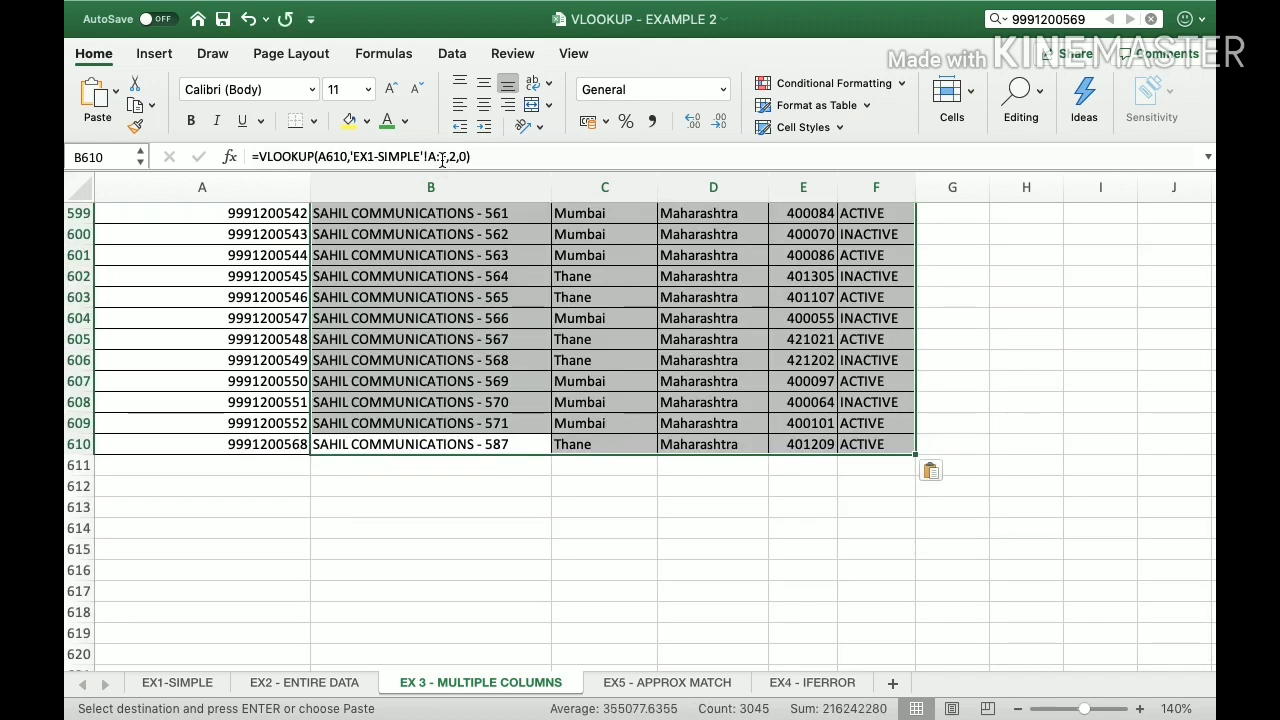
Step: Examine the filled lookup results and their formulas in rows 2 to 4, from Store name to status
key(super+Up)
key(Down)
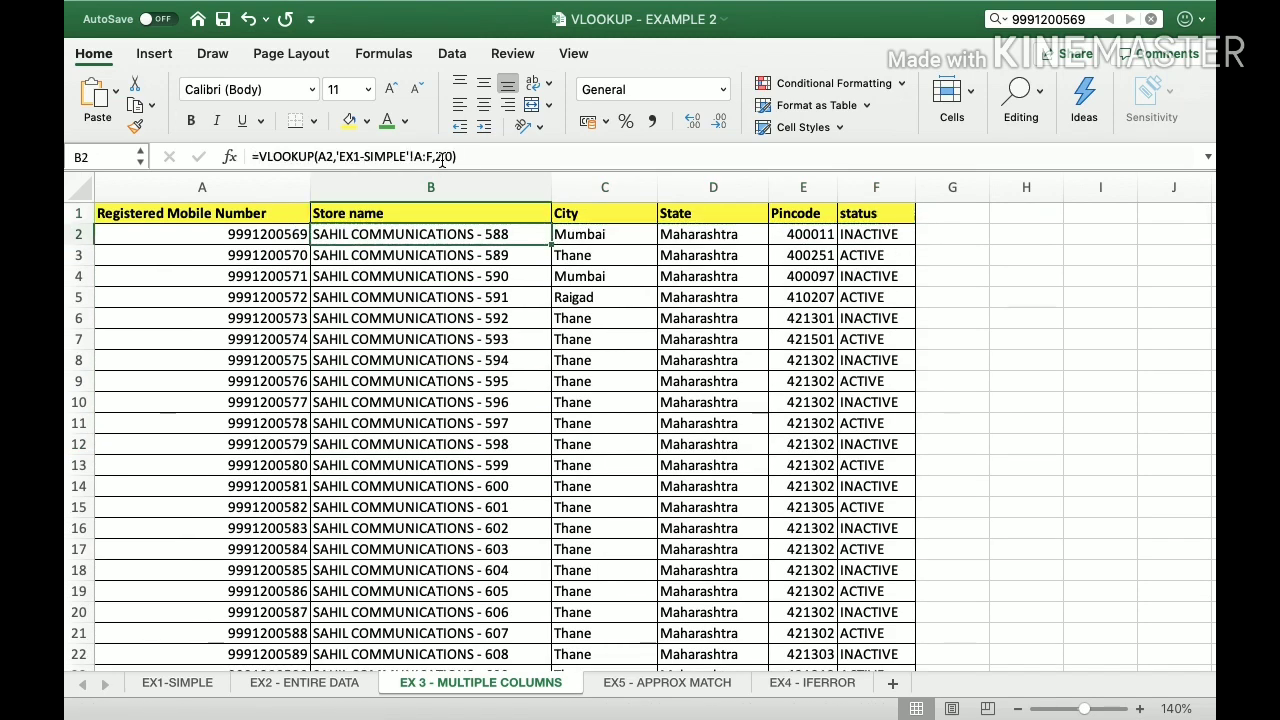
key(Down)
key(Right)
key(Right)
key(Right)
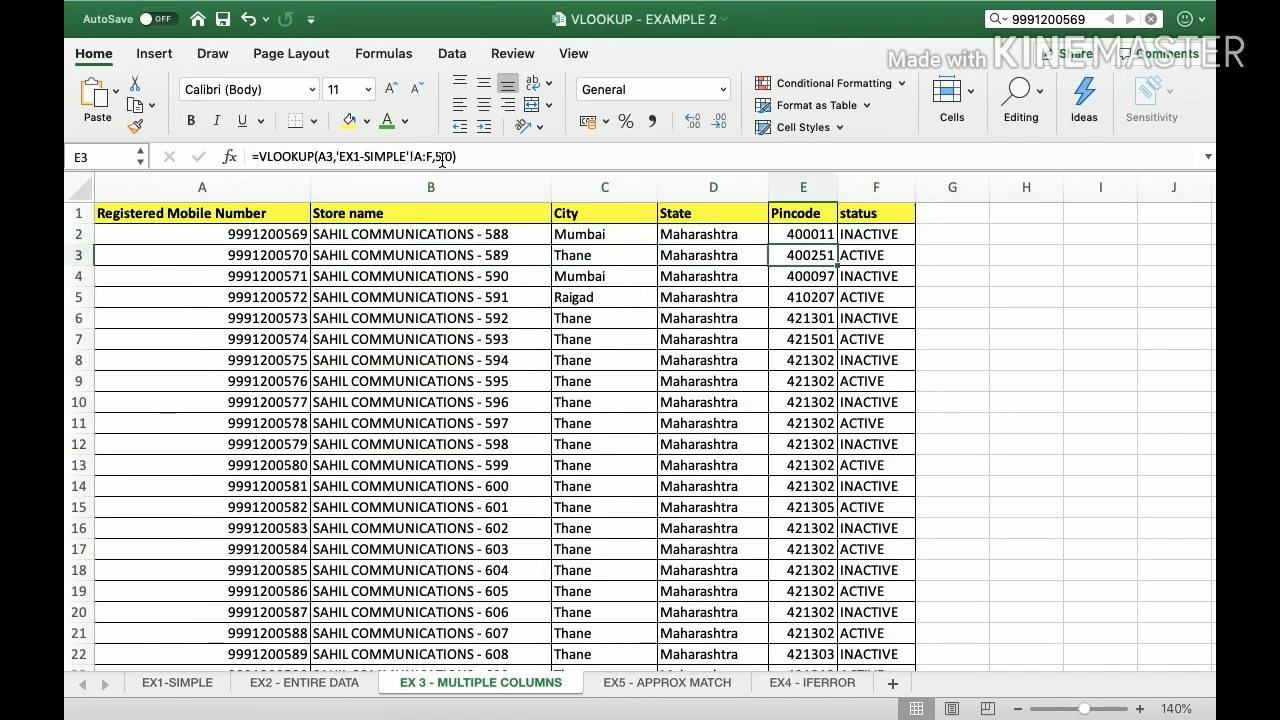
key(Left)
key(Left)
key(Left)
key(Left)
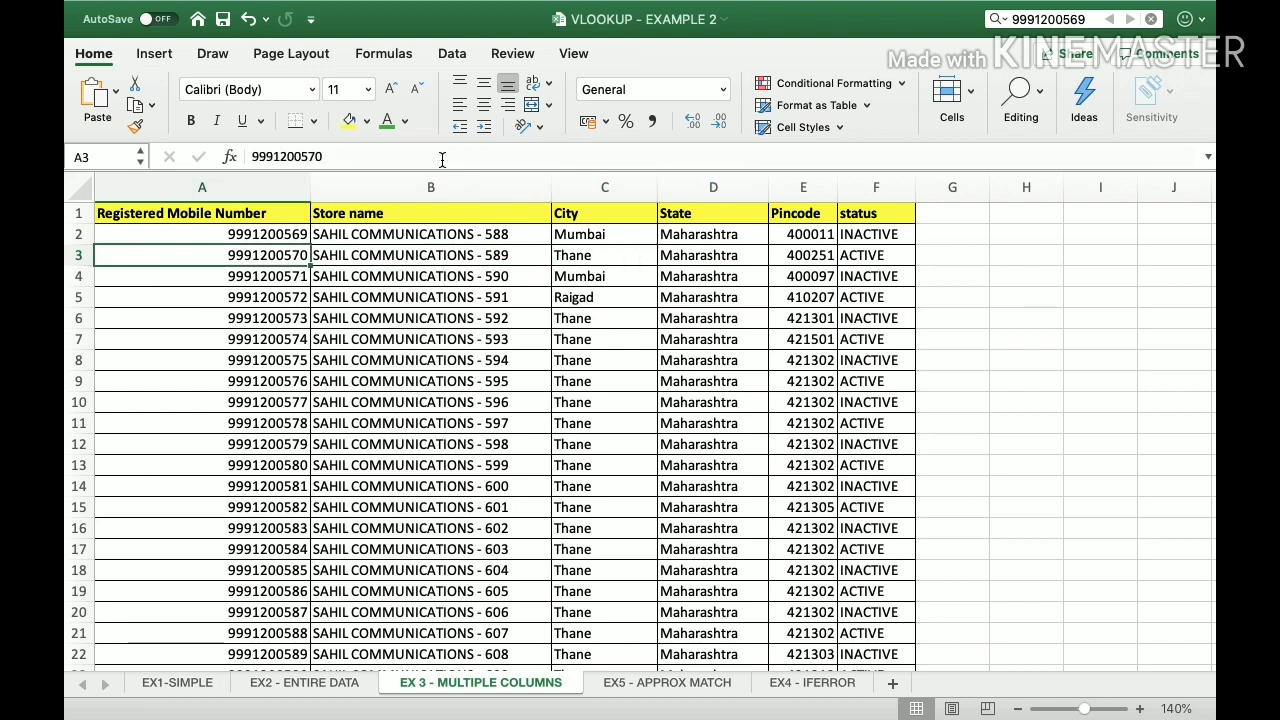
key(Down)
key(Right)
key(Right)
key(Right)
key(Right)
key(Right)
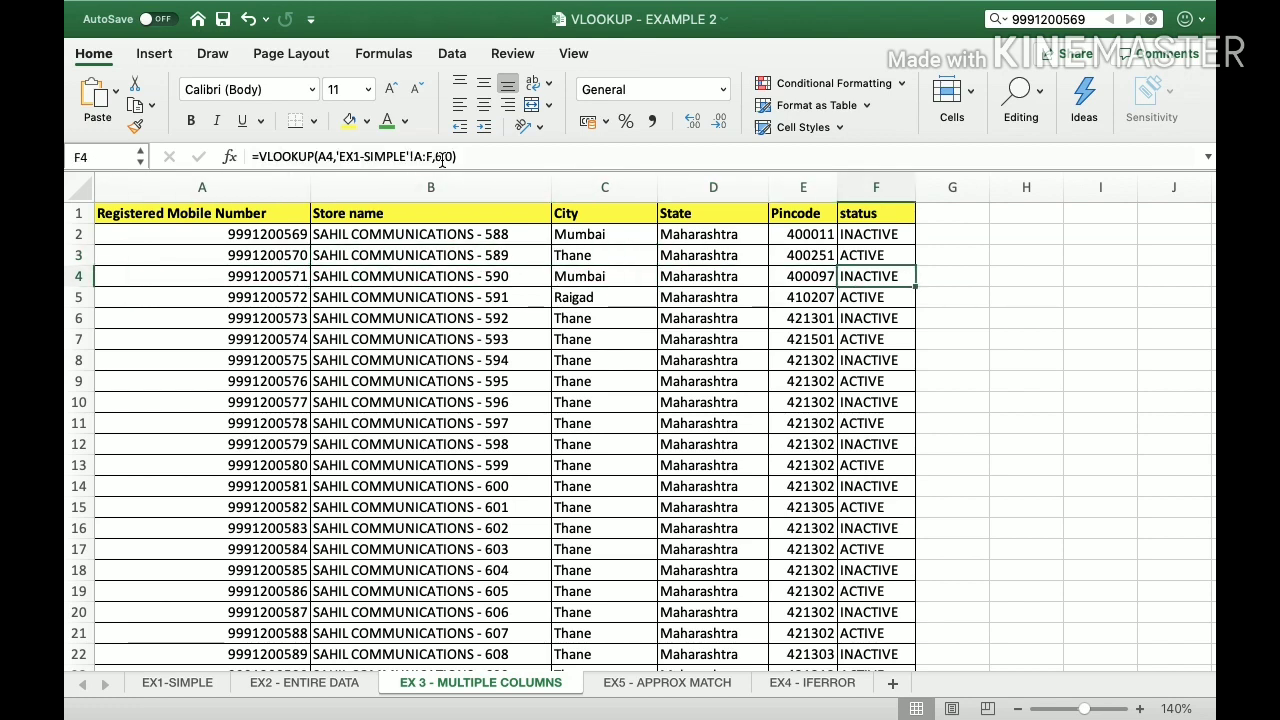
key(Up)
key(Up)
key(Left)
key(Left)
key(Left)
key(Left)
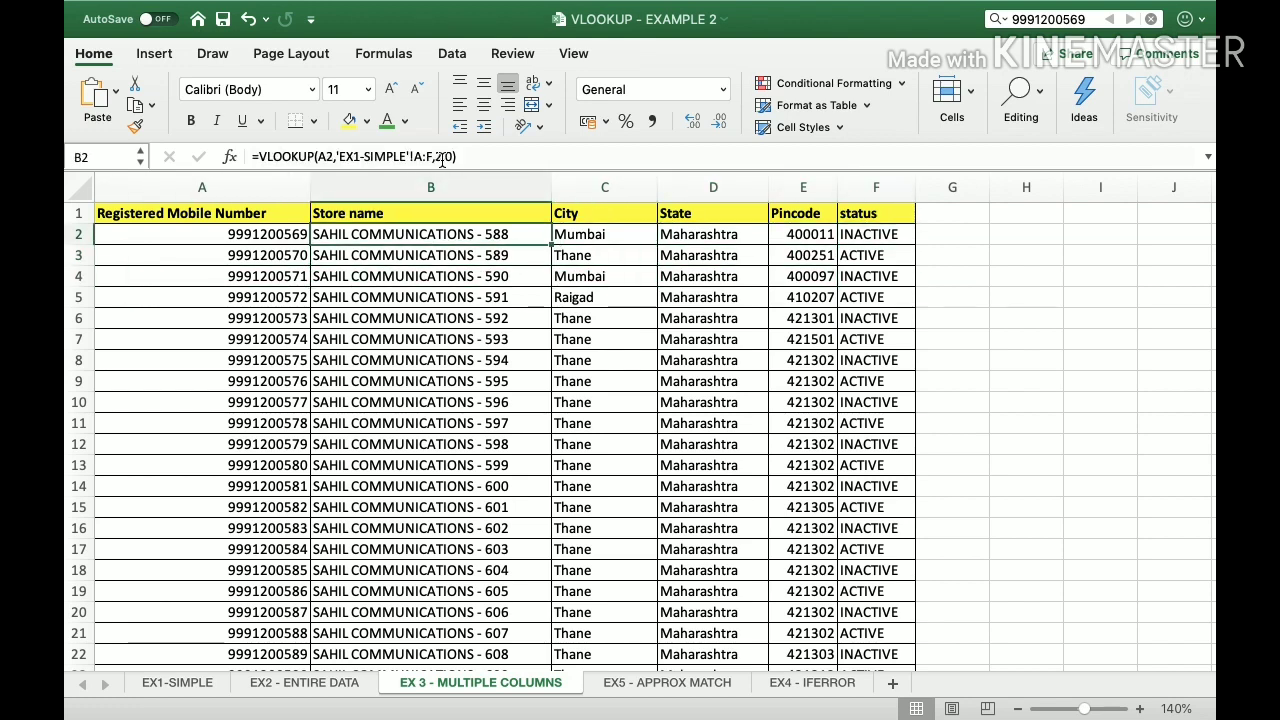
Step: Review the header cells from Store name to status to see which fields the lookups retrieve
key(Down)
key(Up)
key(Up)
key(Left)
key(Right)
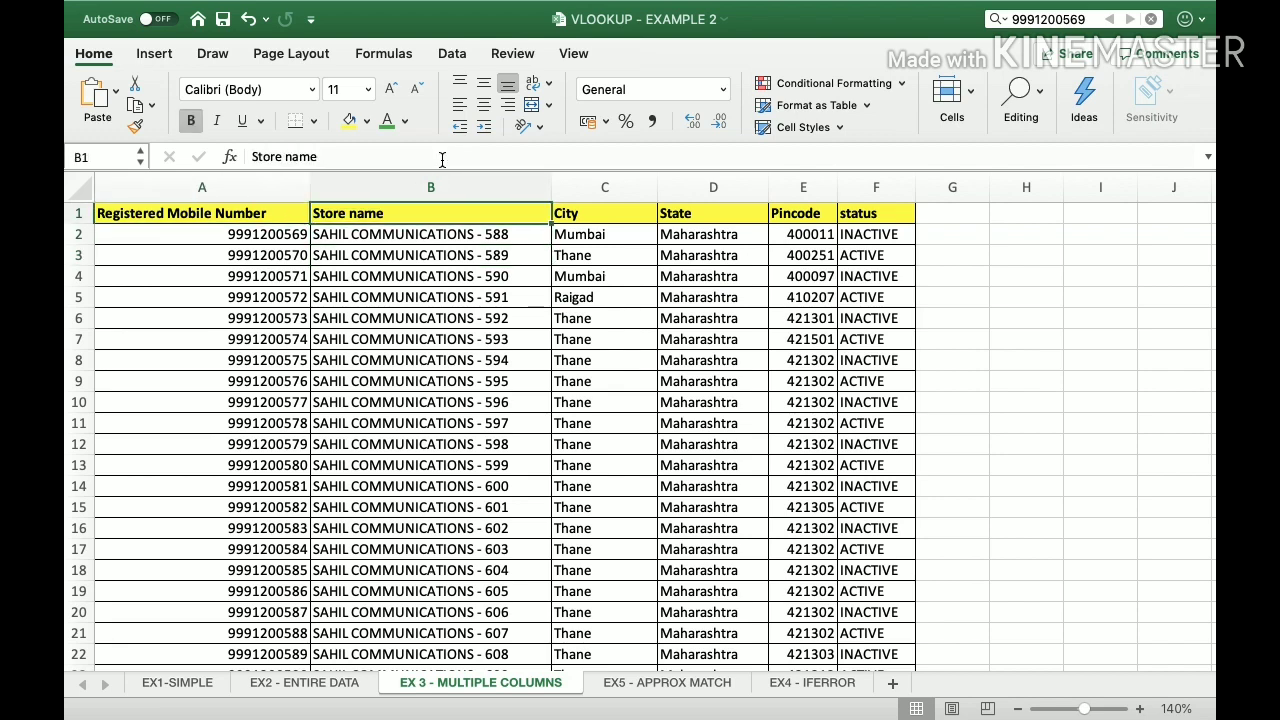
key(super+space)
key(Escape)
key(Right)
key(Right)
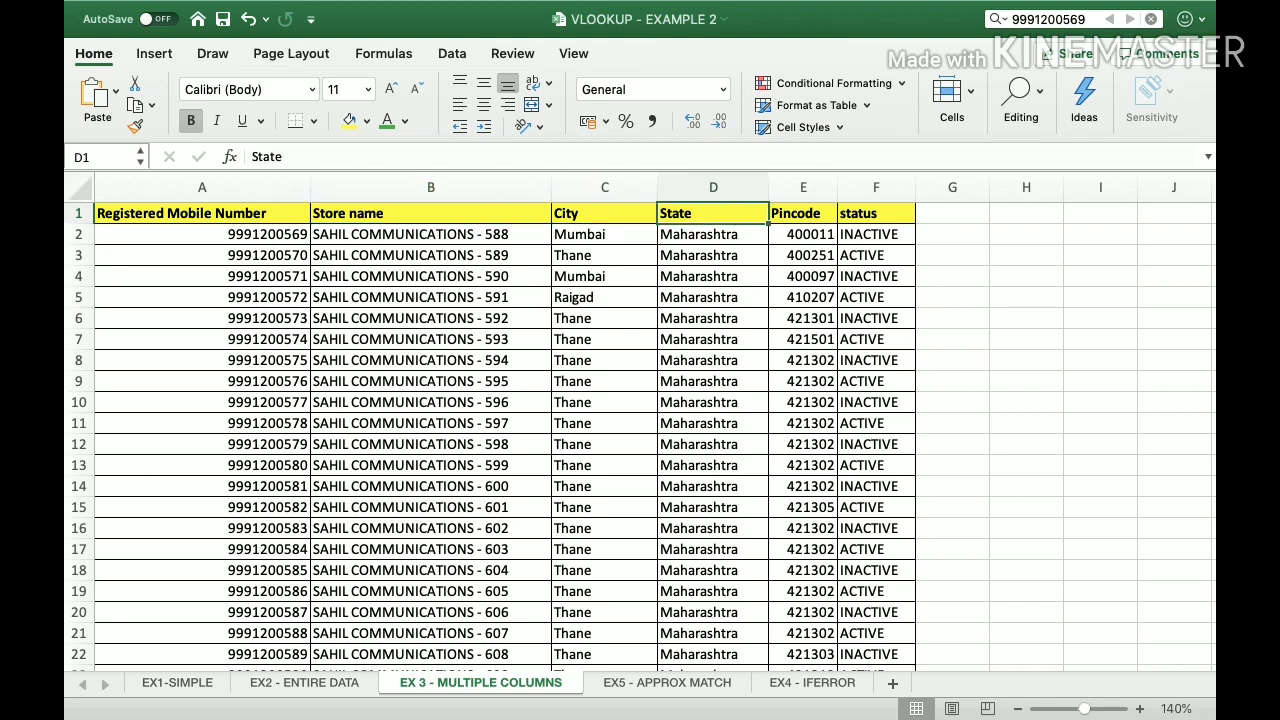
key(Right)
key(Right)
key(Left)
key(Left)
key(Left)
key(Left)
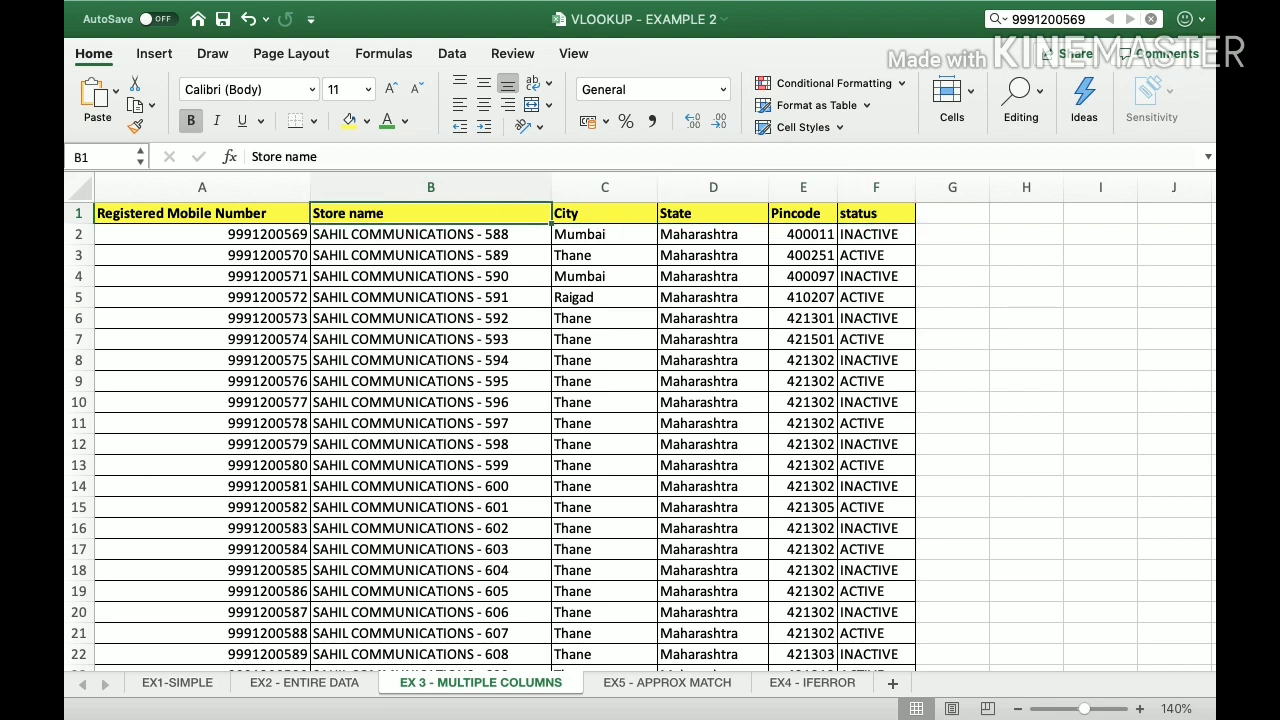
key(shift+Right)
key(shift+Right)
key(shift+Right)
Step: Compare the VLOOKUP column indexes in row 2 across cells B2 to F2
key(Down)
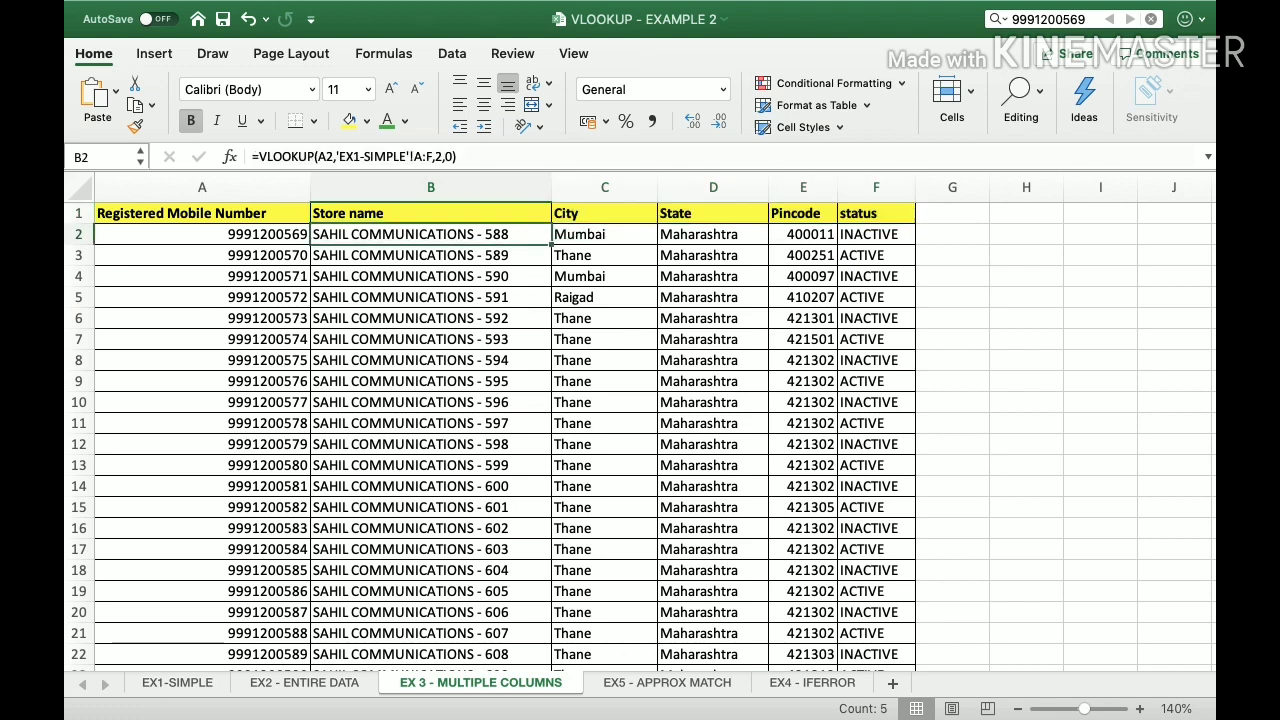
key(Right)
key(Right)
key(Left)
key(Left)
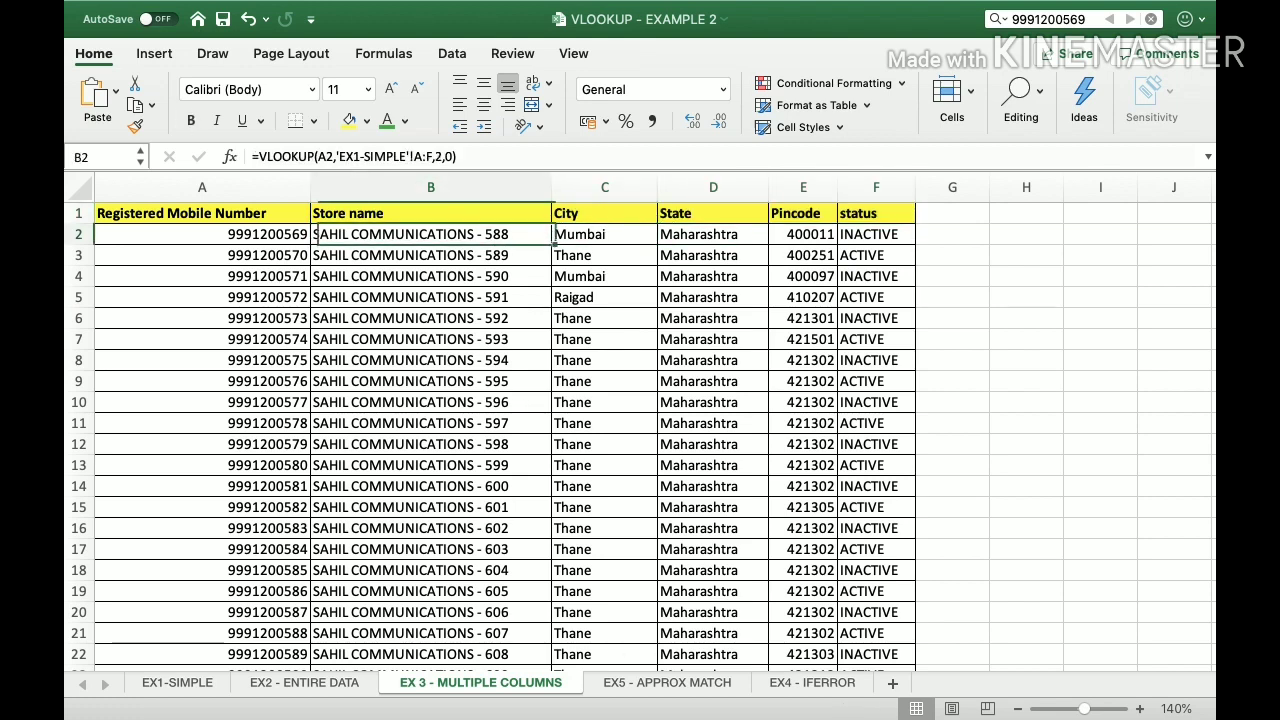
key(Right)
key(Right)
key(Right)
key(Right)
key(Left)
key(Left)
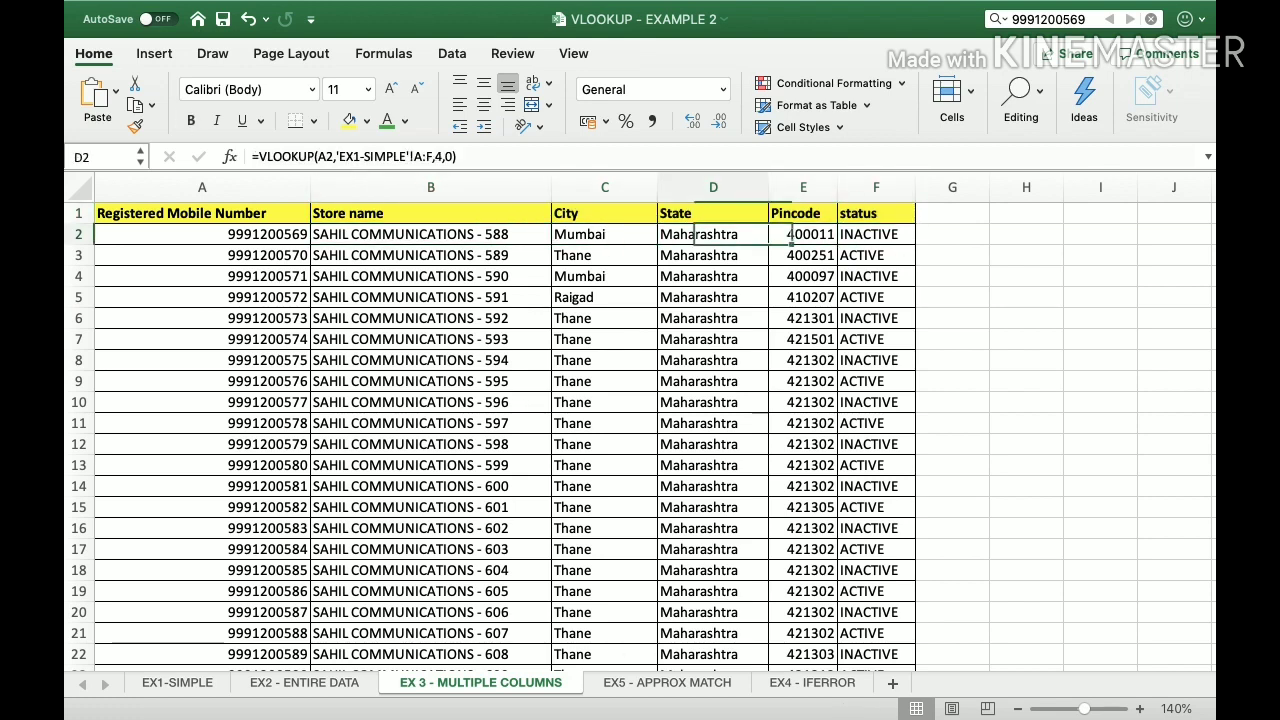
key(Left)
key(Left)
key(Right)
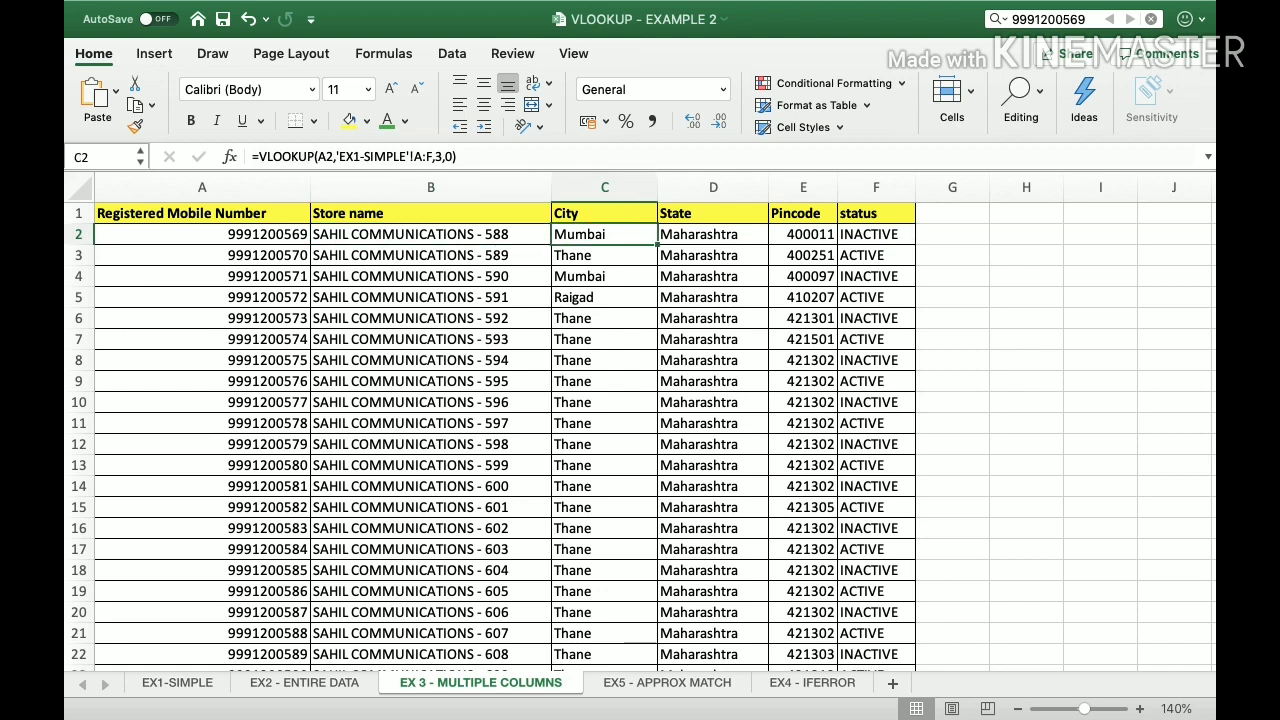
key(Right)
key(Right)
key(Right)
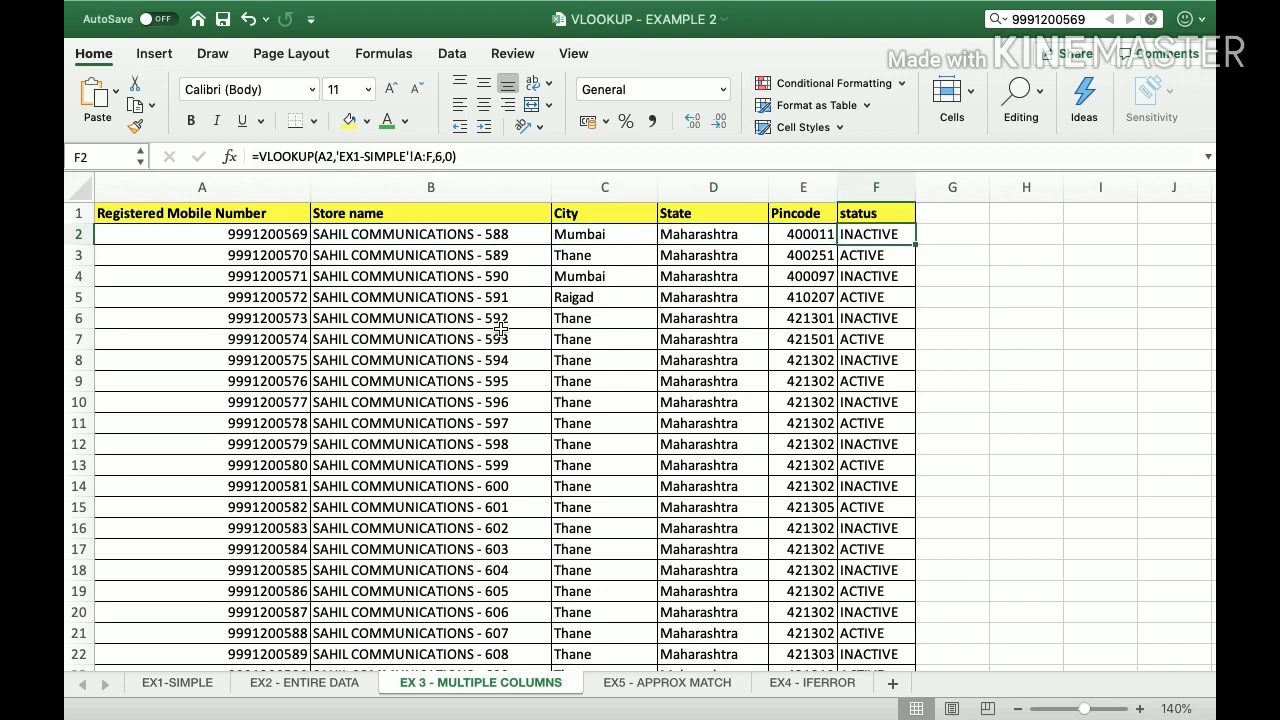
Step: Open the EX5 - APPROX MATCH sheet and enlarge it to 150%
click(633, 689)
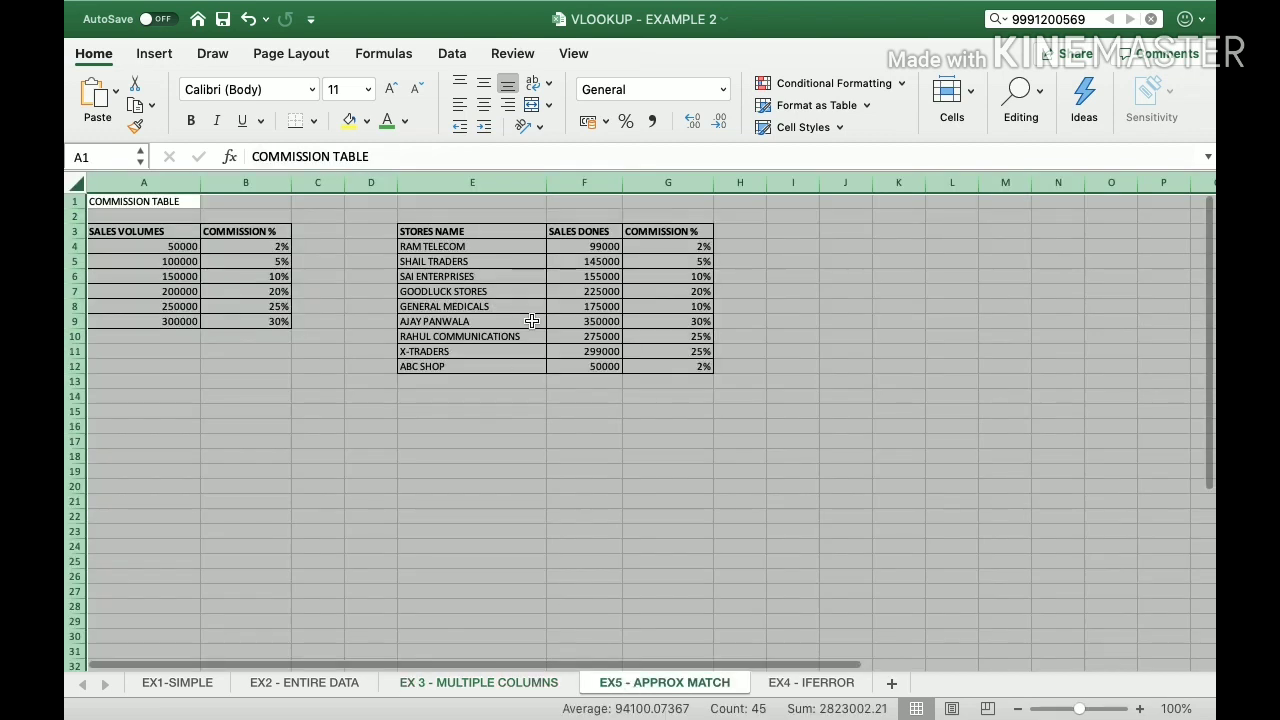
click(586, 291)
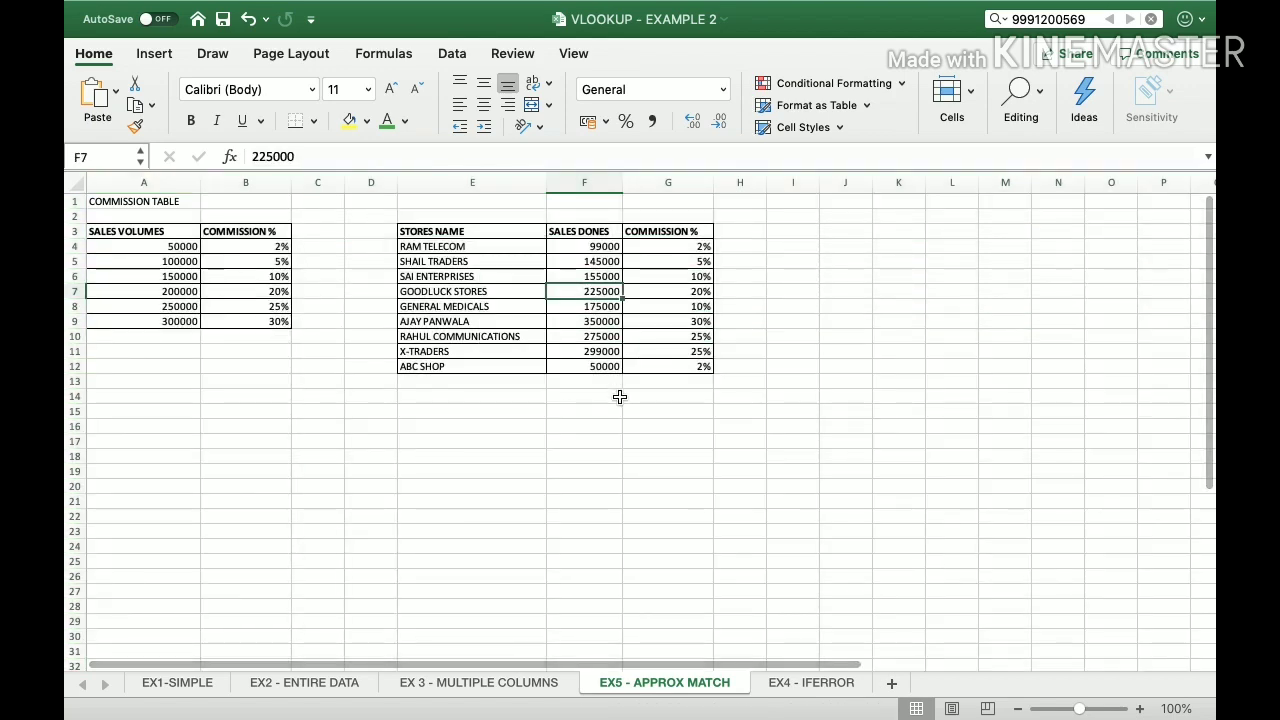
click(1140, 709)
click(1140, 709)
click(1140, 709)
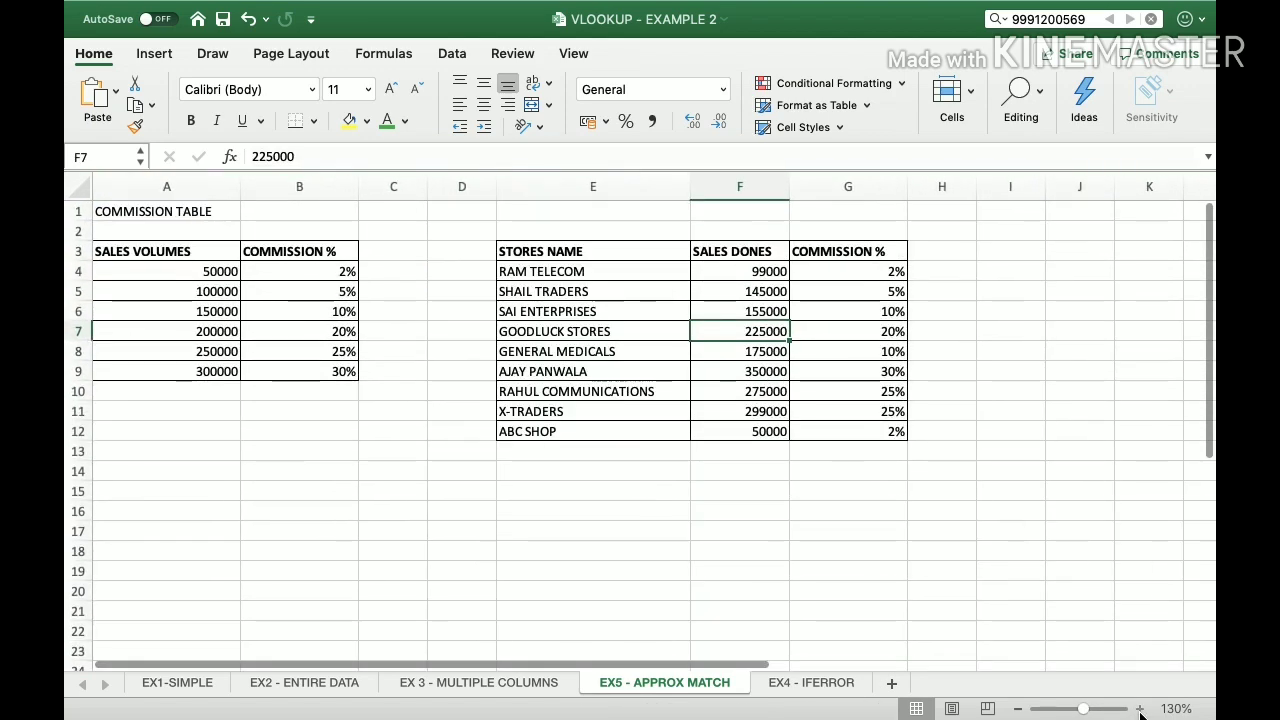
click(1140, 709)
click(1140, 709)
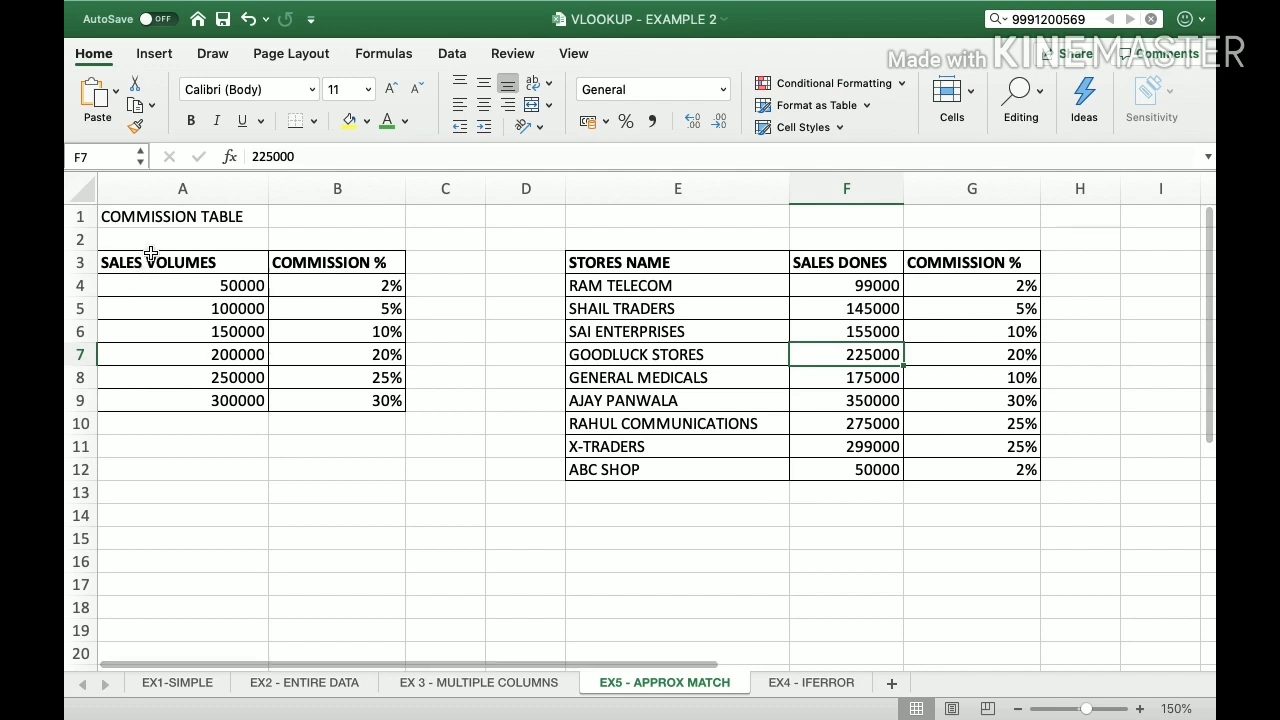
Step: Examine the commission table's title, headers and lowest sales volume slabs with their commission percentages
click(157, 217)
click(184, 266)
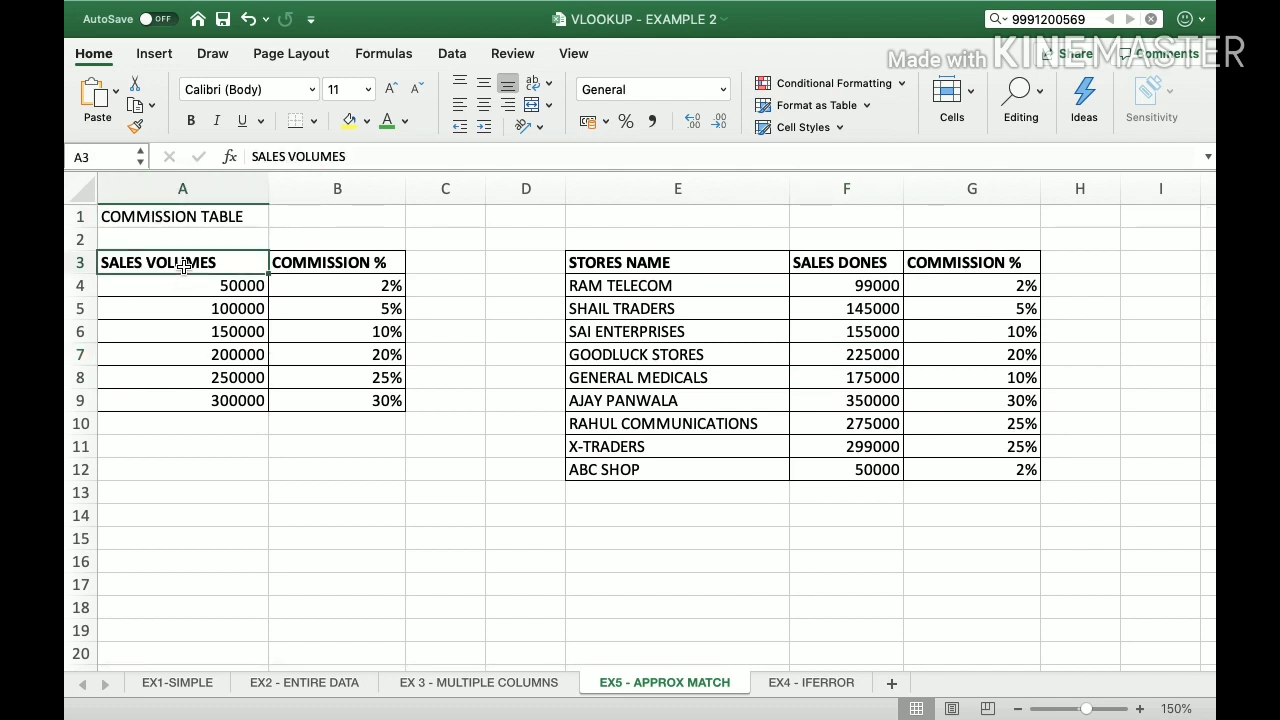
click(230, 283)
key(Right)
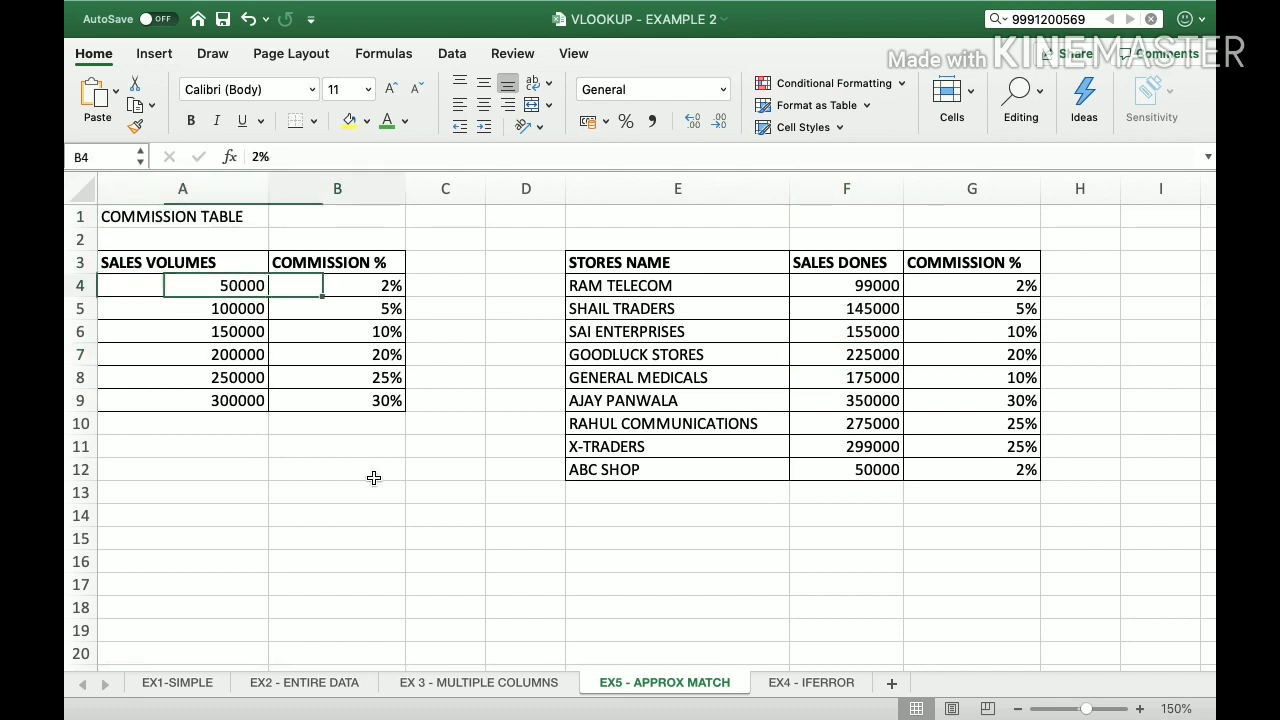
key(Left)
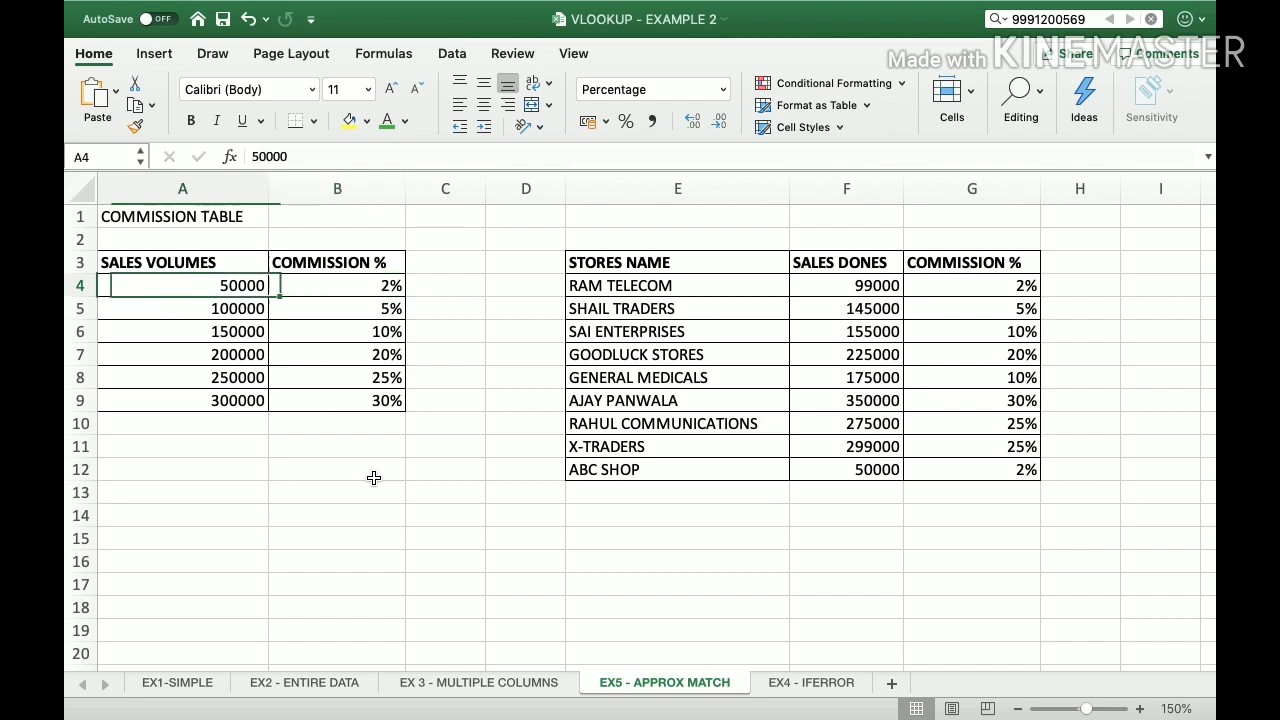
key(Down)
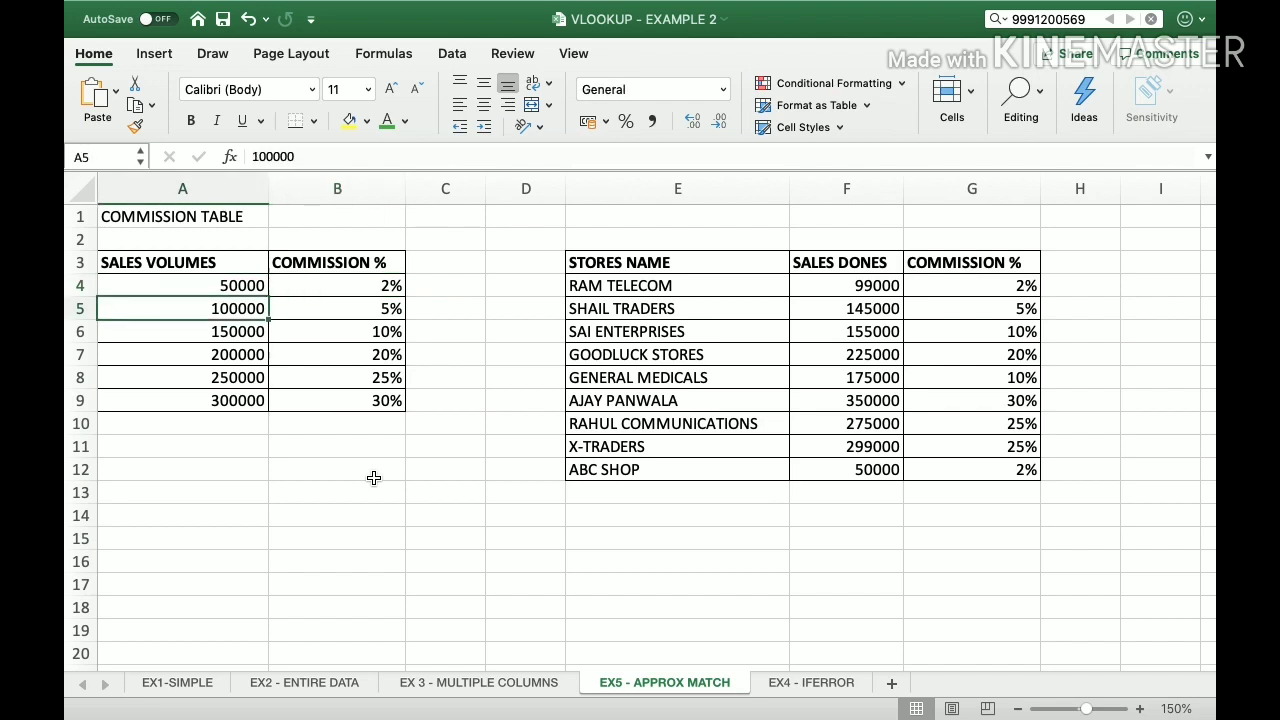
key(Up)
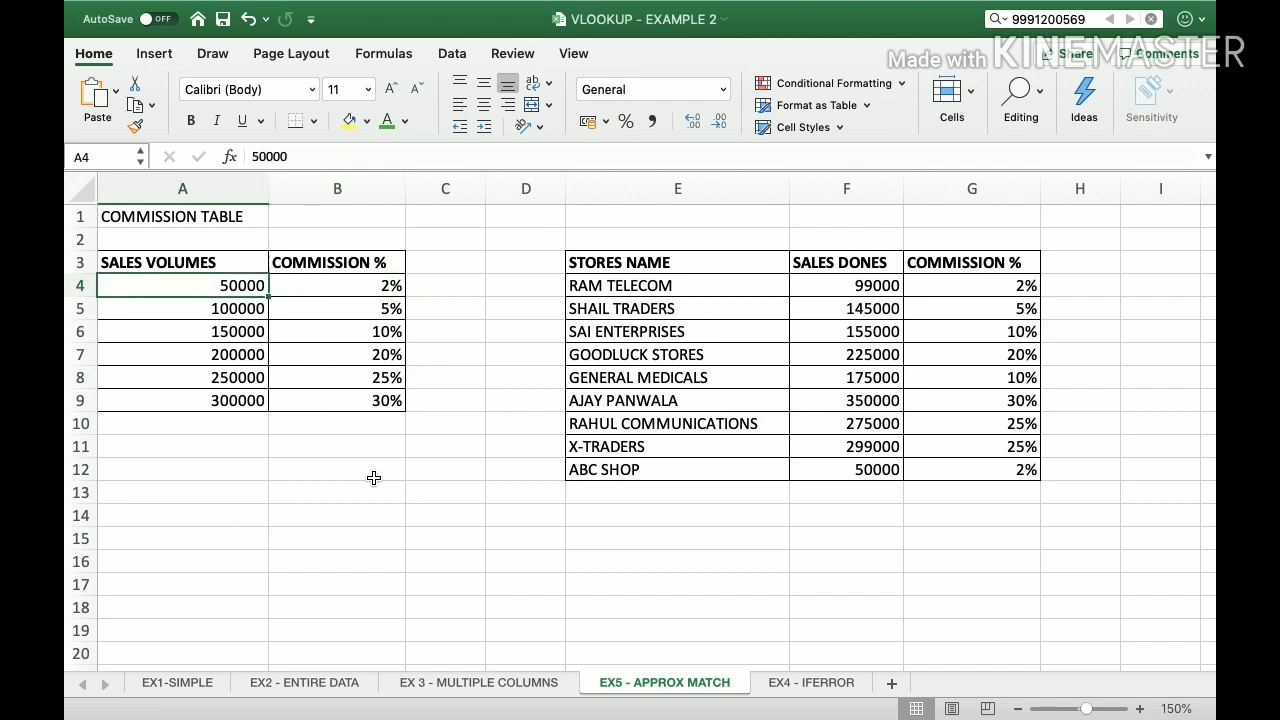
key(shift+Down)
key(Right)
key(Left)
key(Down)
key(shift+Down)
key(Right)
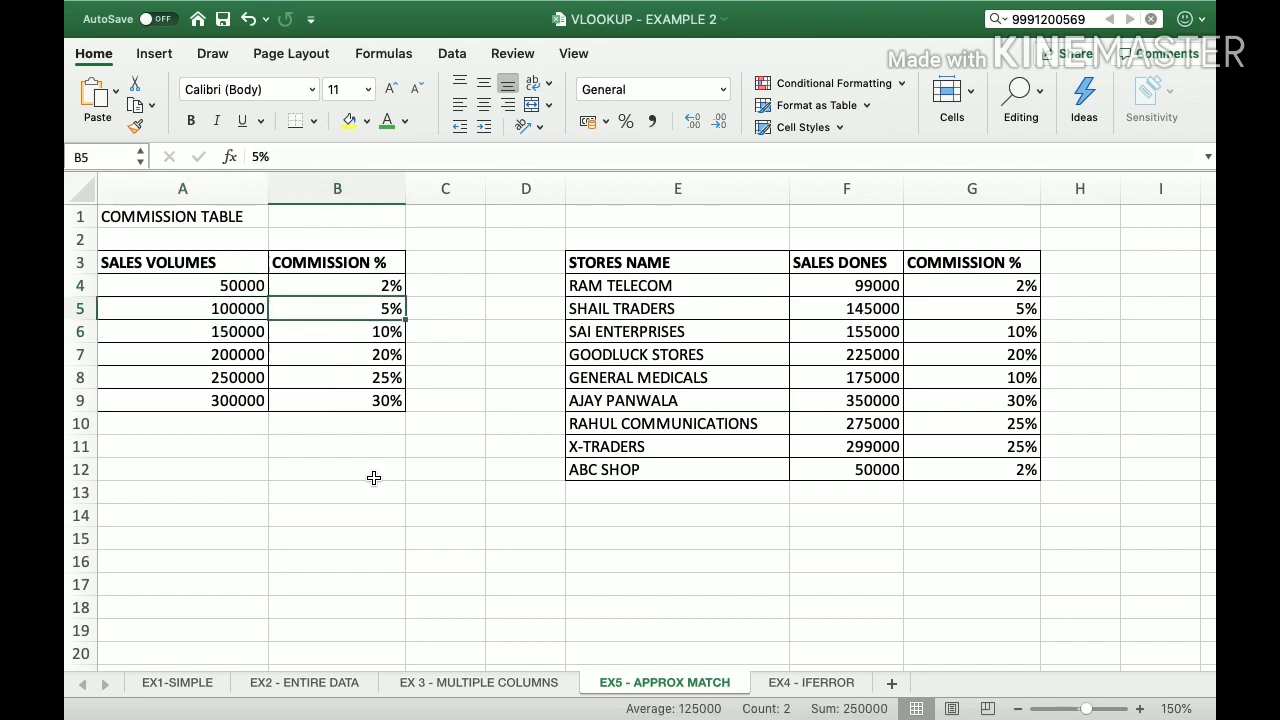
Step: Review the remaining commission slabs from sales volume 100000 up to 300000 with their percentages
key(Left)
key(Right)
key(Down)
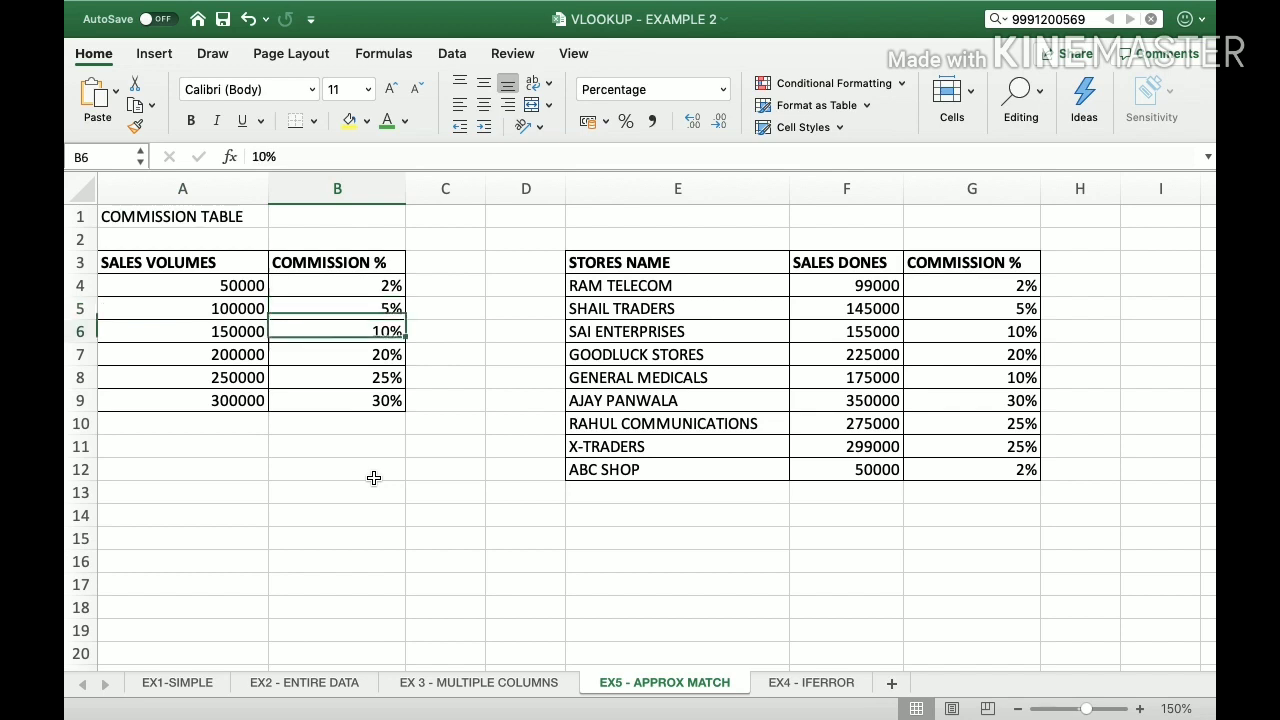
key(Left)
key(shift+Down)
key(Right)
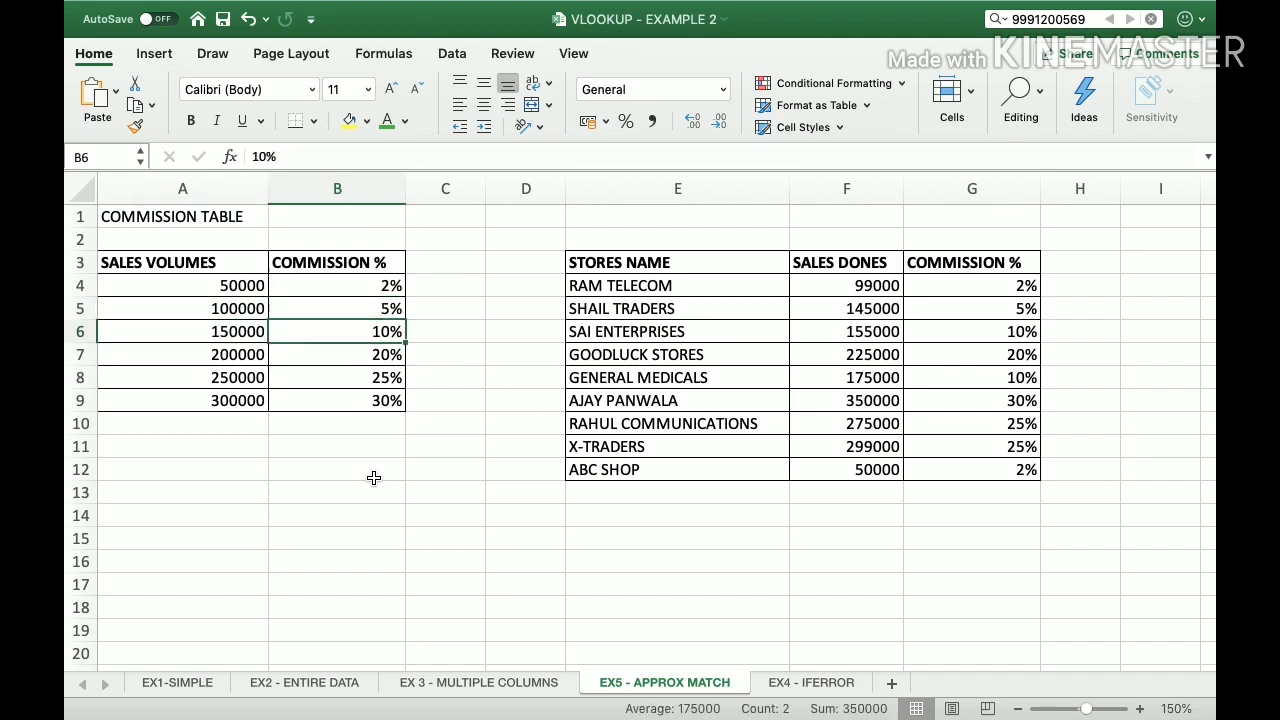
key(Down)
key(Left)
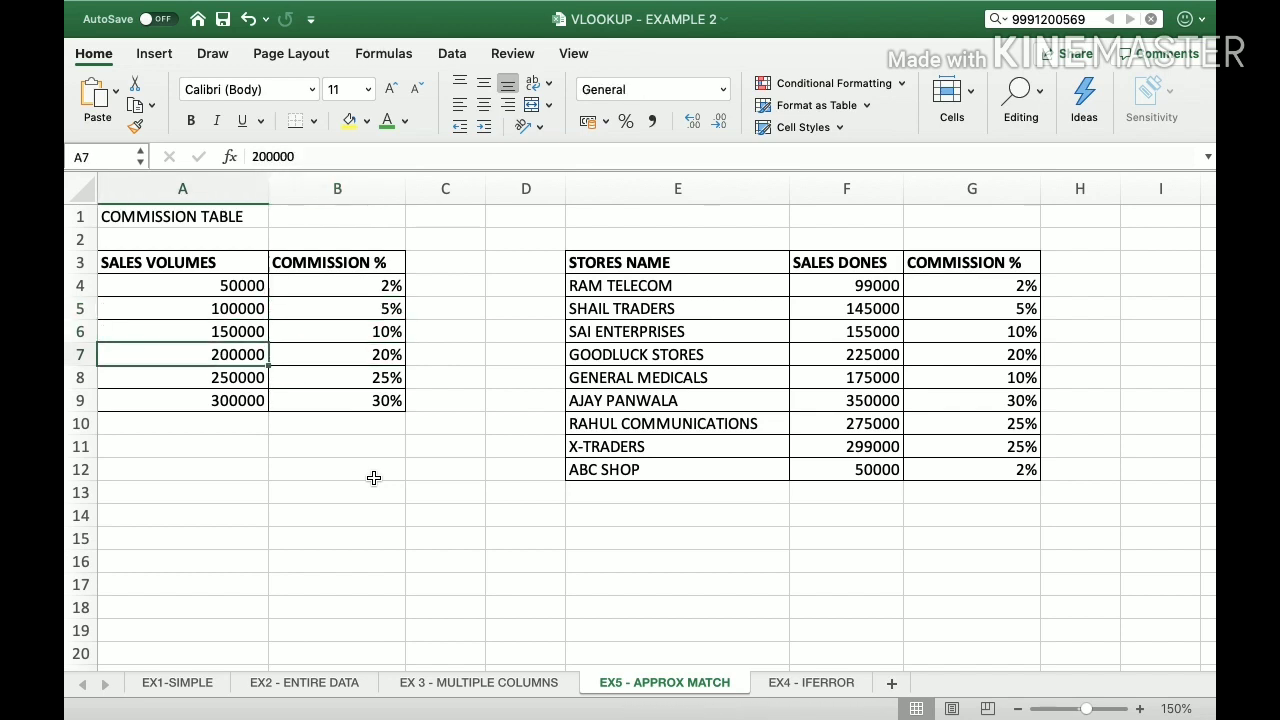
key(shift+Down)
key(Down)
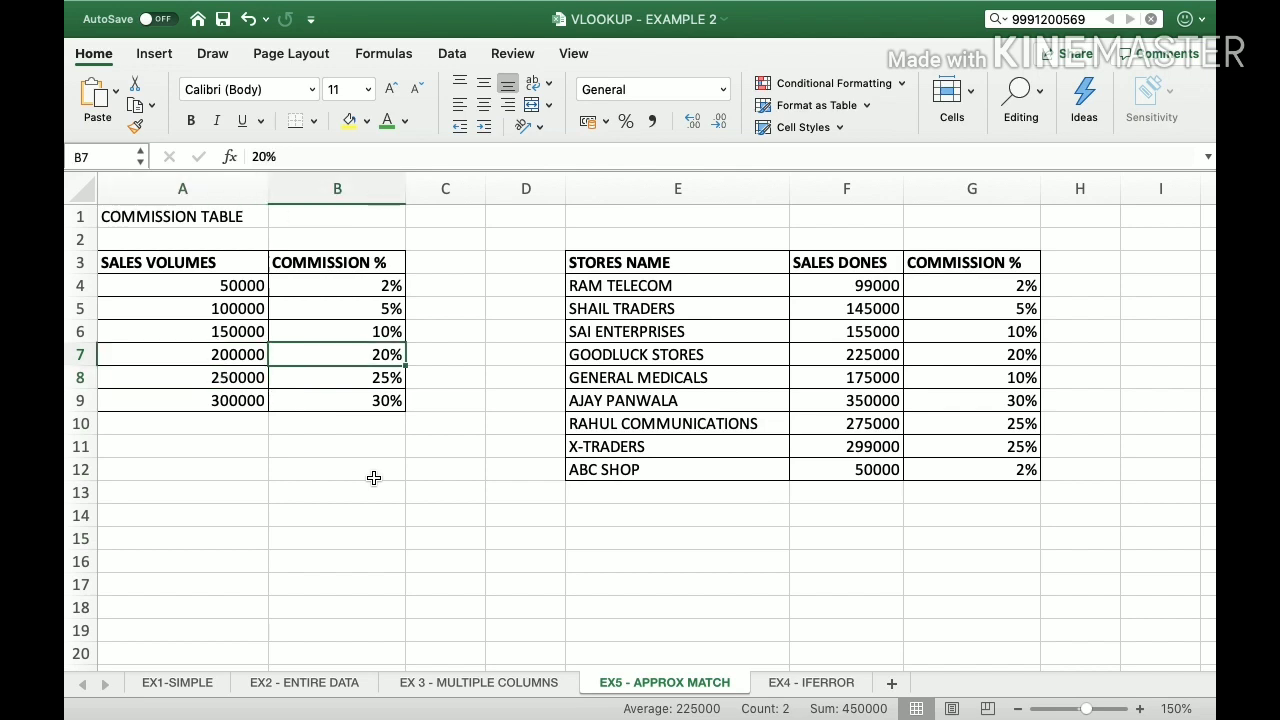
key(Right)
key(Left)
key(shift+Down)
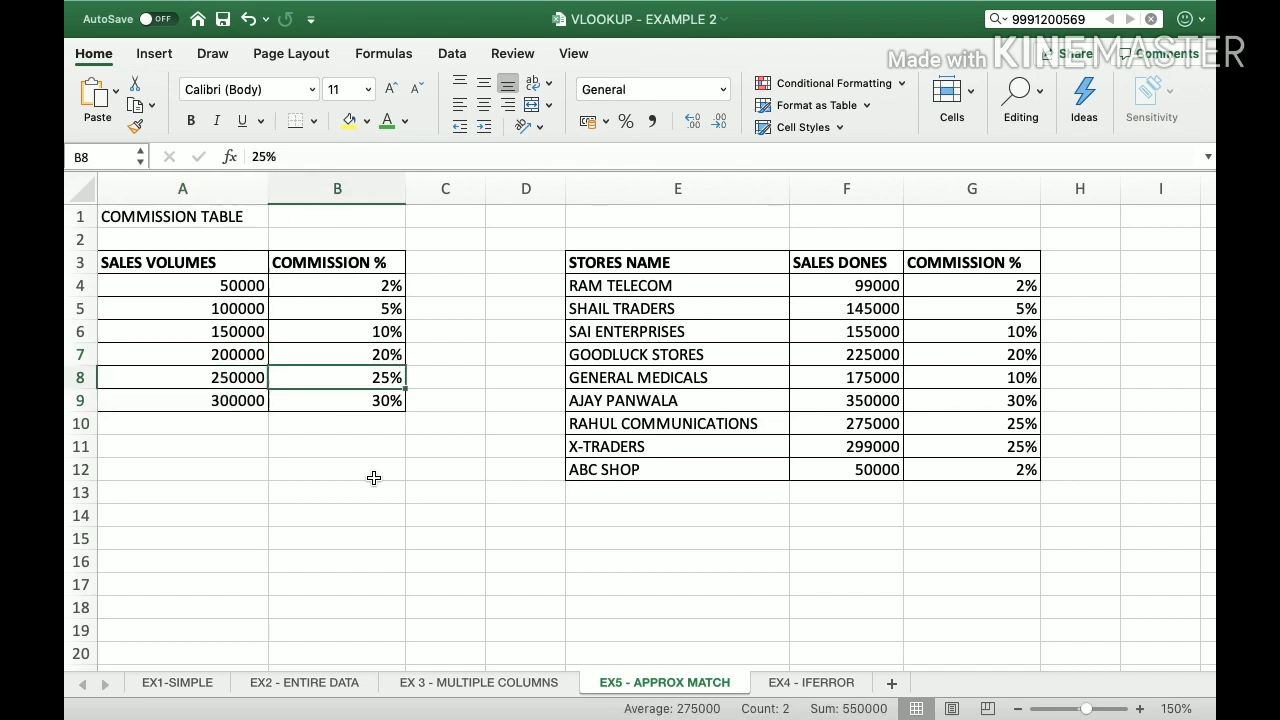
key(Right)
key(Down)
key(Left)
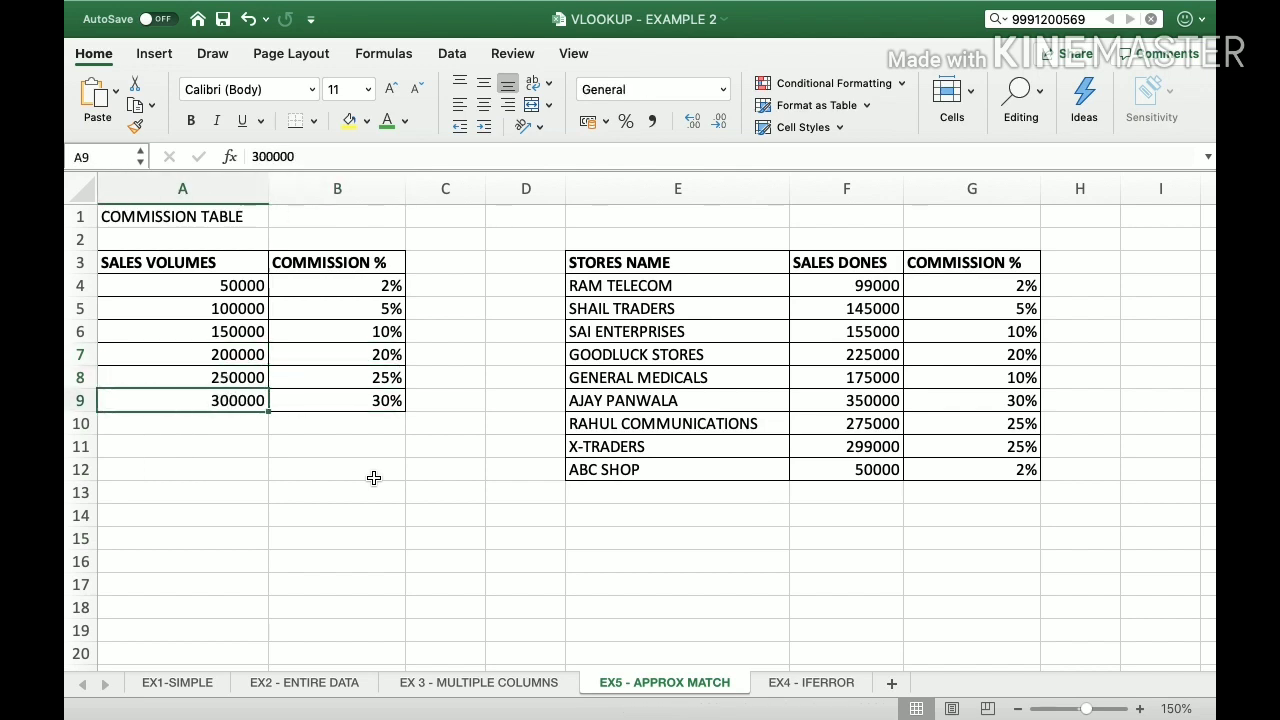
Step: Compare the row 9 store's sales with the 300000 slab in the commission table
key(Right)
key(Right)
key(Right)
key(Right)
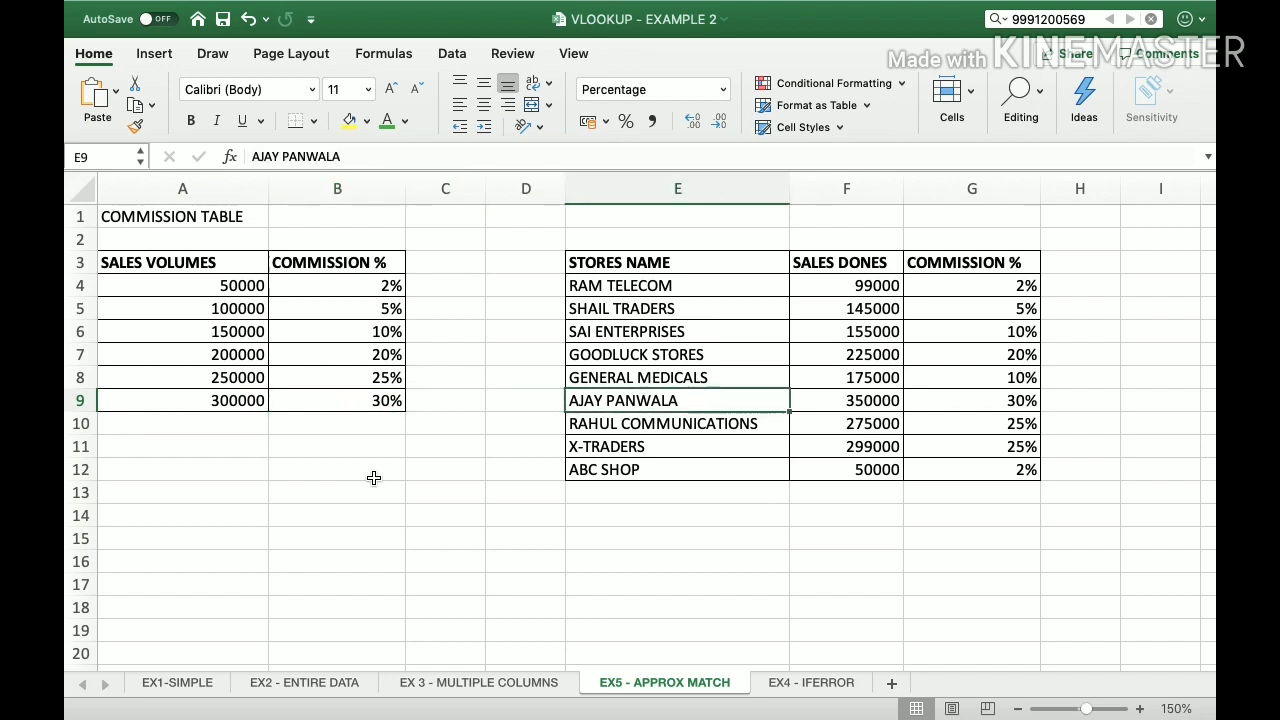
key(Right)
key(Left)
key(Left)
key(Left)
key(Left)
key(Left)
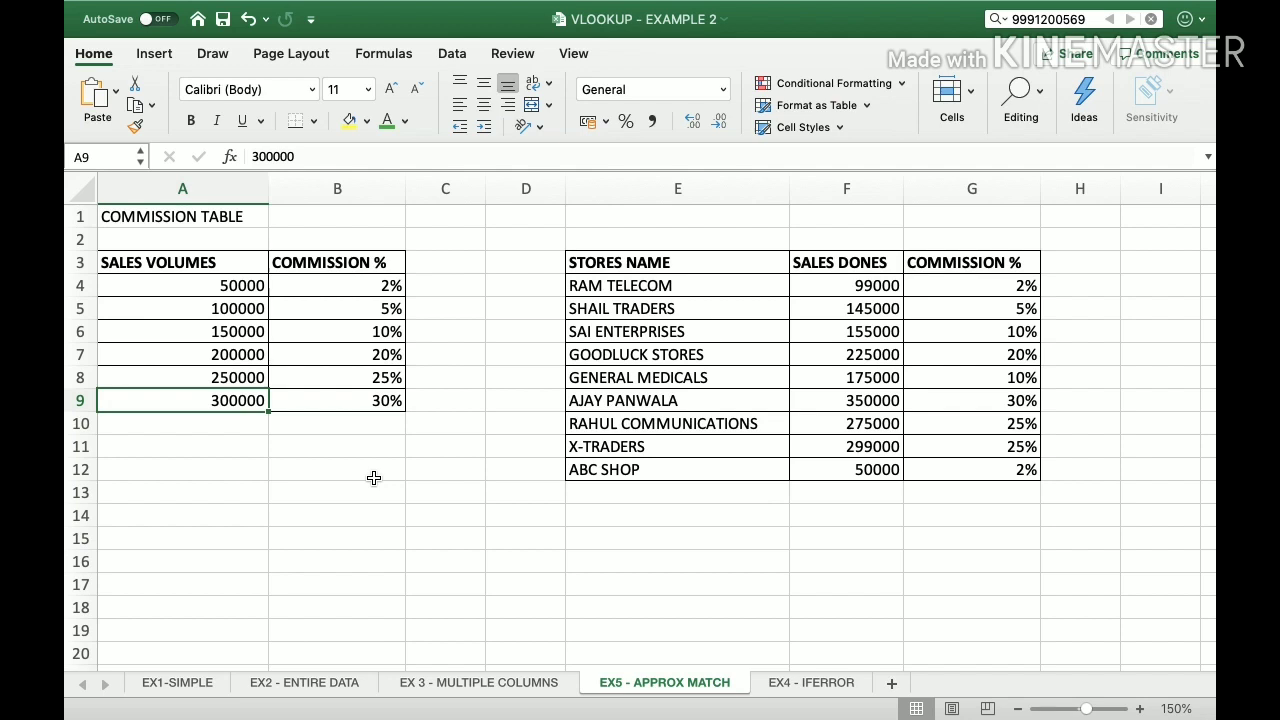
Step: Review the sales done by the first stores in the stores table, starting from RAM TELECOM
key(Right)
key(Right)
key(Right)
key(Right)
key(Up)
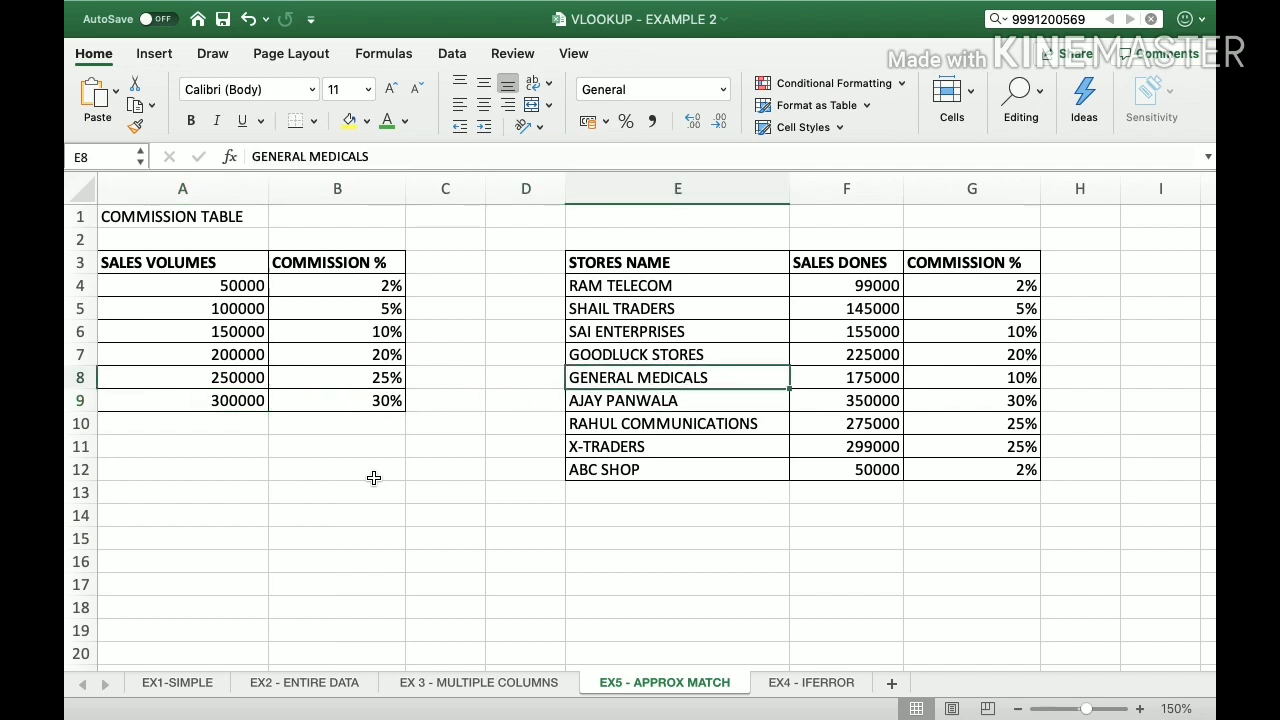
key(Up)
key(Up)
key(Up)
key(Up)
key(Right)
key(shift+Down)
key(shift+Down)
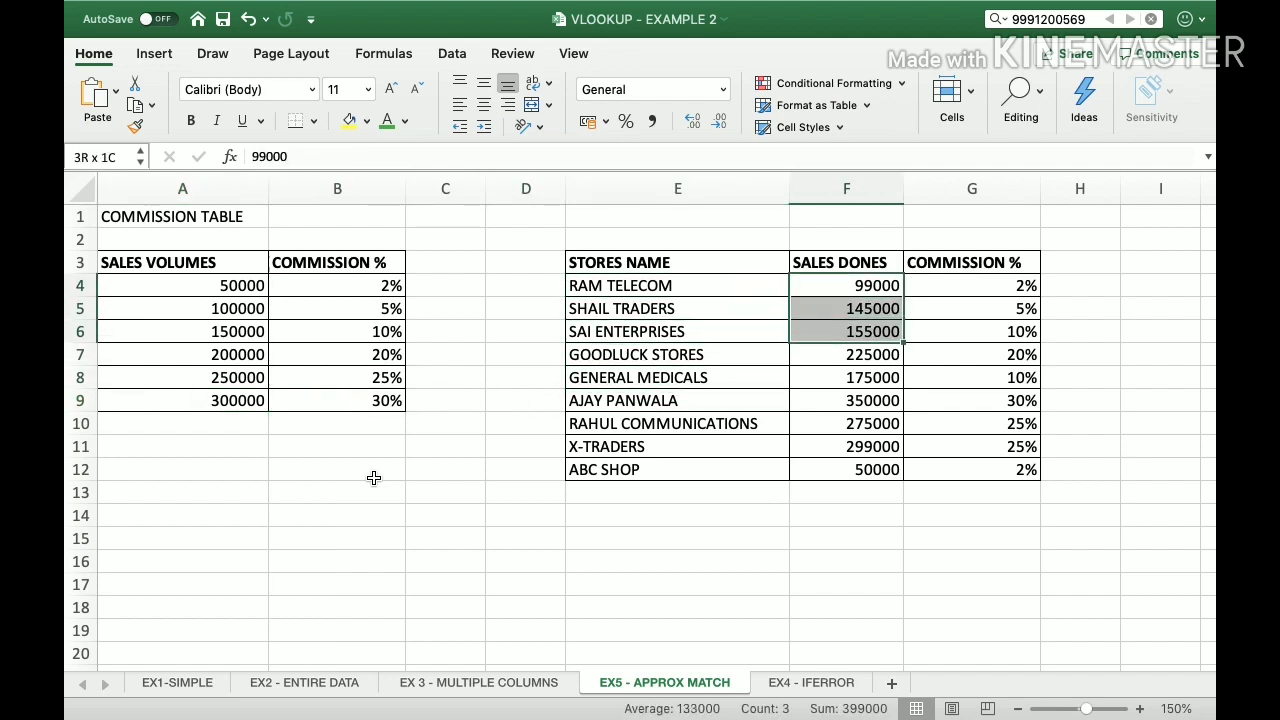
key(shift+Down)
key(Down)
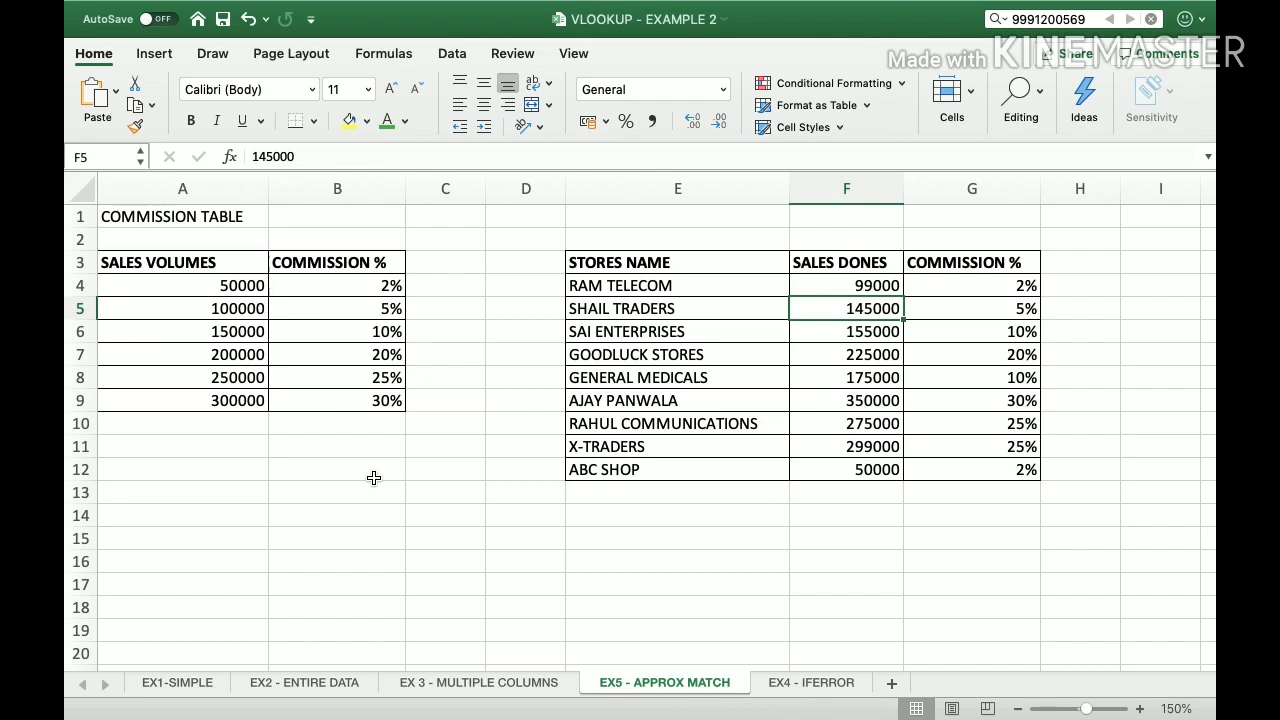
key(Down)
key(Up)
key(Up)
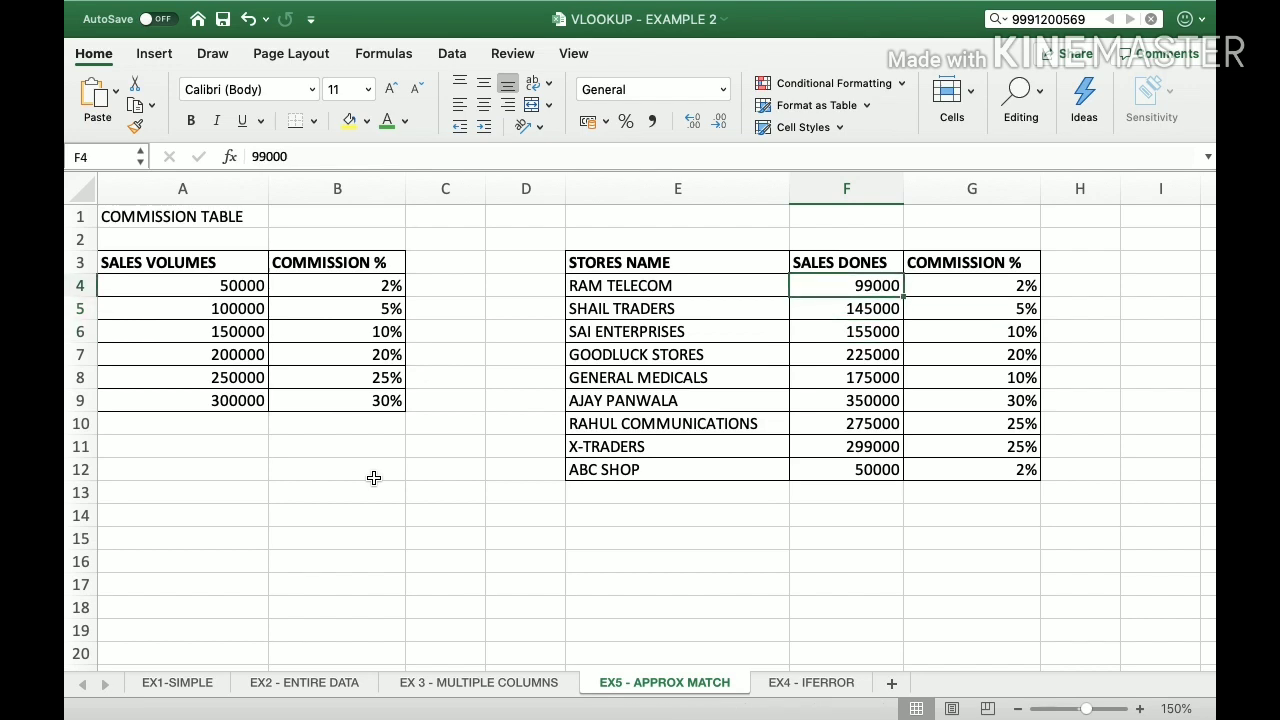
Step: Compare RAM TELECOM's sales with the commission slab between 50000 and 100000
key(Left)
key(Left)
key(Right)
key(Right)
key(Left)
key(Left)
key(Left)
key(Left)
key(Left)
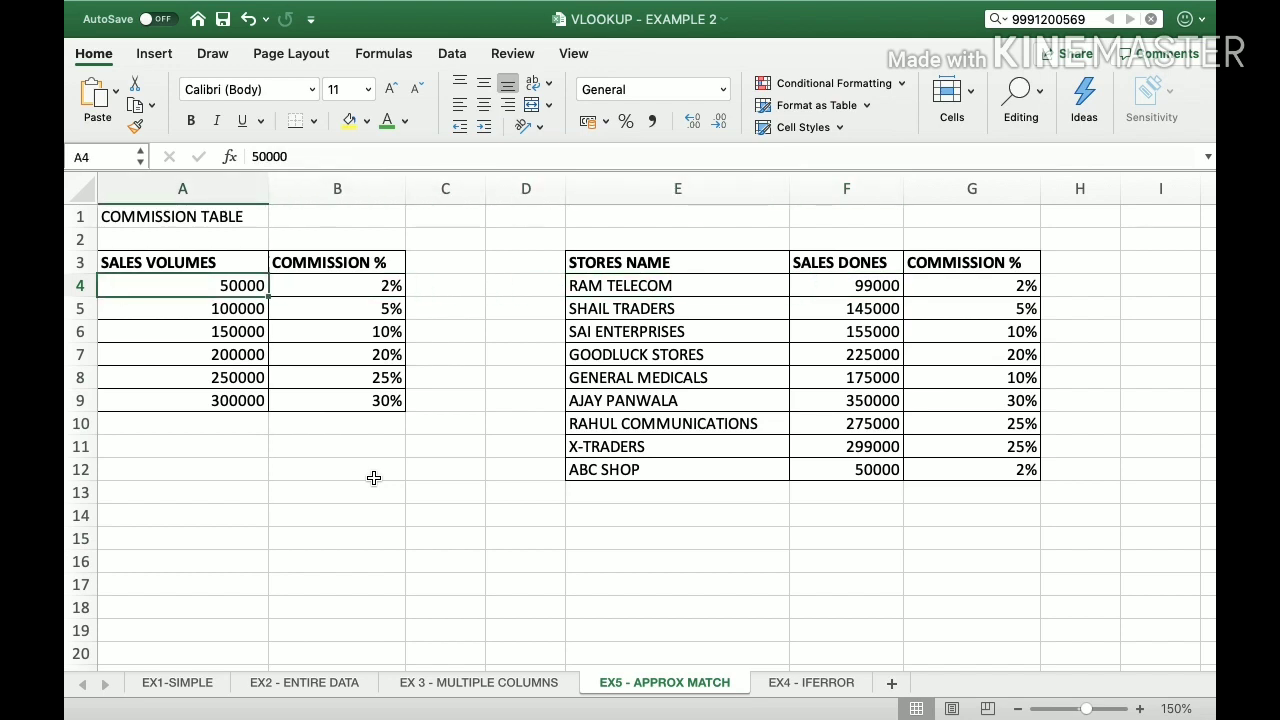
key(Down)
key(Down)
key(Up)
key(Up)
key(shift+Down)
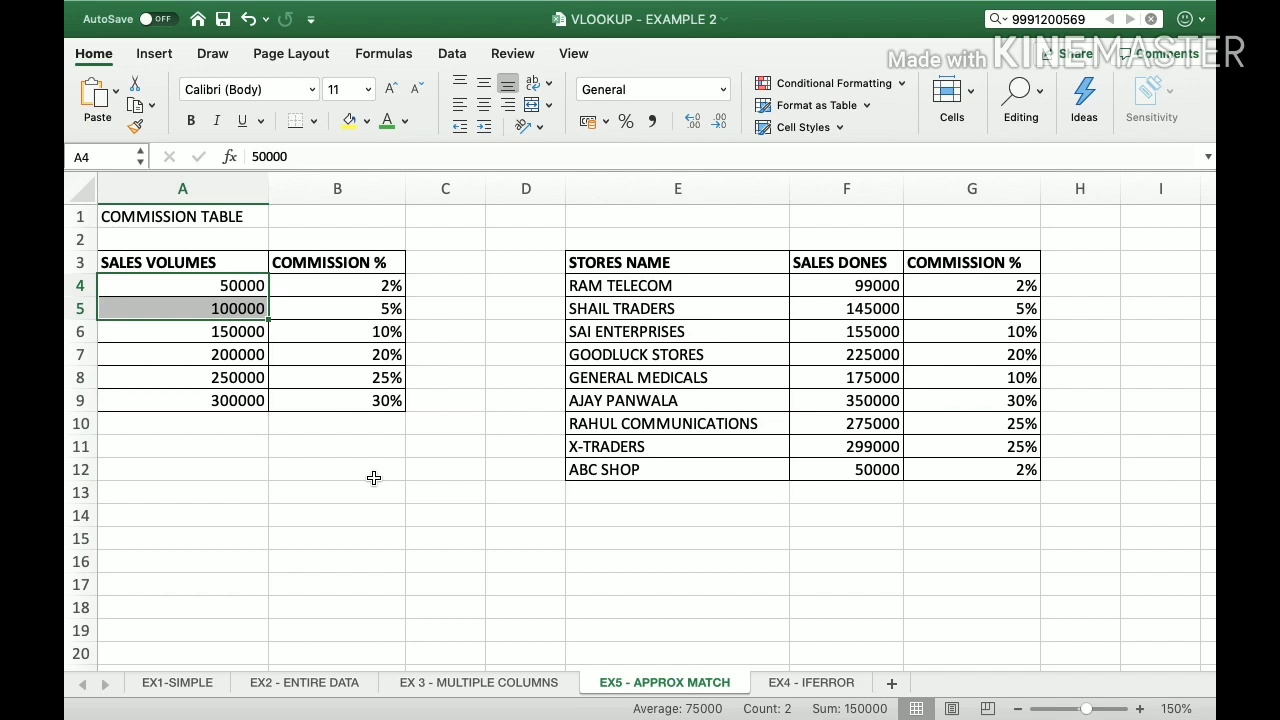
key(Right)
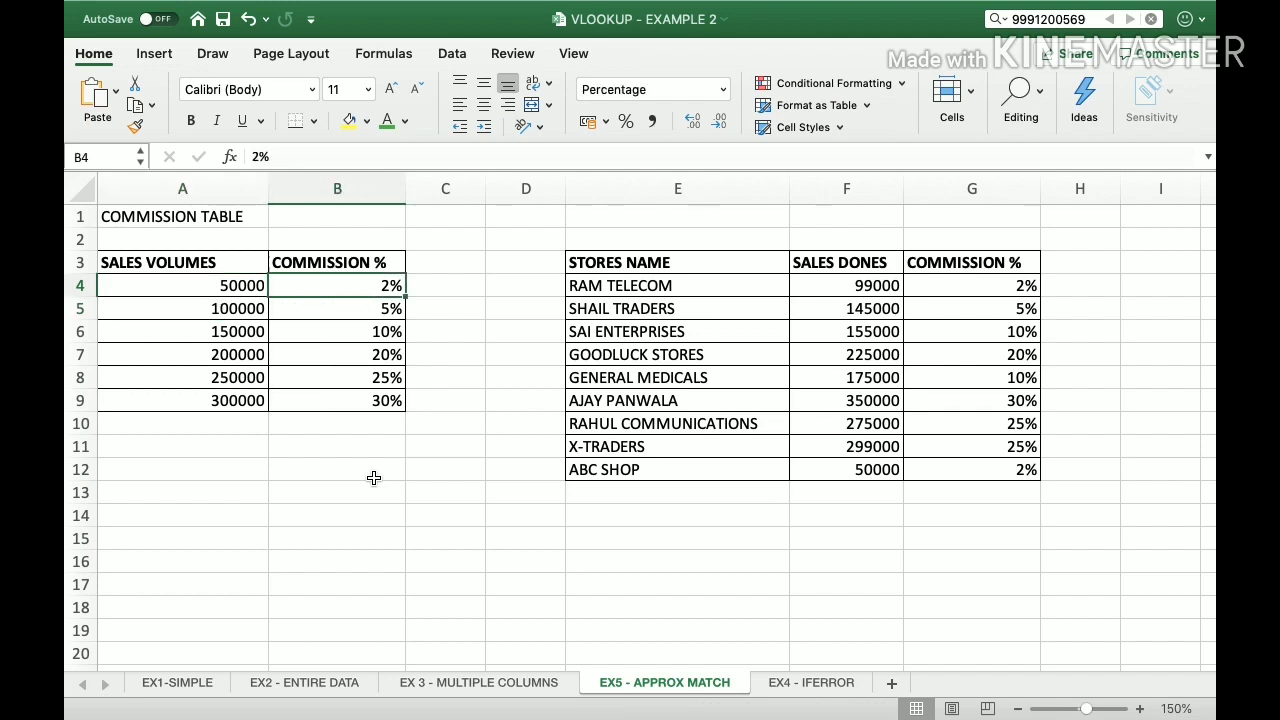
Step: Compare the sales of SAI ENTERPRISES and GOODLUCK STORES with the middle slabs of the commission table
key(Down)
key(Left)
key(Down)
key(Right)
key(Right)
key(Right)
key(Right)
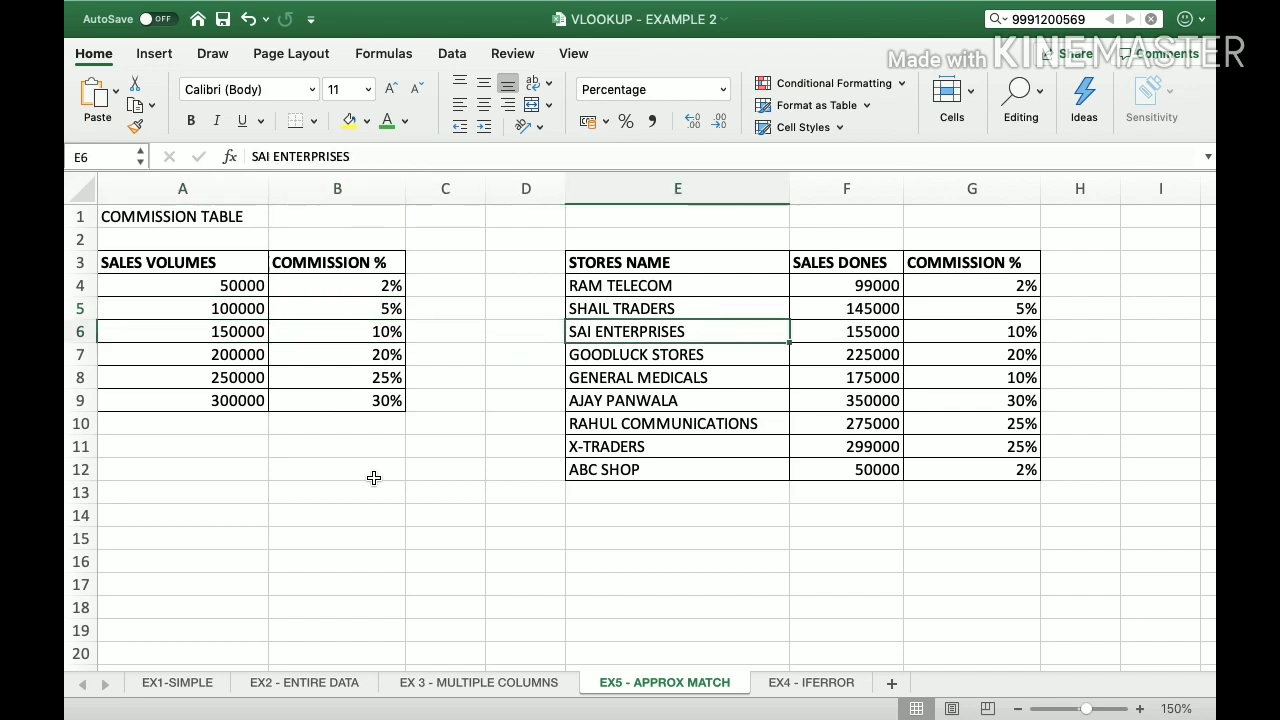
key(Right)
key(Down)
key(Left)
key(Right)
key(Left)
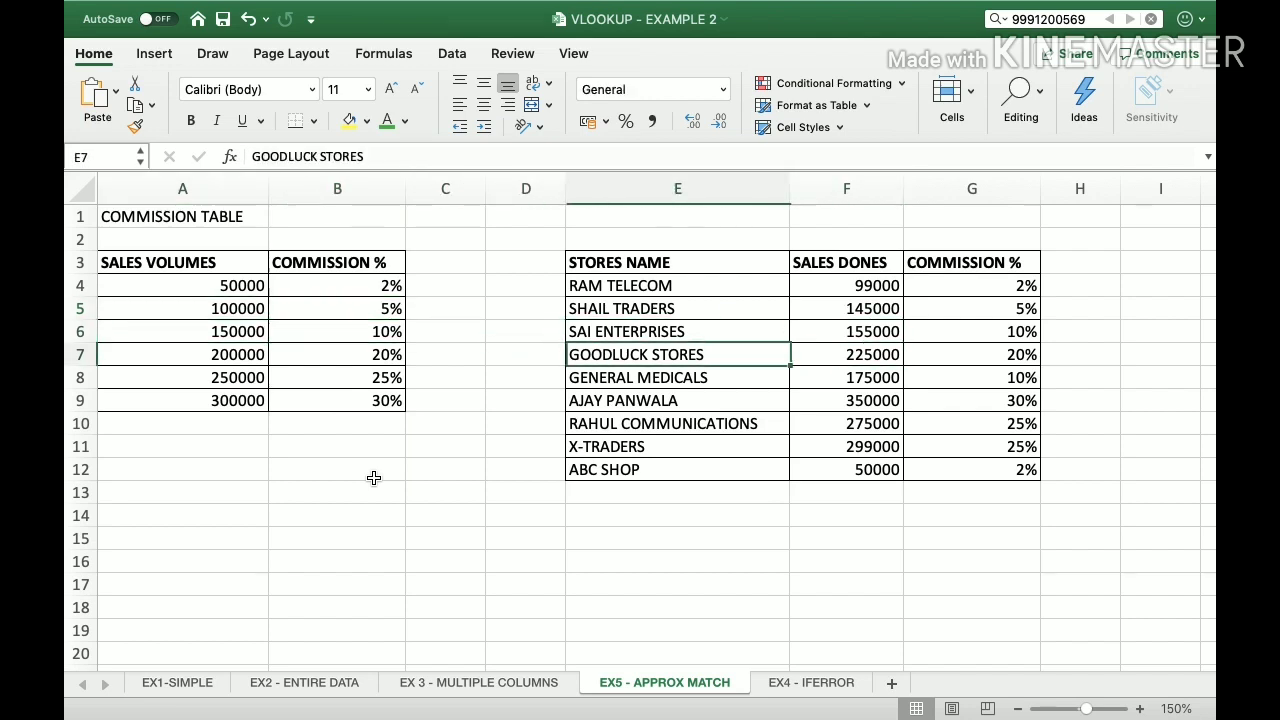
key(Right)
key(Right)
key(Left)
key(Left)
key(Left)
key(Left)
key(Left)
key(Left)
key(Down)
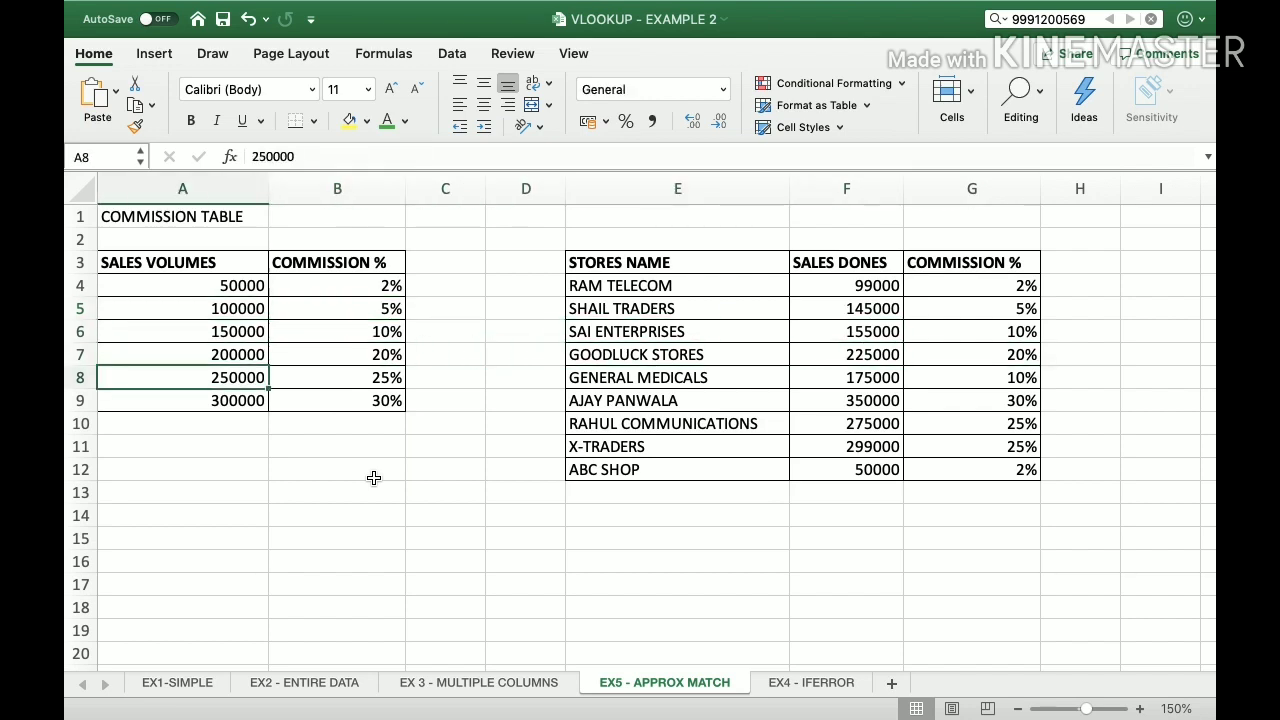
Step: Start a new VLOOKUP formula in G4 with F4 as the lookup value
key(Up)
key(Up)
key(Right)
key(Right)
key(Right)
key(Right)
key(Right)
key(Right)
key(Up)
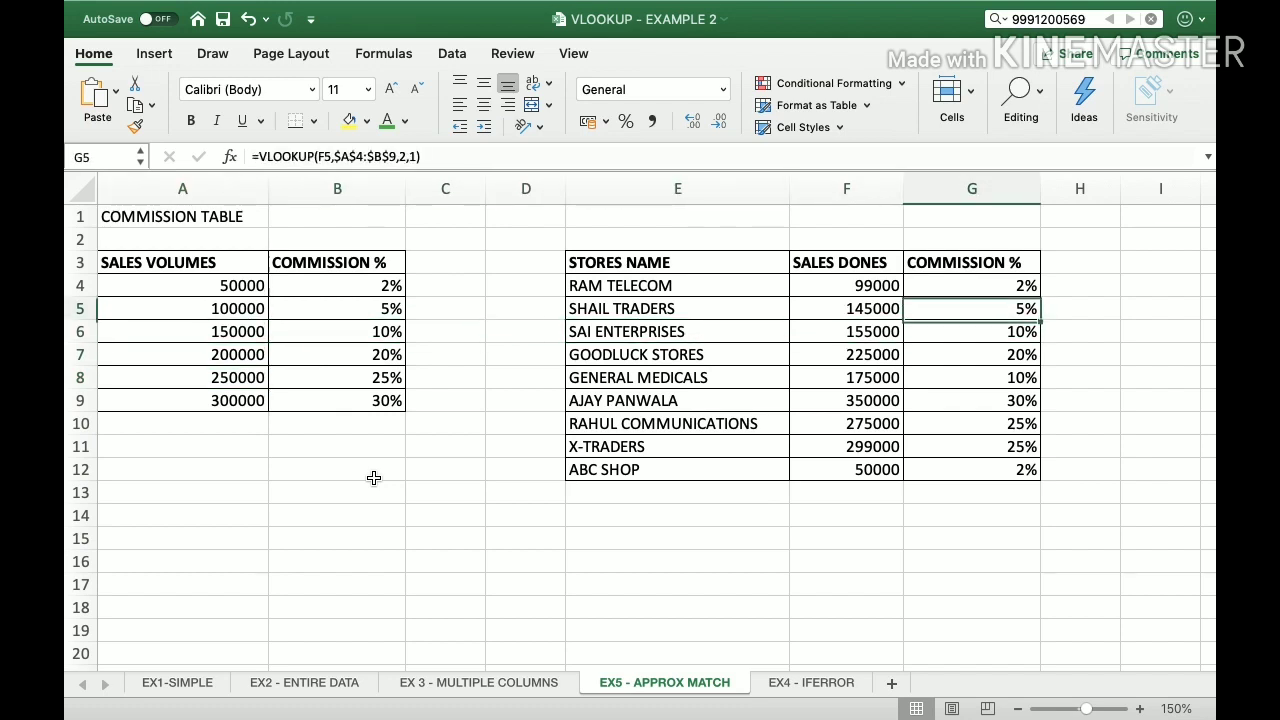
key(Up)
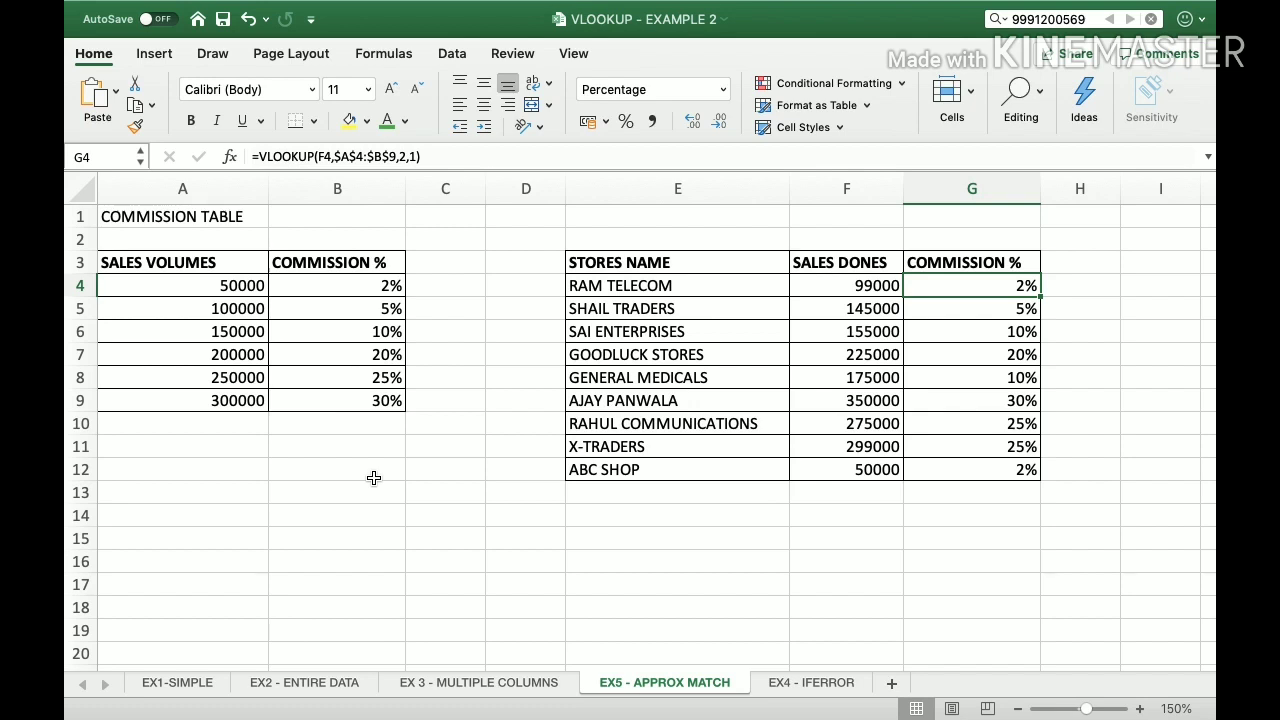
text(=VLOO)
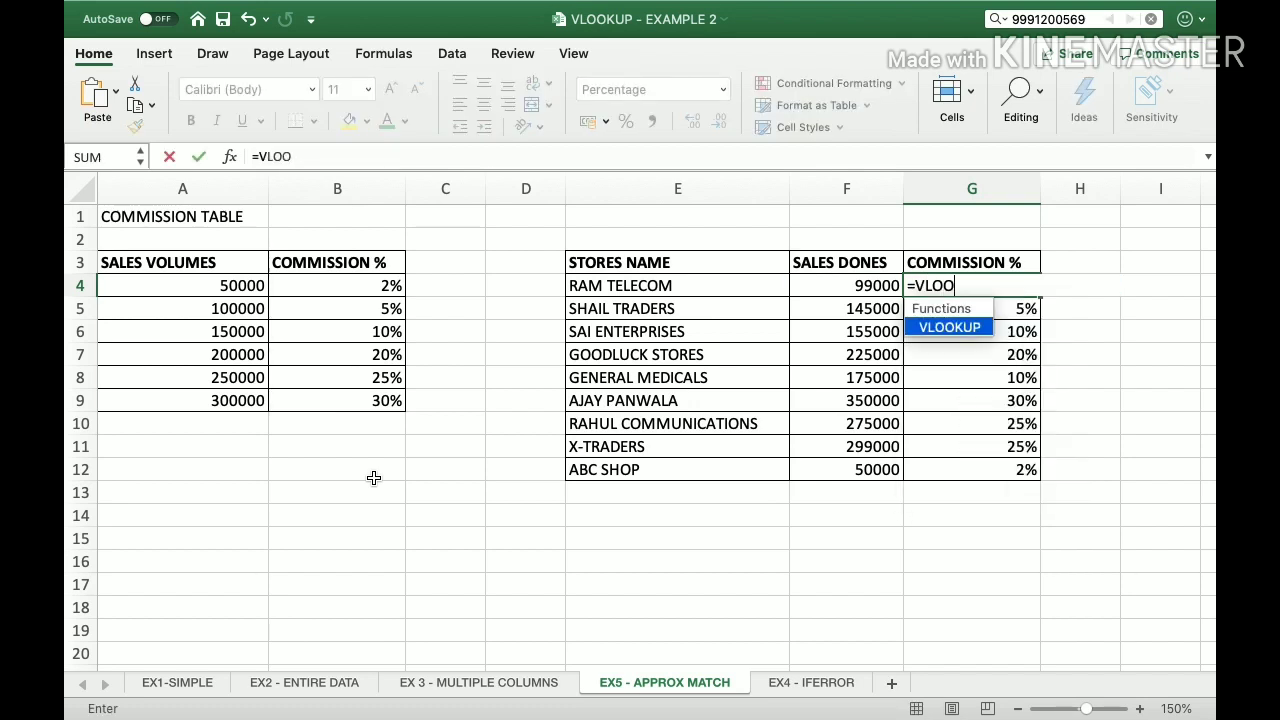
text(KUP()
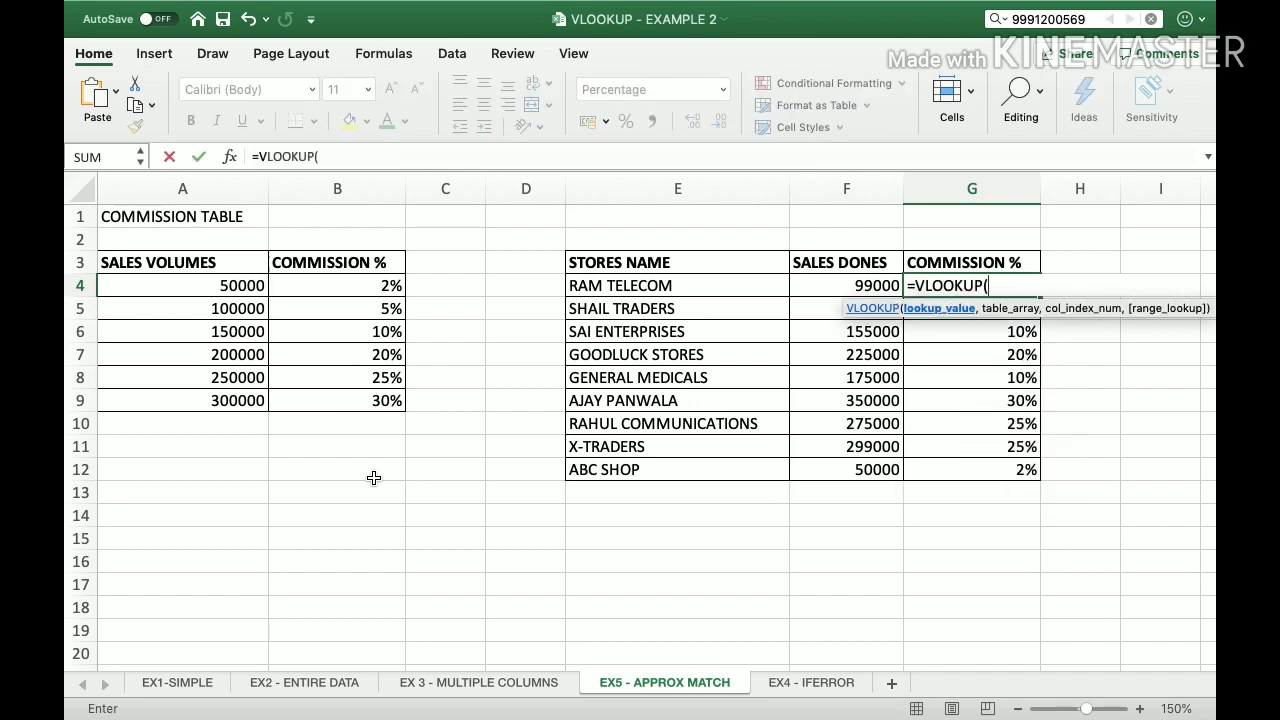
key(Left)
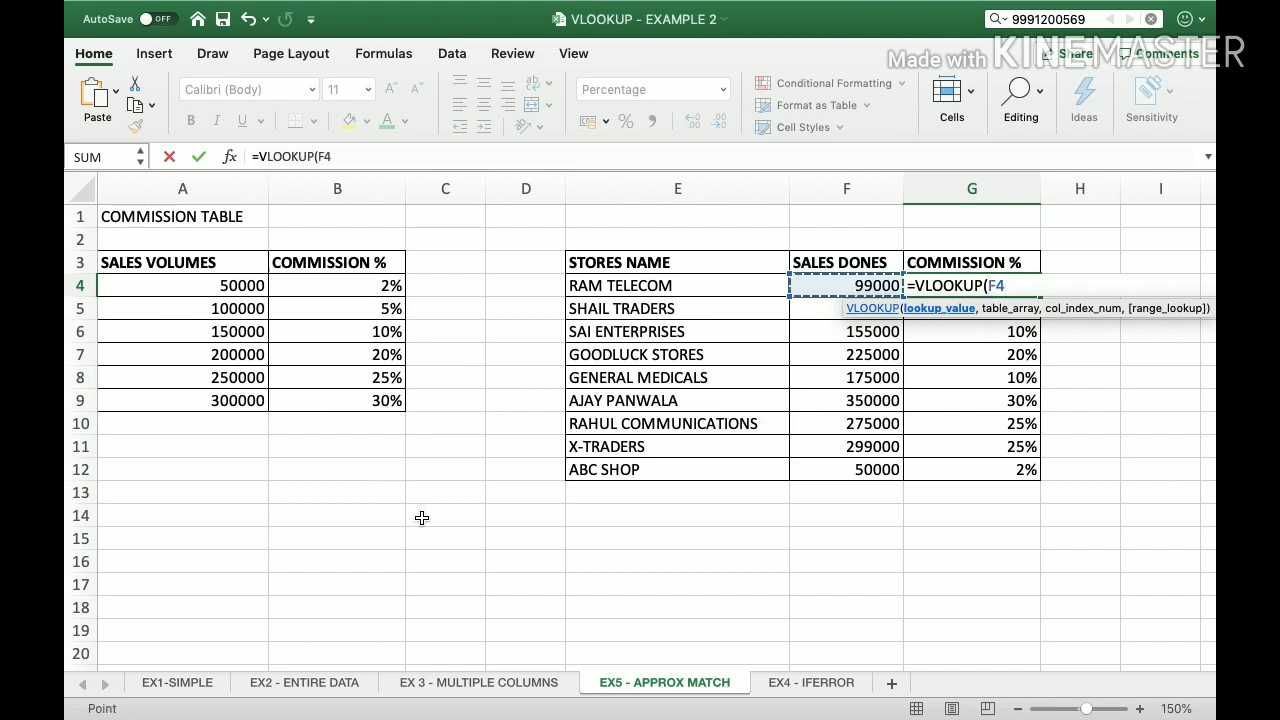
Step: Set the whole columns A:B as the table array of the VLOOKUP in G4
text(,)
key(Left)
key(Left)
key(Left)
key(Left)
key(Left)
key(Left)
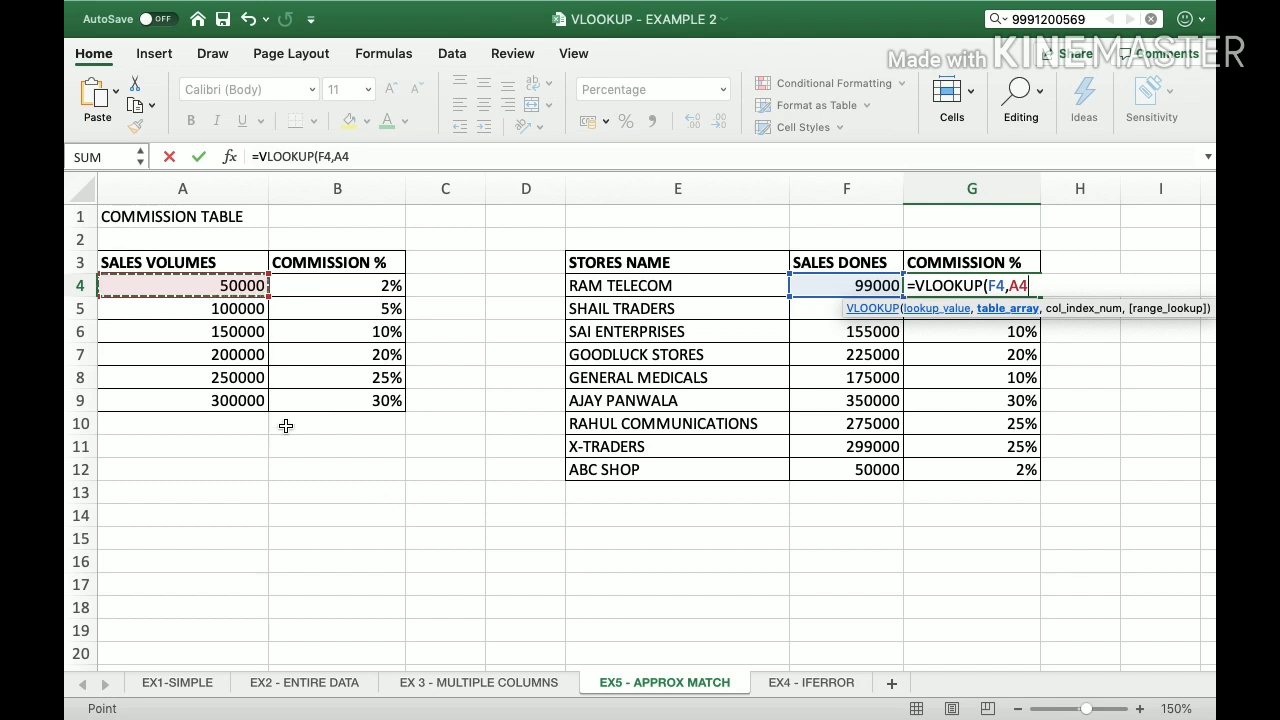
drag(189, 183, 334, 168)
text(,)
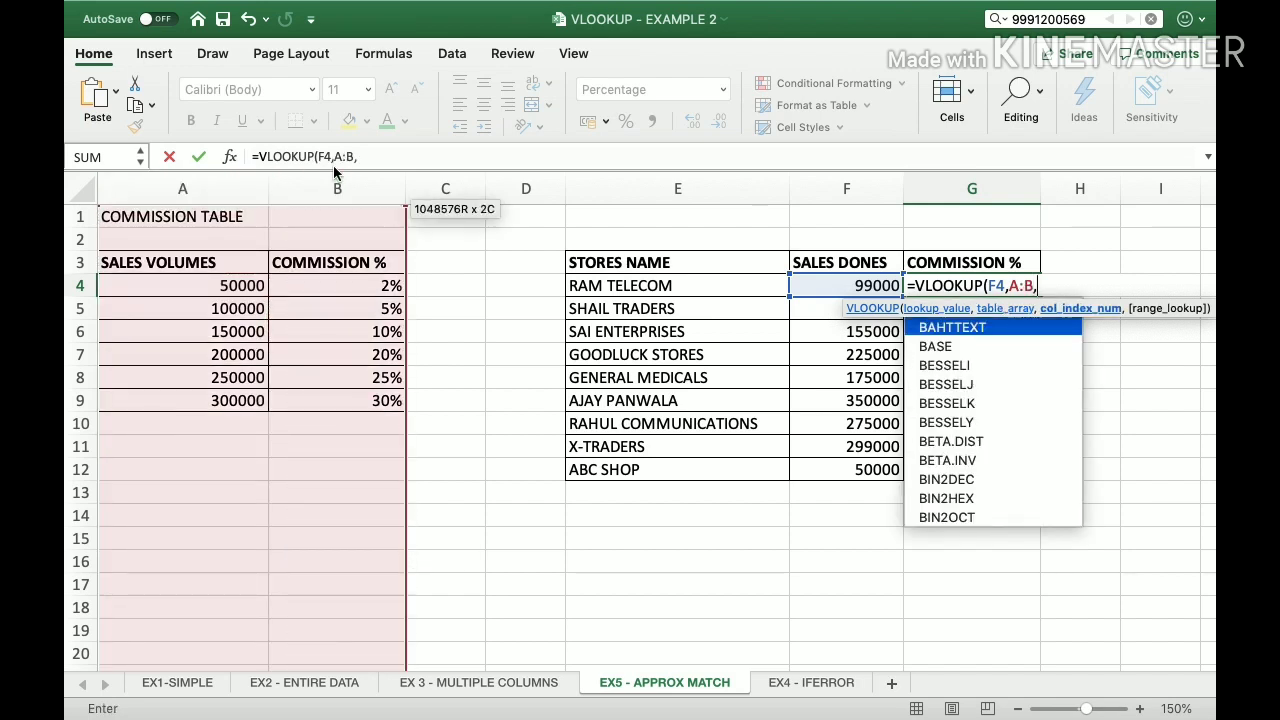
Step: Complete the VLOOKUP in G4 with column index 2 and range lookup 1 for an approximate match
text(2,)
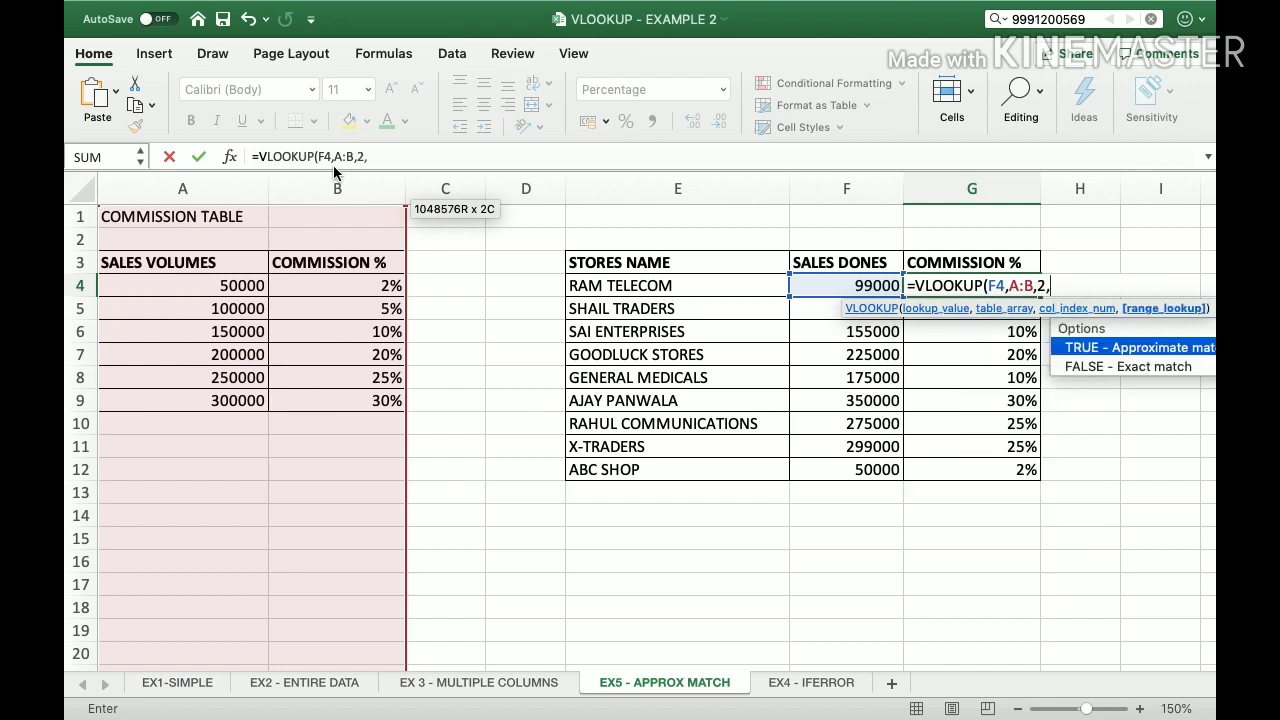
text(1))
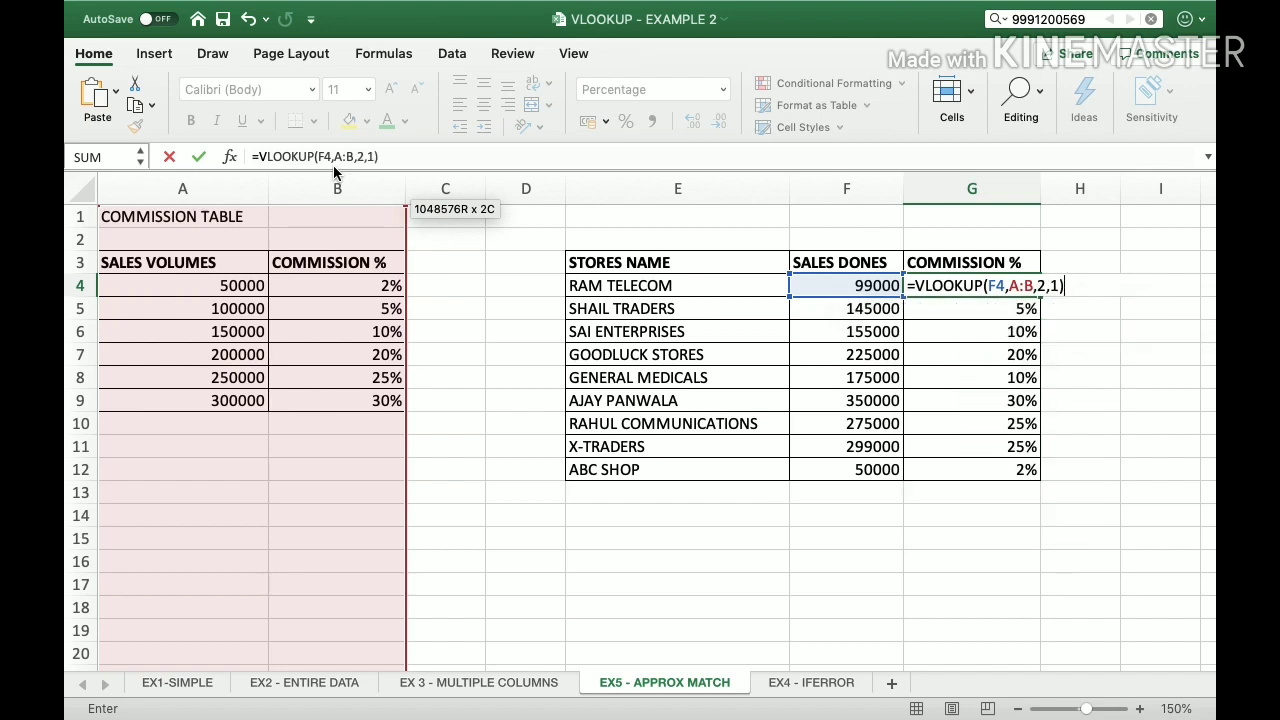
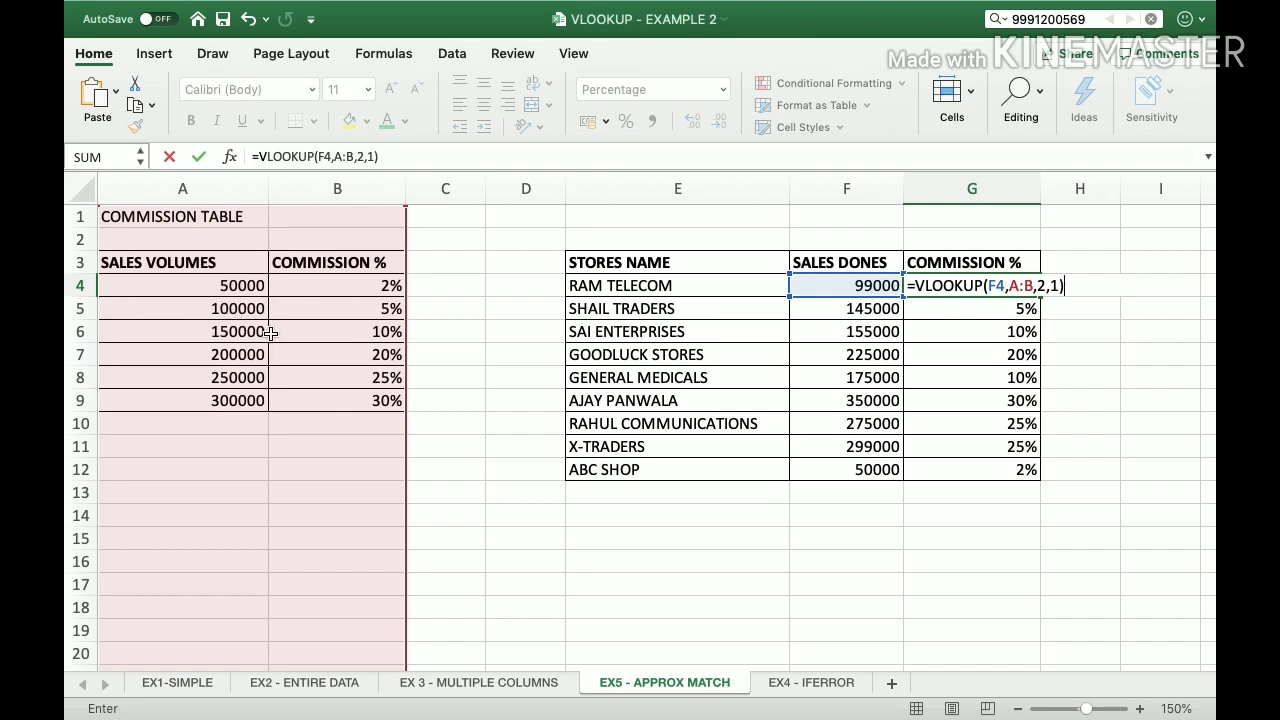
key(Return)
key(Up)
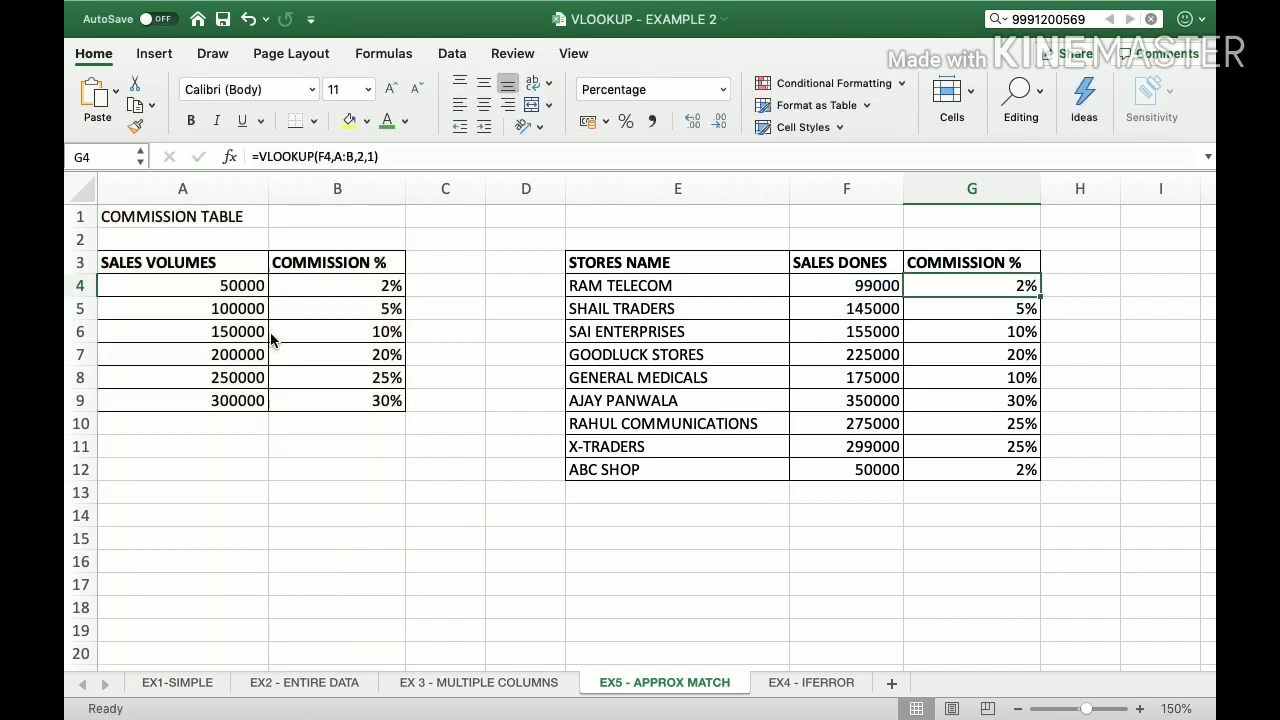
Step: Undo recent changes back to the point where the commission cells G5:G12 are empty
key(super+z)
key(super+z)
key(super+z)
key(super+z)
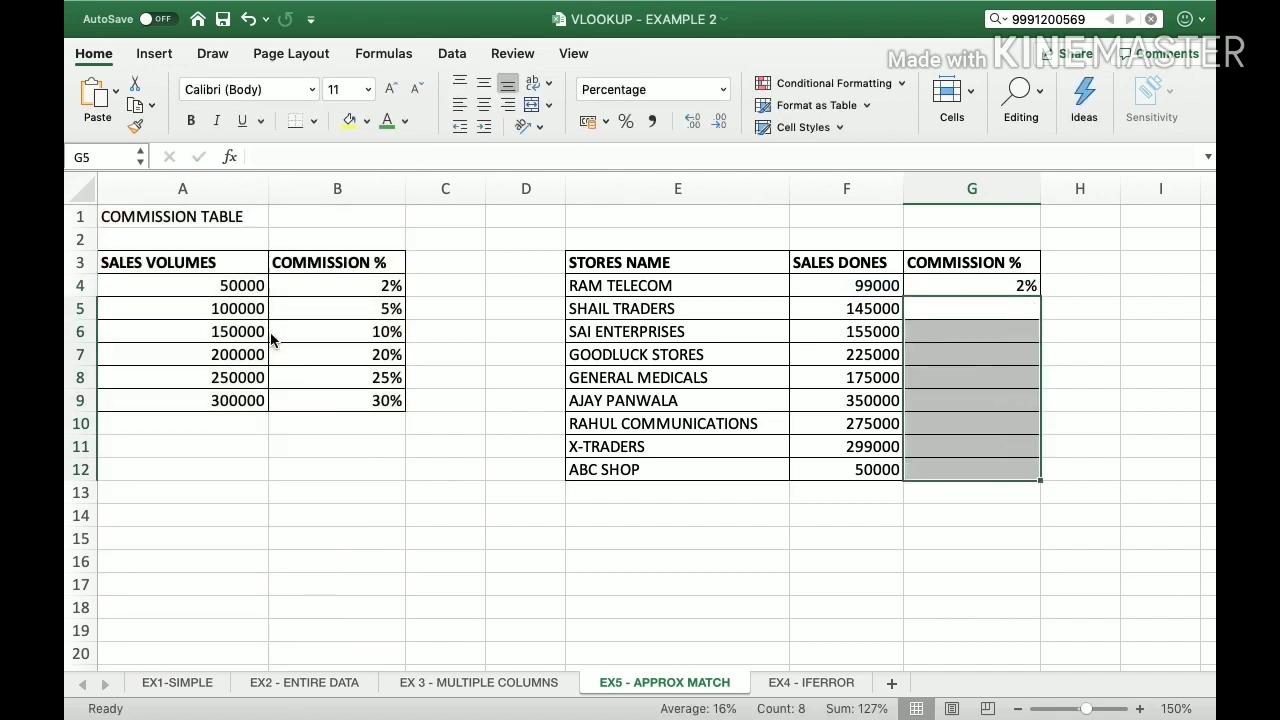
Step: Compare SHAIL TRADERS' sales with the commission slab between 100000 and 150000
key(Down)
key(Left)
key(Left)
key(Left)
key(Left)
key(Left)
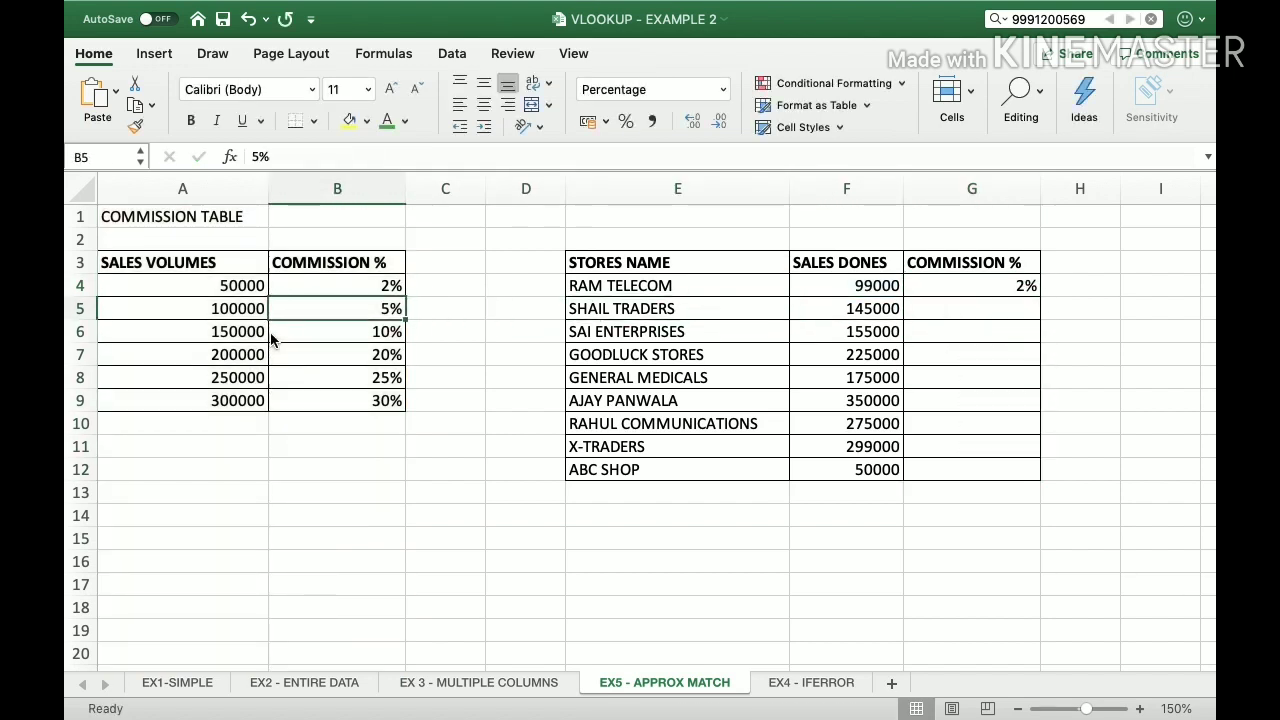
key(Right)
key(Down)
key(Left)
key(Left)
key(Up)
key(shift+Down)
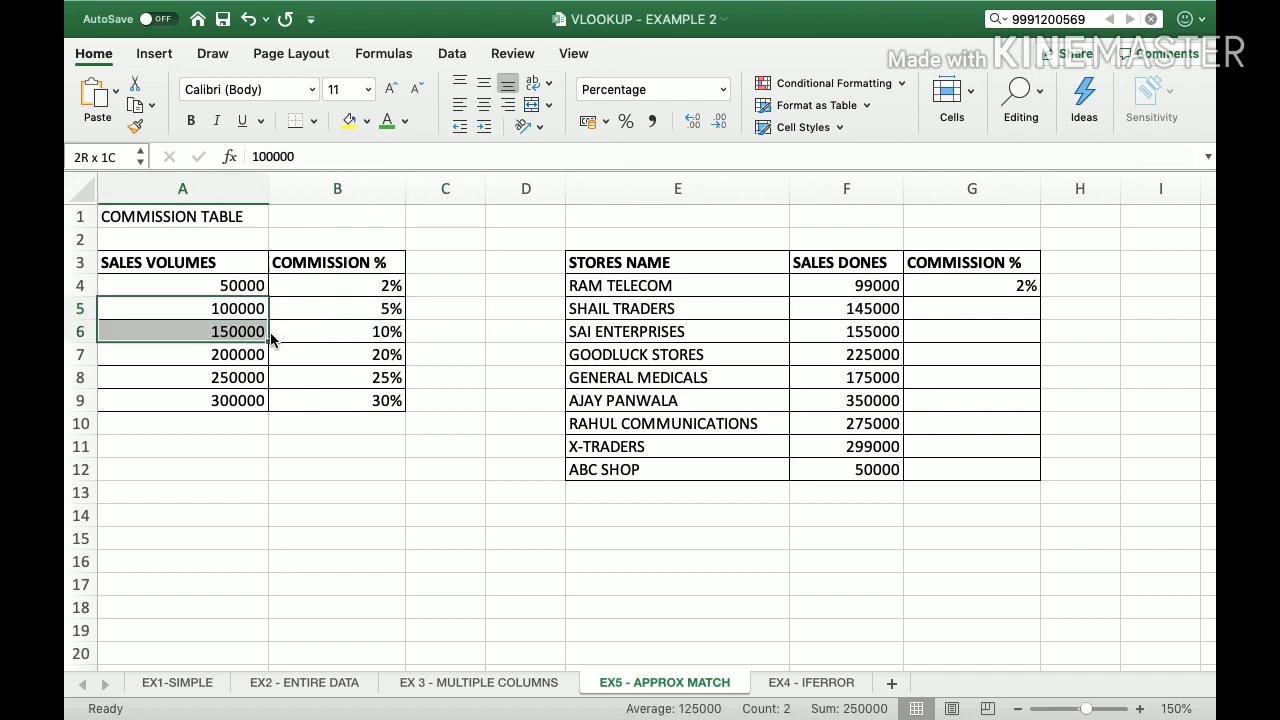
key(Right)
key(Right)
key(Right)
key(Right)
key(Right)
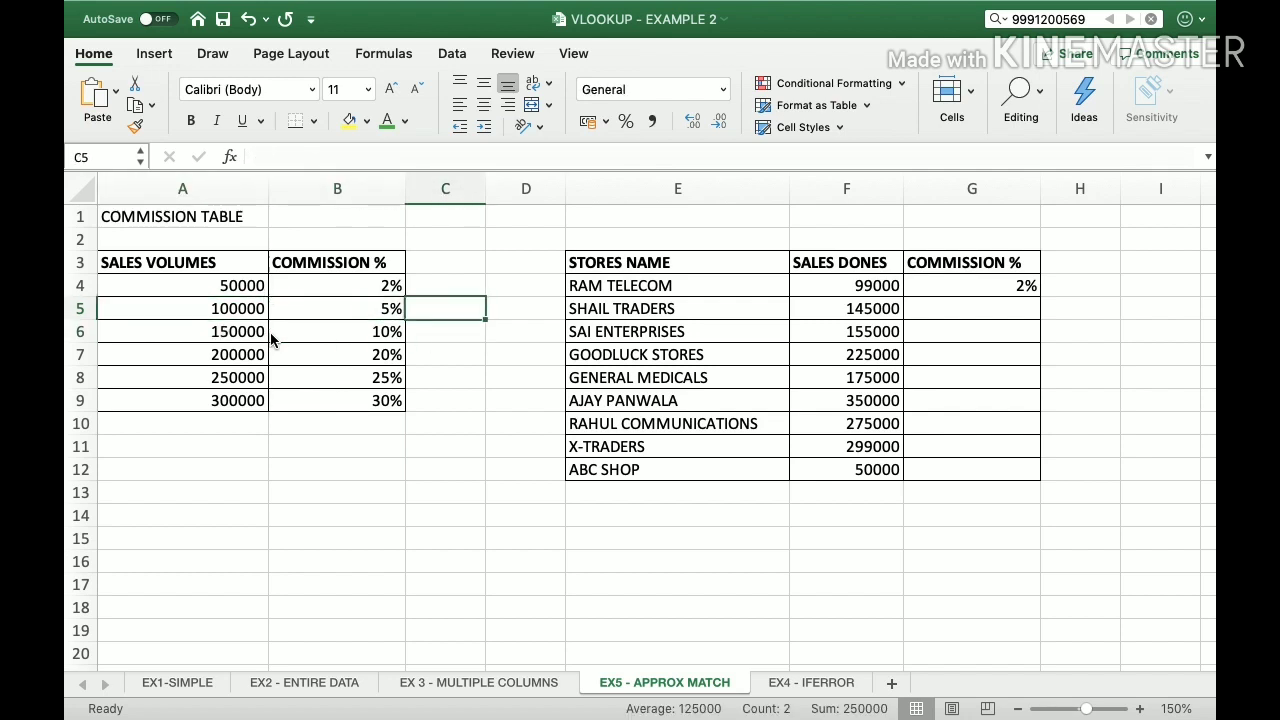
Step: Copy the VLOOKUP formula from G4 into each commission cell from G5 to G12
key(Up)
key(super+c)
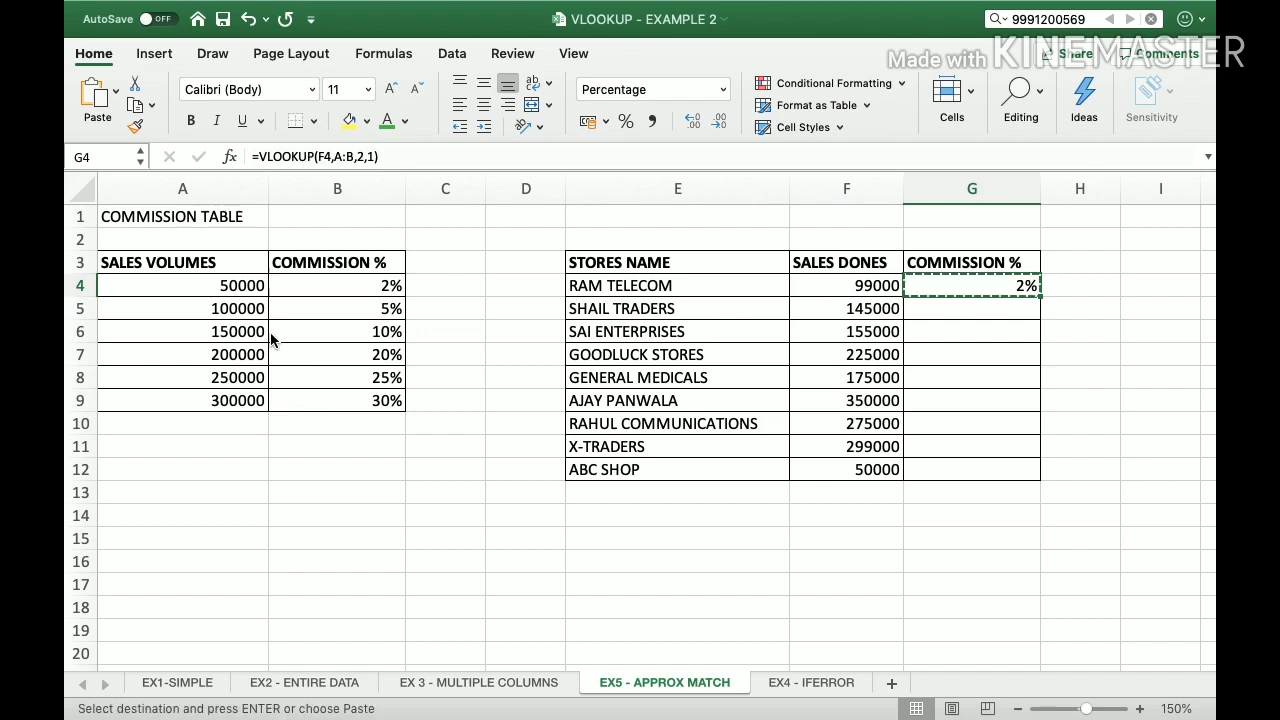
key(Down)
key(super+v)
key(Down)
key(super+v)
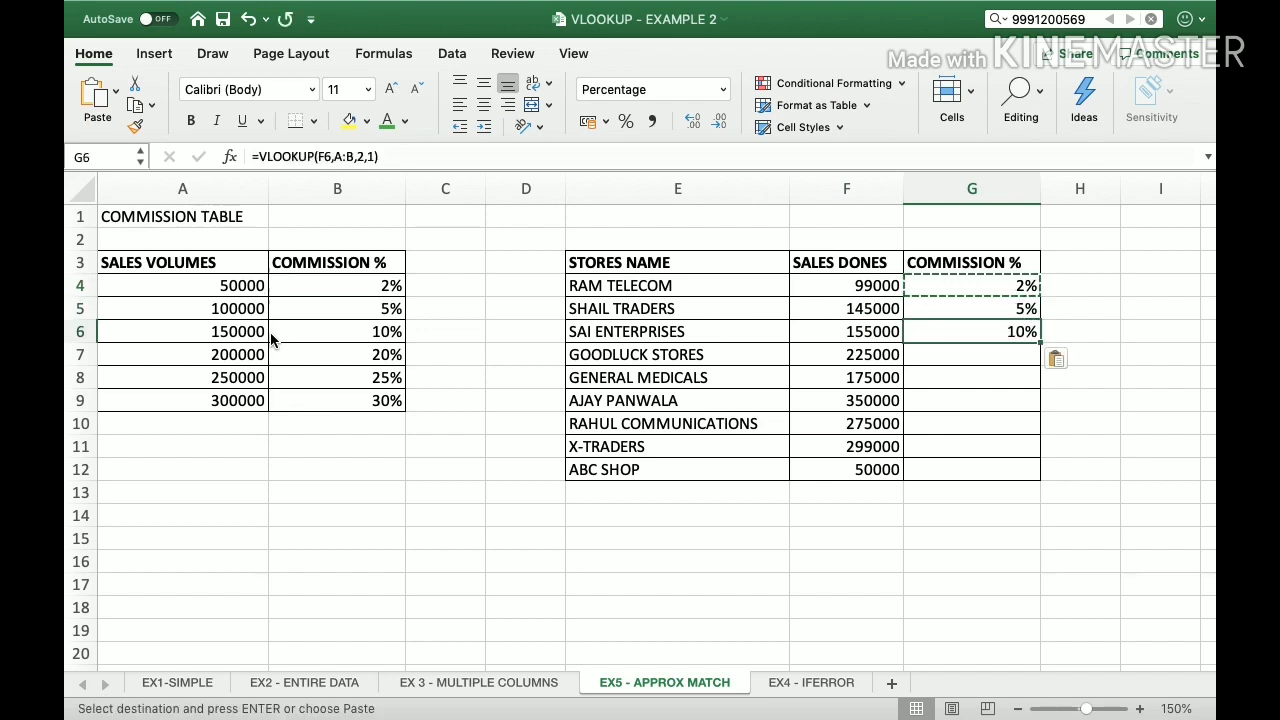
key(Down)
key(super+v)
key(Down)
key(super+v)
key(Down)
key(super+v)
key(Down)
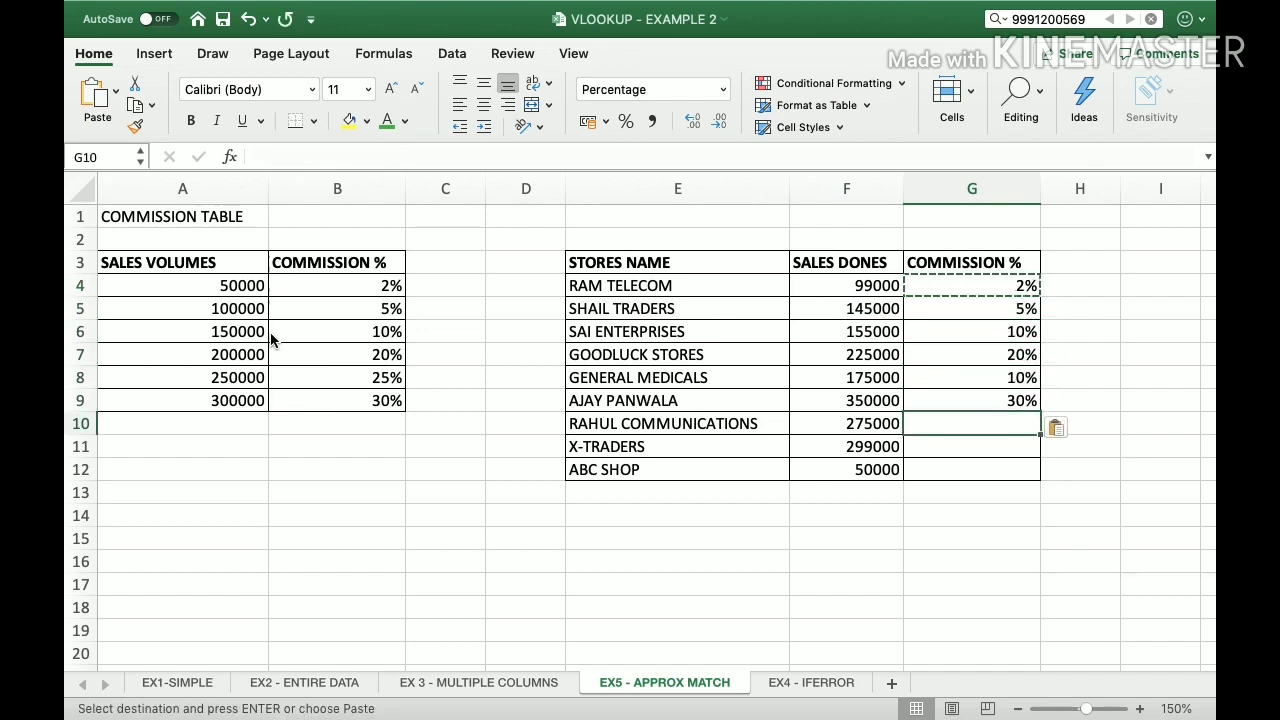
key(super+v)
key(Down)
key(super+v)
key(Down)
key(super+v)
Step: Review the filled store table and go back to the sales volumes column of the commission table
key(Left)
key(Left)
key(Left)
key(Left)
key(Left)
key(Left)
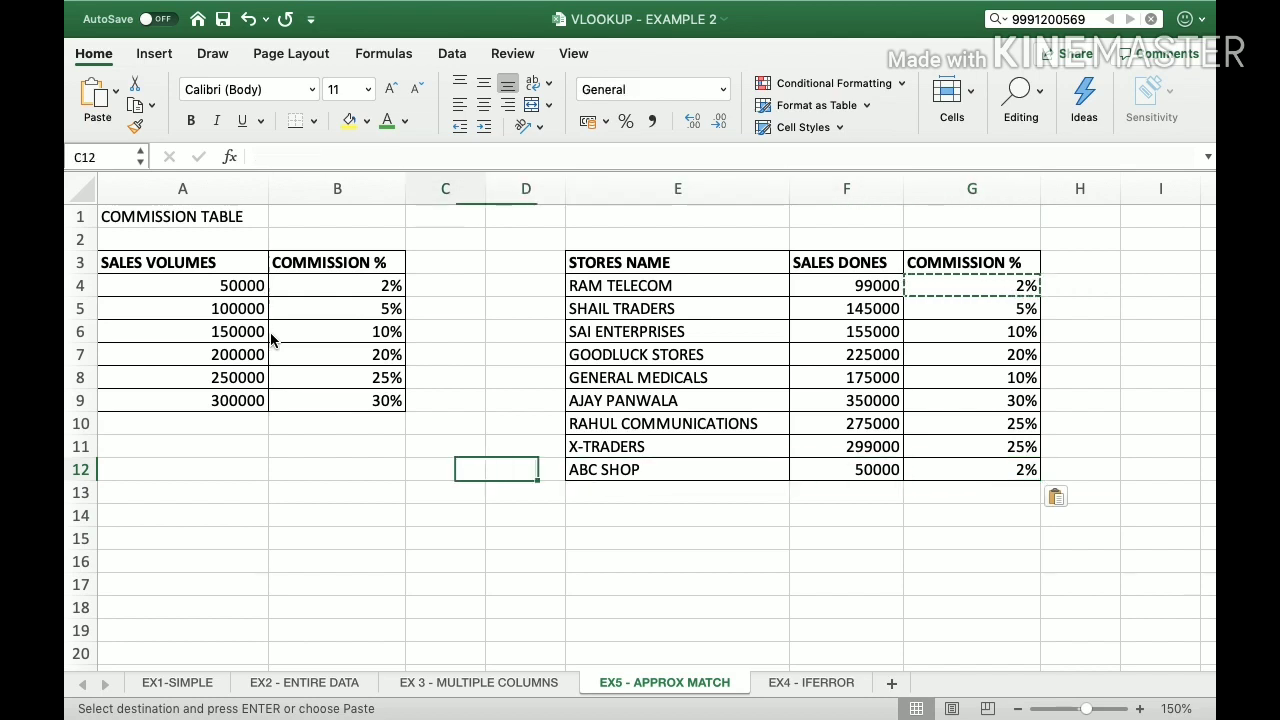
key(Up)
key(Right)
key(Right)
key(Right)
key(Up)
key(Up)
key(Up)
key(Up)
key(Up)
key(Up)
key(Up)
key(Up)
key(Up)
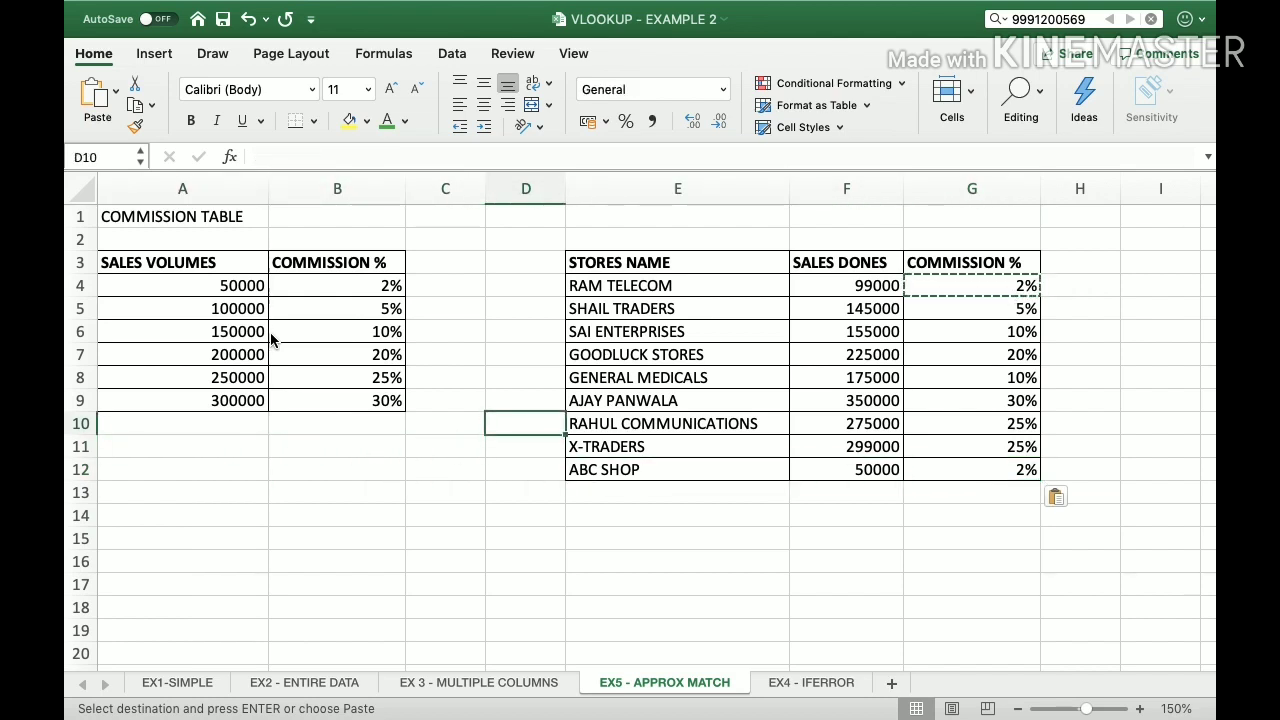
key(Left)
key(Down)
key(Left)
key(Left)
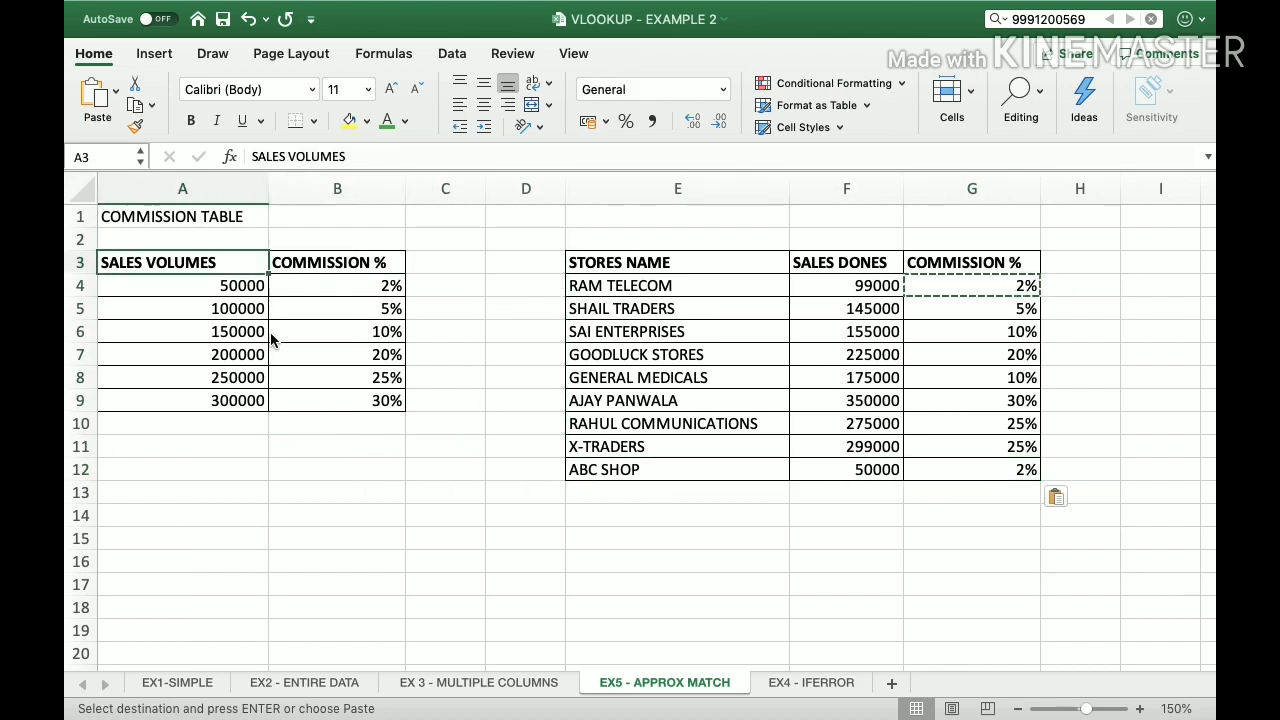
Step: Compare the lowest slab of the commission table, 50000, with RAM TELECOM's sales
key(Down)
key(Right)
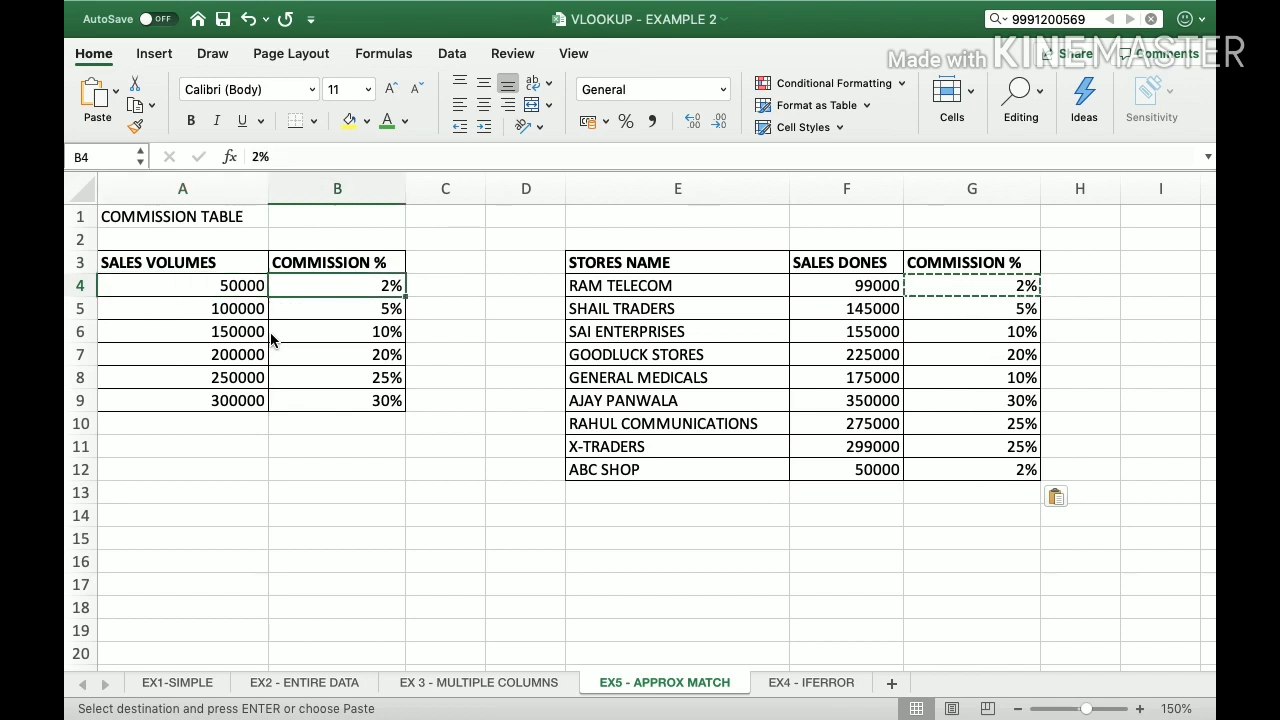
key(Right)
key(Right)
key(Right)
key(Right)
key(Left)
key(Left)
key(Left)
key(Left)
key(Left)
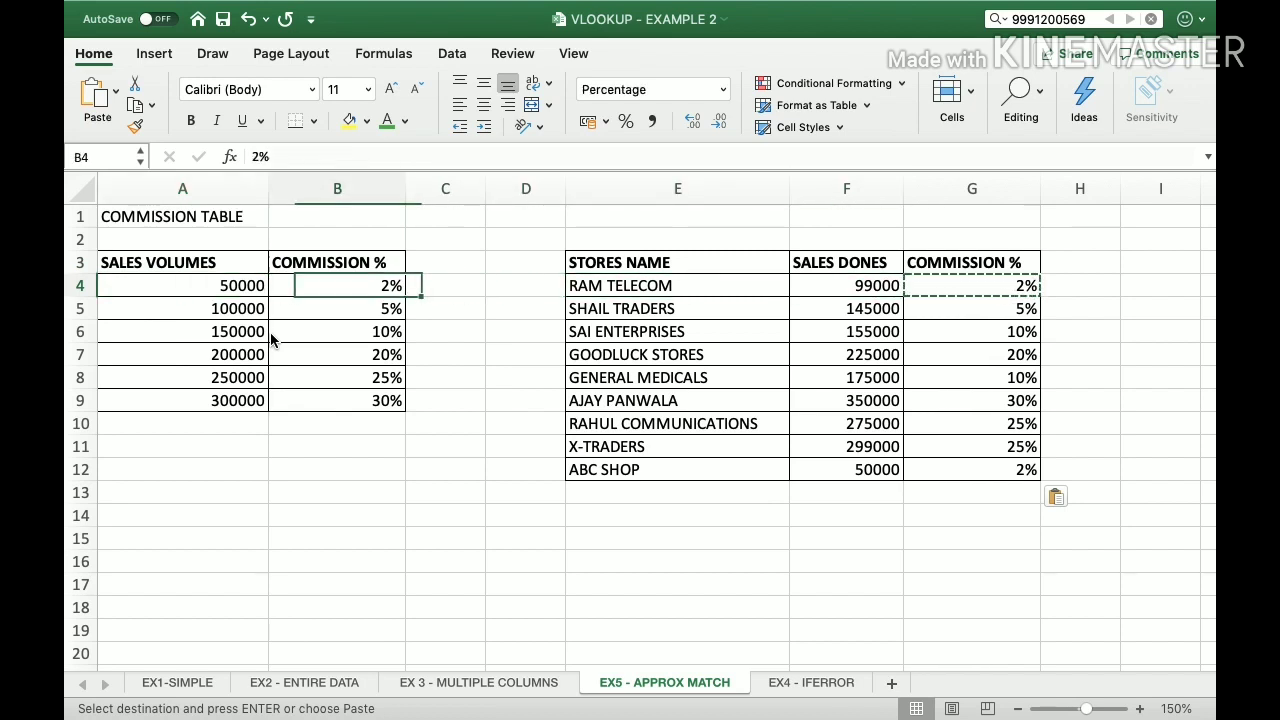
key(Right)
key(Right)
key(Right)
key(Right)
key(Right)
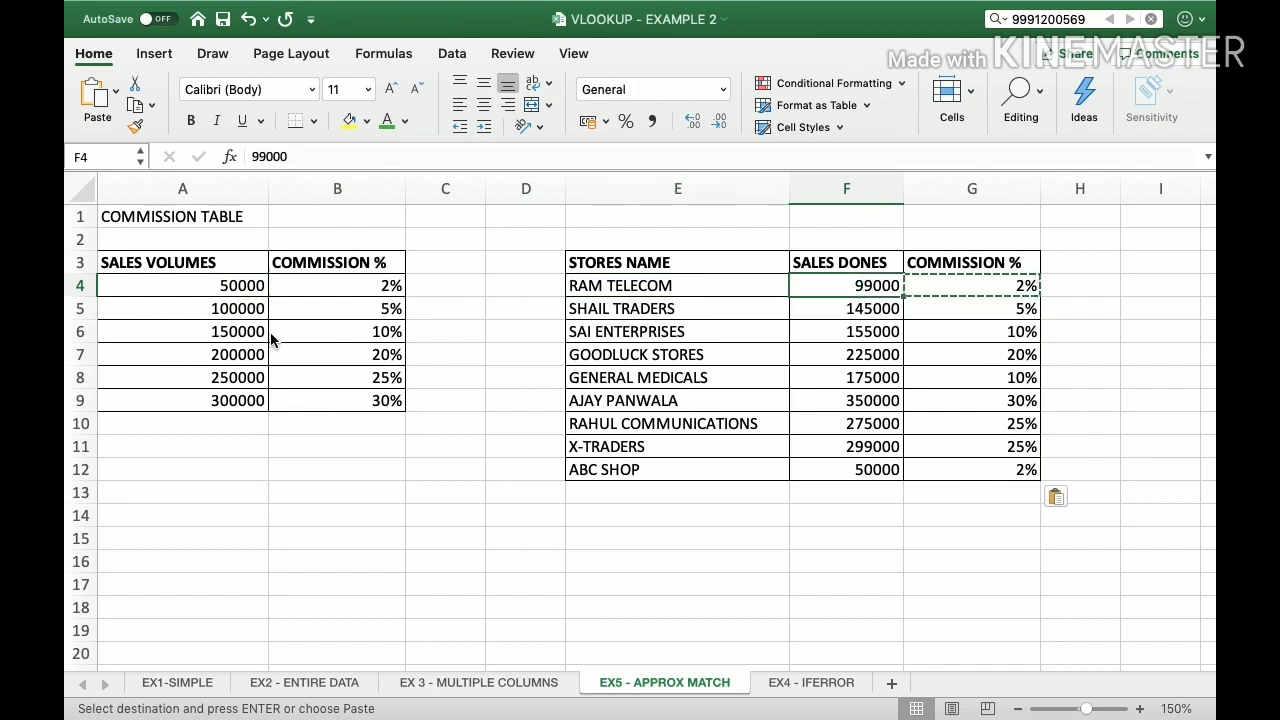
Step: Enter a sales amount of 25000 in F13, directly beneath ABC SHOP's sales
key(ctrl+Down)
key(Down)
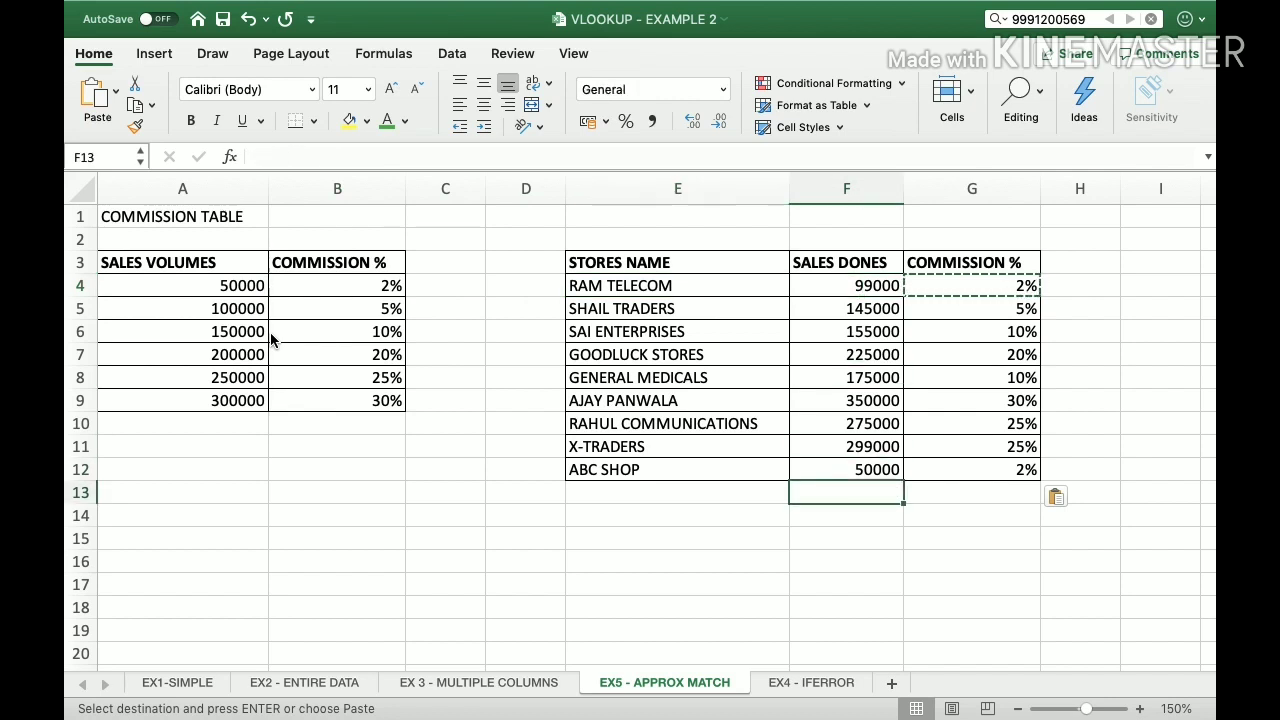
text(25000)
key(Return)
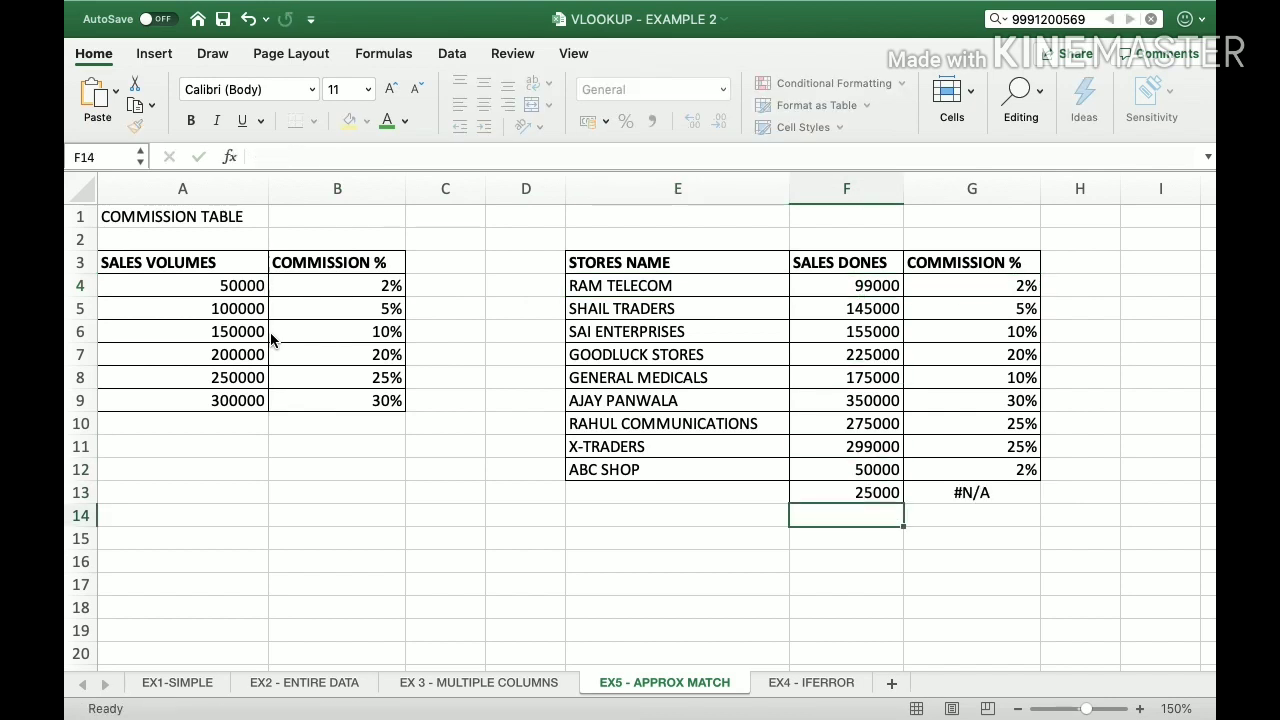
Step: Copy the VLOOKUP formula from G12 into G13
key(Up)
key(Right)
key(ctrl+c)
key(ctrl+v)
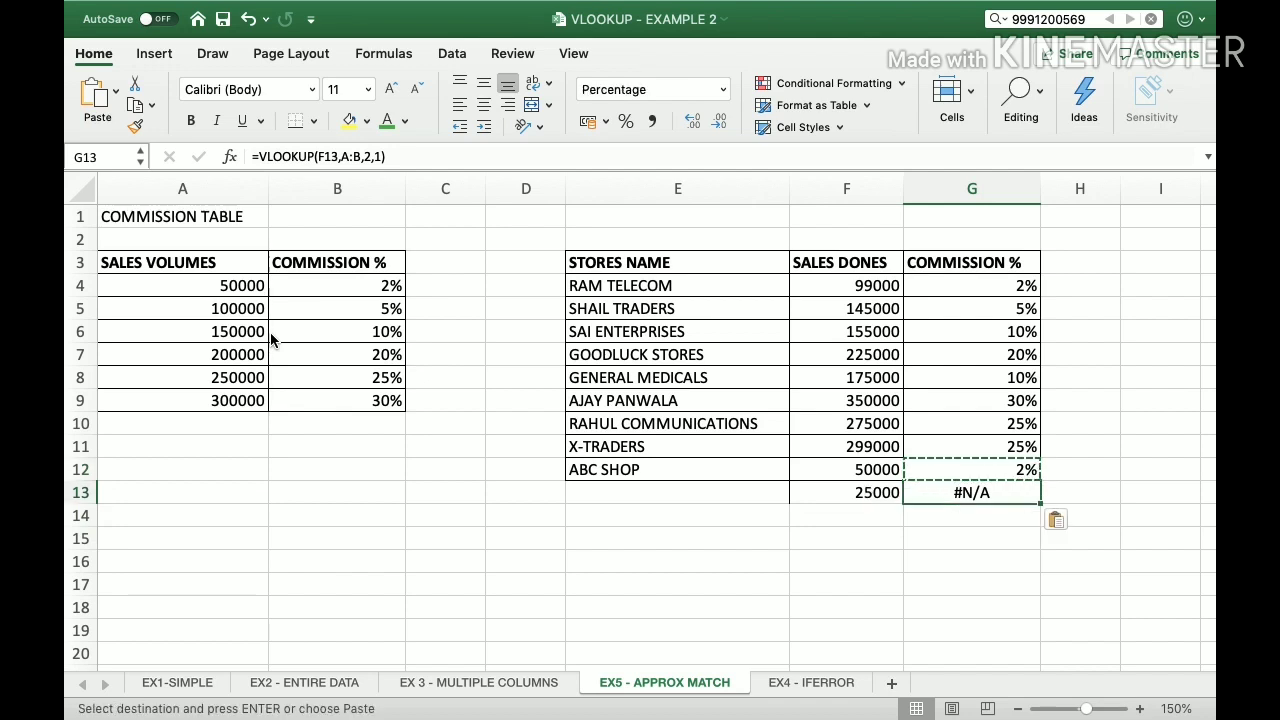
key(Escape)
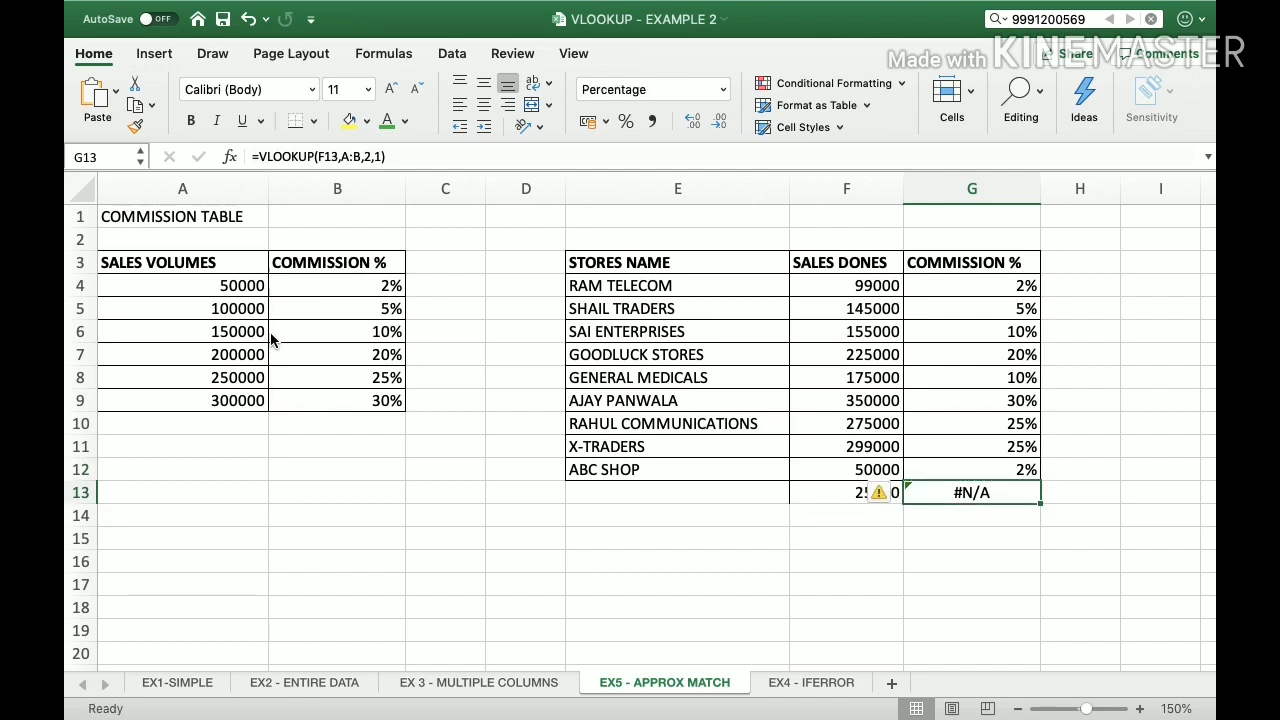
Step: Add a slab with sales volume 20000 and commission 1% in row 10, beneath the commission table
click(230, 431)
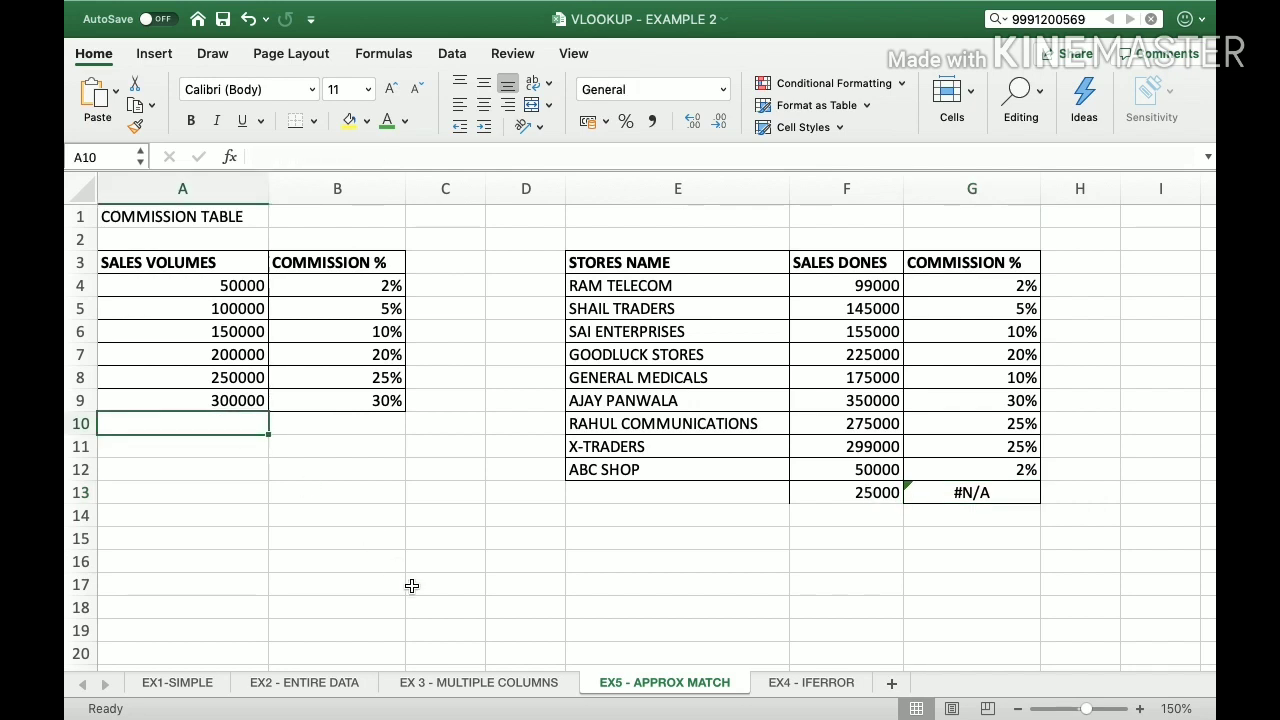
text(20000)
key(Return)
key(Up)
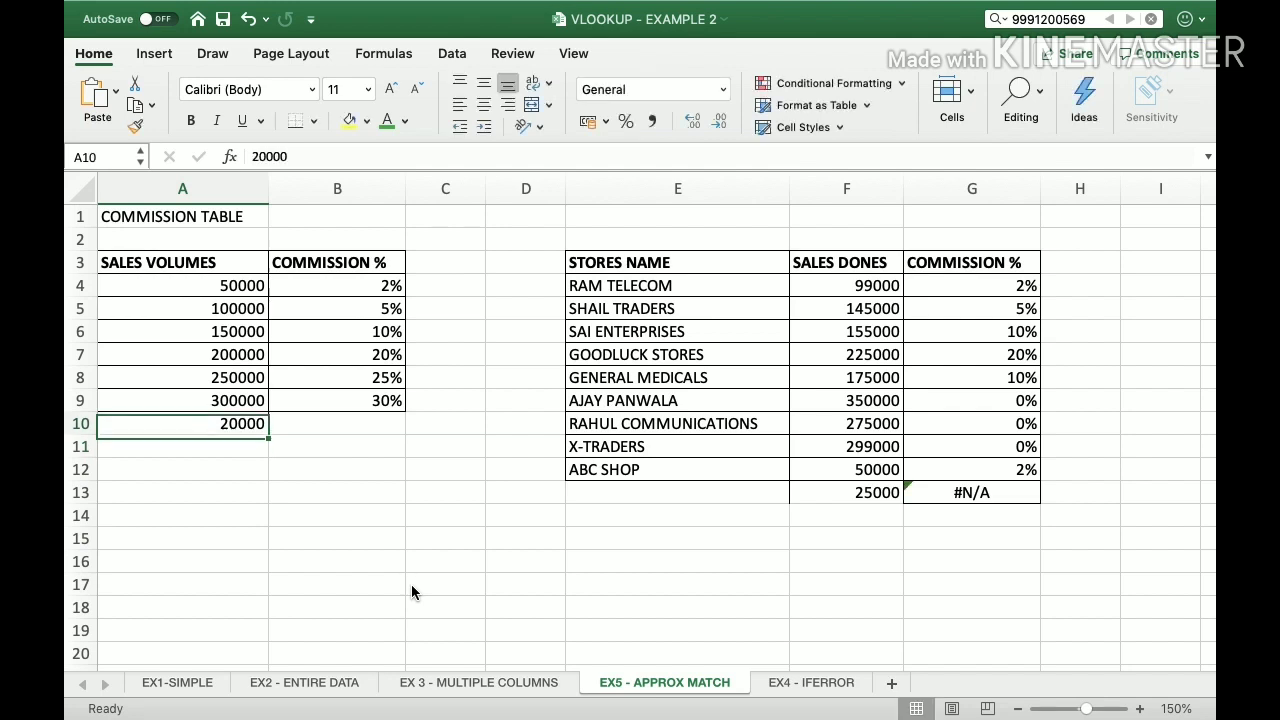
key(Right)
text(1%)
key(Return)
key(Up)
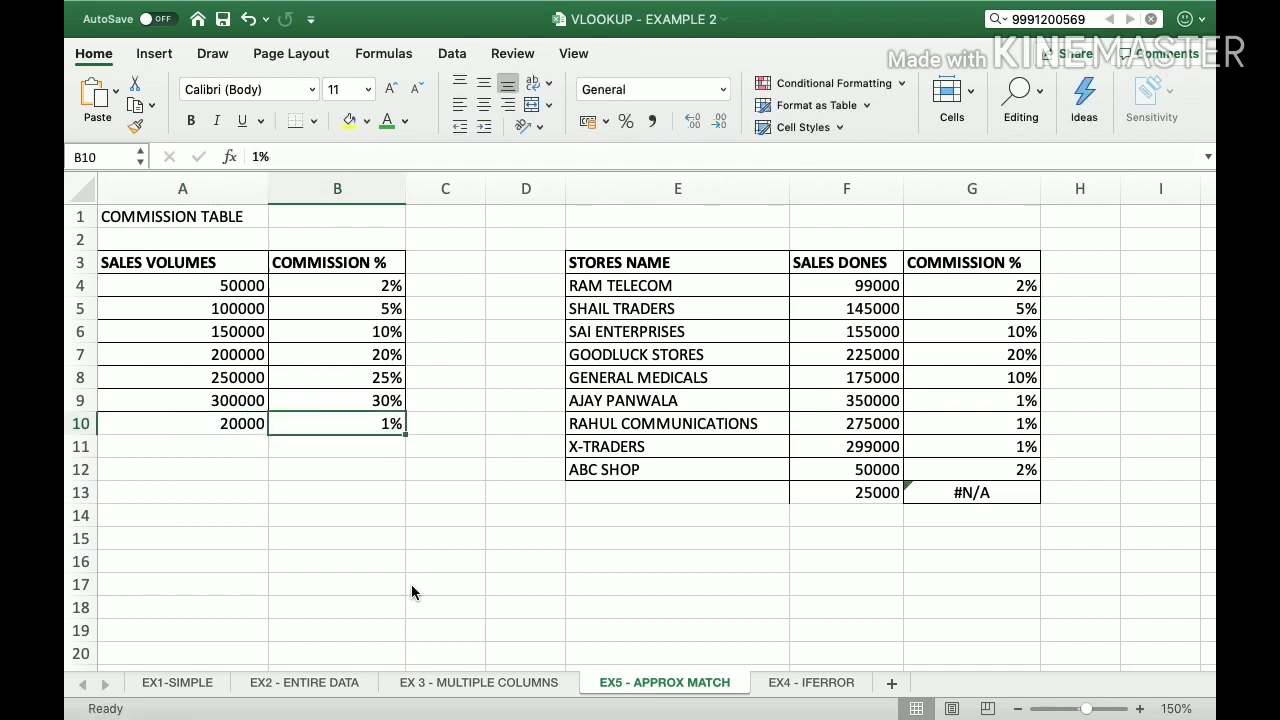
Step: Paste the formula from G12 over G13 again to look up the commission for the 25000 sales
key(Down)
key(Up)
key(Down)
key(Down)
key(Right)
key(Right)
key(Right)
key(Right)
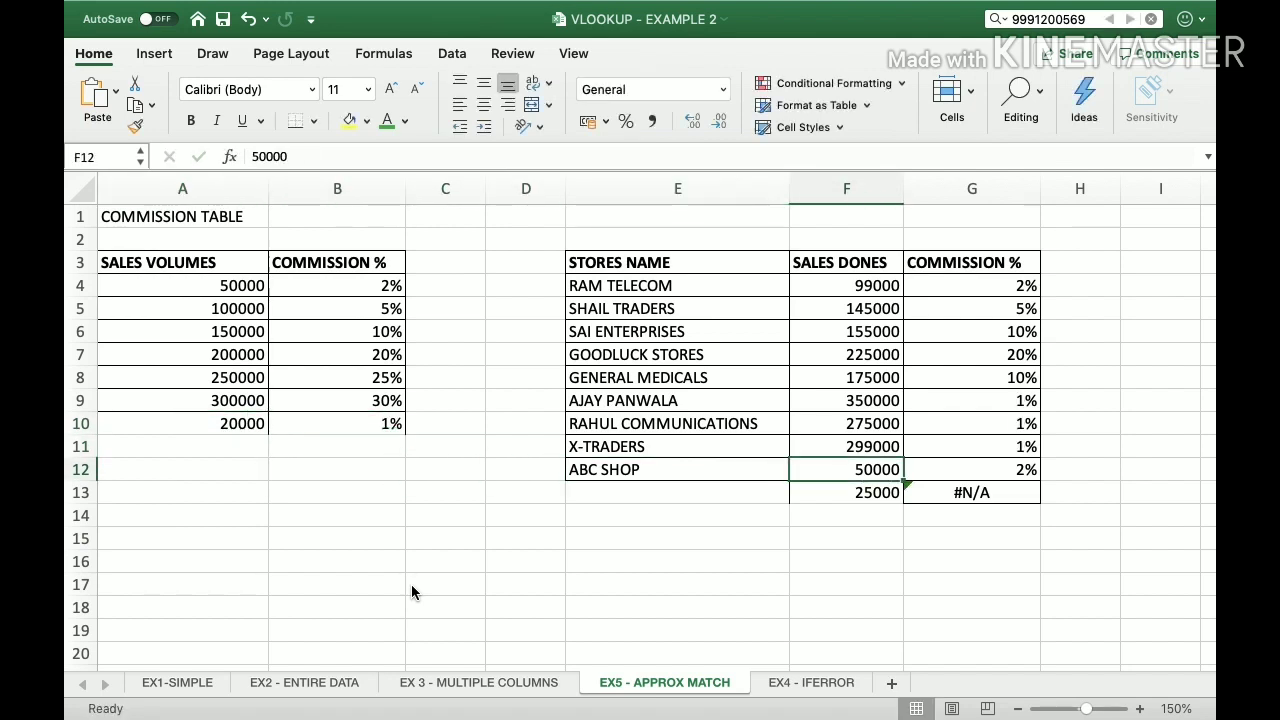
key(Right)
key(ctrl+c)
key(Down)
key(ctrl+v)
Step: Delete the 20000 slab and its 1% commission from A10:B10
key(Left)
key(Left)
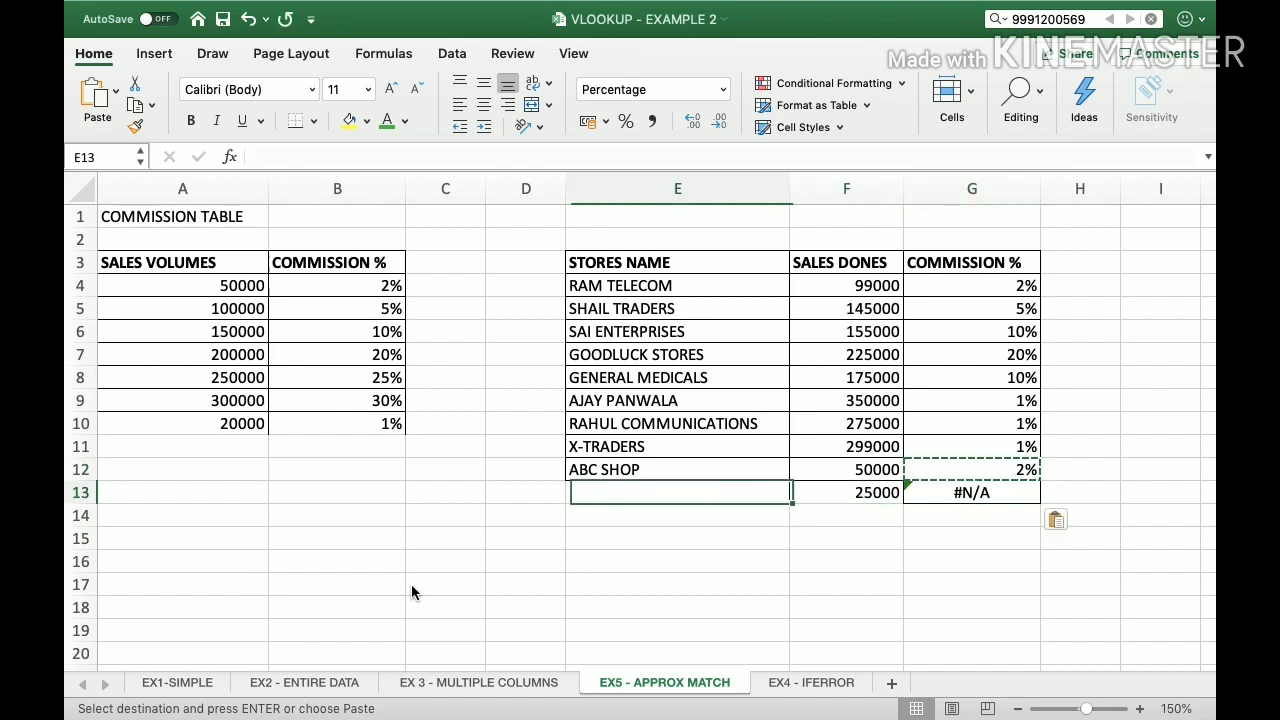
key(Left)
key(Left)
key(Left)
key(Left)
key(Up)
key(Up)
key(Up)
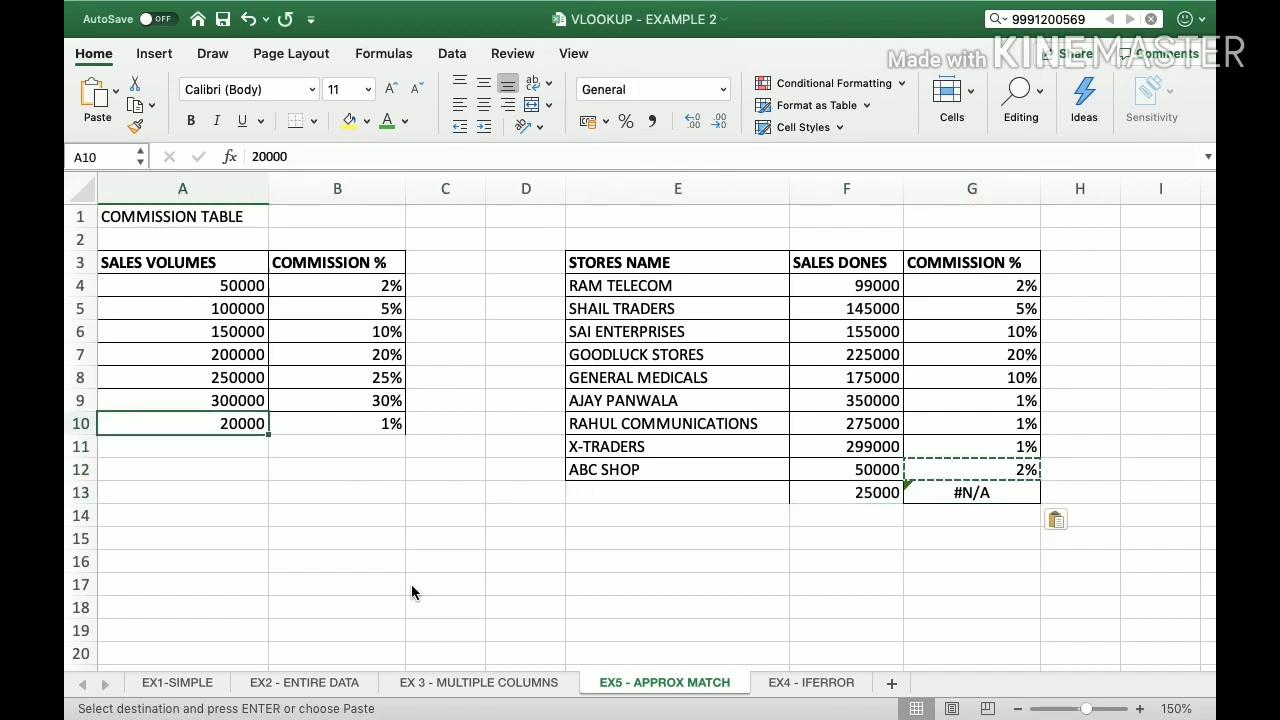
key(Right)
key(Left)
key(shift+Right)
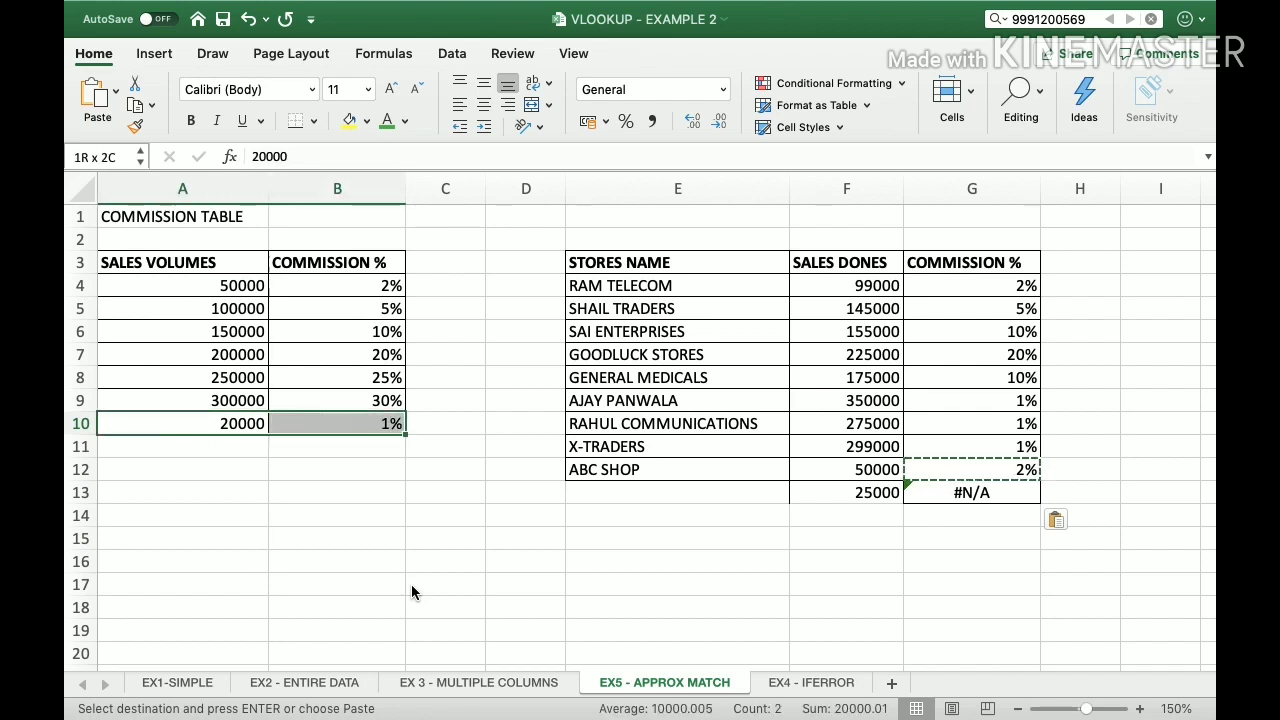
key(Delete)
key(Right)
key(Left)
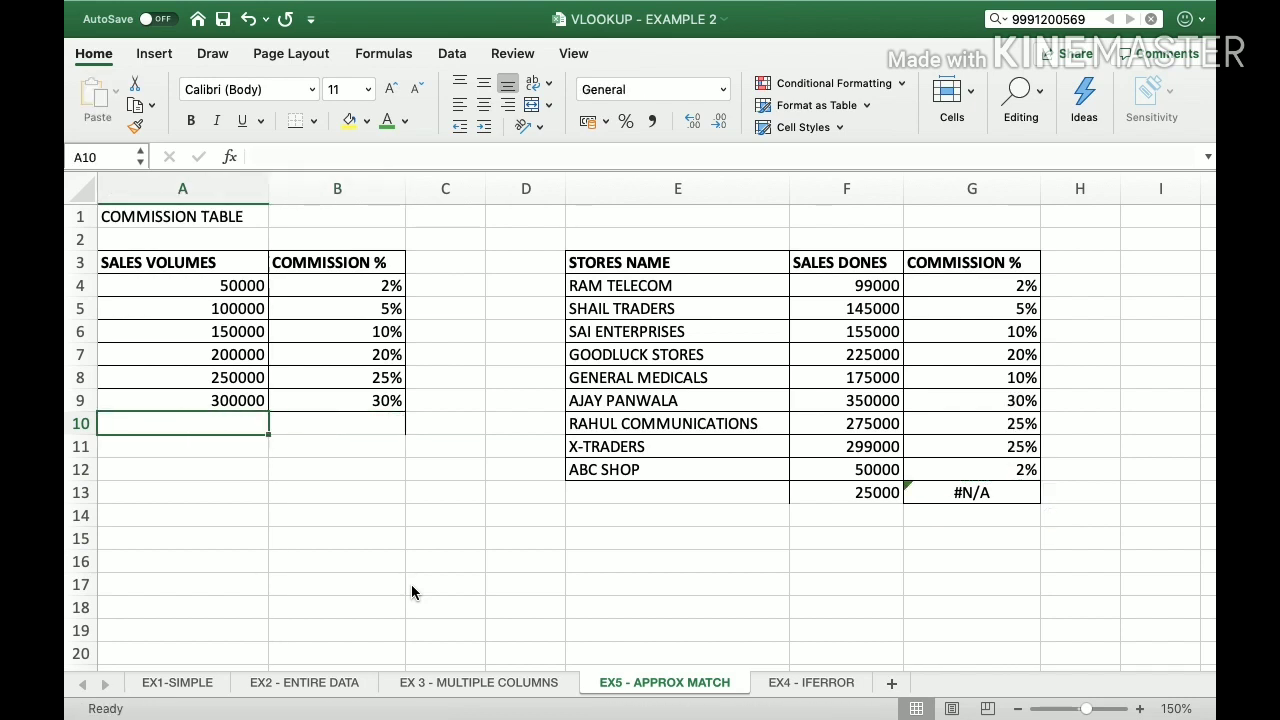
Step: Enter 20000 in A10 and 1% in B10 as a slab beneath the commission table
text(2)
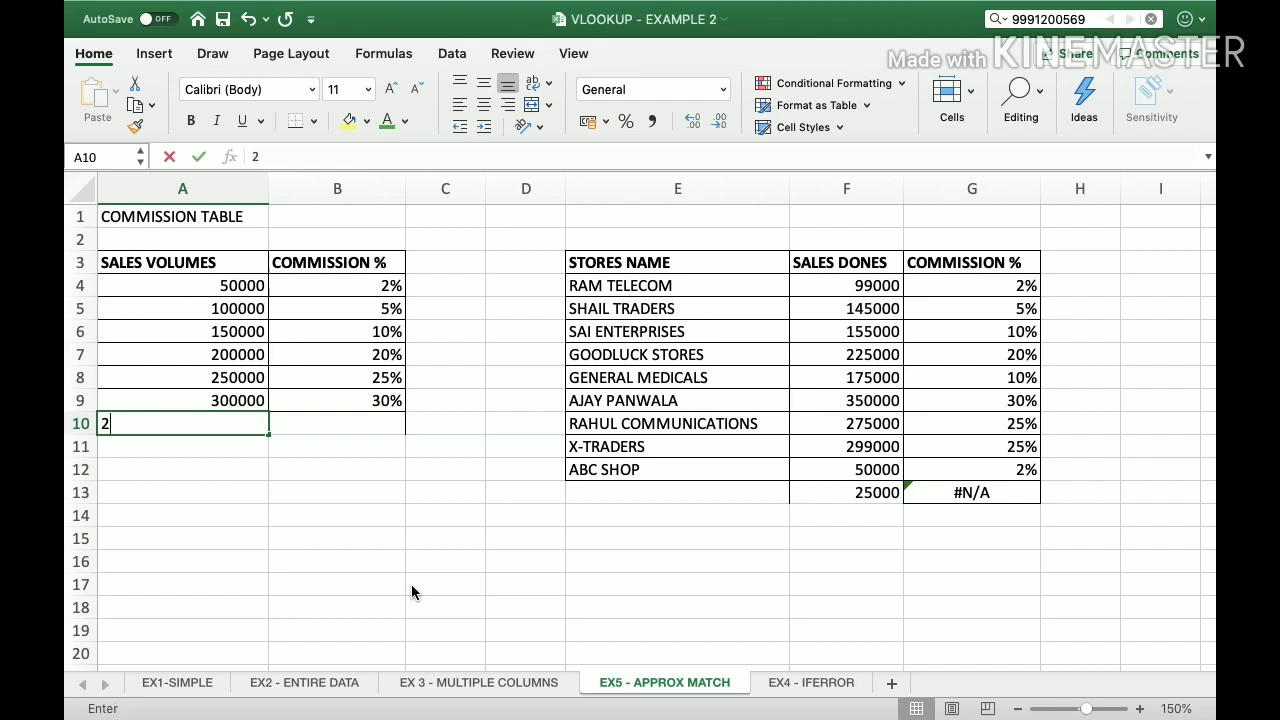
text(00000)
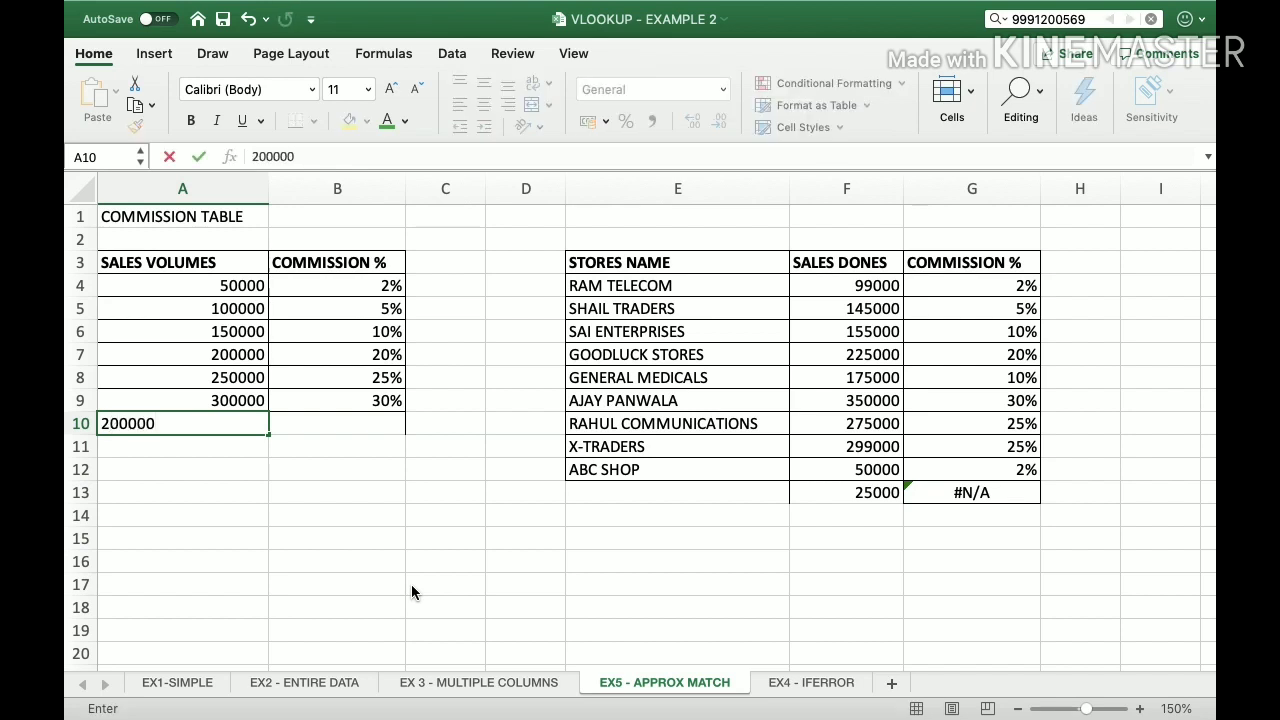
key(BackSpace)
key(Return)
key(Up)
key(Right)
text(1%)
key(Return)
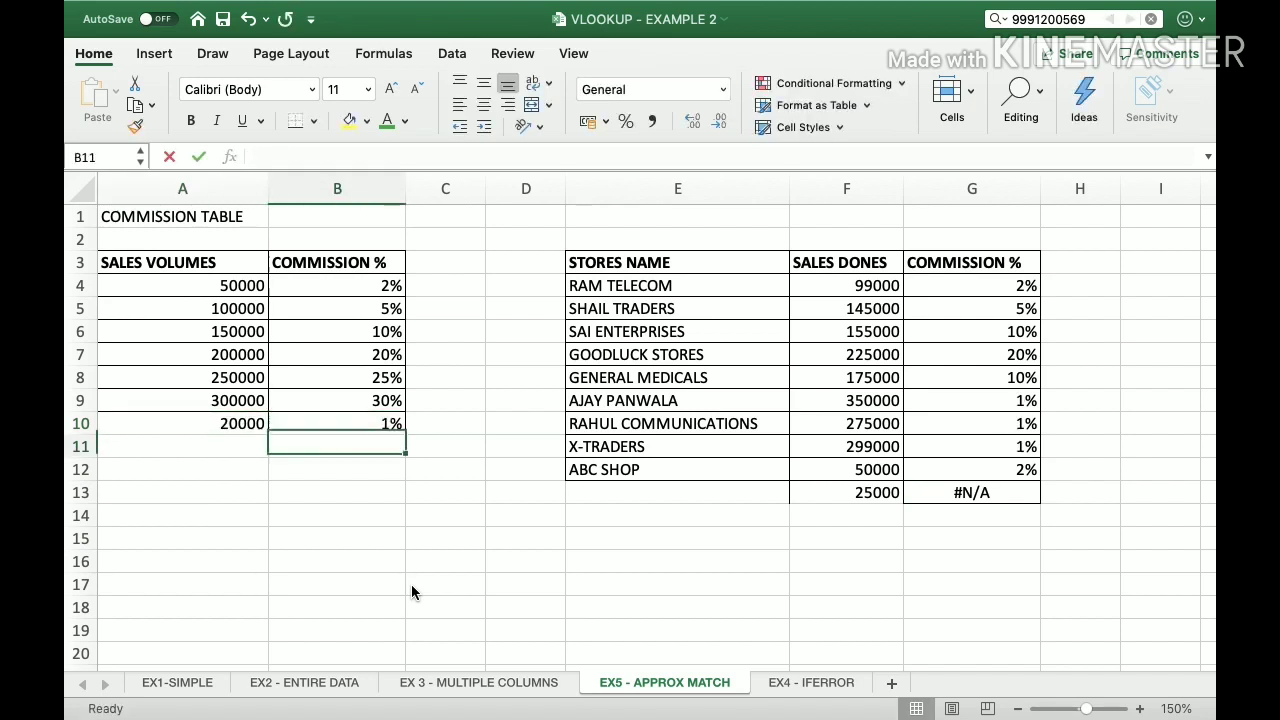
key(Up)
key(Right)
key(Right)
key(Right)
key(Right)
key(Left)
key(Left)
key(Left)
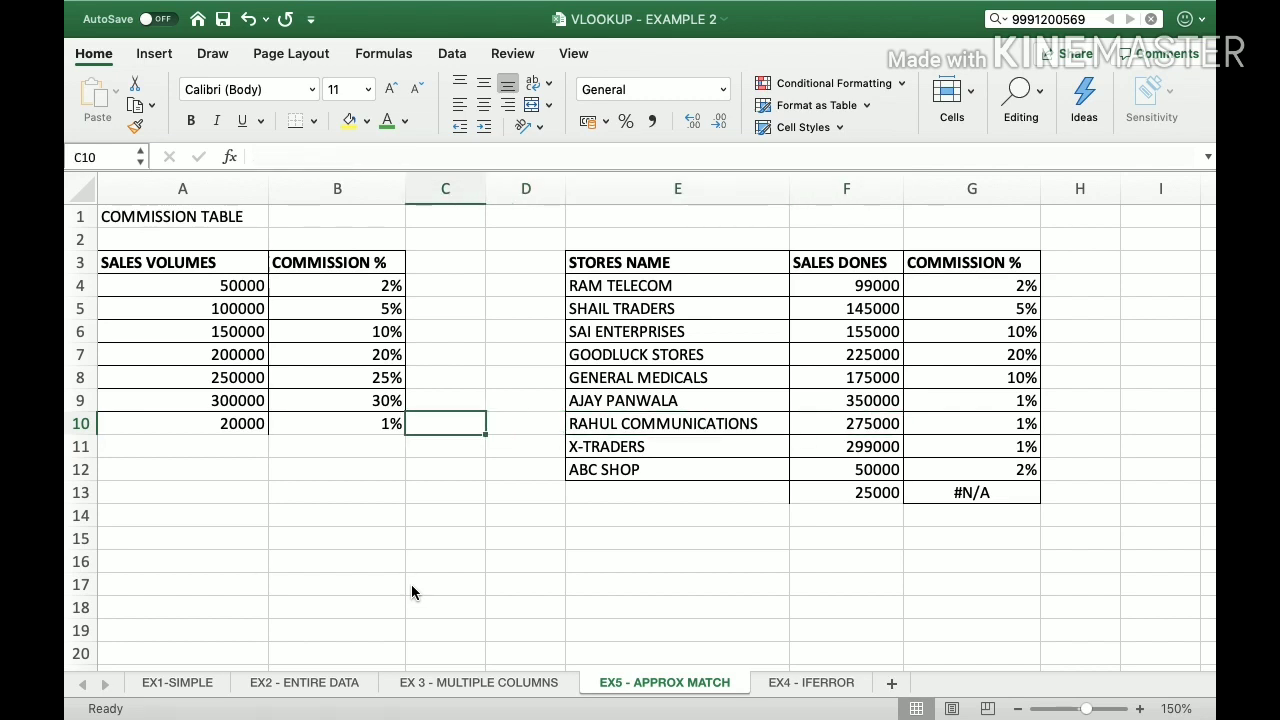
key(Left)
key(Left)
key(shift+Right)
key(super+c)
key(Up)
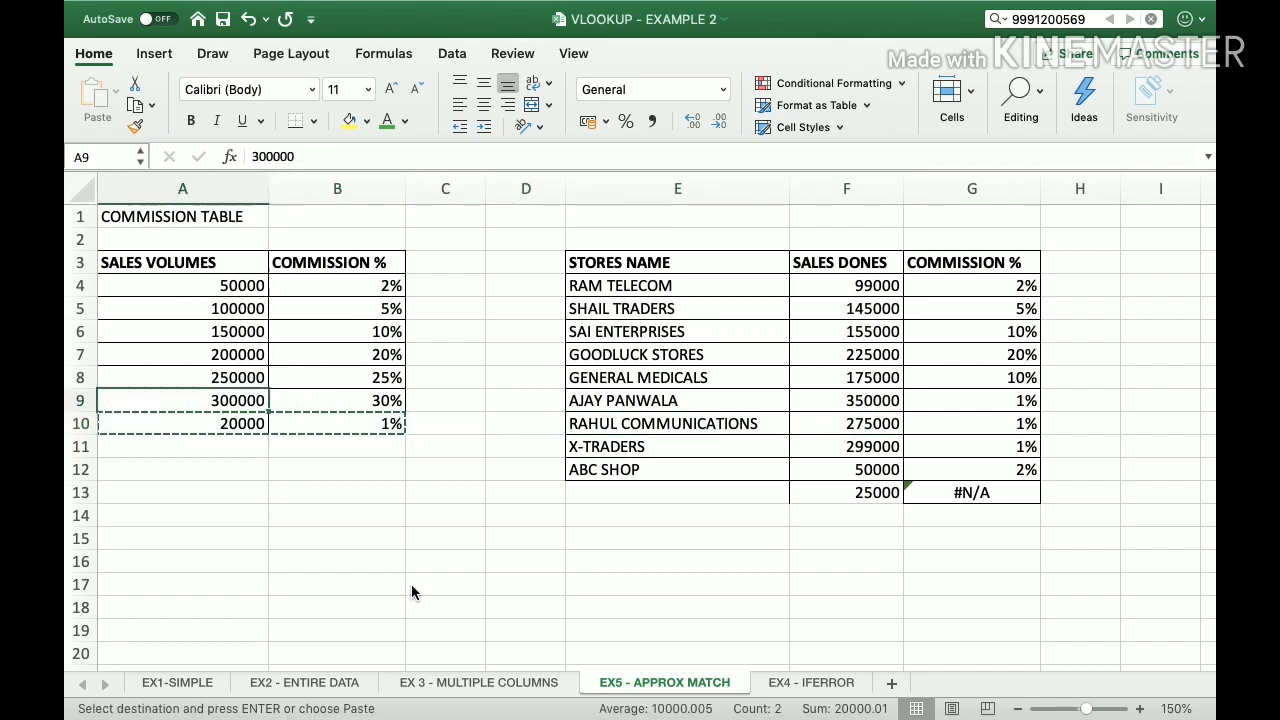
key(Up)
key(Up)
key(Up)
key(Up)
key(Up)
key(Up)
key(Down)
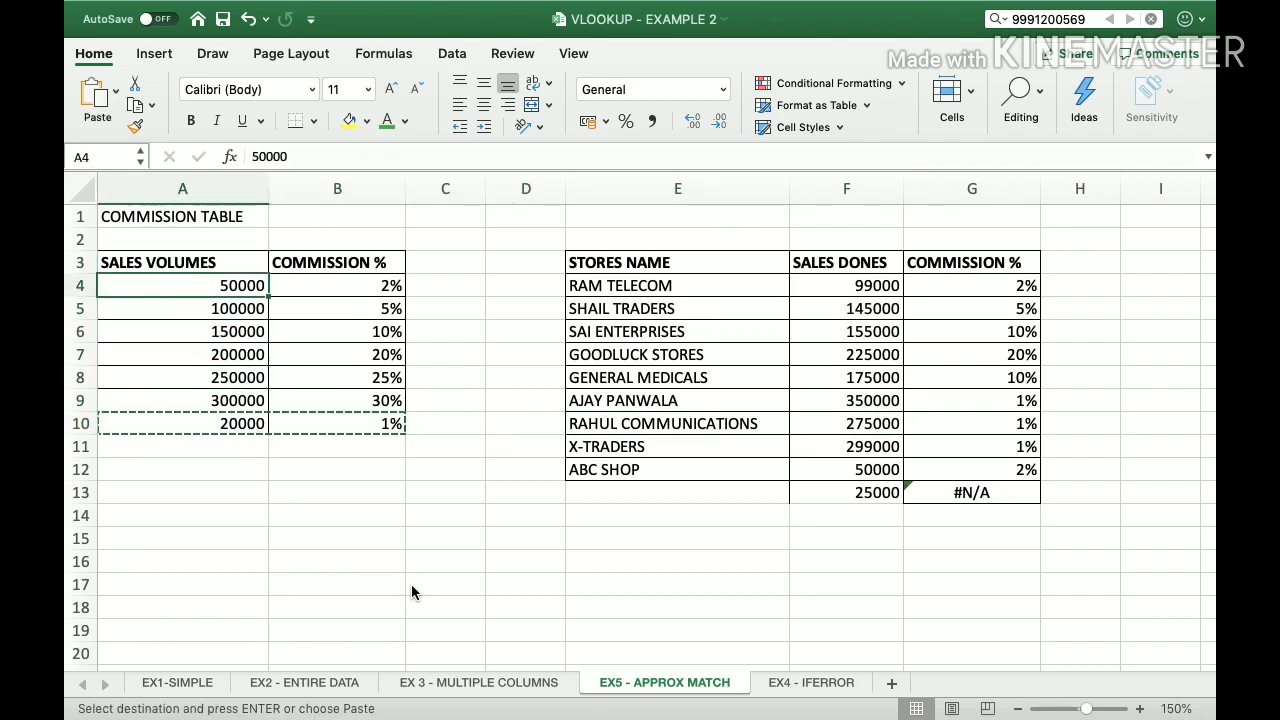
key(Escape)
Step: Insert blank cells at A4:B4 above the 50000 slab, shifting the commission slabs down
key(shift+Right)
key(shift+Right)
key(shift+Left)
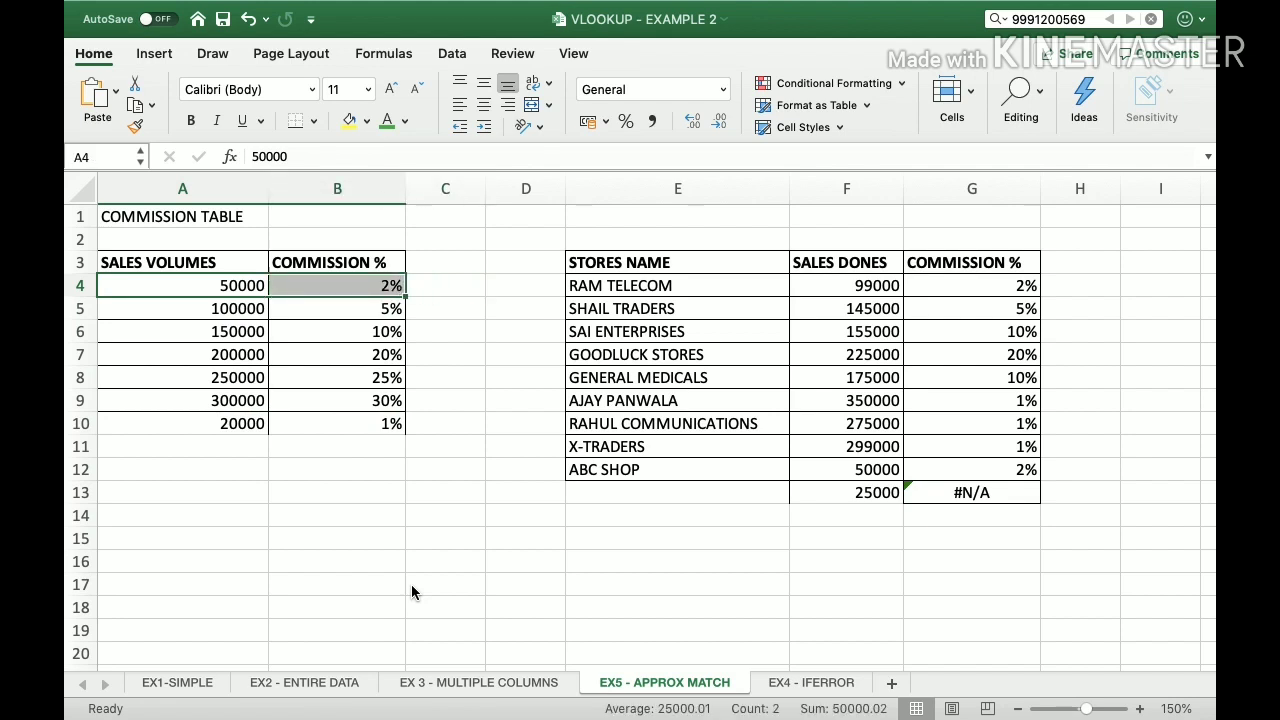
key(ctrl+shift+equal)
key(Return)
key(Down)
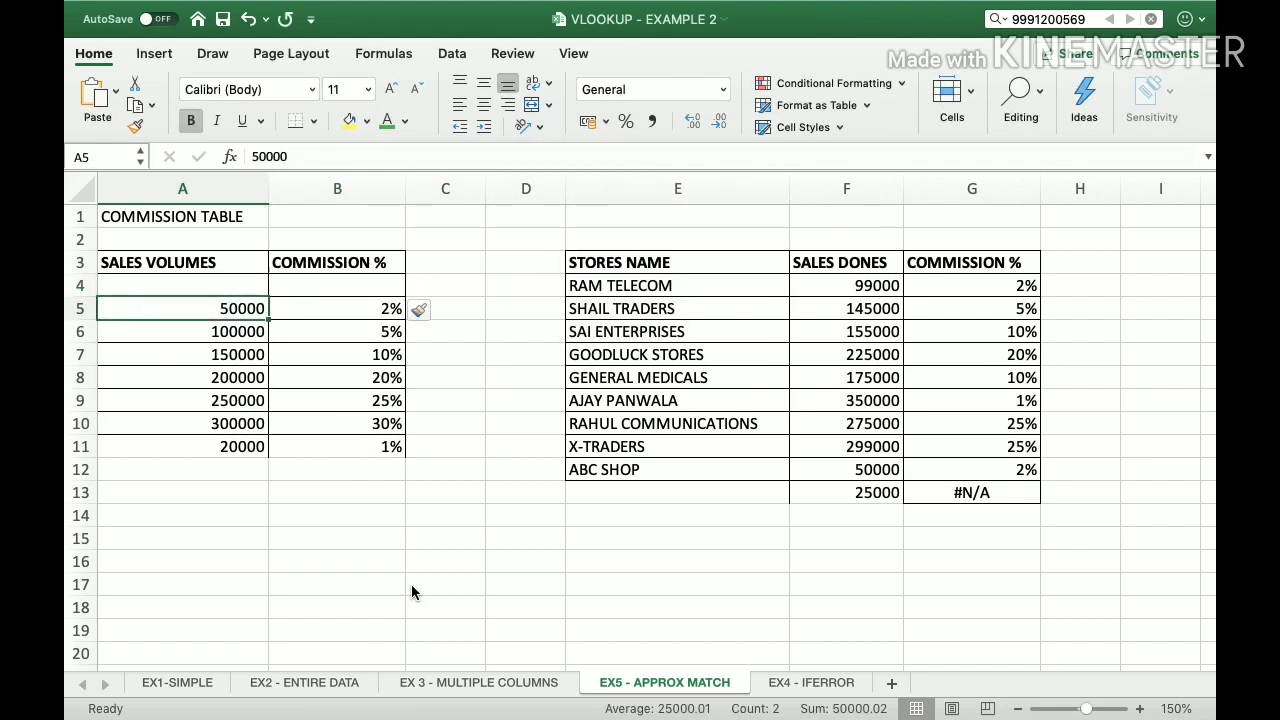
Step: Move the 20000 slab and its 1% commission from A11:B11 into the blank cells A4:B4
key(Page_Down)
key(ctrl+Up)
key(shift+Right)
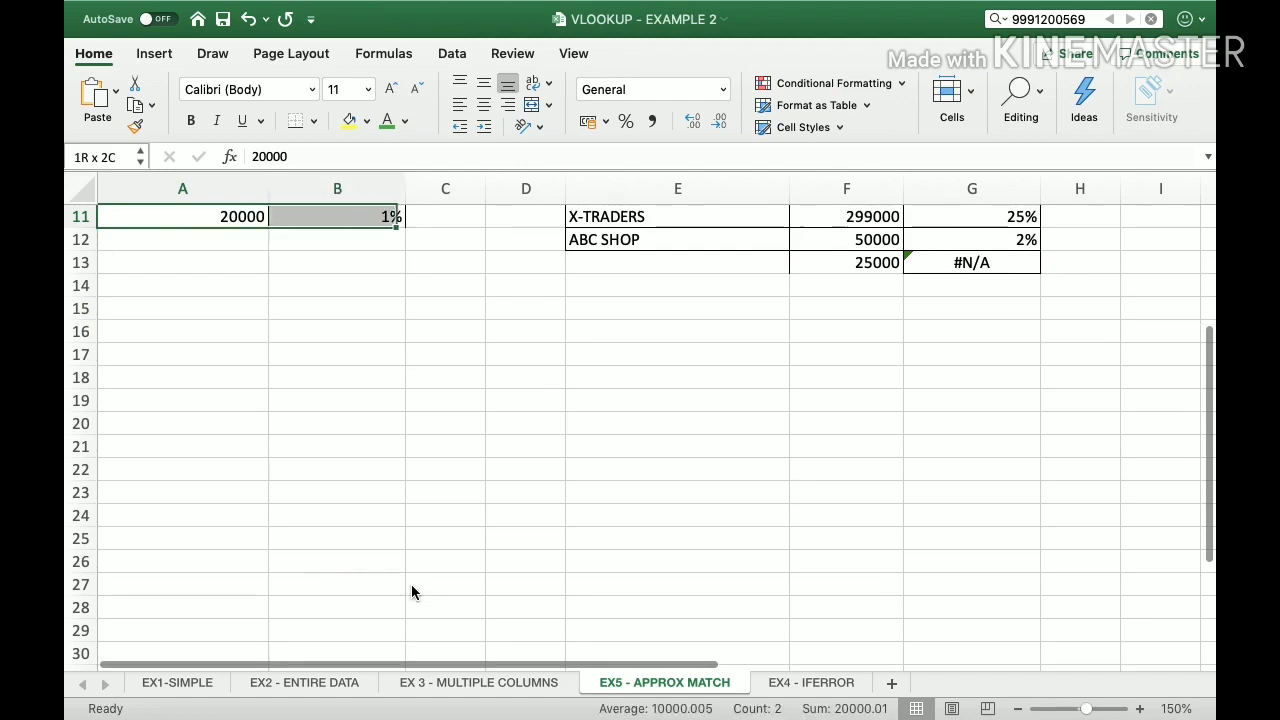
key(ctrl+c)
key(Up)
key(Up)
key(Up)
key(Up)
key(Up)
key(Up)
key(Up)
key(Up)
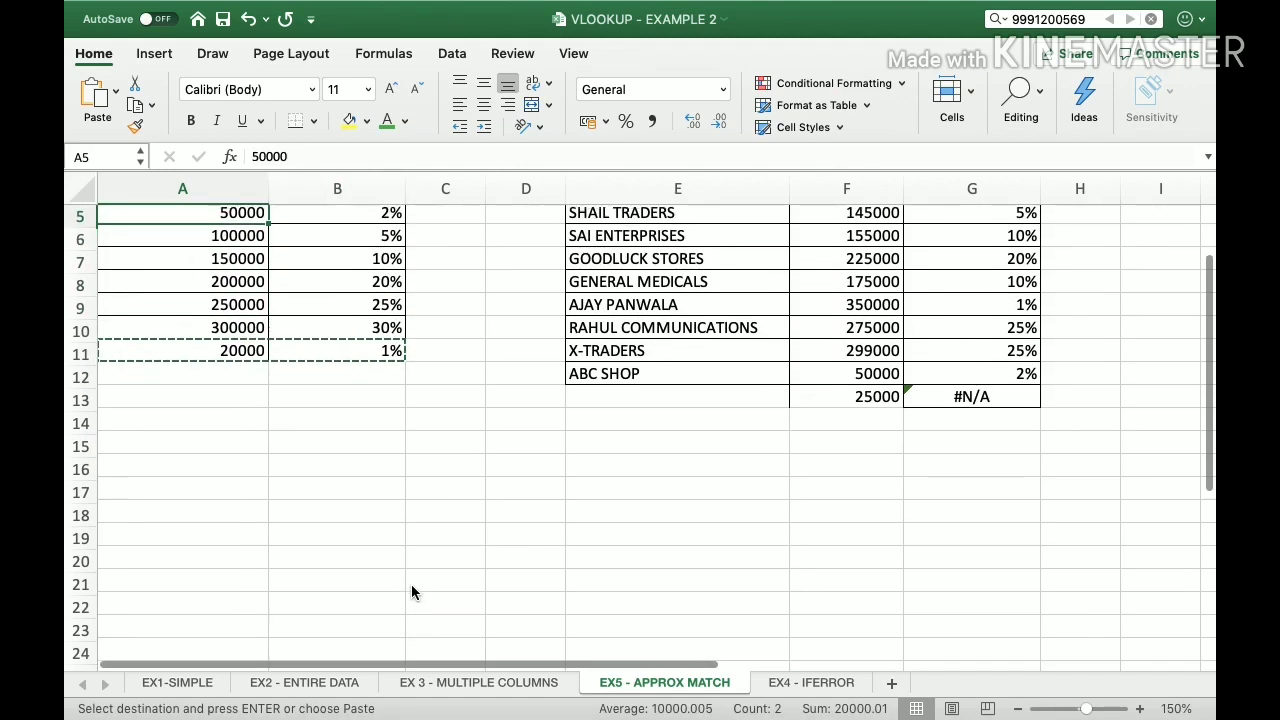
key(Down)
key(Return)
Step: Review the order of the sales volume slabs in A4:A10 of the commission table
key(Down)
key(Down)
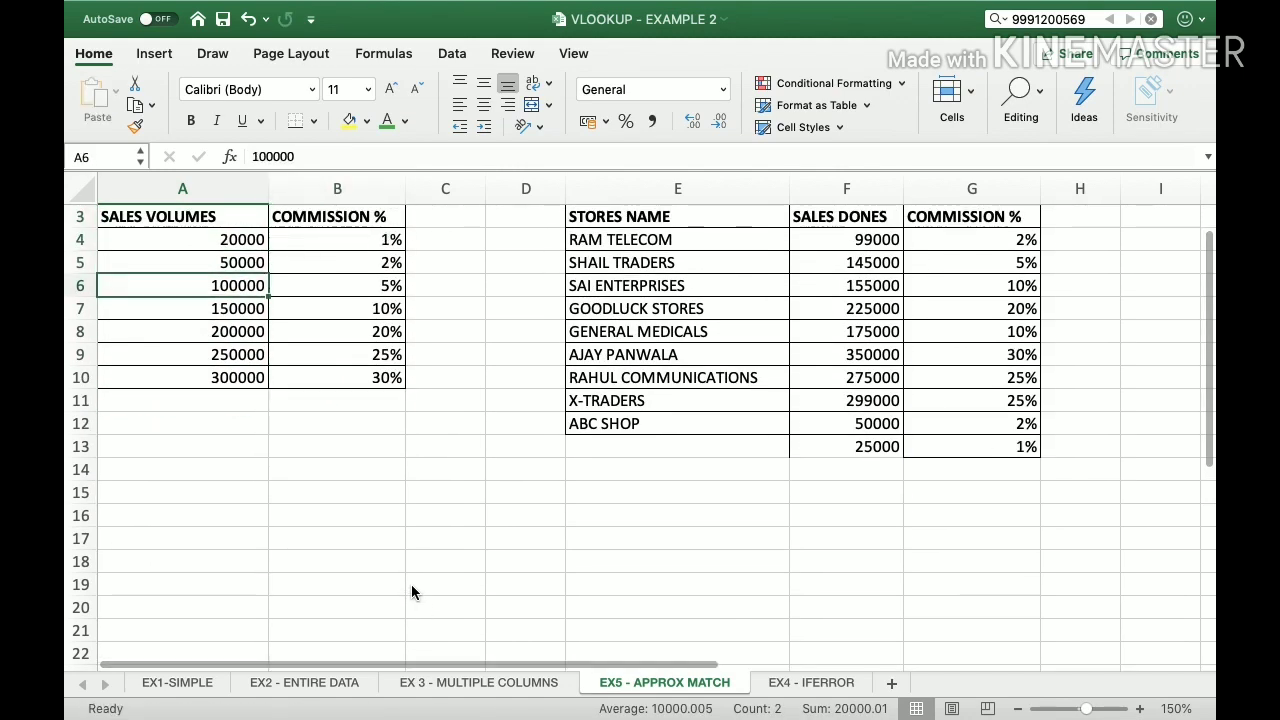
key(Up)
key(Up)
key(Down)
key(Up)
key(Up)
key(Up)
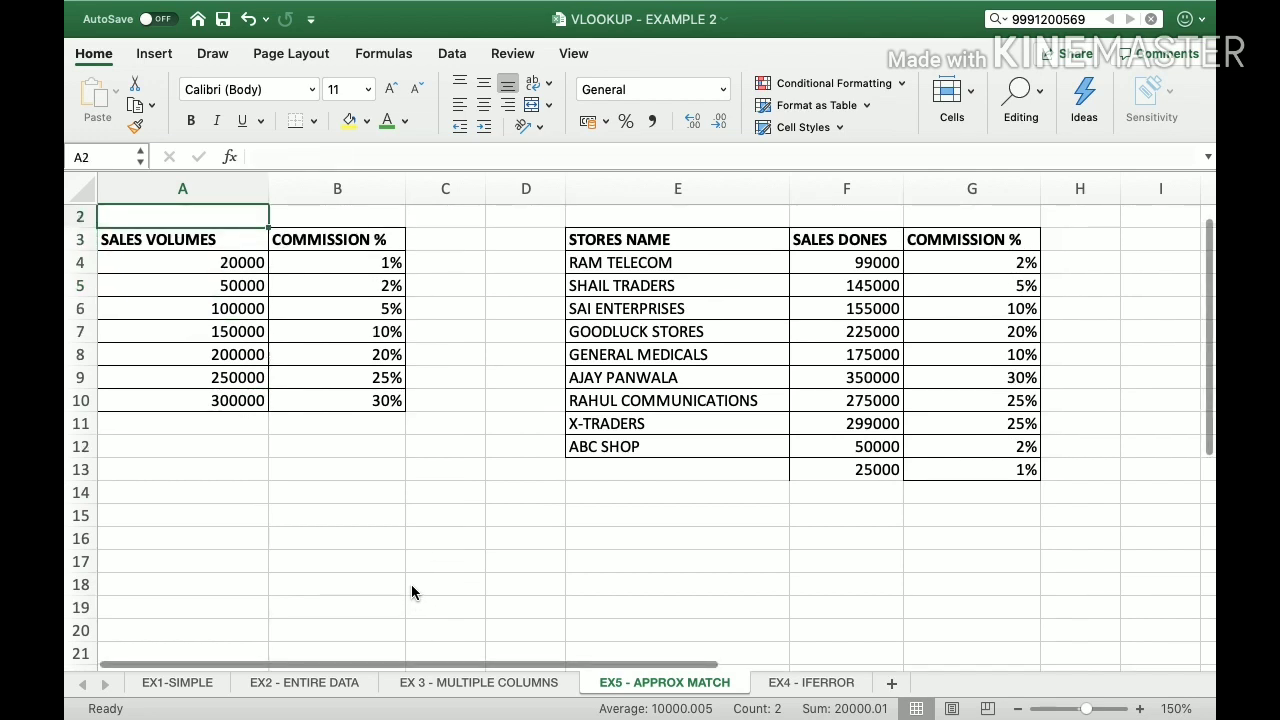
key(Down)
key(Down)
key(Down)
key(Up)
key(Up)
key(Up)
key(Up)
key(Down)
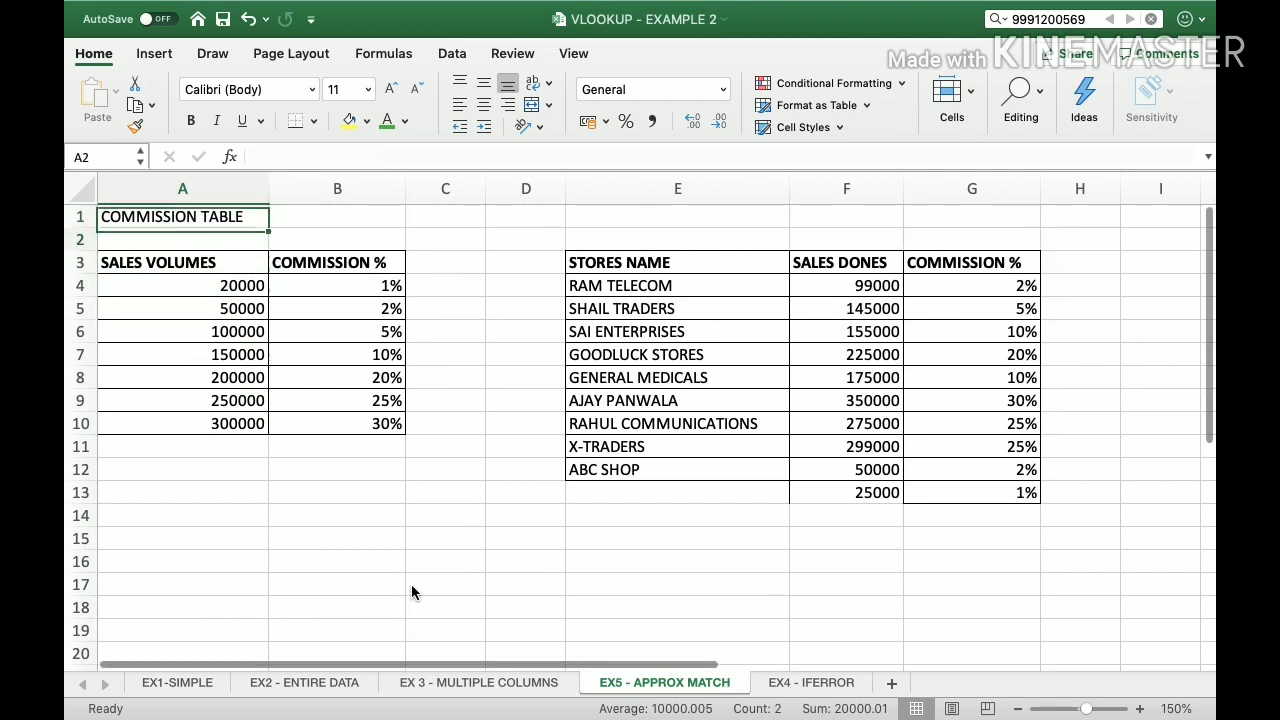
key(Down)
key(Down)
key(shift+Down)
key(shift+Down)
key(shift+Down)
key(shift+Down)
key(shift+Down)
key(shift+Down)
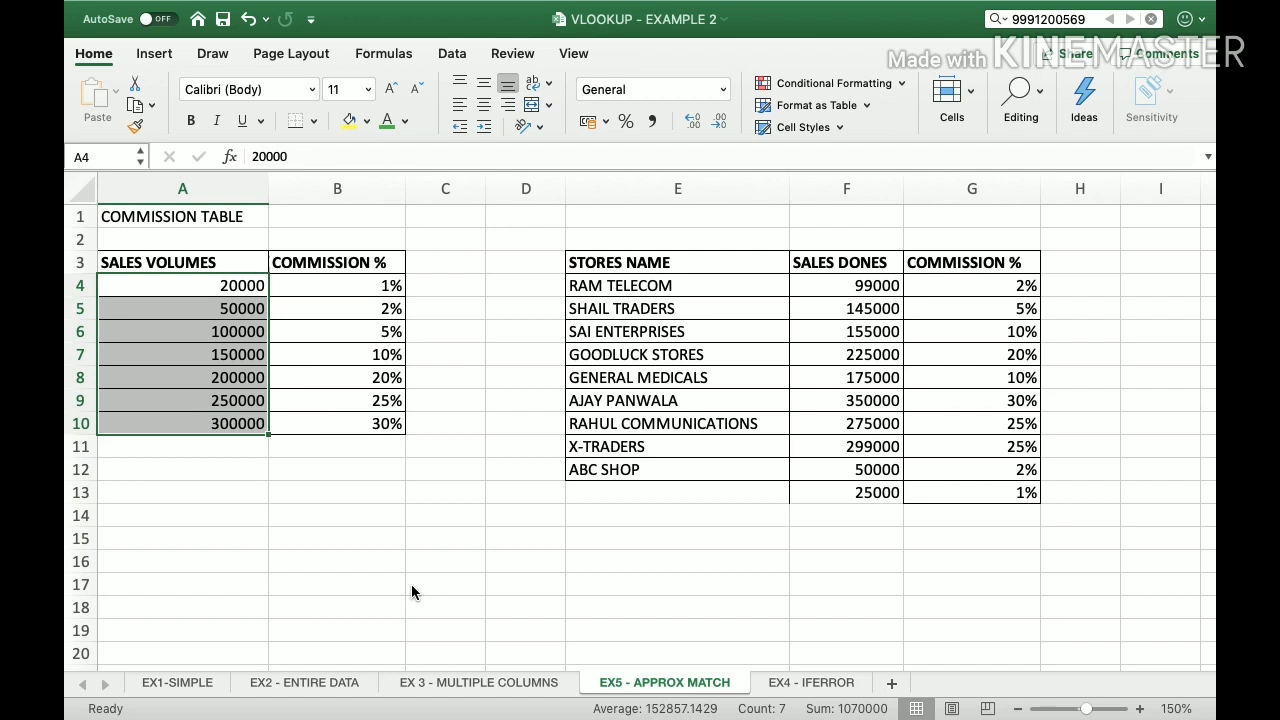
Step: Examine the looked-up commission in G13 for the 25000 sales beneath the stores table
key(Right)
key(Right)
key(Right)
key(Right)
key(Right)
key(Down)
key(Down)
key(Down)
key(Down)
key(Down)
key(Down)
key(Down)
key(Down)
key(Down)
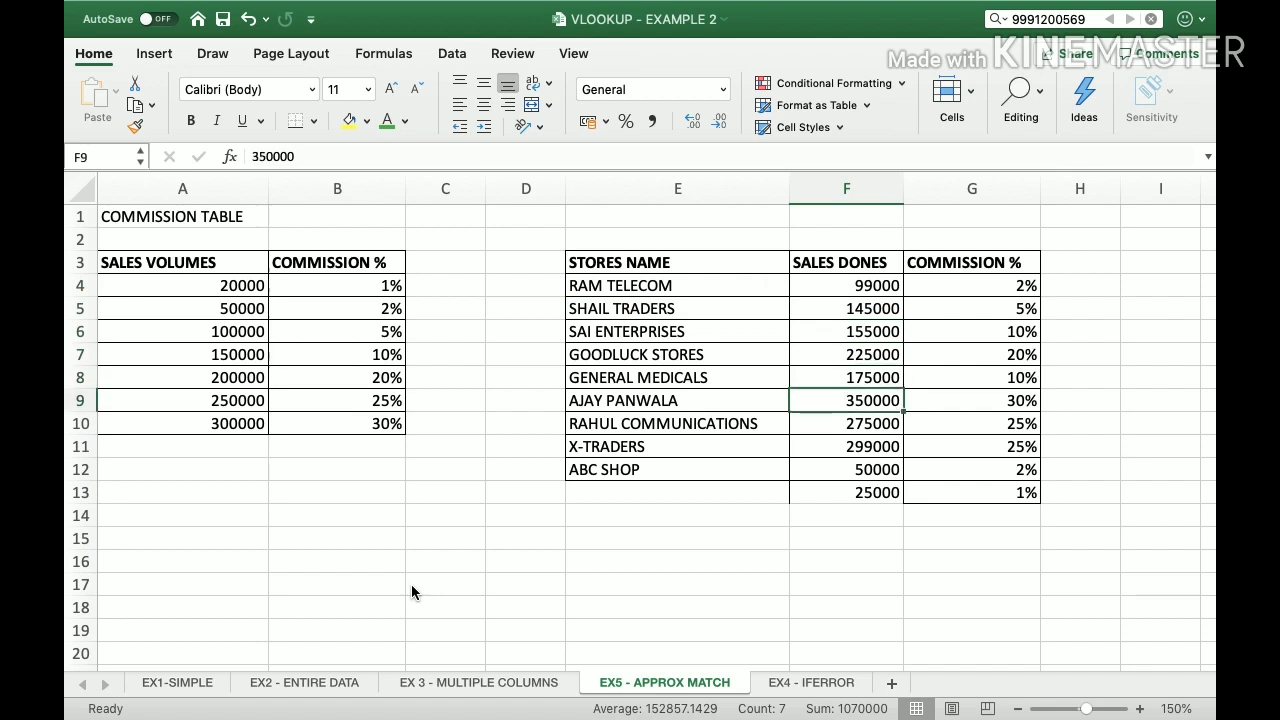
key(shift+Right)
key(shift+Left)
key(Left)
key(Left)
key(Left)
key(Left)
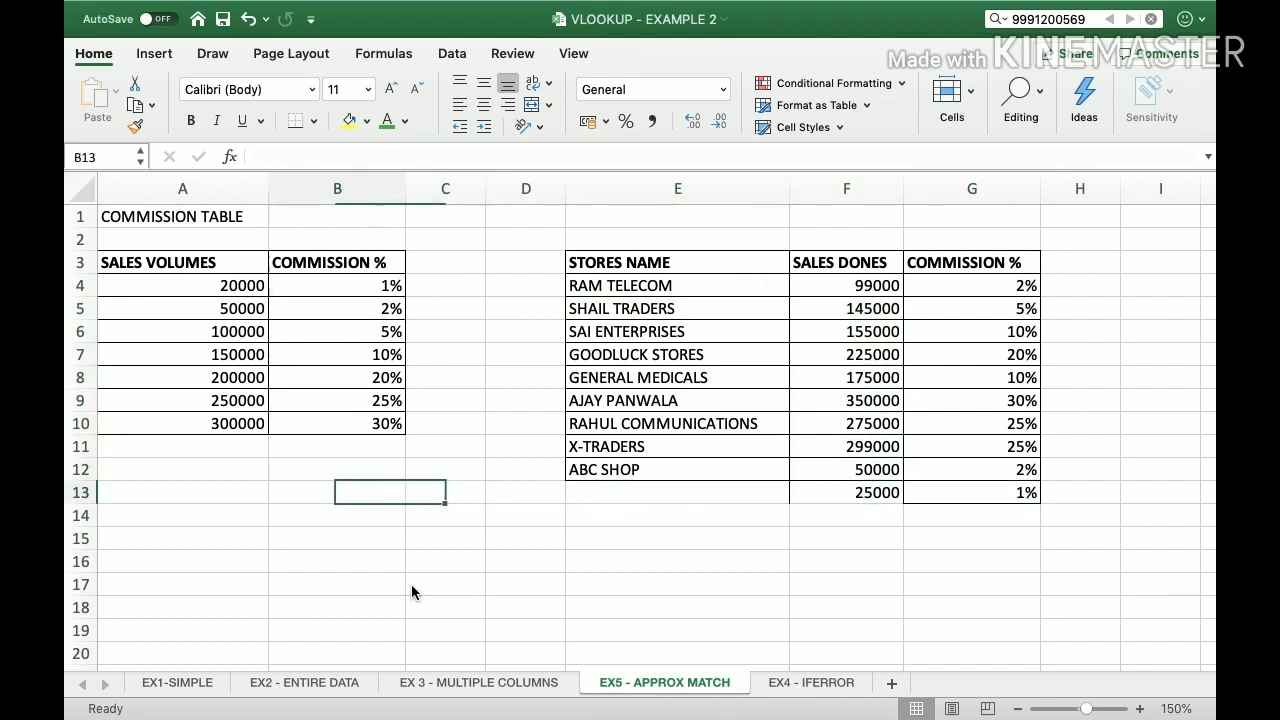
key(Up)
key(Up)
key(Up)
key(Up)
key(Up)
key(Up)
key(Up)
key(Up)
key(Up)
key(Up)
key(Up)
key(Up)
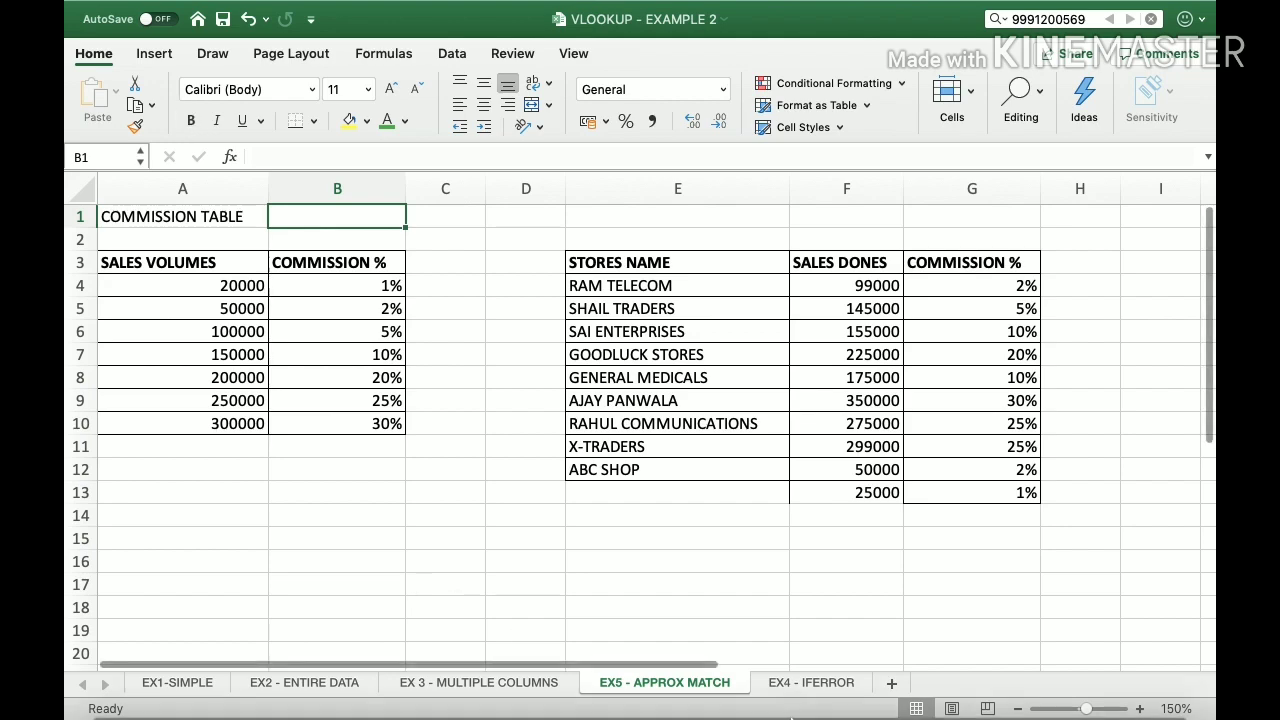
Step: Open the EX4 - IFERROR sheet and enlarge its view to 160%
click(811, 682)
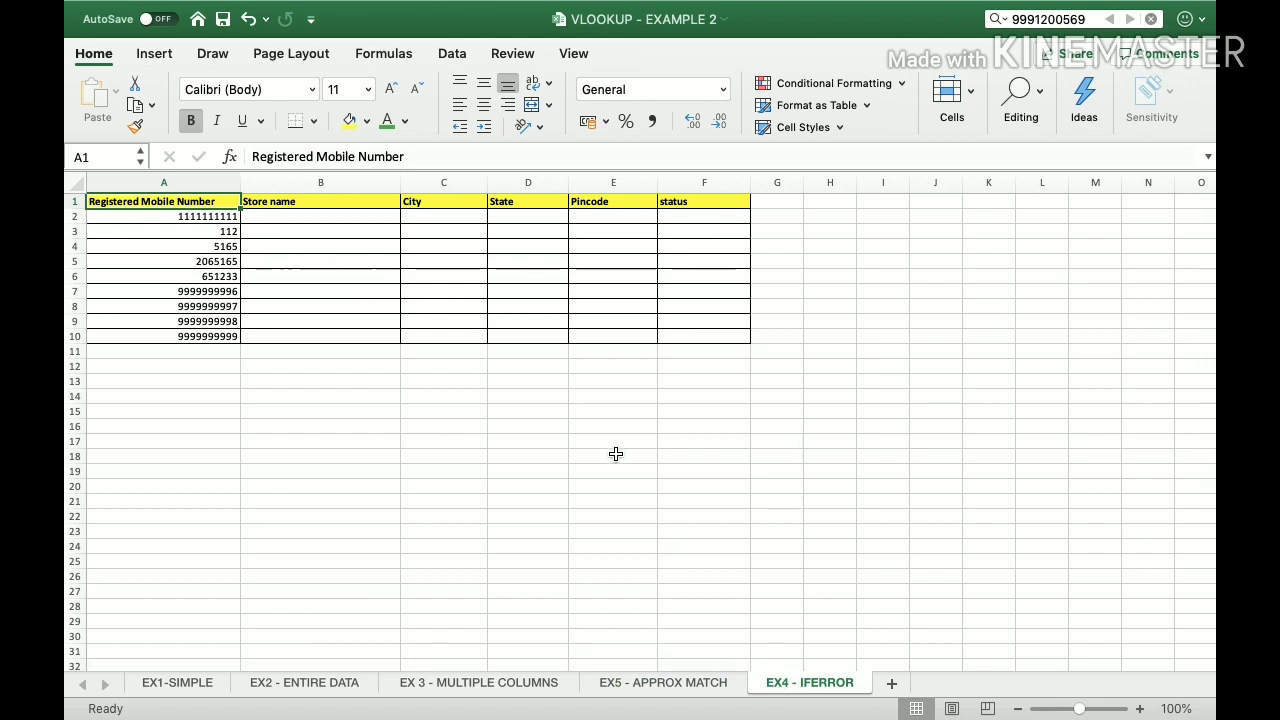
click(1141, 708)
click(1141, 708)
click(1140, 708)
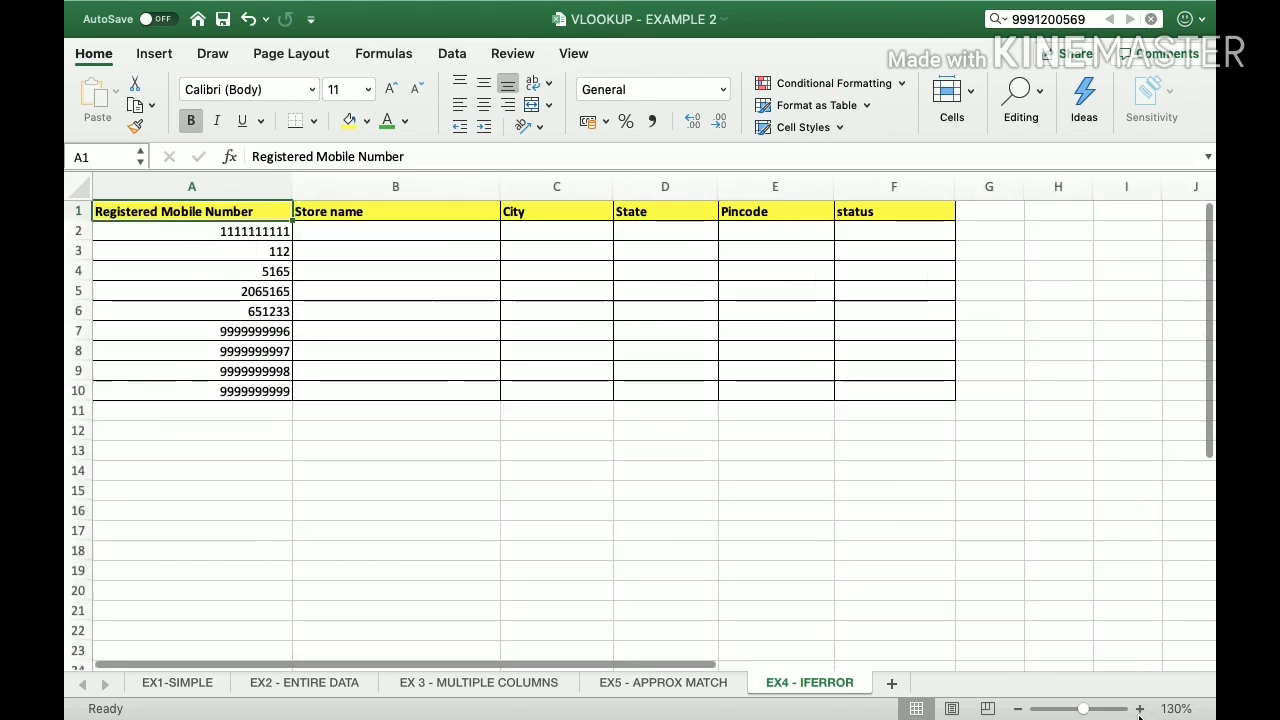
click(1140, 708)
click(1140, 708)
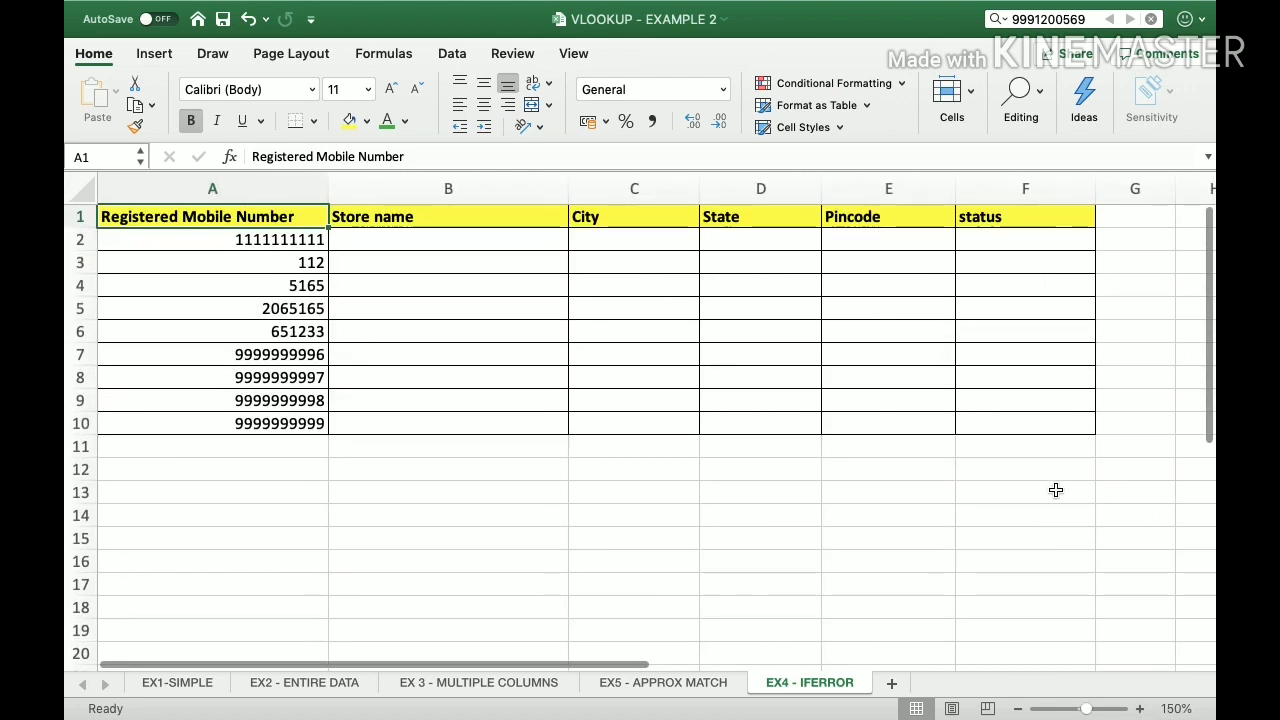
click(1140, 708)
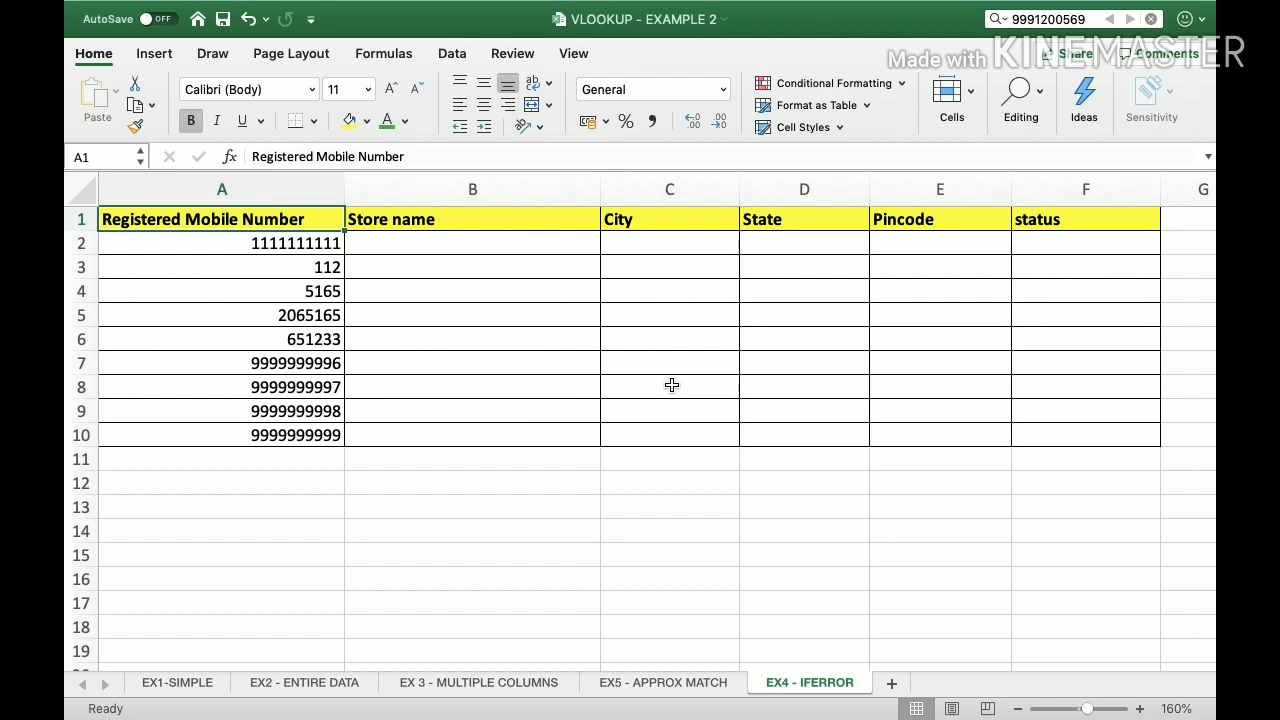
Step: Enter =VLOOKUP(A2,'EX1-SIMPLE'!A:F,6,0) in B2 under Store name
key(Down)
key(Right)
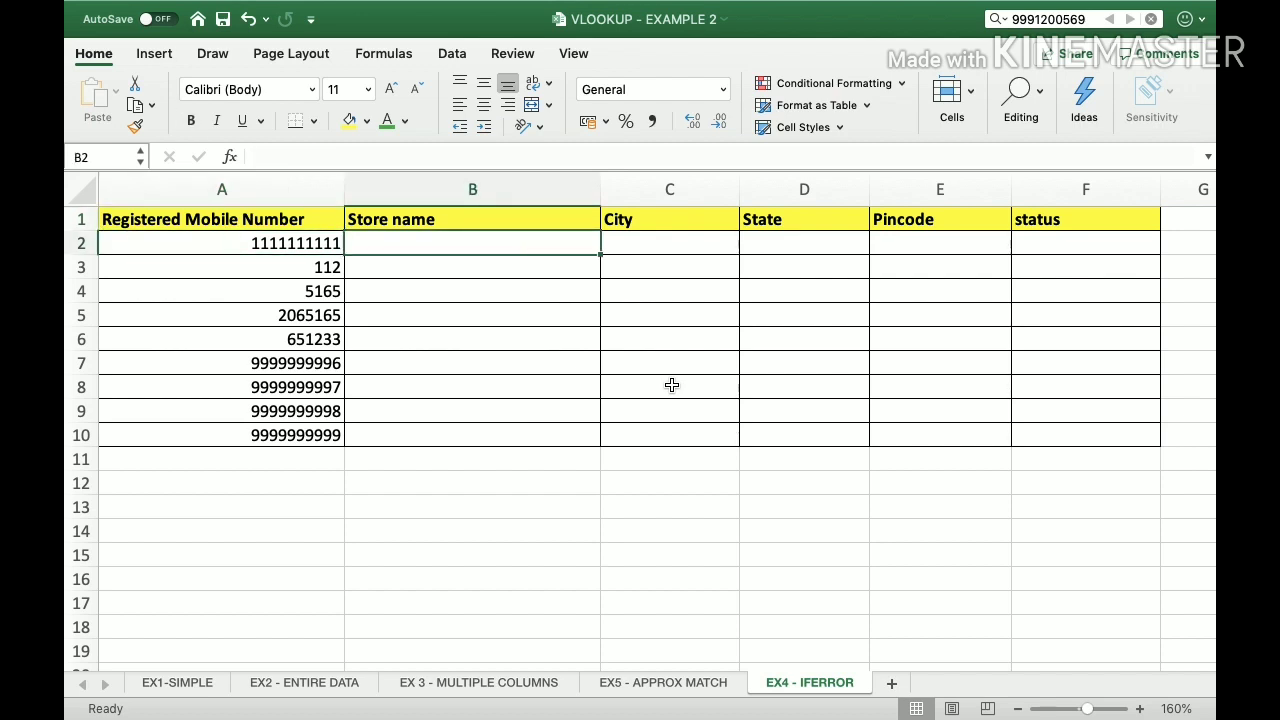
text(=VLOO)
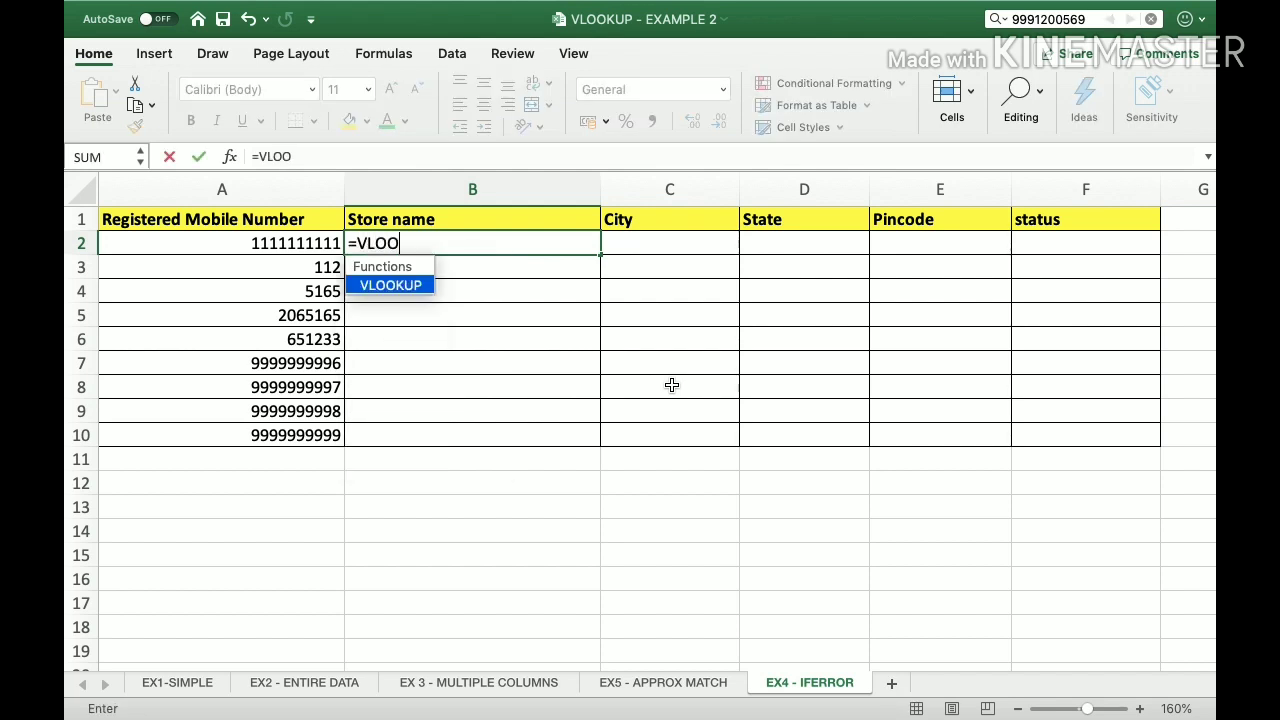
text(KUP()
key(Left)
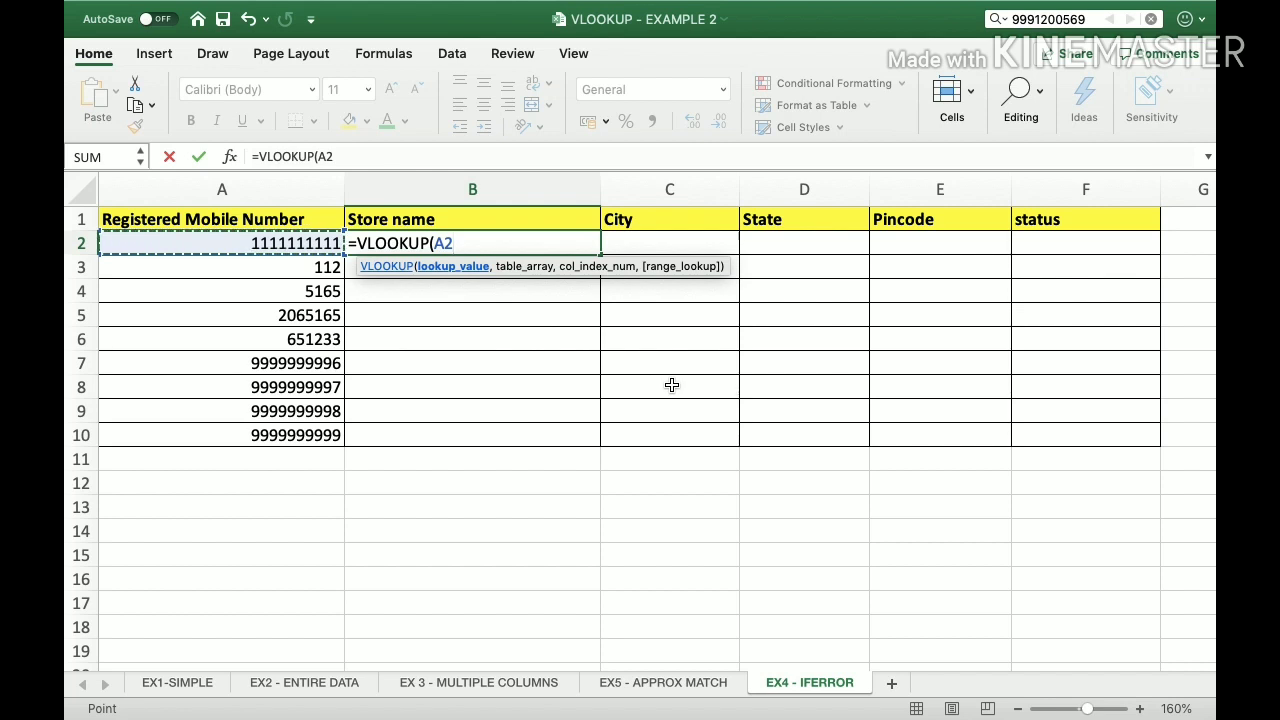
text(,)
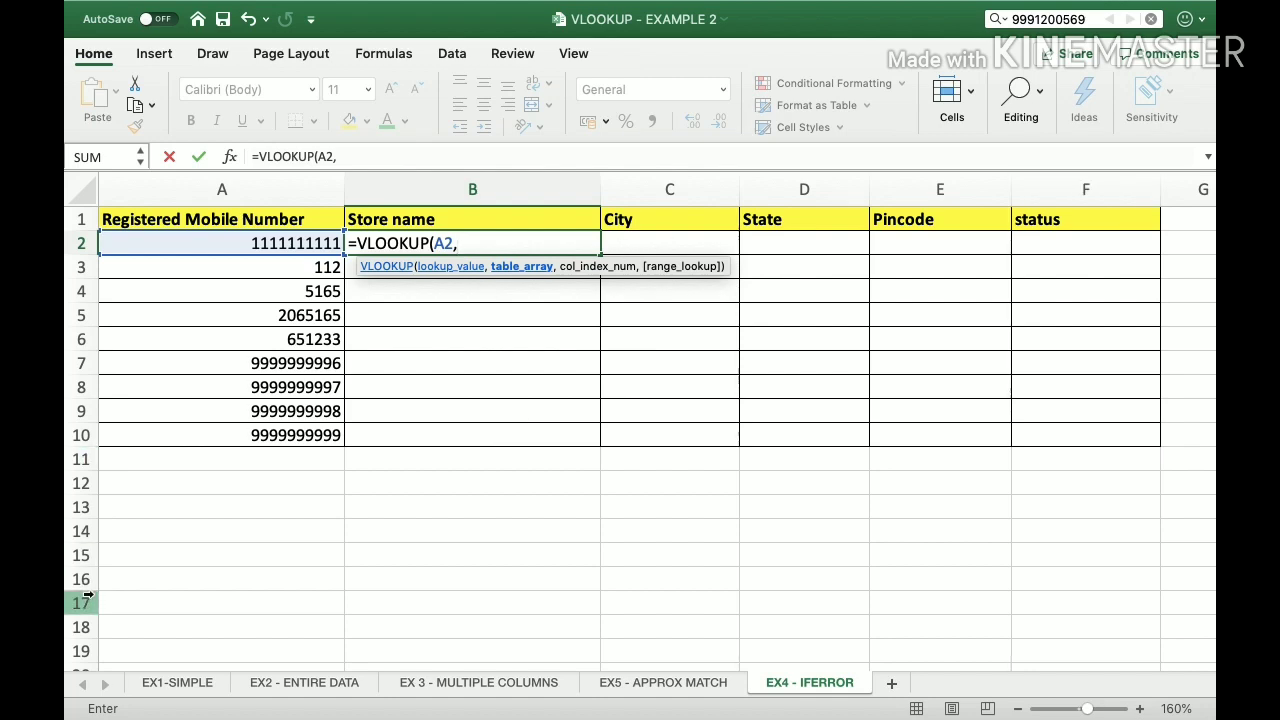
click(150, 684)
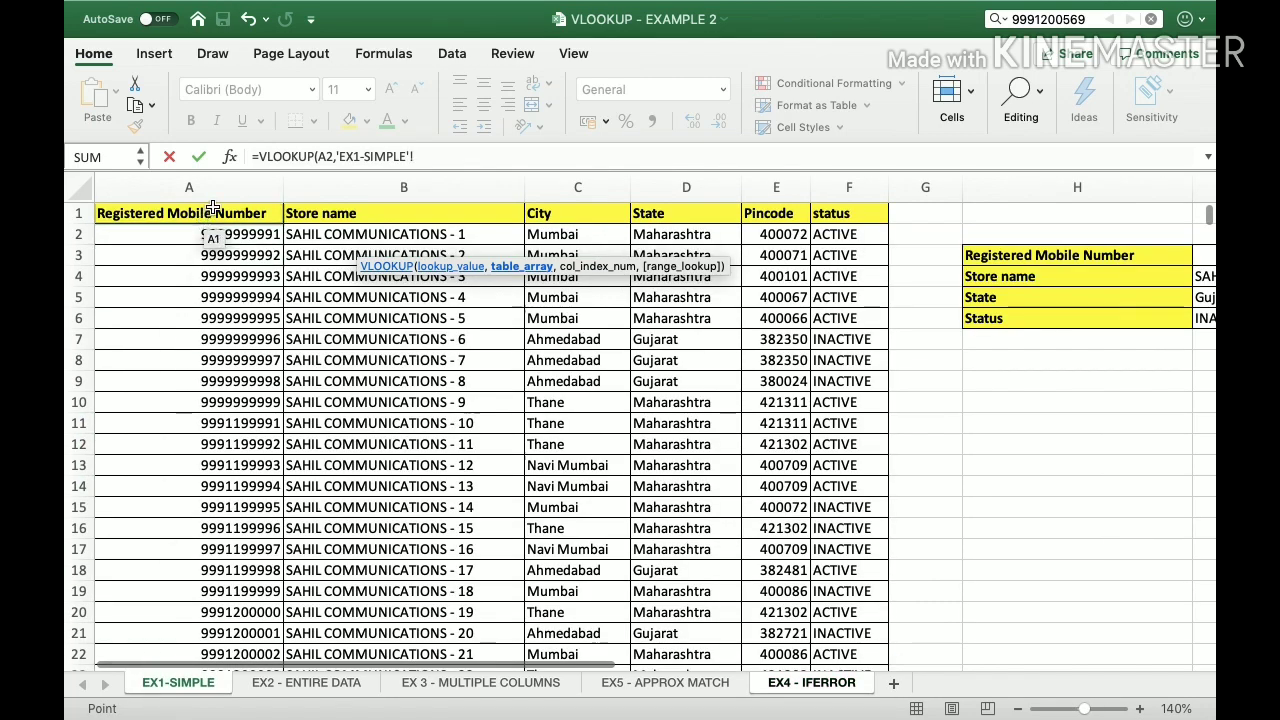
drag(213, 192, 869, 200)
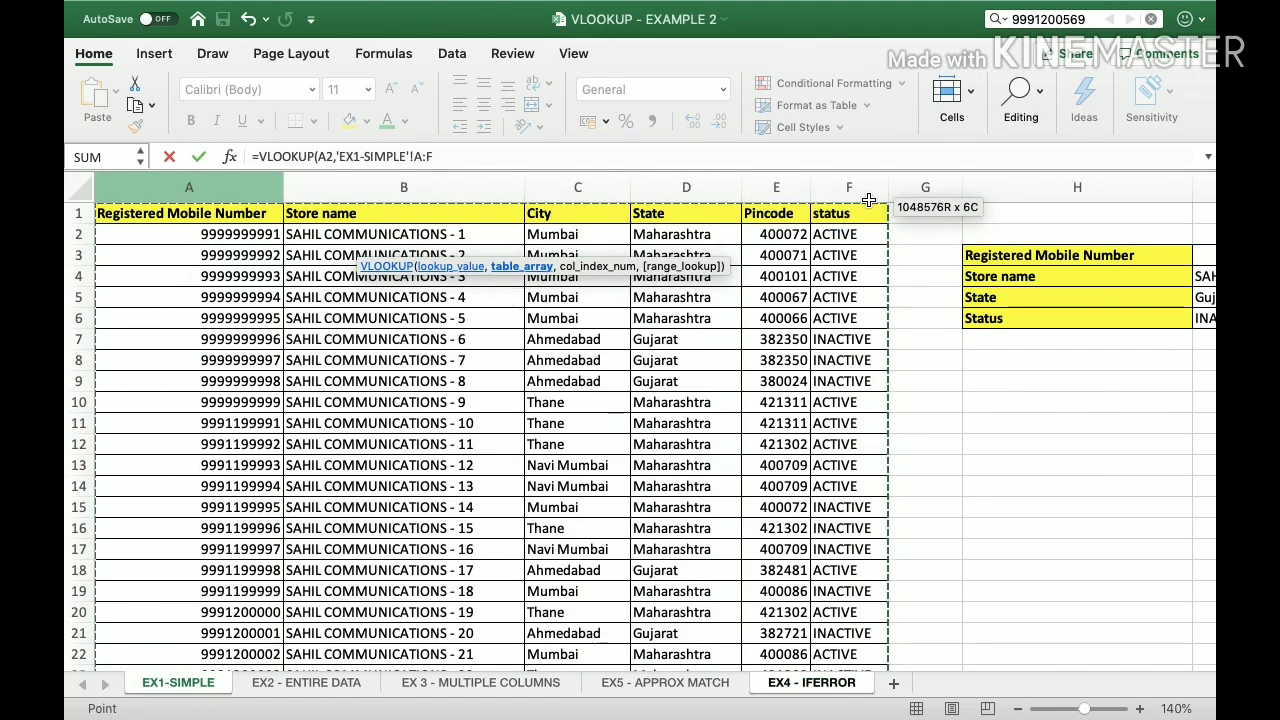
text(,)
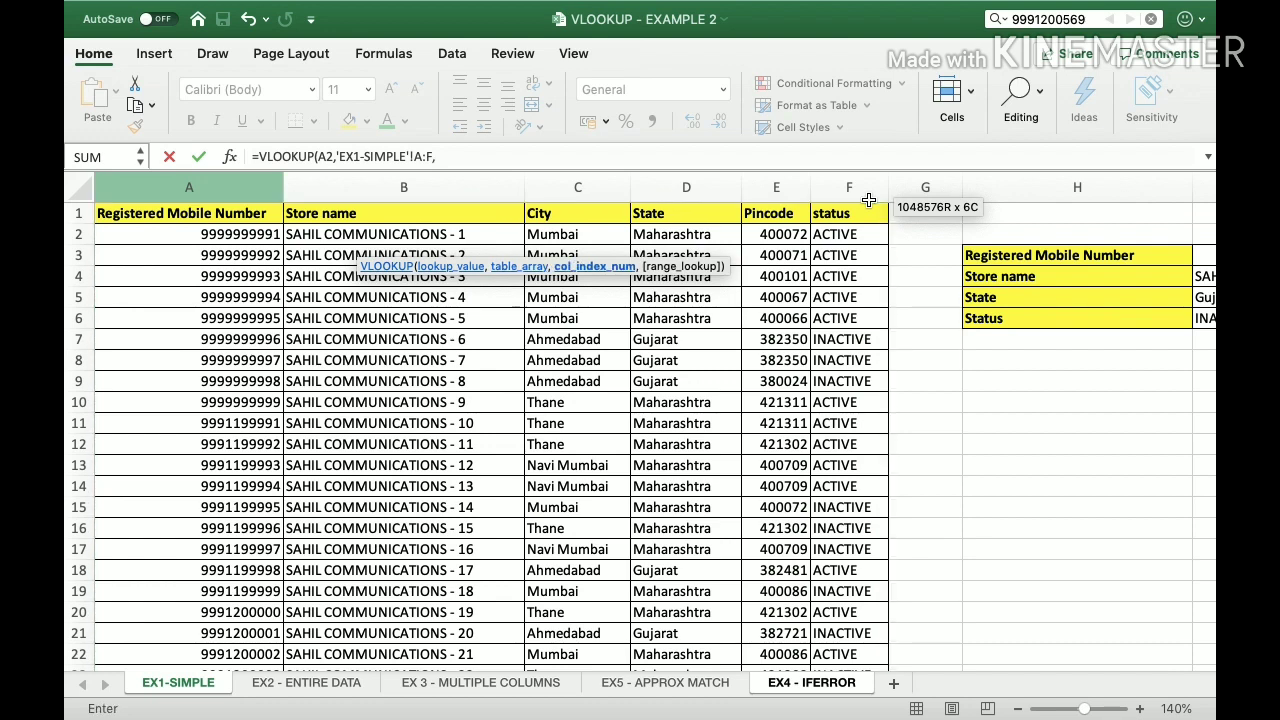
text(6,0))
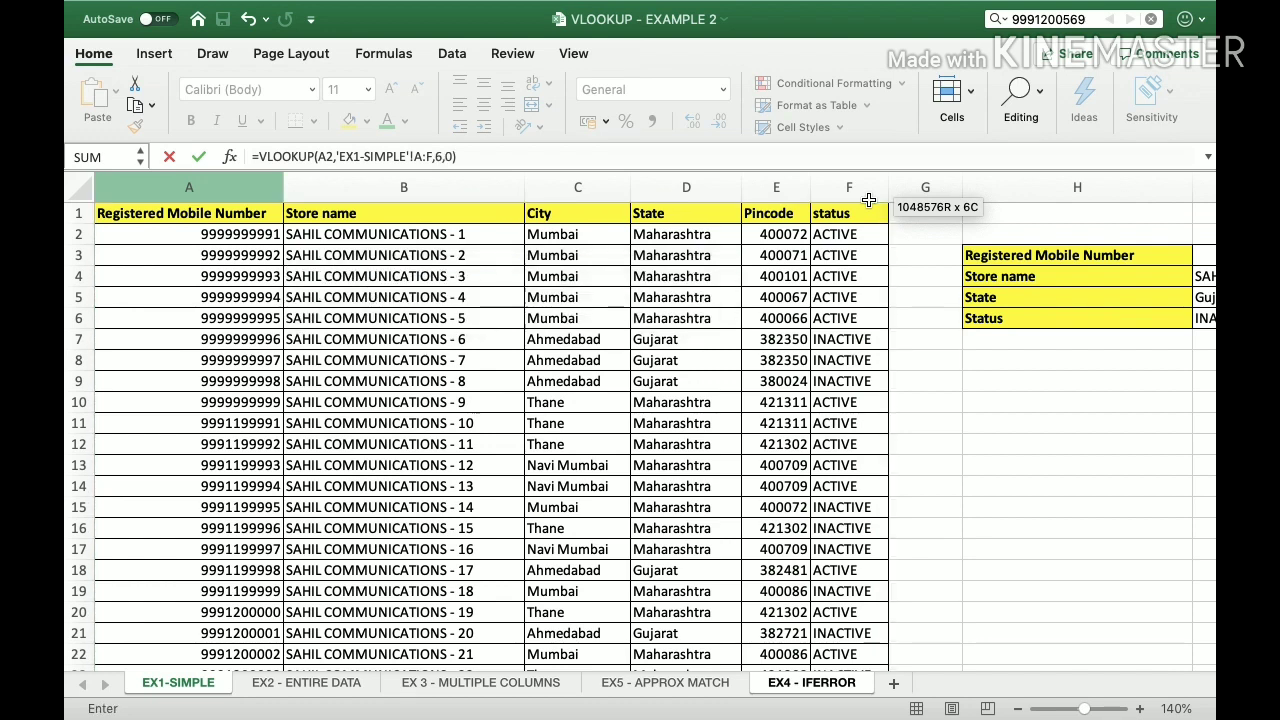
key(Return)
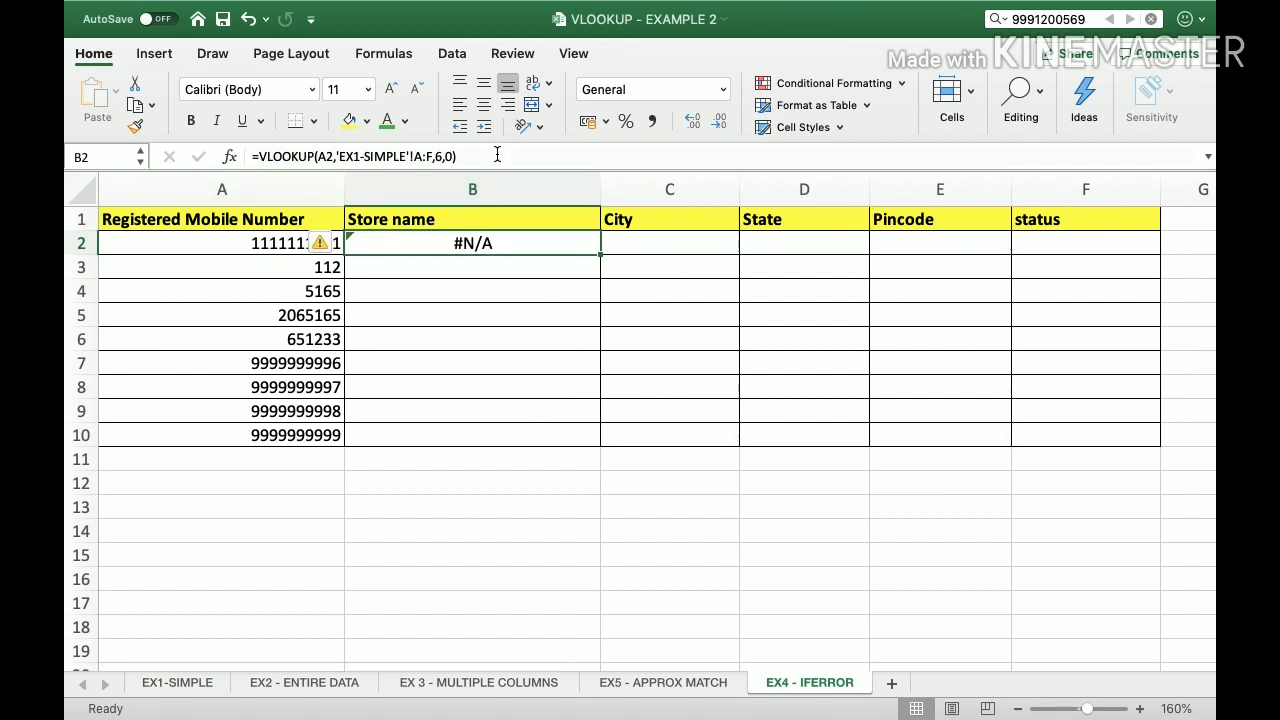
Step: Copy the text of B2's VLOOKUP formula and paste it into C2, D2, E2 and F2
drag(458, 157, 224, 165)
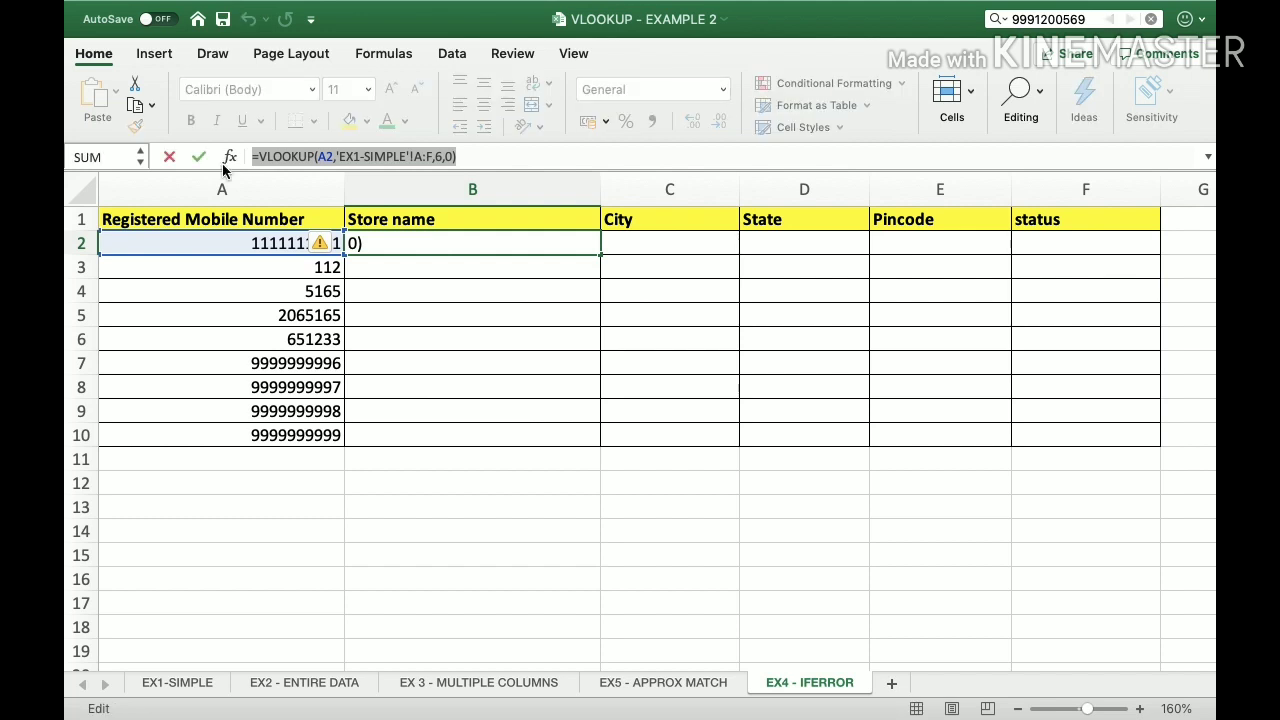
click(199, 157)
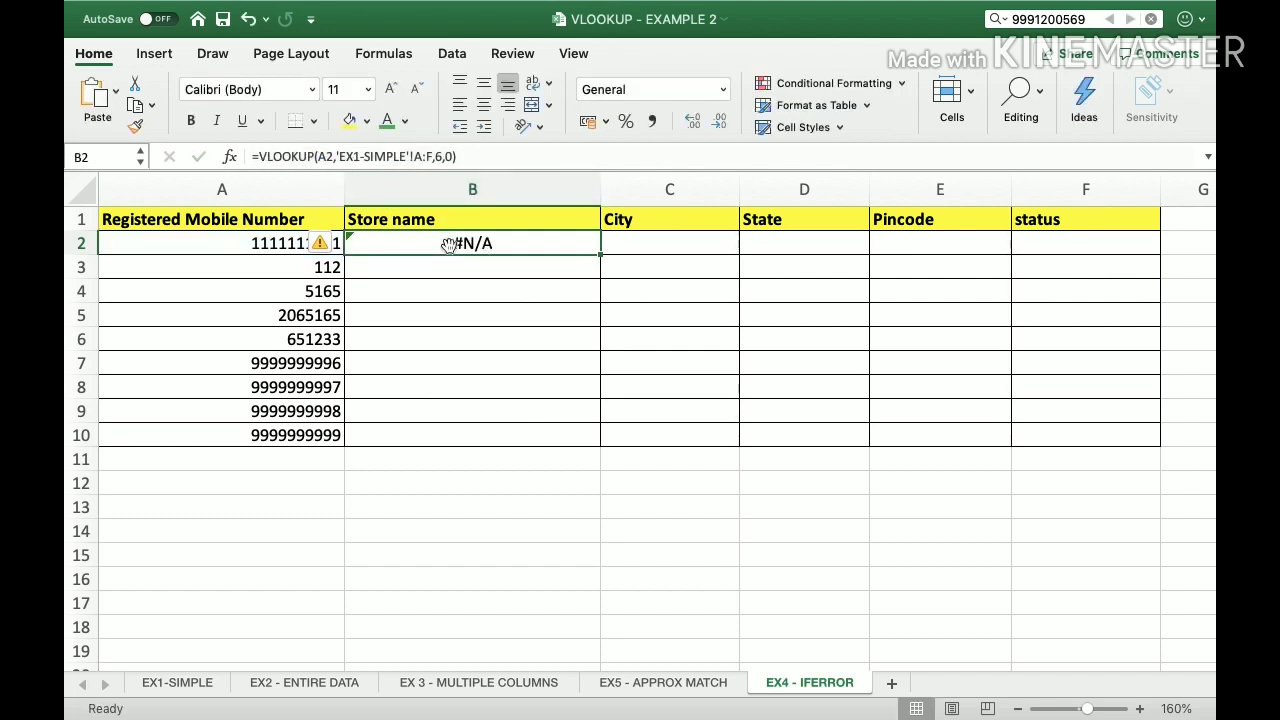
click(628, 247)
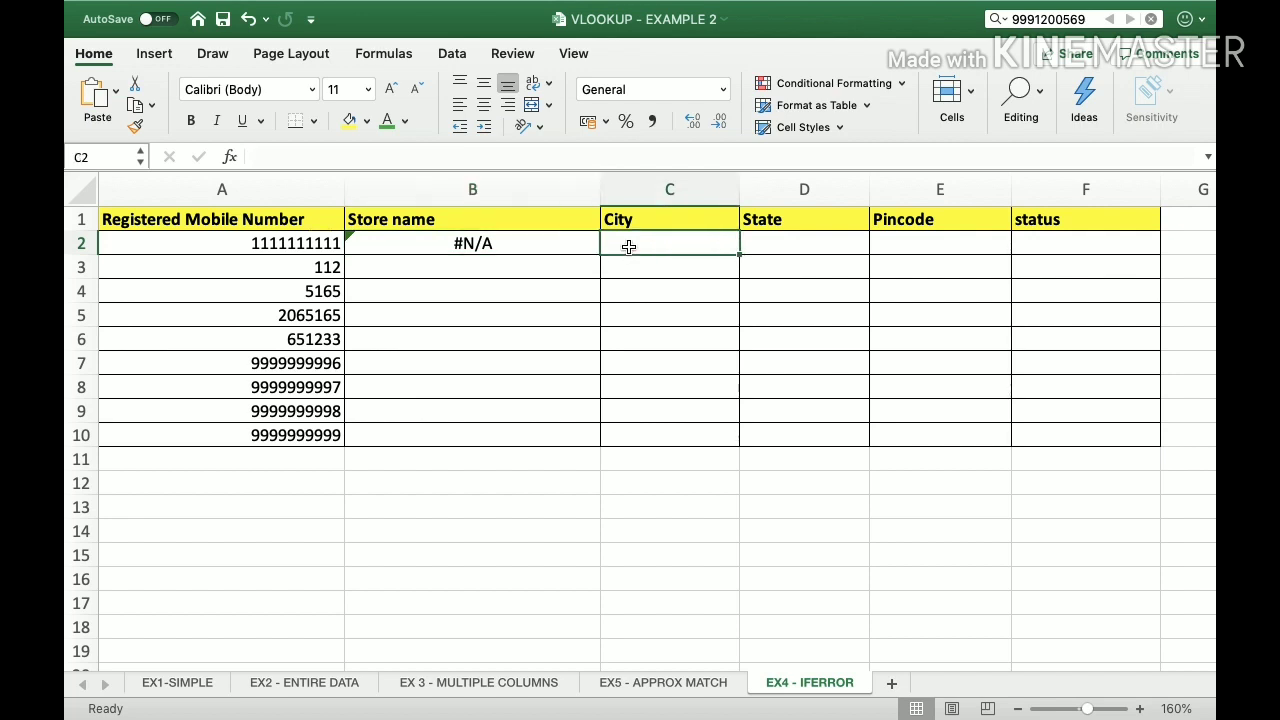
key(super+v)
click(754, 243)
key(super+v)
click(900, 246)
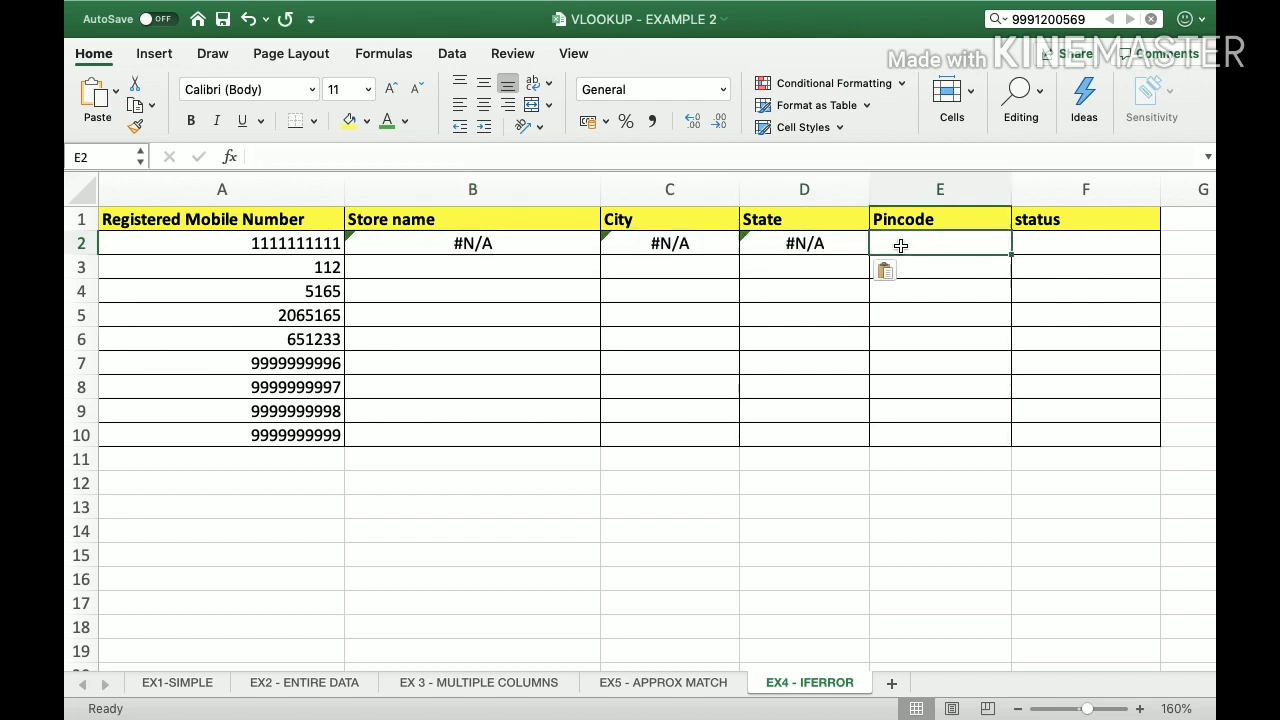
key(super+v)
click(1040, 245)
key(super+v)
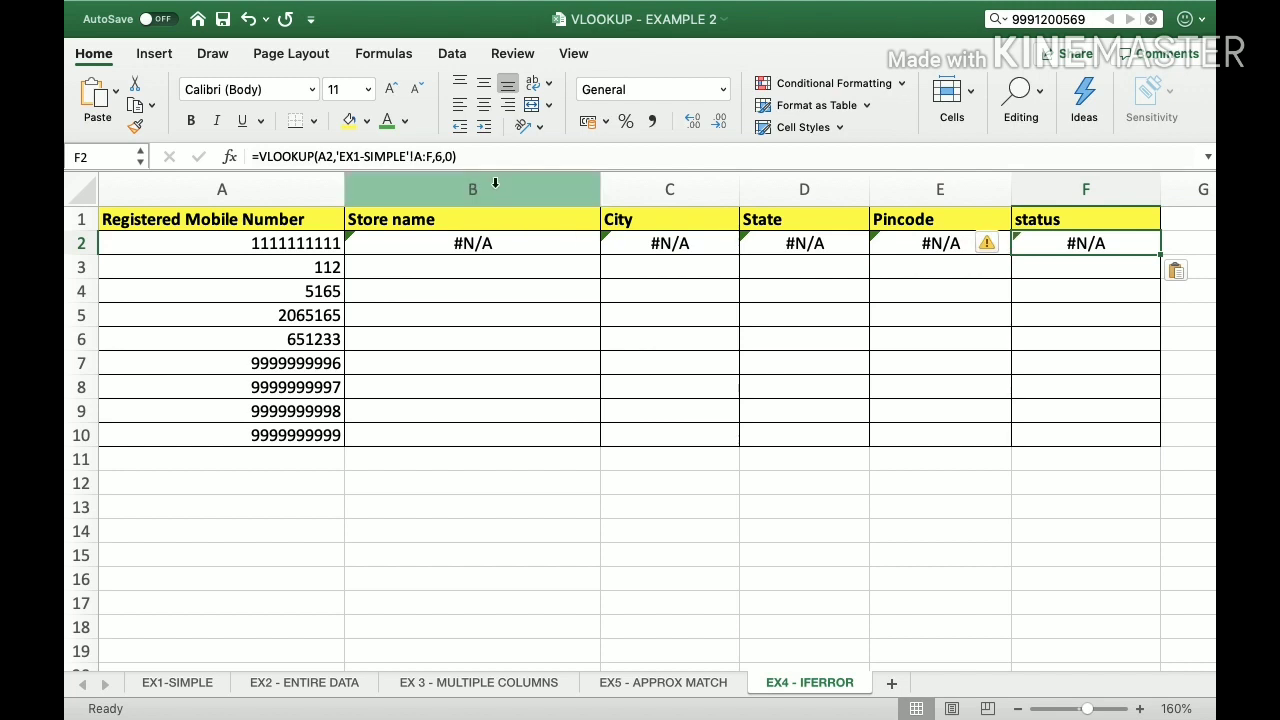
Step: Re-enter 6 as the column index number in the Pincode VLOOKUP formula in E2
click(940, 243)
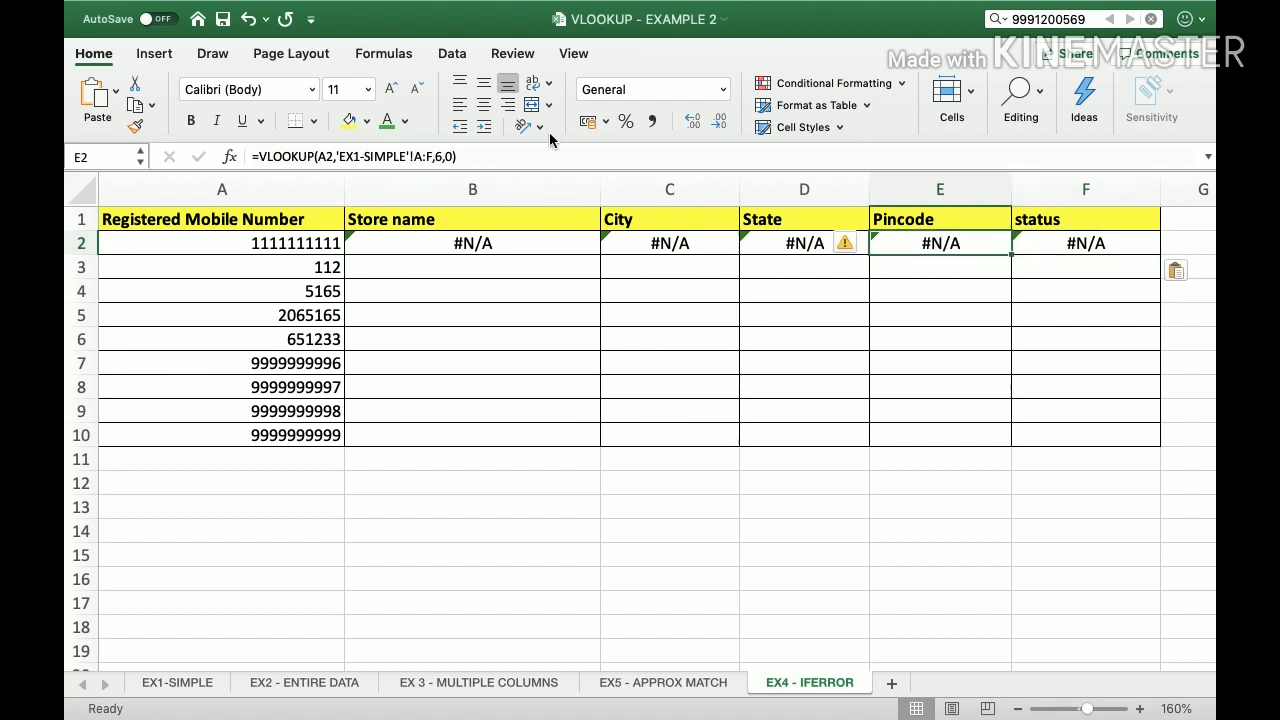
click(454, 155)
key(Left)
key(Left)
key(BackSpace)
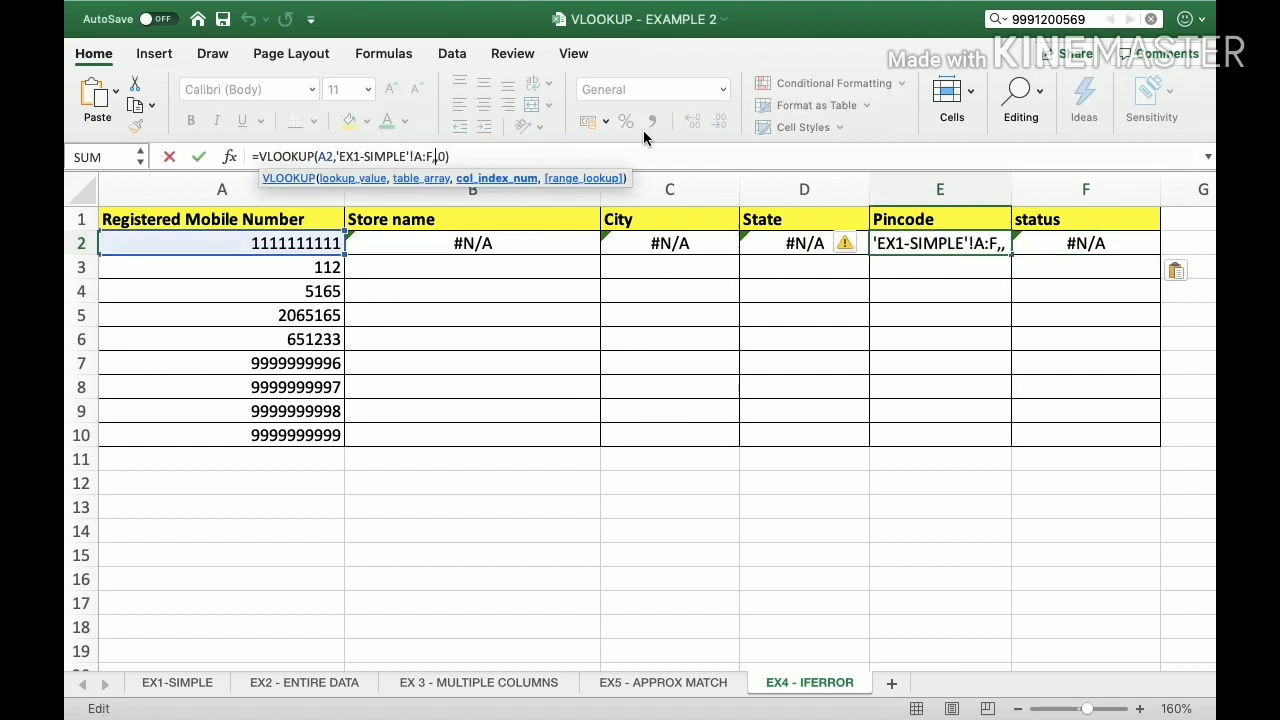
text(6)
key(Return)
key(Left)
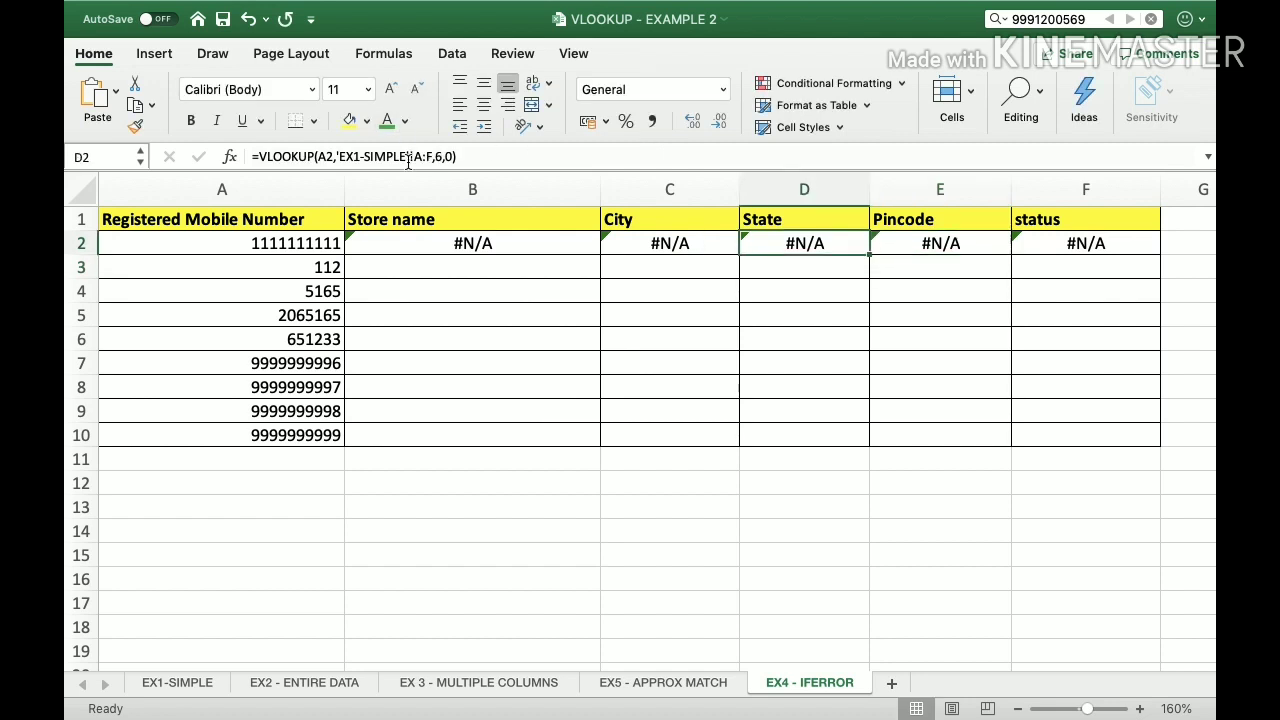
Step: Set the column index number to 4 in the State VLOOKUP formula in D2
click(443, 156)
key(BackSpace)
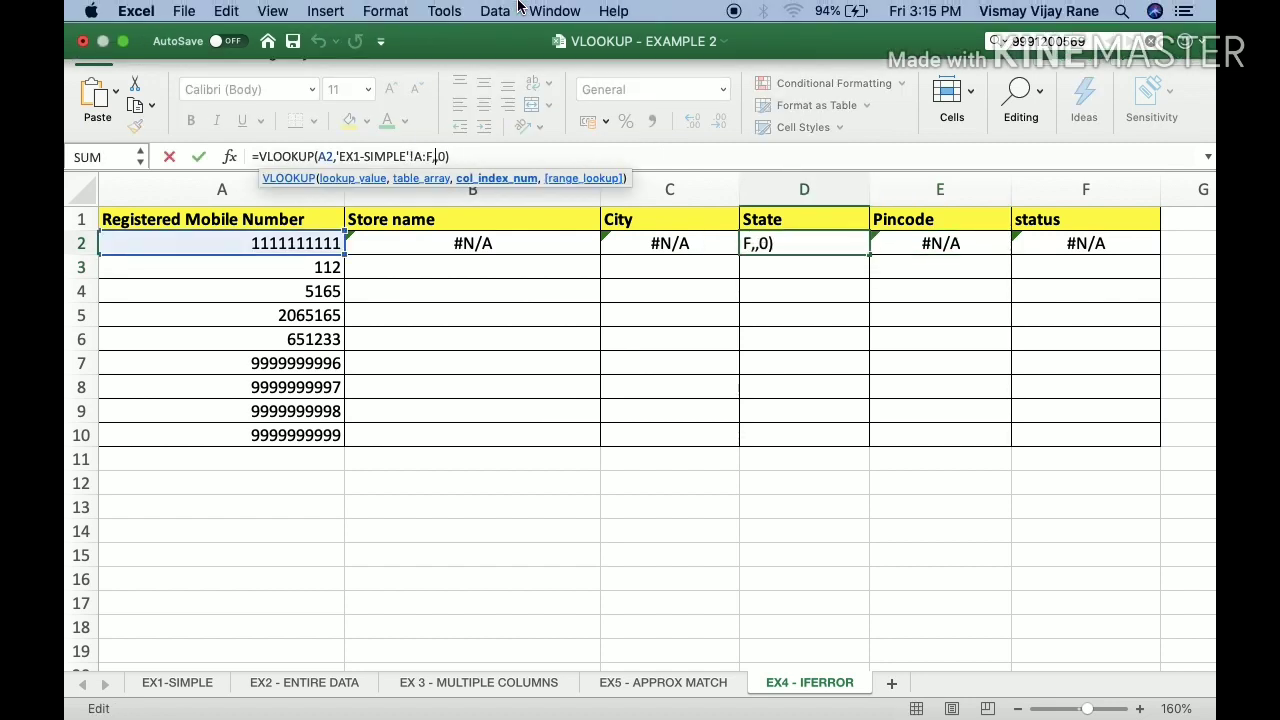
text(4)
key(Return)
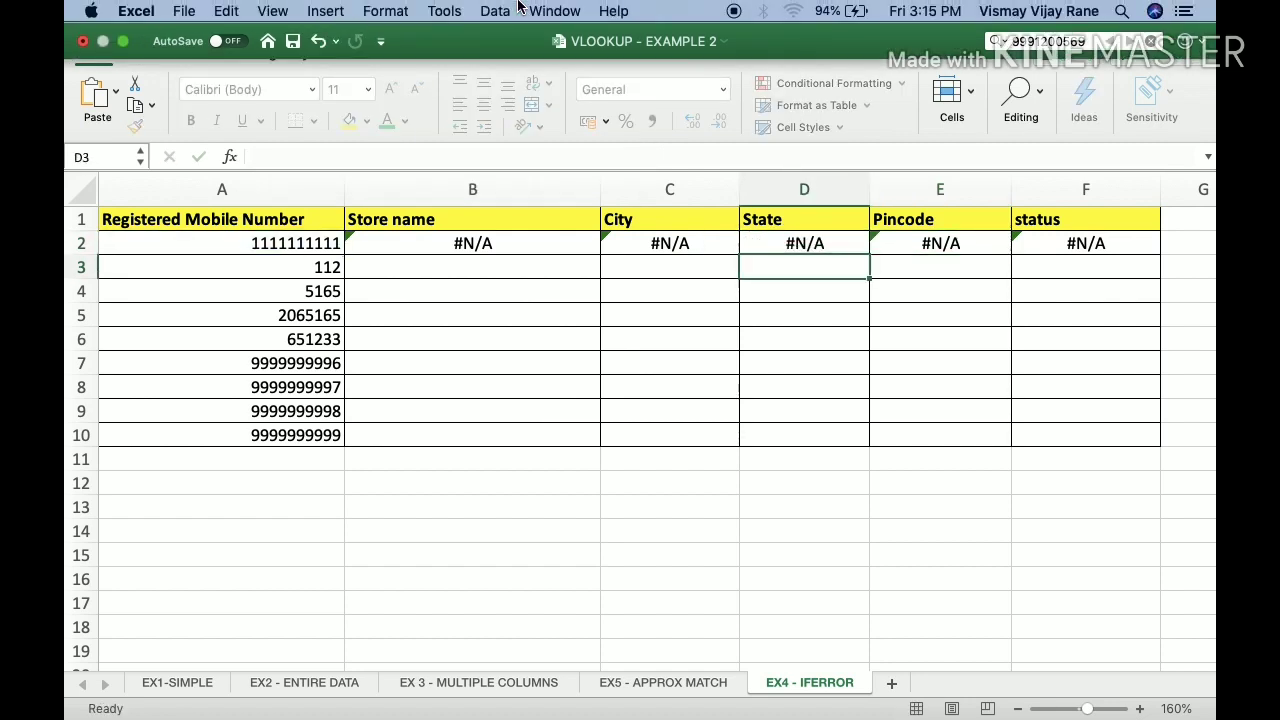
Step: Set the column index number to 3 in the City VLOOKUP formula in C2
click(619, 243)
click(443, 156)
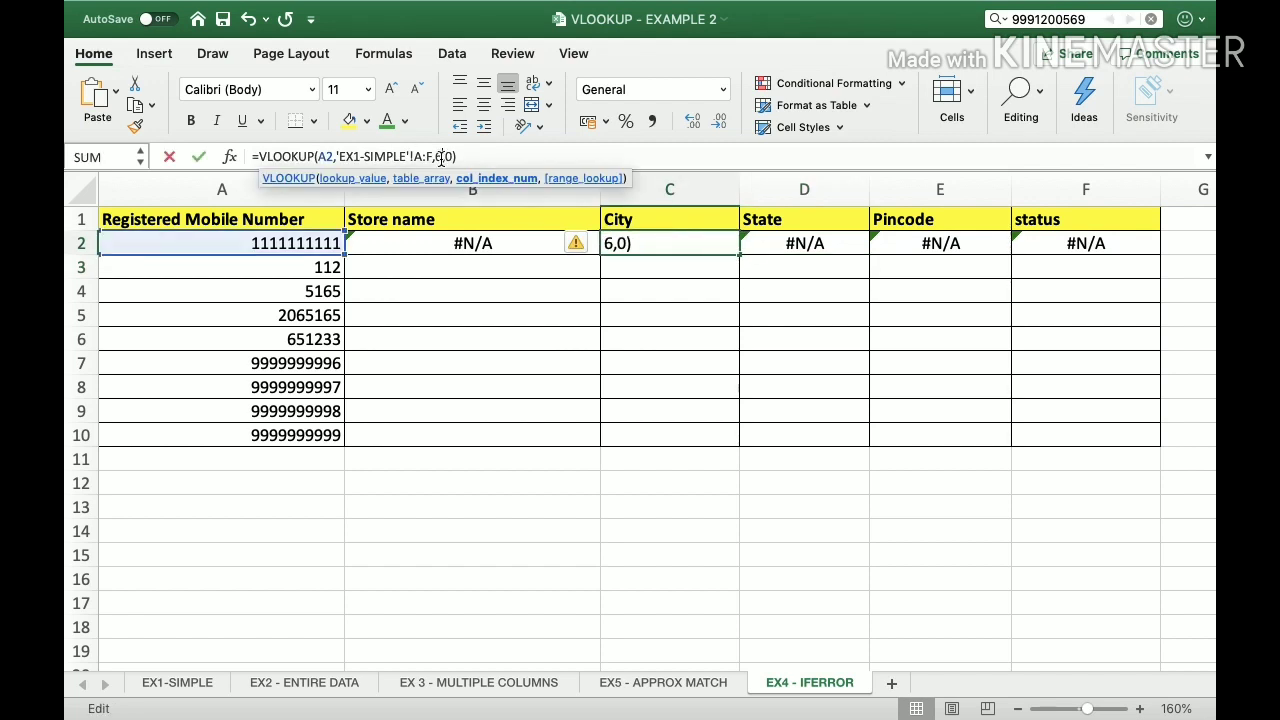
key(BackSpace)
text(3)
key(Return)
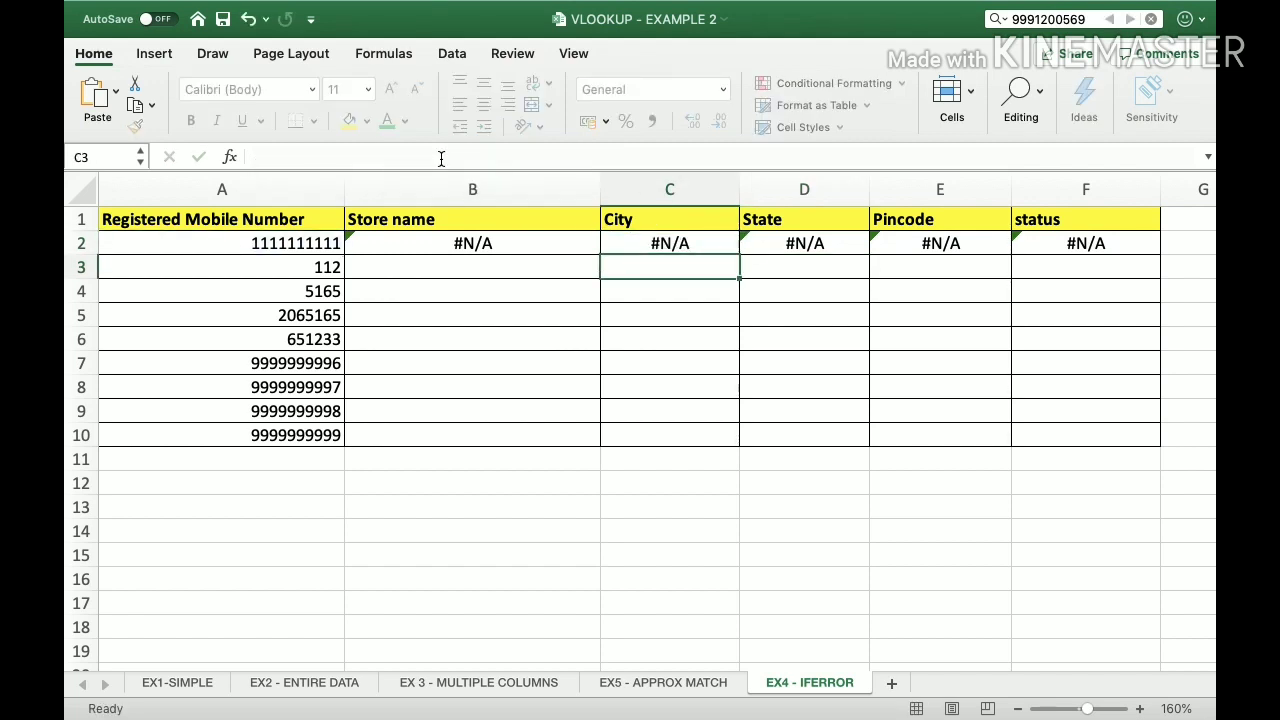
Step: Set the column index number to 2 in the Store name VLOOKUP formula in B2
key(Up)
key(Left)
click(443, 157)
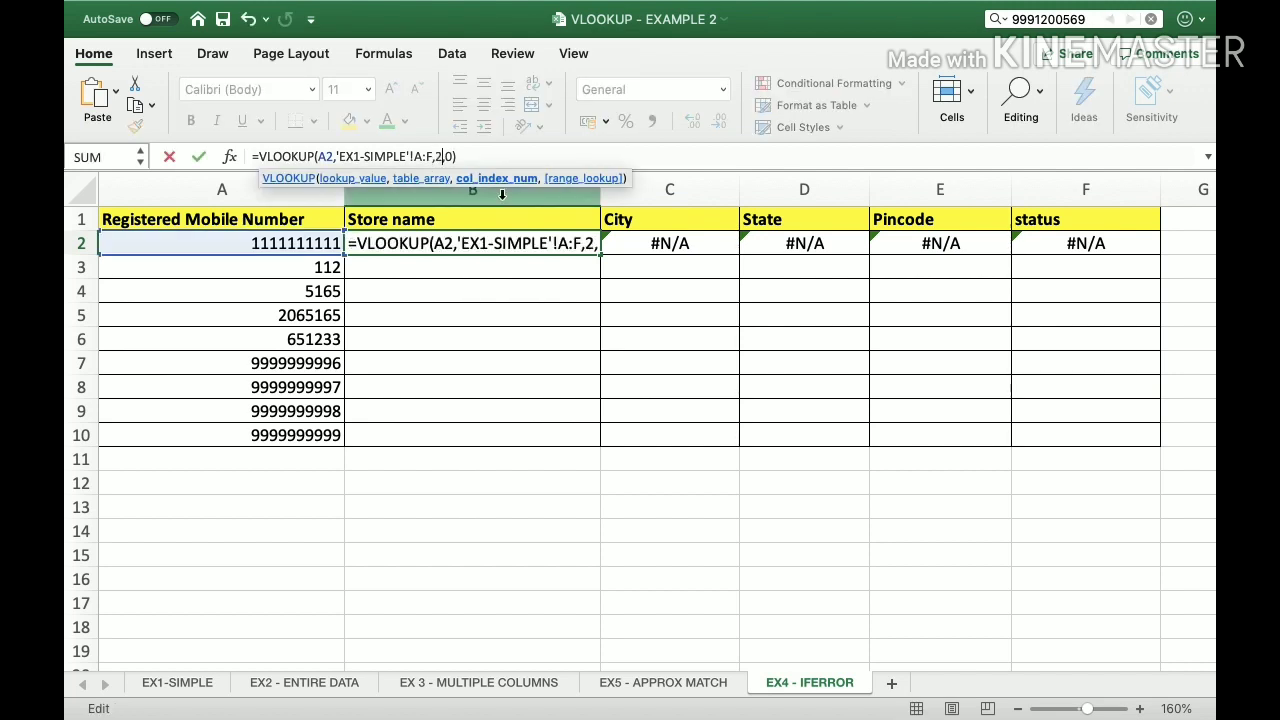
key(Escape)
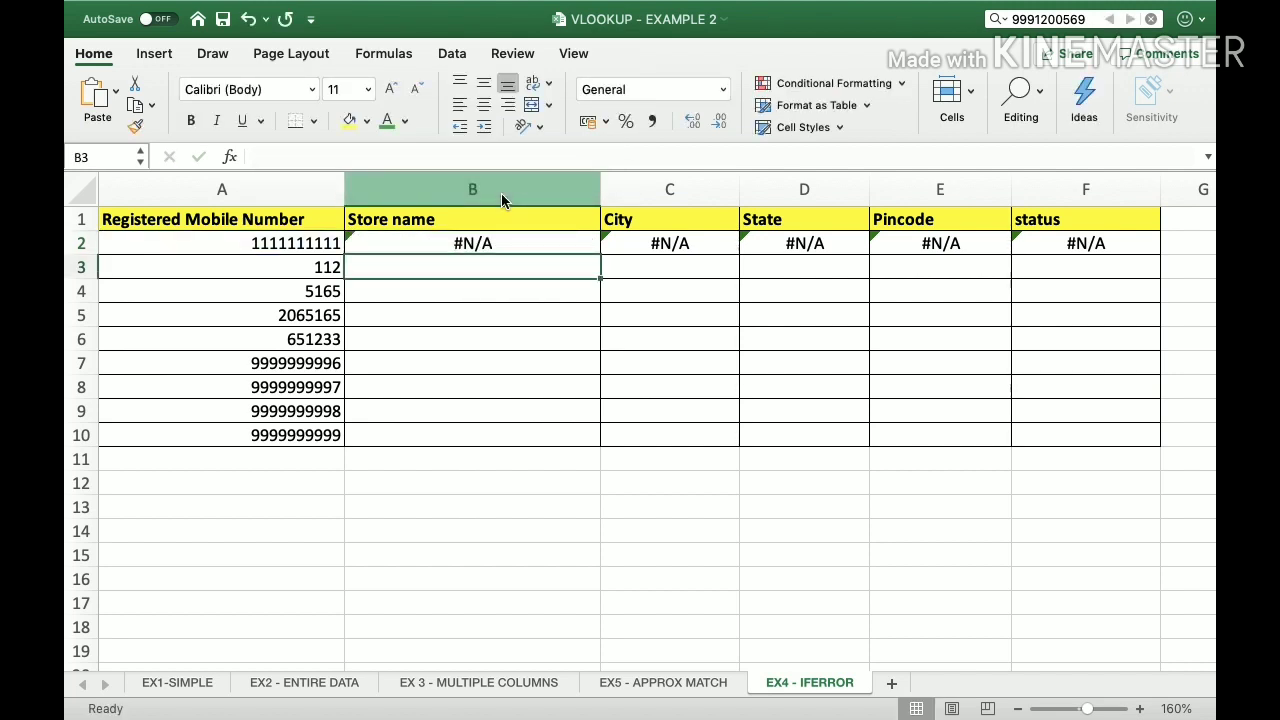
Step: Copy the VLOOKUP formulas in B2:F2 down through row 10
key(shift+Right)
key(shift+Right)
key(shift+Right)
key(shift+Right)
key(super+c)
key(shift+Down)
key(shift+Down)
key(shift+Down)
key(shift+Down)
key(shift+Down)
key(shift+Down)
key(shift+Down)
key(shift+Down)
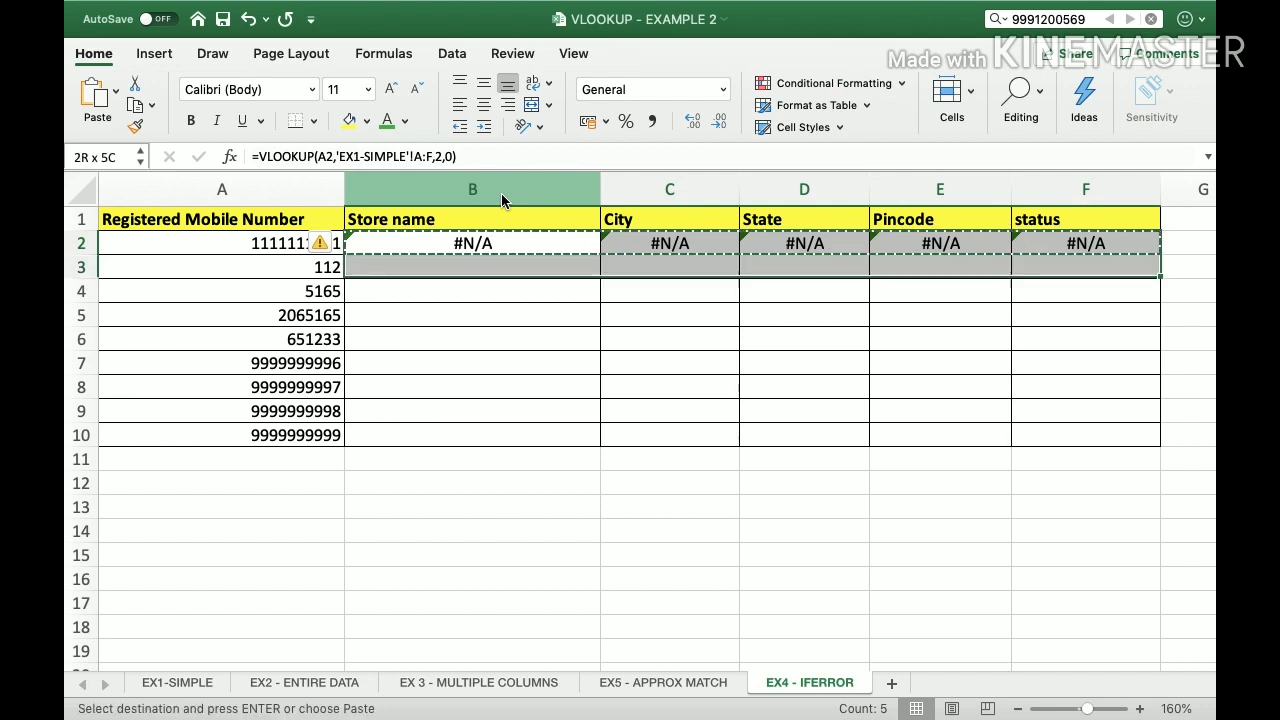
key(Return)
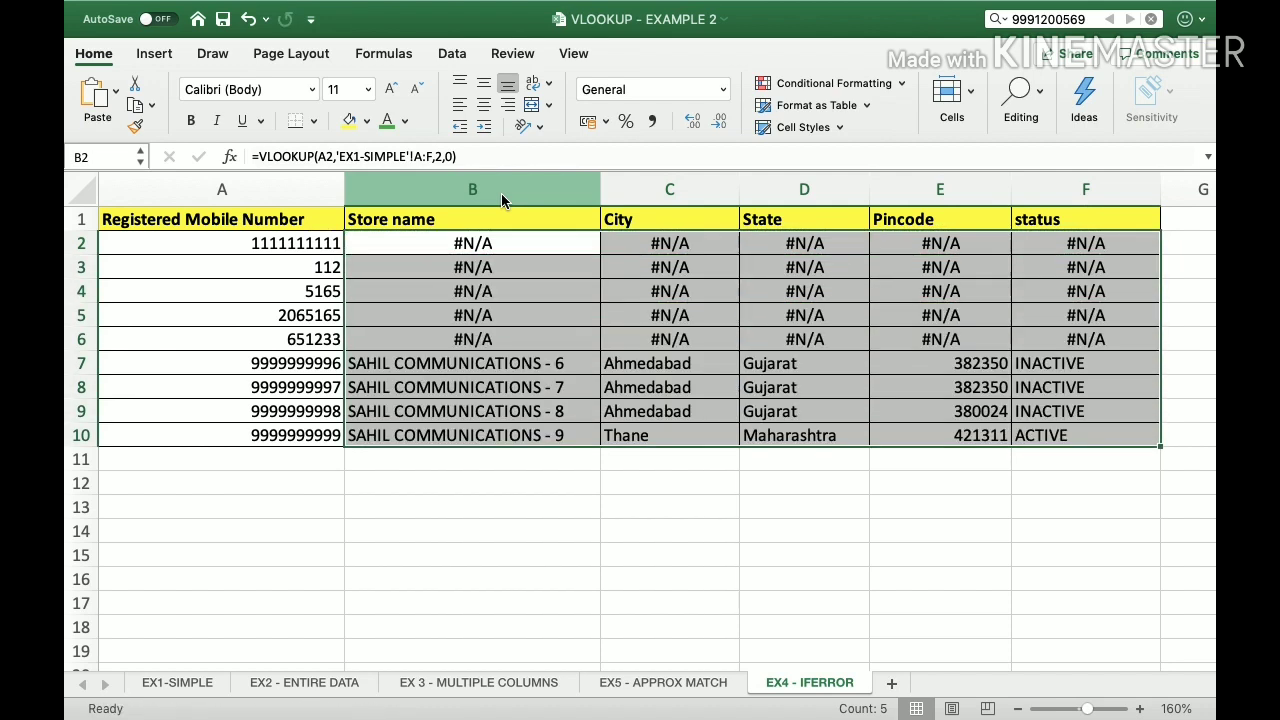
Step: Examine the mobile numbers in A7:A10 and their lookup results in B7:F10
key(Up)
key(Down)
key(Down)
key(Down)
key(Down)
key(Down)
key(Down)
key(Left)
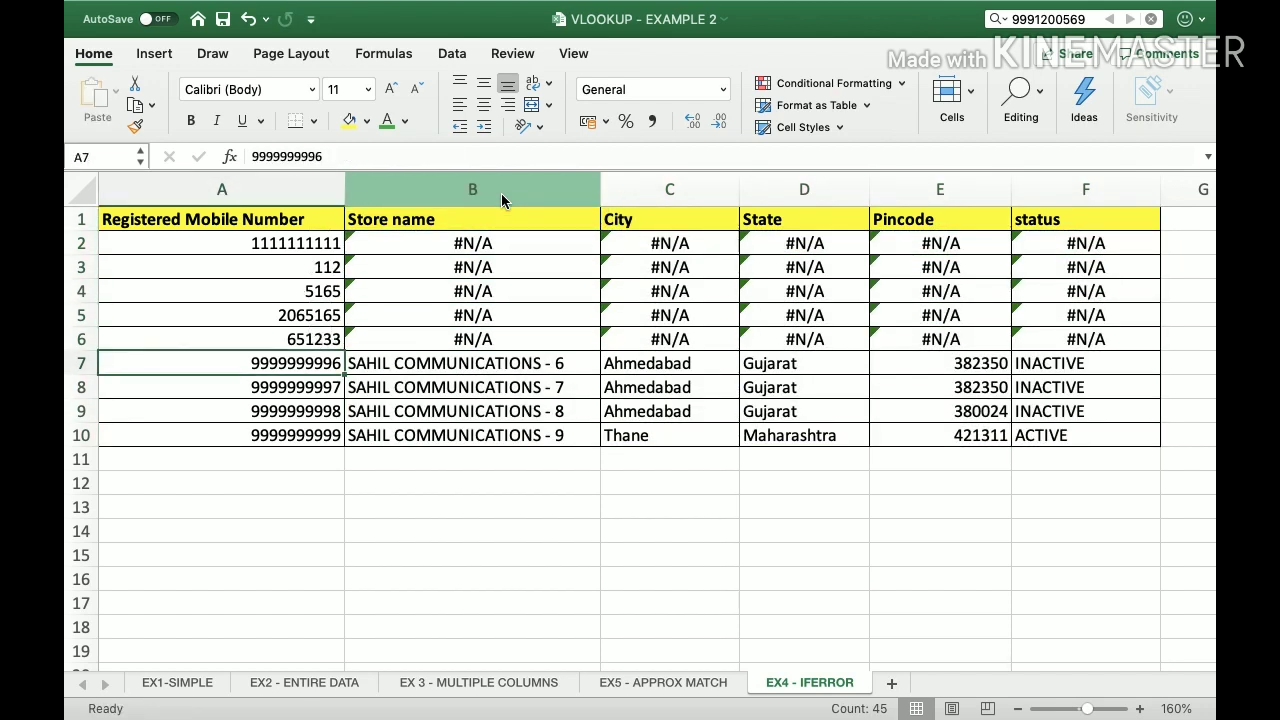
key(shift+Down)
key(shift+Down)
key(shift+Down)
key(Right)
key(Right)
key(Right)
key(Right)
key(Right)
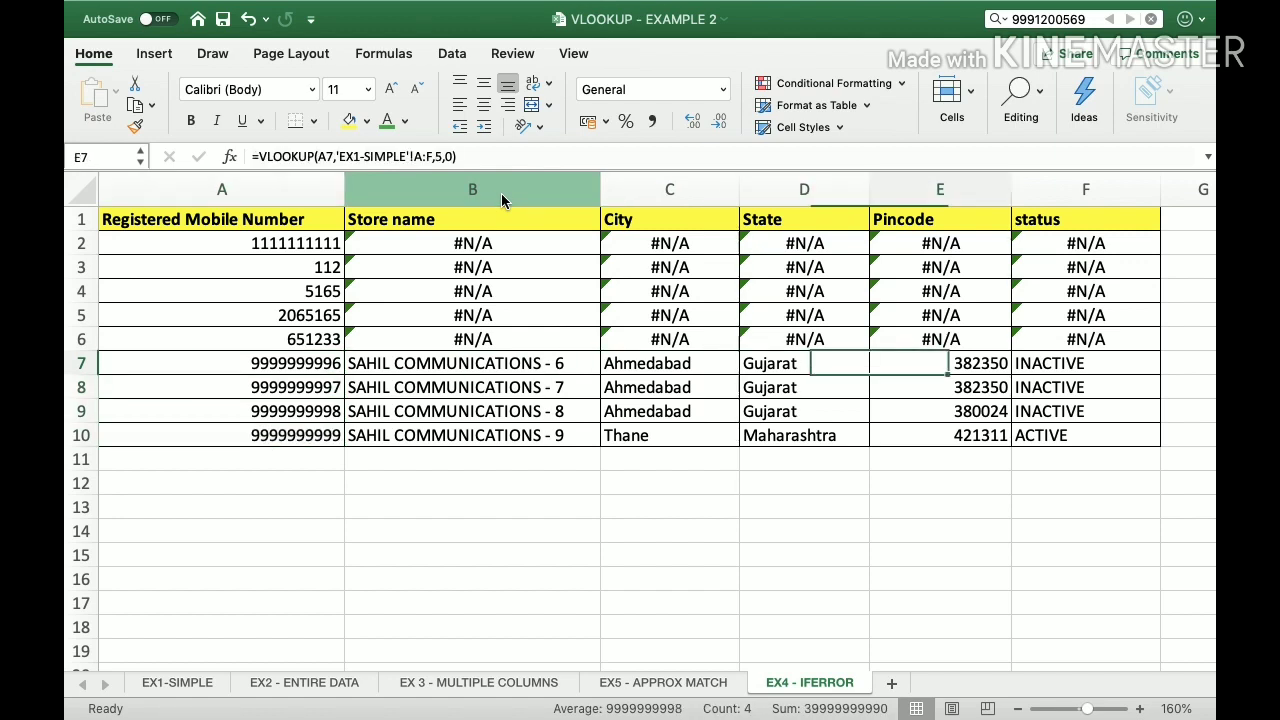
key(shift+Left)
key(shift+Left)
key(shift+Left)
key(shift+Left)
key(shift+Down)
key(shift+Down)
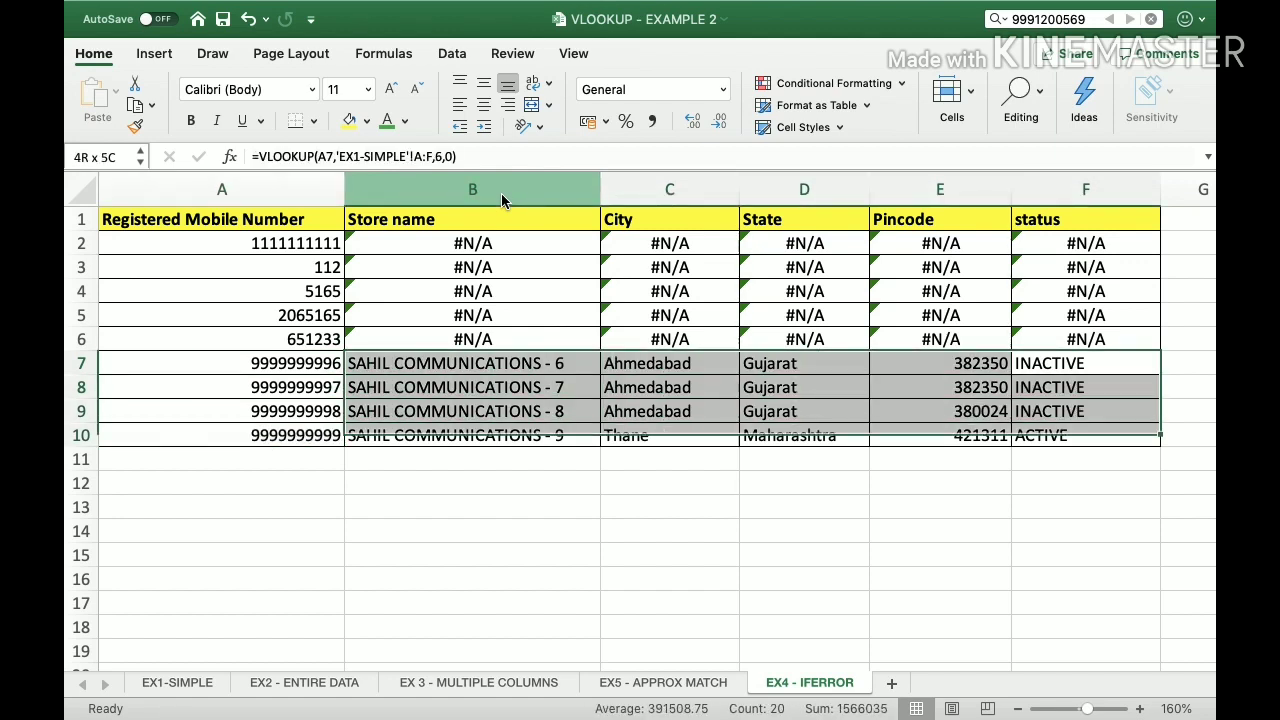
key(shift+Down)
Step: Examine the lookup results in B2:F6 for the first five mobile numbers
key(Up)
key(Up)
key(Up)
key(Up)
key(Up)
key(Left)
key(Left)
key(Left)
key(Left)
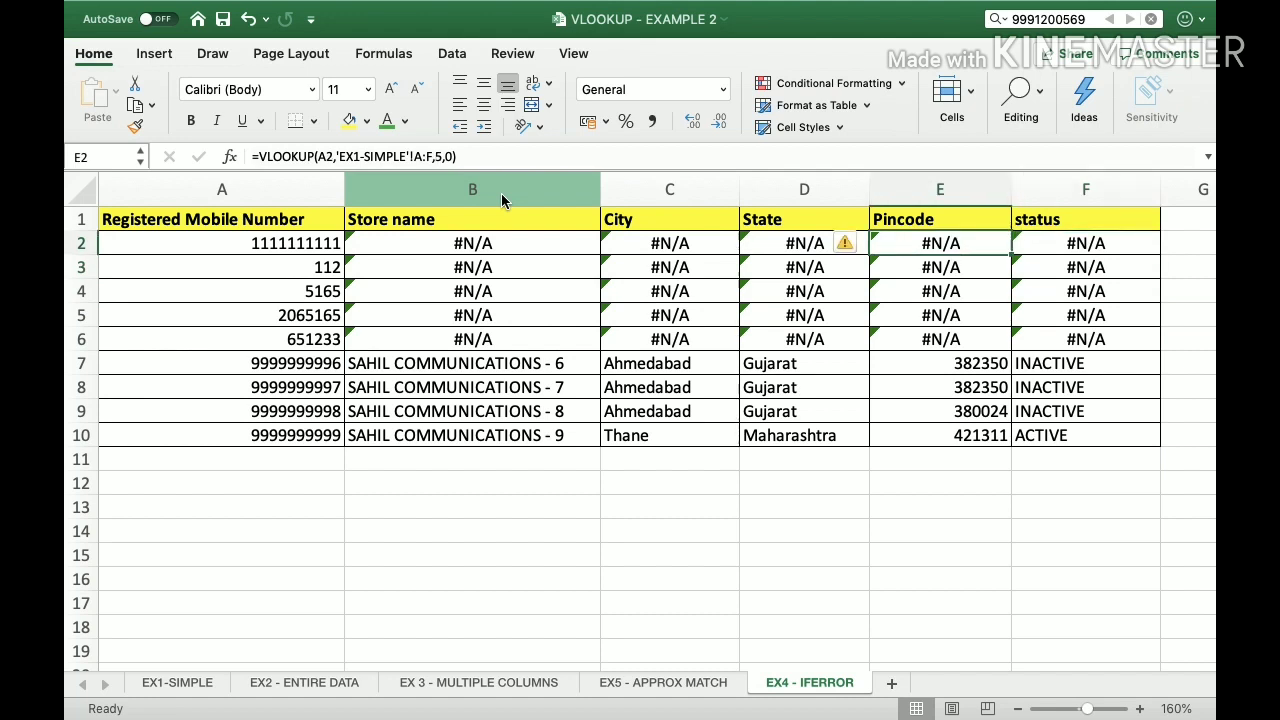
key(shift+Down)
key(shift+Down)
key(shift+Down)
key(shift+Down)
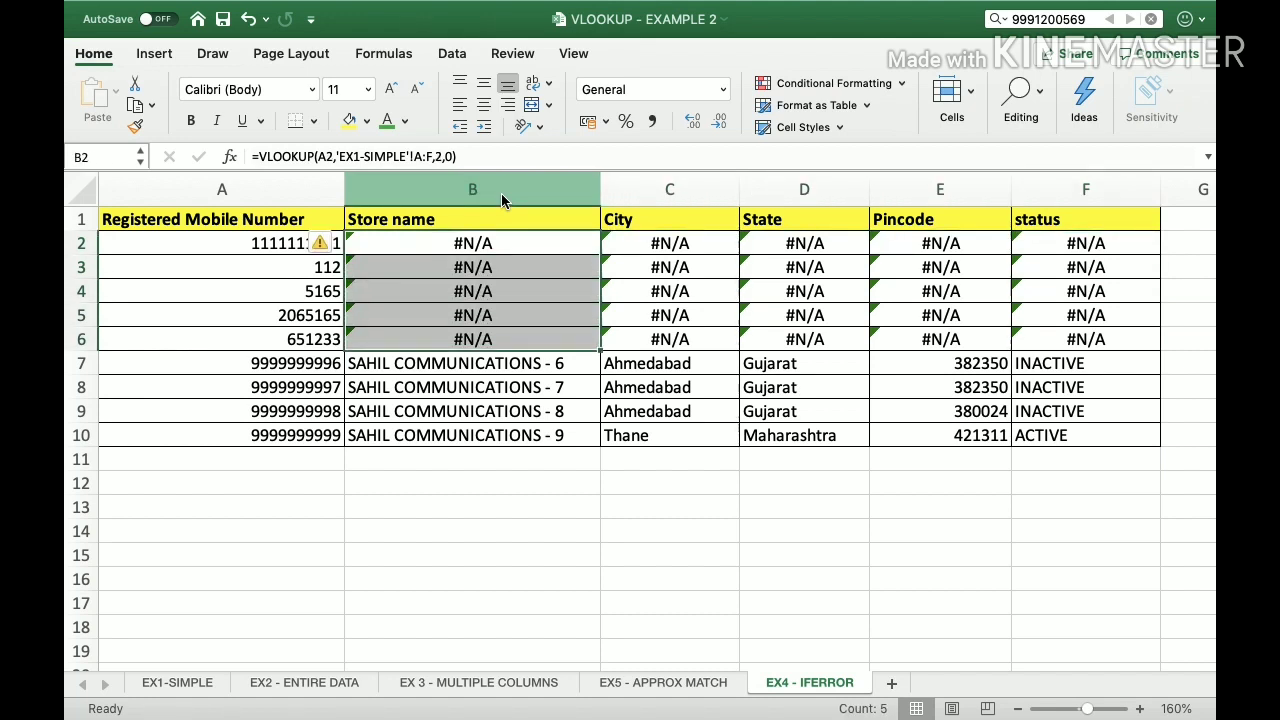
key(shift+Right)
key(shift+Right)
key(shift+Right)
key(shift+Right)
key(Right)
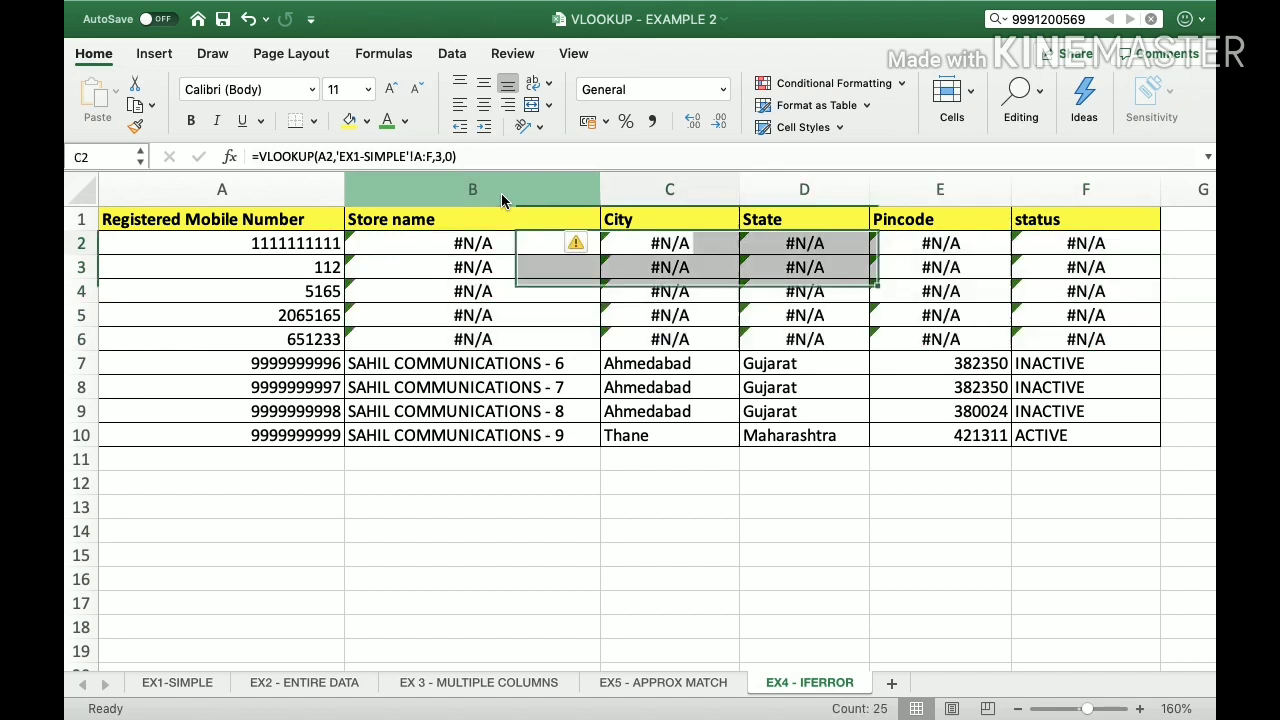
key(Left)
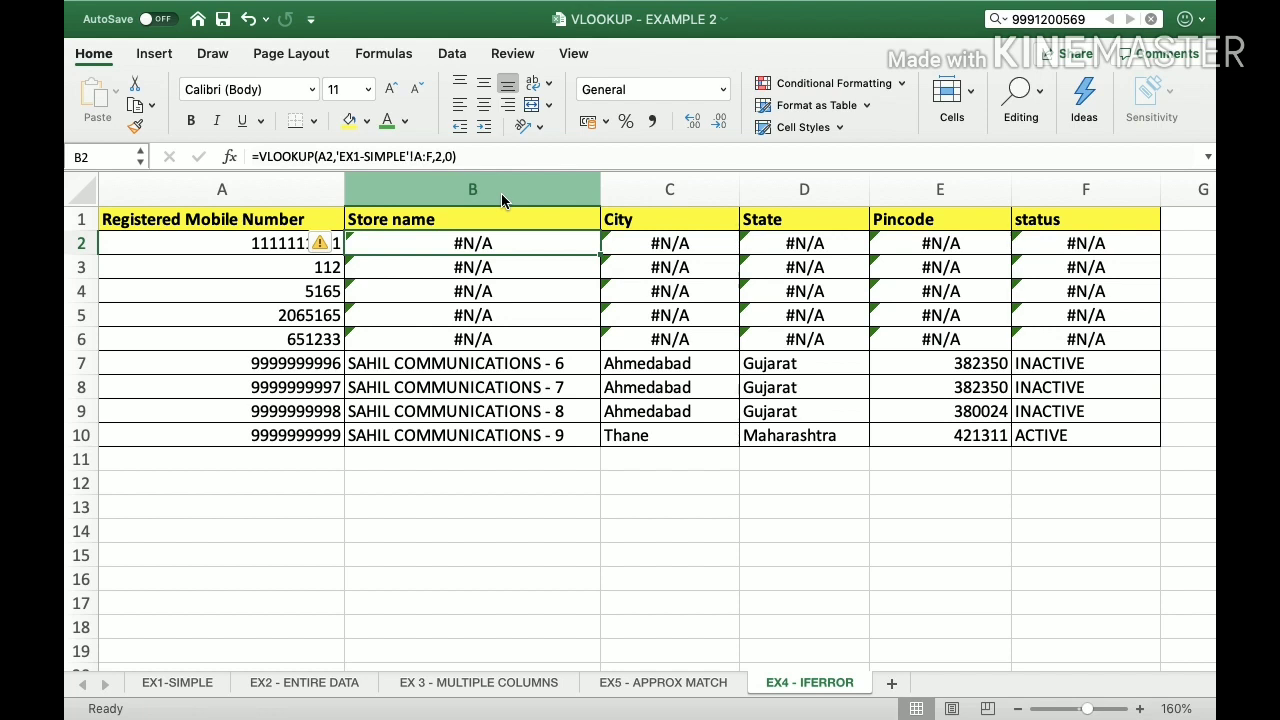
Step: Wrap the Store name VLOOKUP in B2 in IFERROR with "DATA NOT FOUND" as the value if error
click(263, 157)
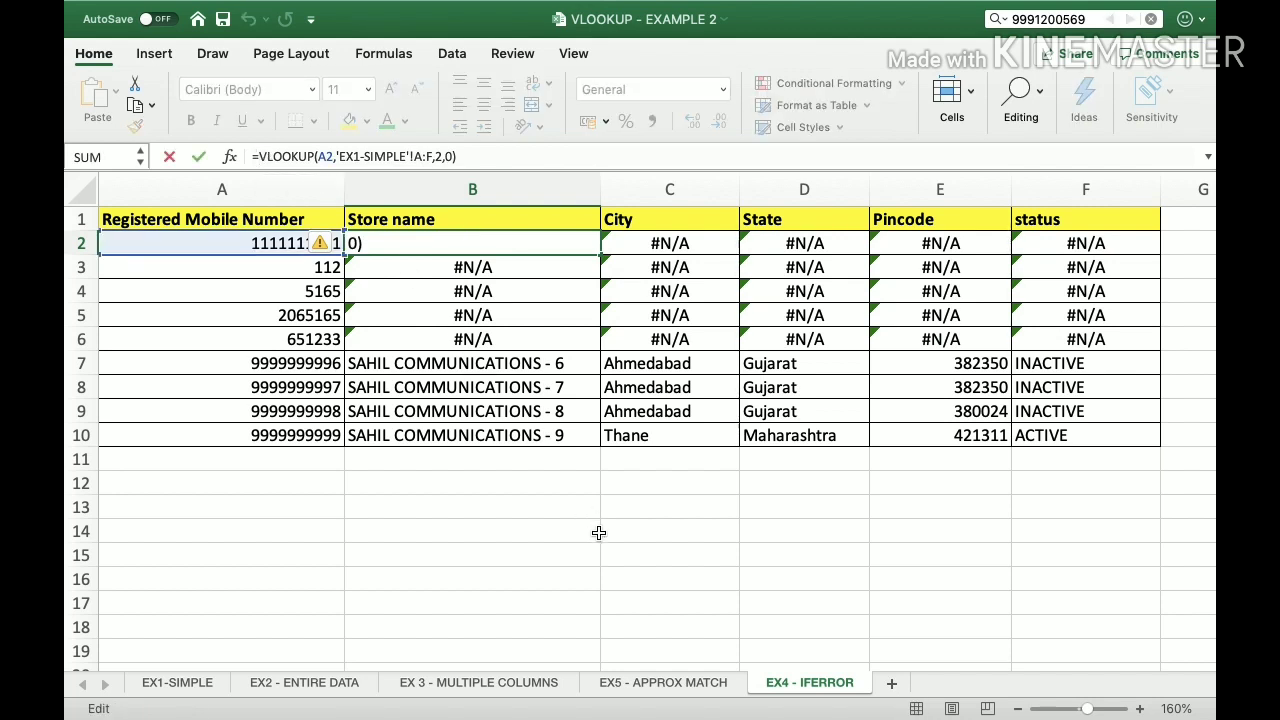
text(IF)
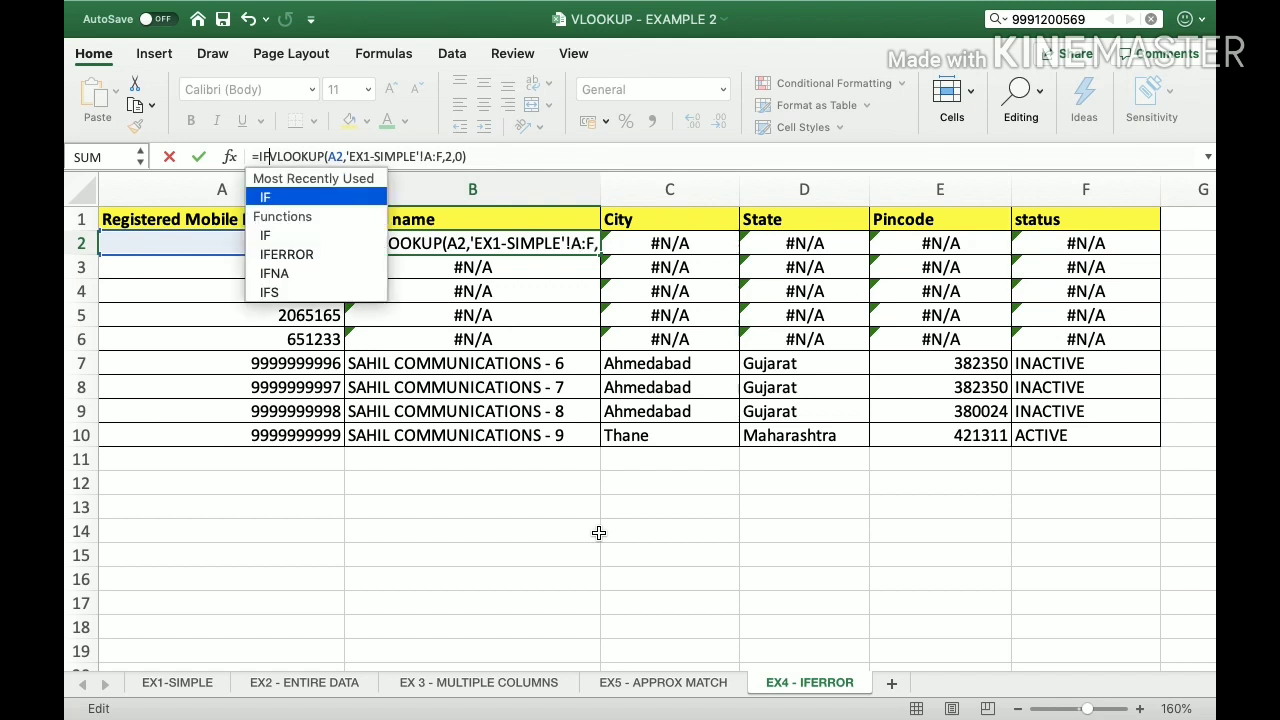
text(ERRI)
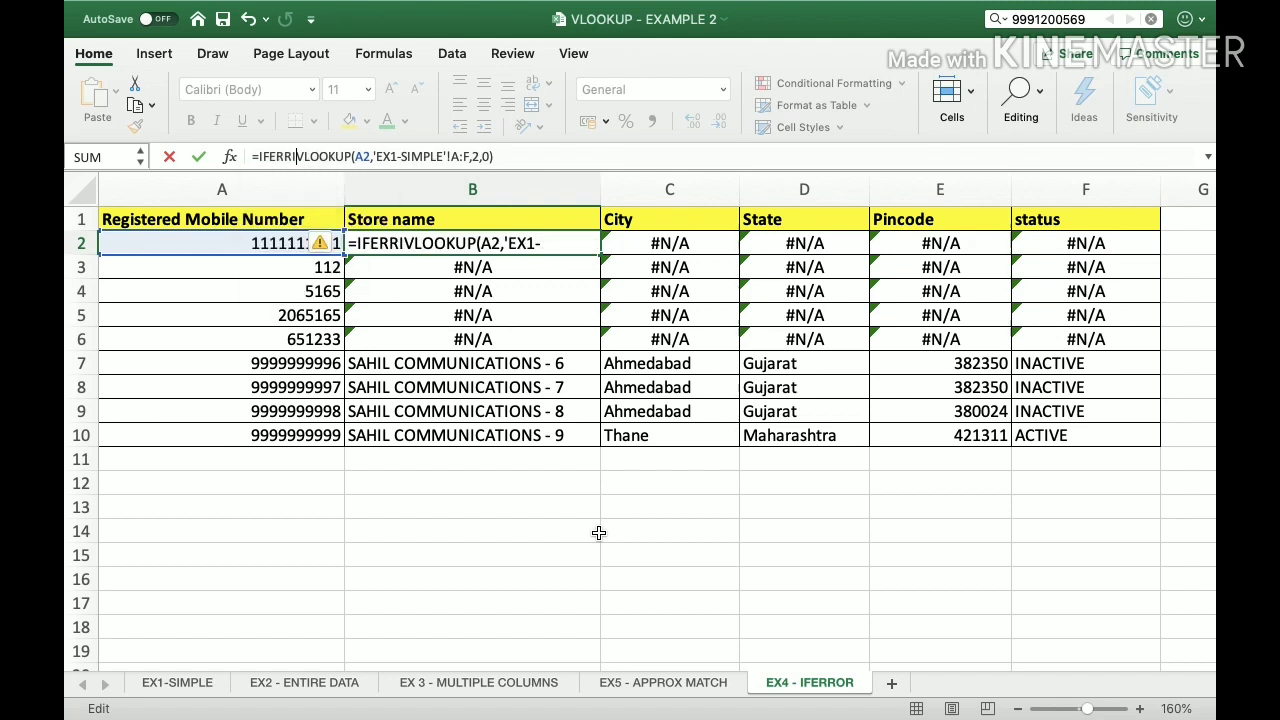
key(BackSpace)
text(OR)
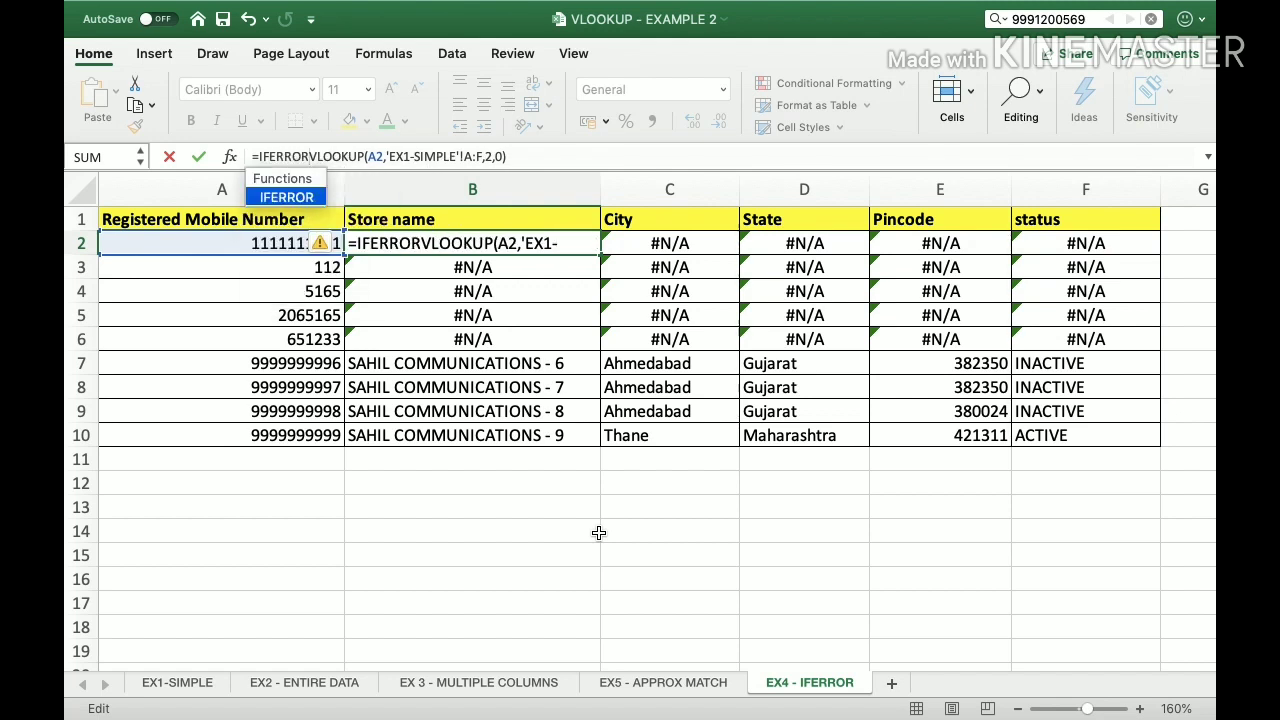
text(()
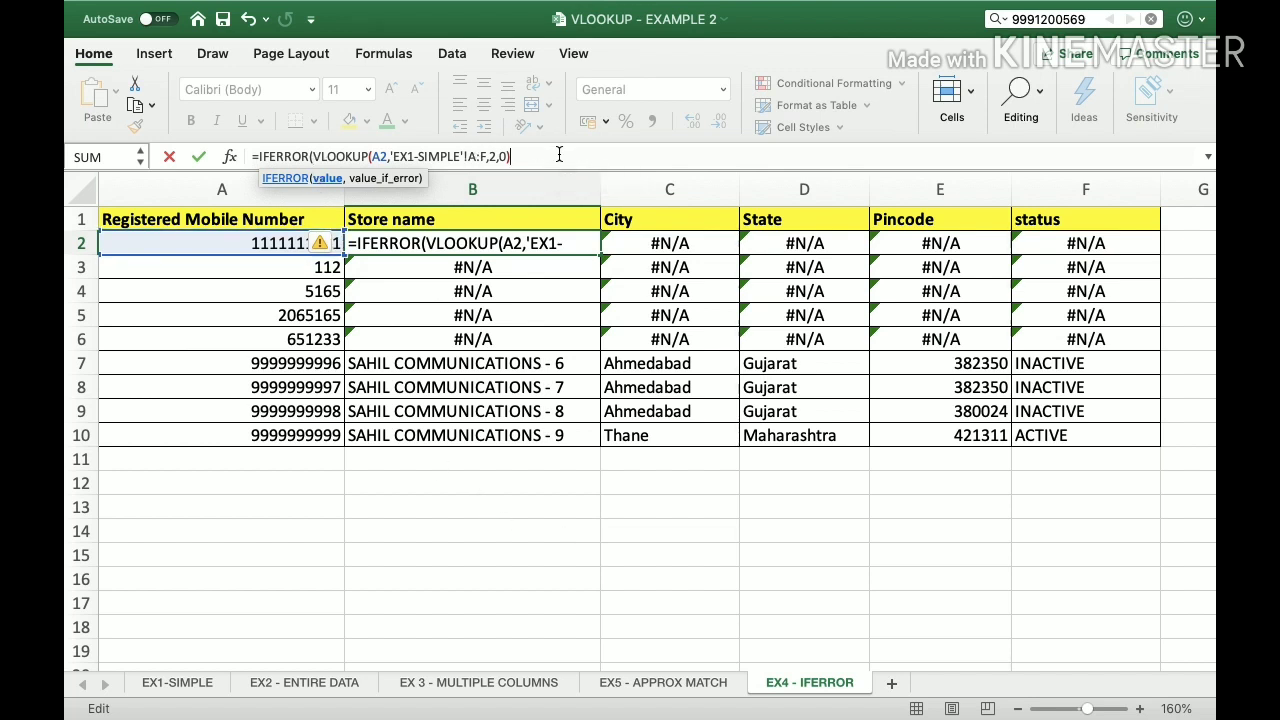
text(,)
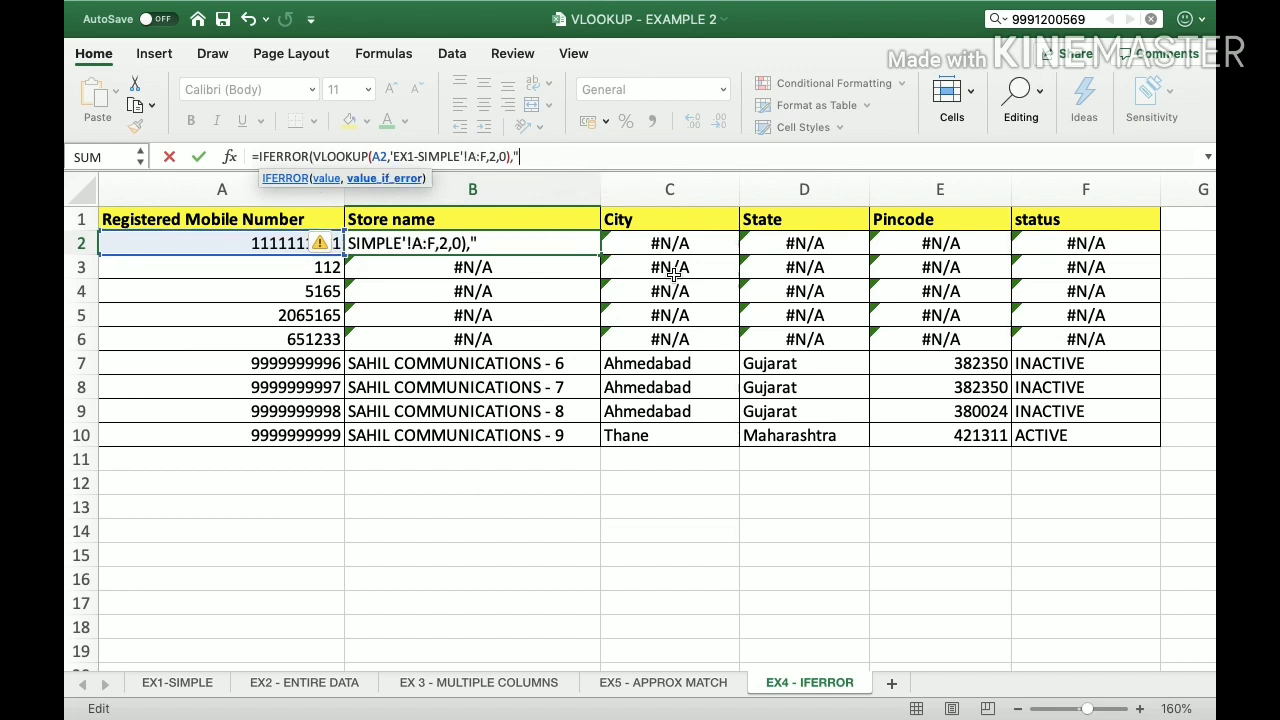
text("DATA NOT)
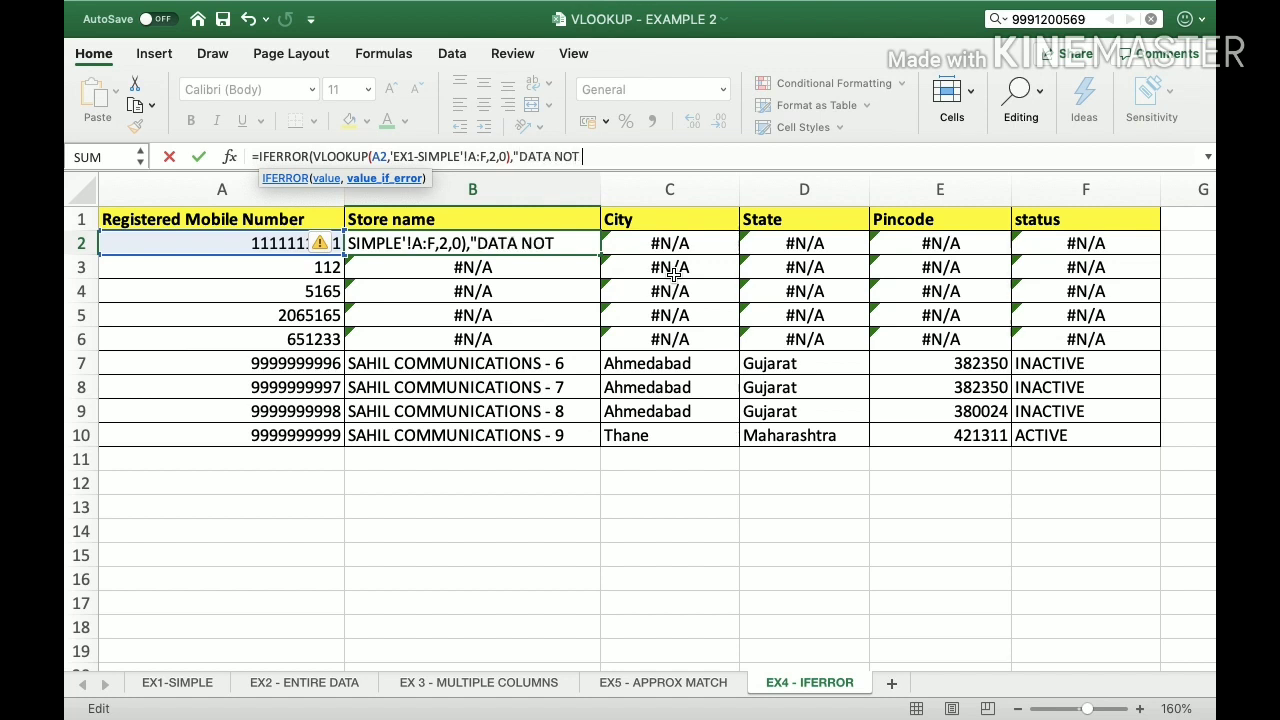
text( FOUND"))
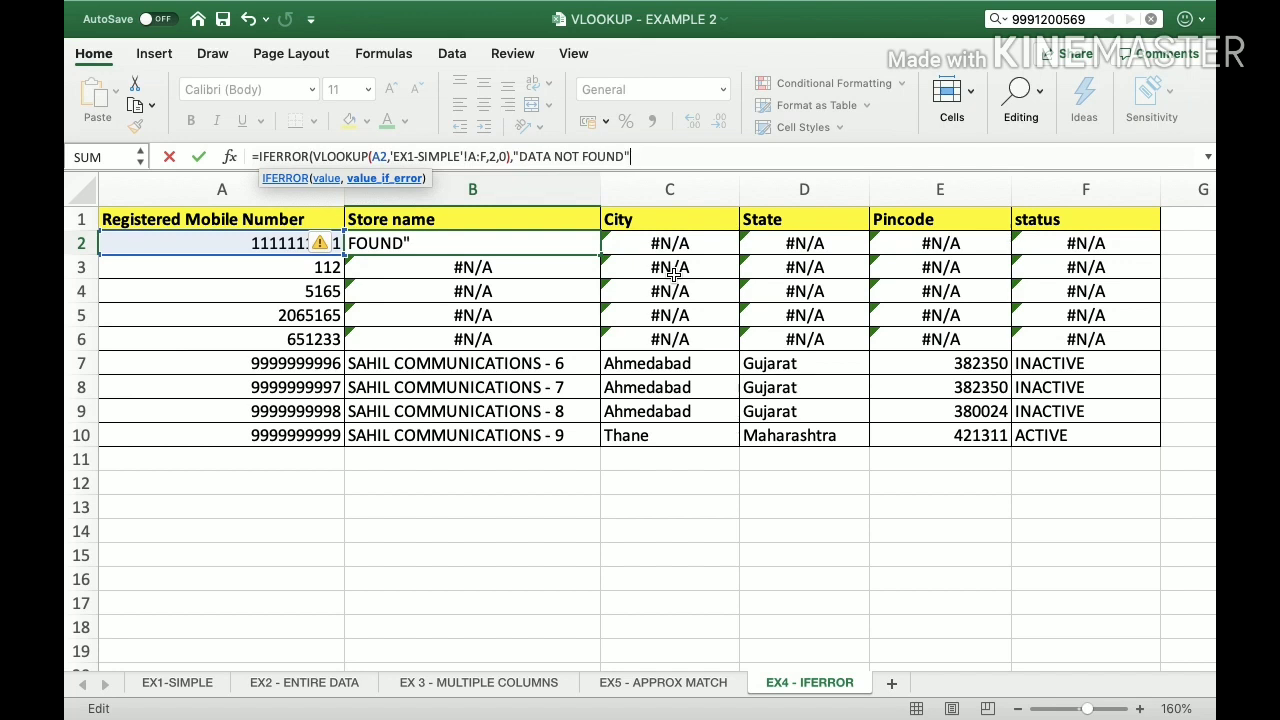
key(Return)
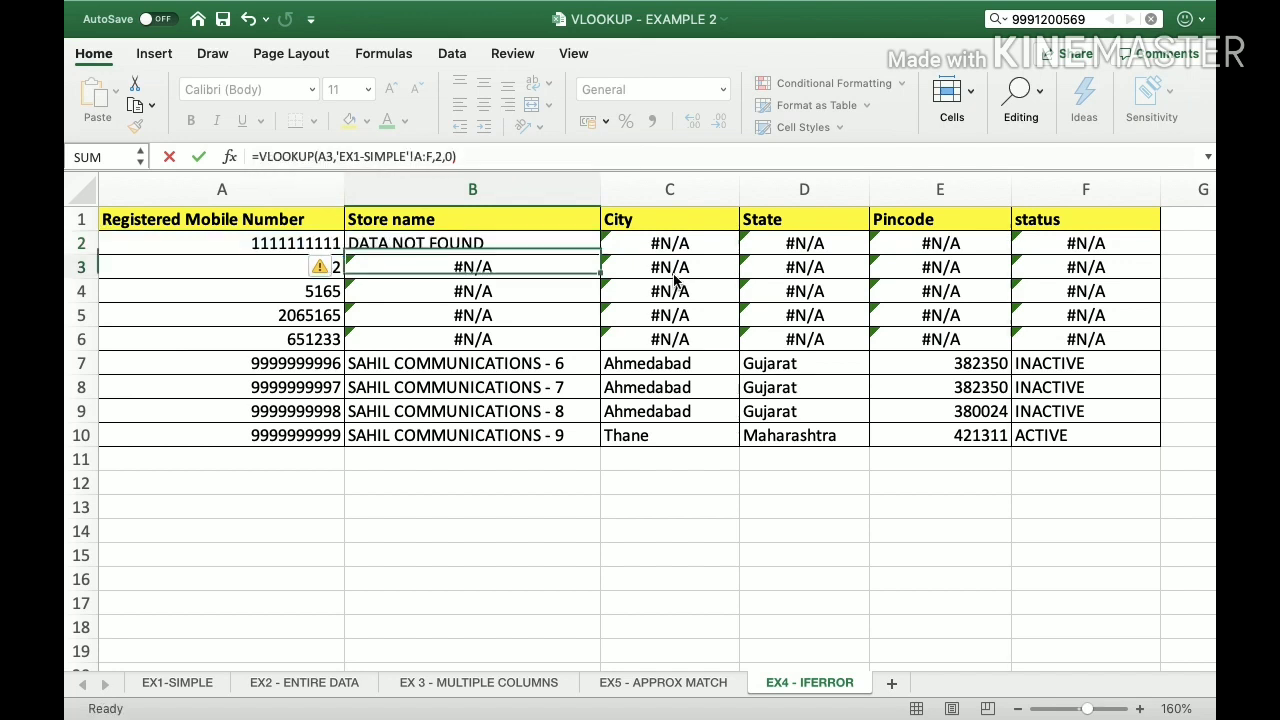
Step: Copy the IFERROR formula in B2 down the Store name column to B10
key(Up)
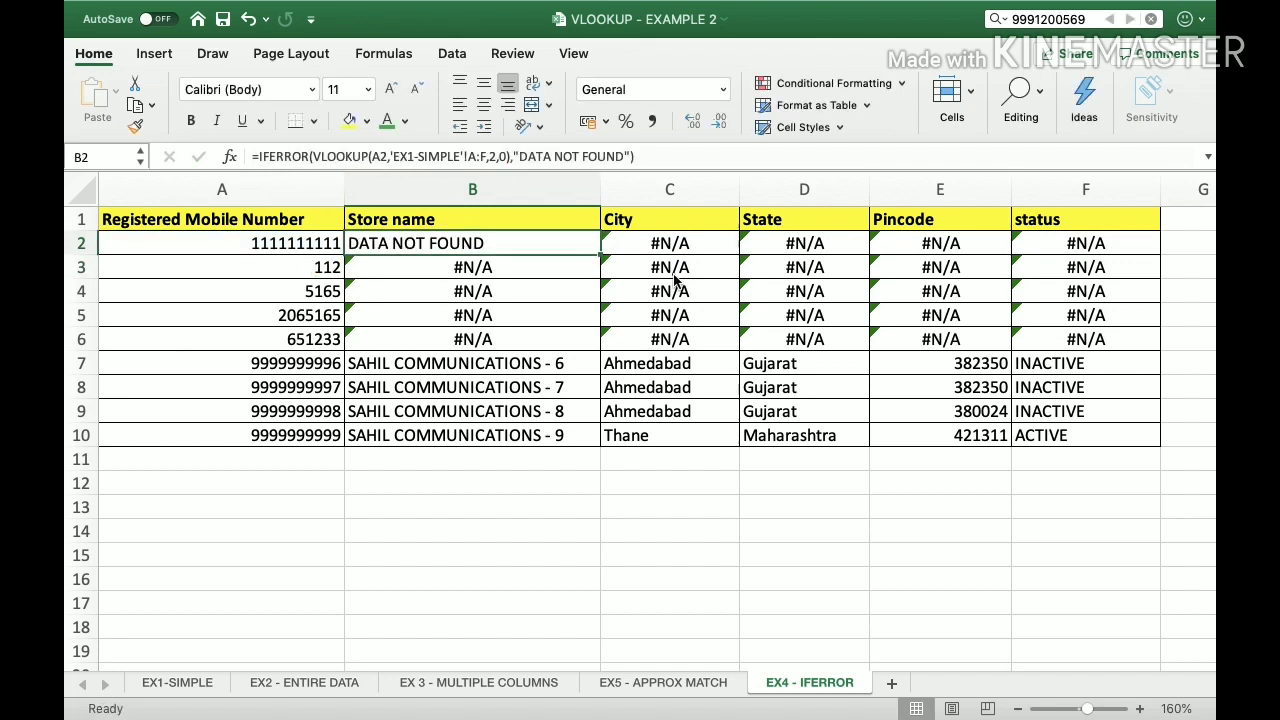
key(super+c)
key(shift+Down)
key(shift+Down)
key(shift+Down)
key(shift+Down)
key(shift+Down)
key(shift+Down)
key(shift+Down)
key(shift+Down)
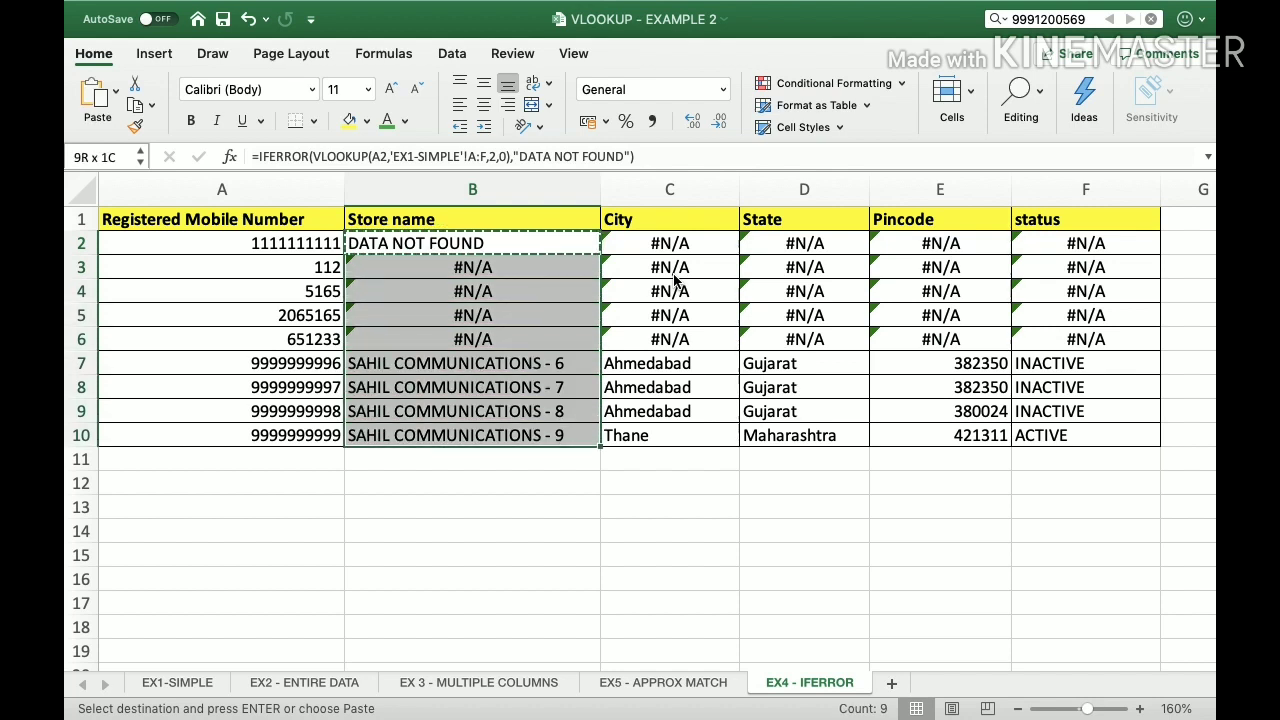
key(Return)
key(Up)
key(Down)
Step: Insert IFERROR( before the City VLOOKUP in C2 and go to the end of the formula
key(Right)
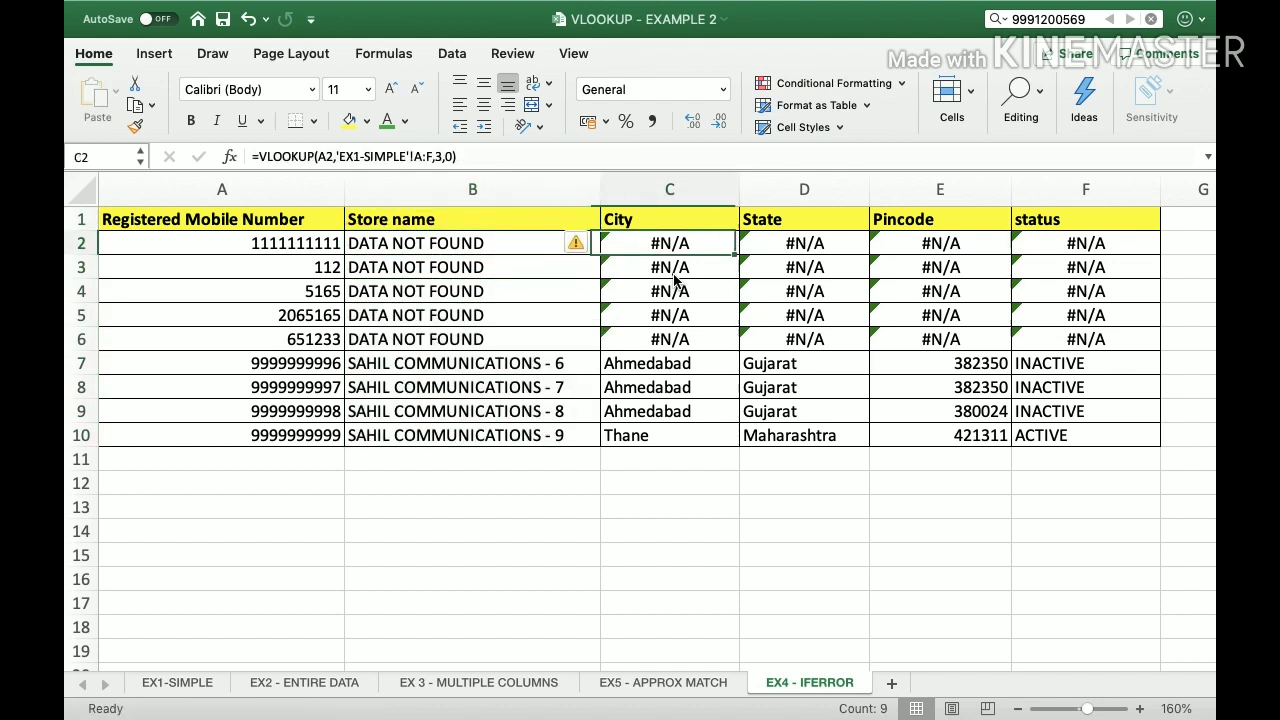
click(263, 157)
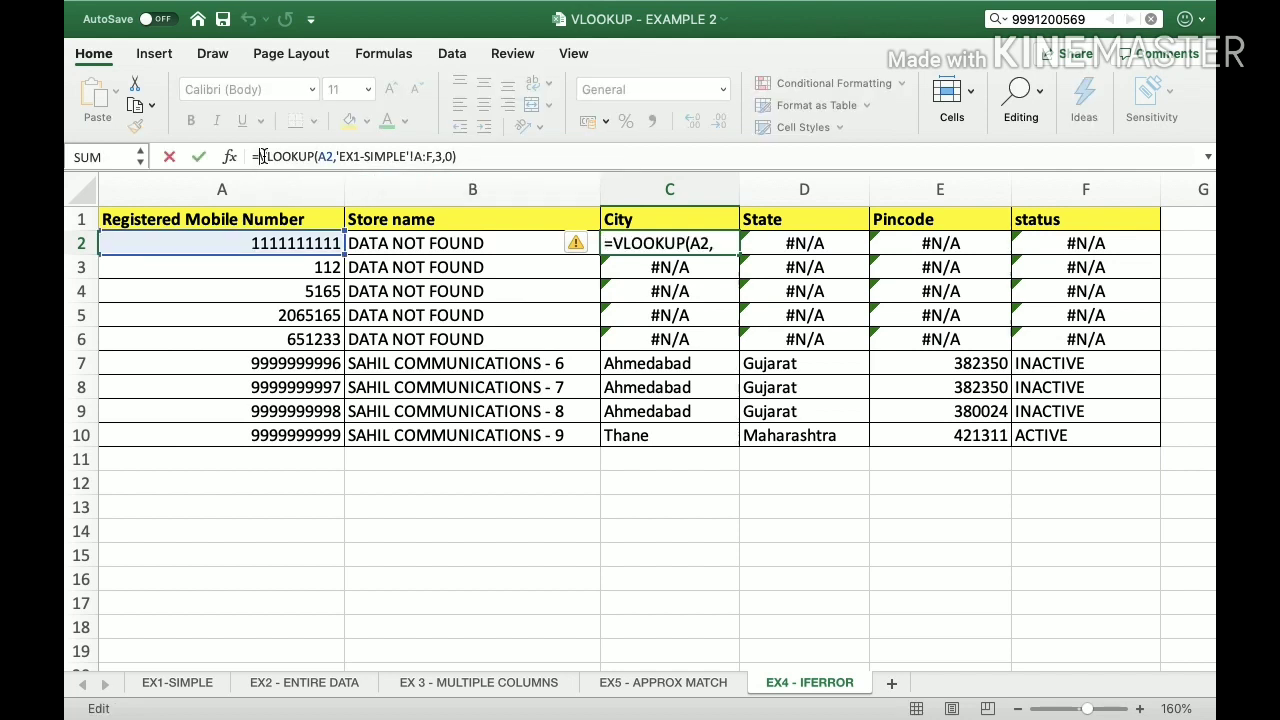
text(IFERR)
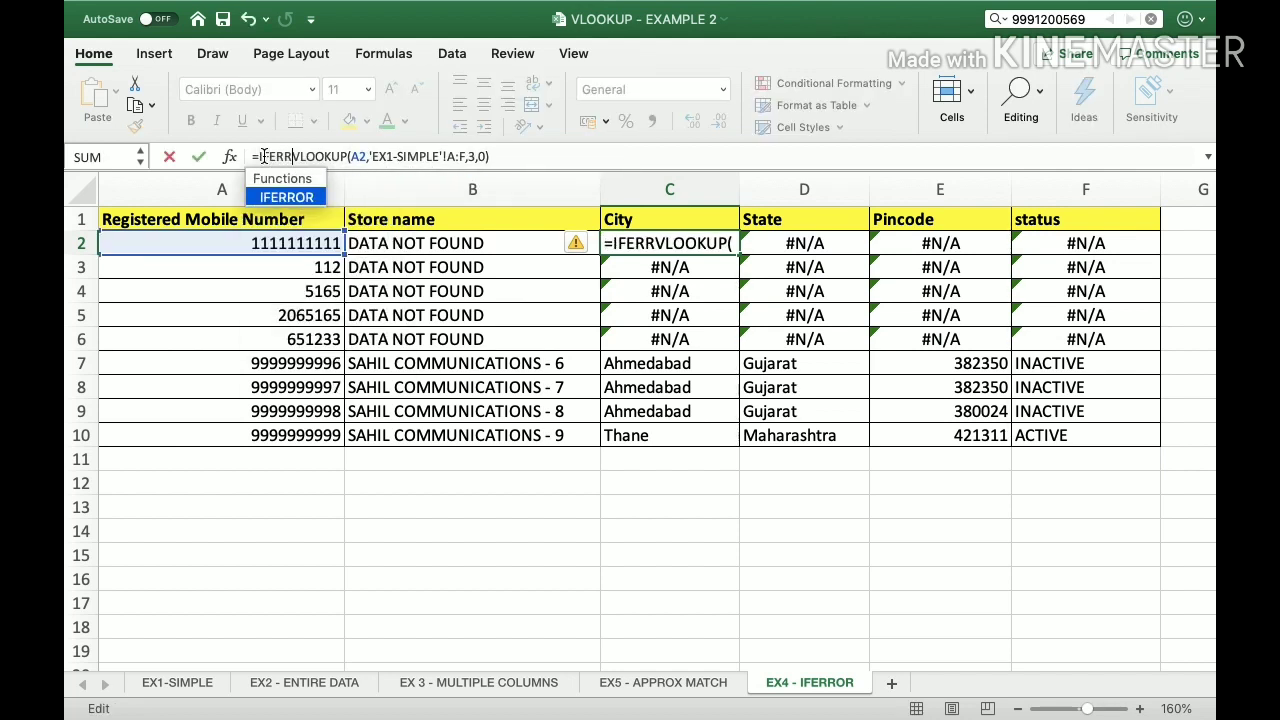
key(Tab)
key(Right)
key(Right)
key(Right)
key(Right)
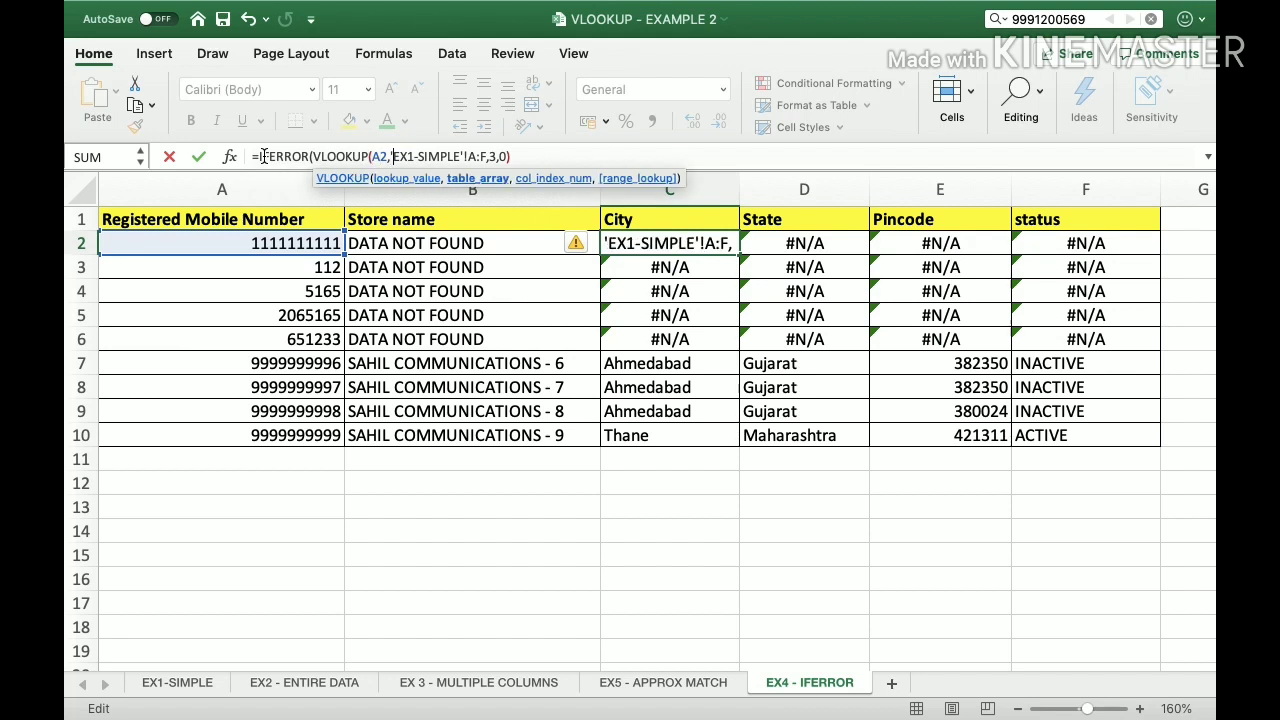
key(Right)
key(Right)
key(Right)
key(Right)
key(Right)
key(Right)
key(Right)
key(Right)
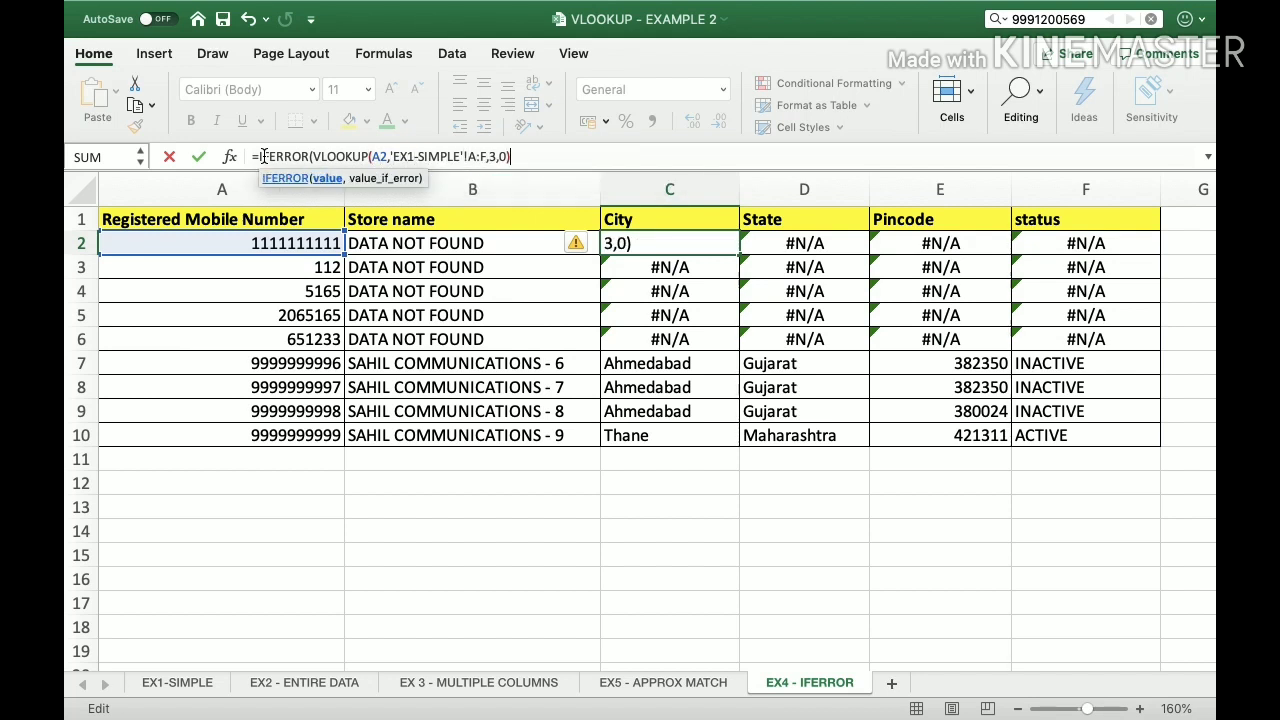
Step: Add a value-if-error text starting with "INVAL" to the City IFERROR formula in C2
text(,"INAV)
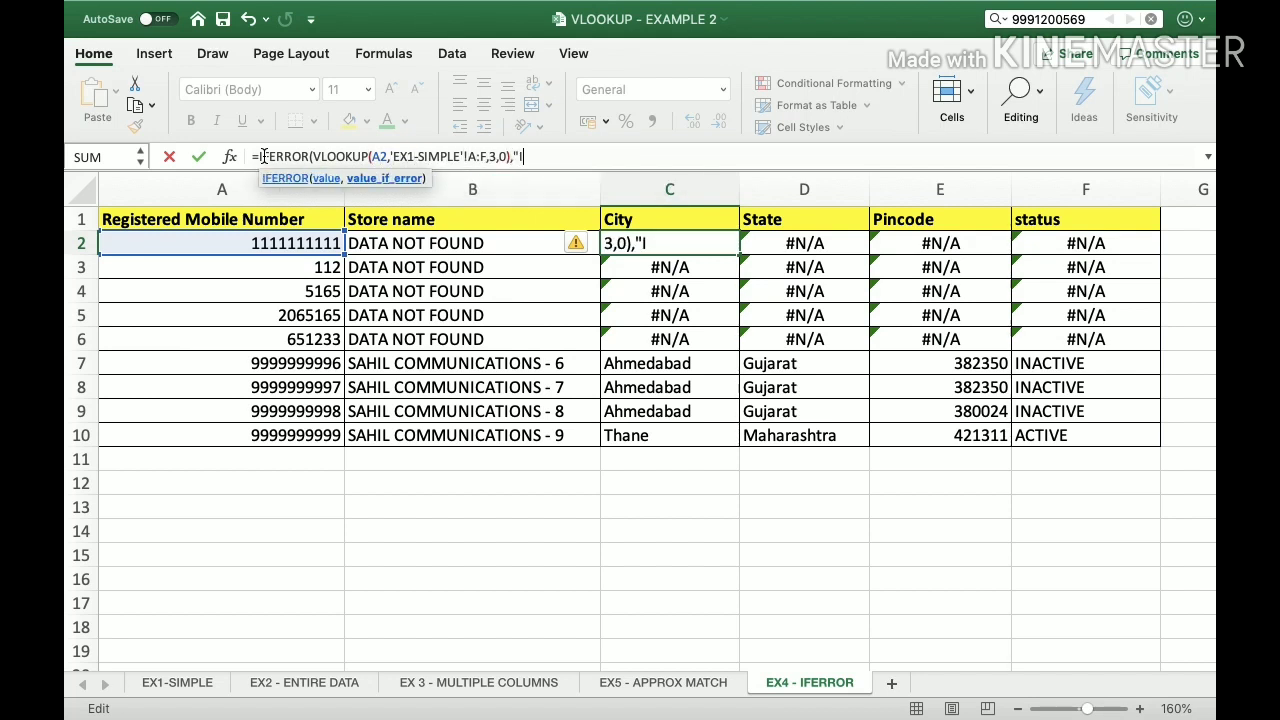
key(BackSpace)
key(BackSpace)
key(BackSpace)
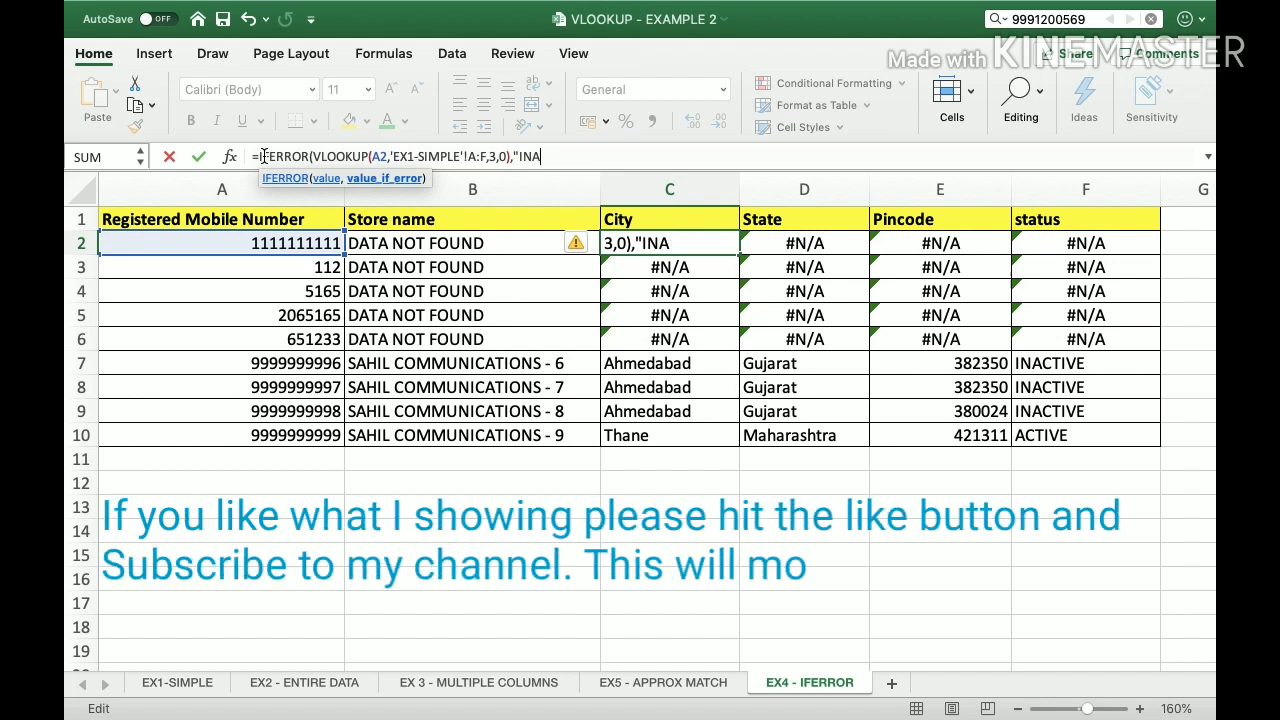
text(AVALID)
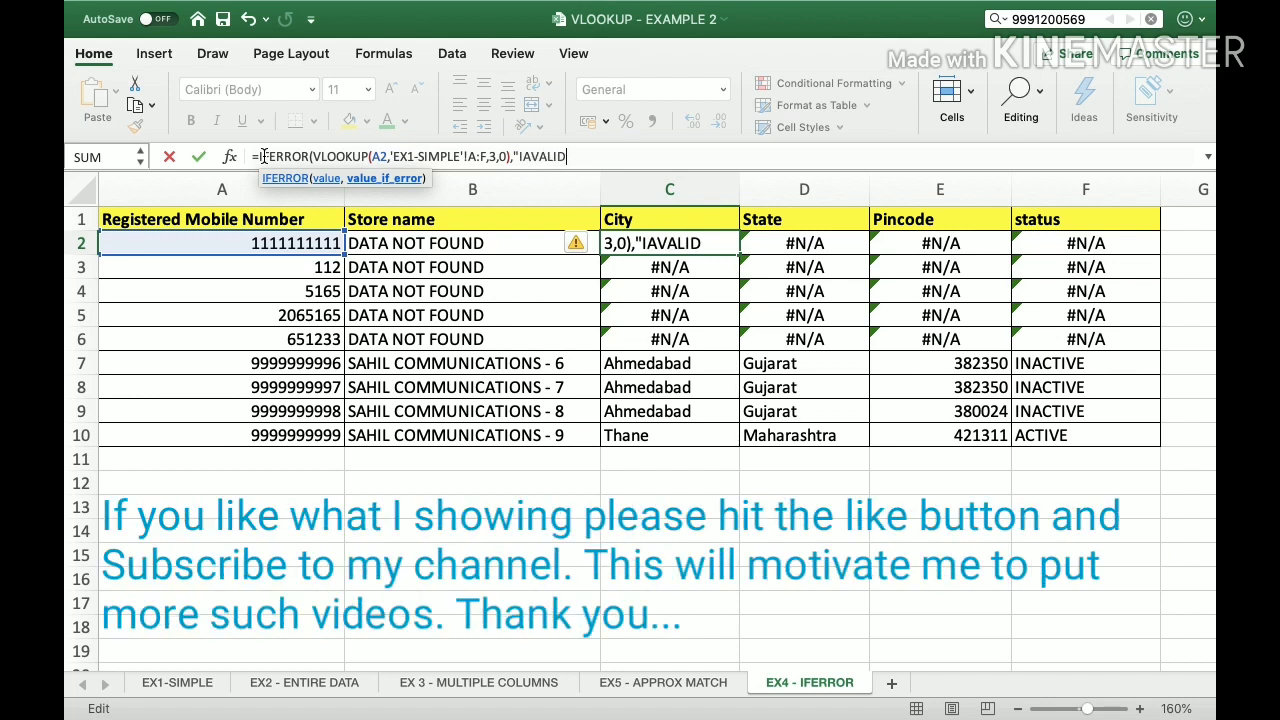
key(BackSpace)
key(BackSpace)
key(BackSpace)
key(BackSpace)
key(BackSpace)
key(BackSpace)
text(NVAL)
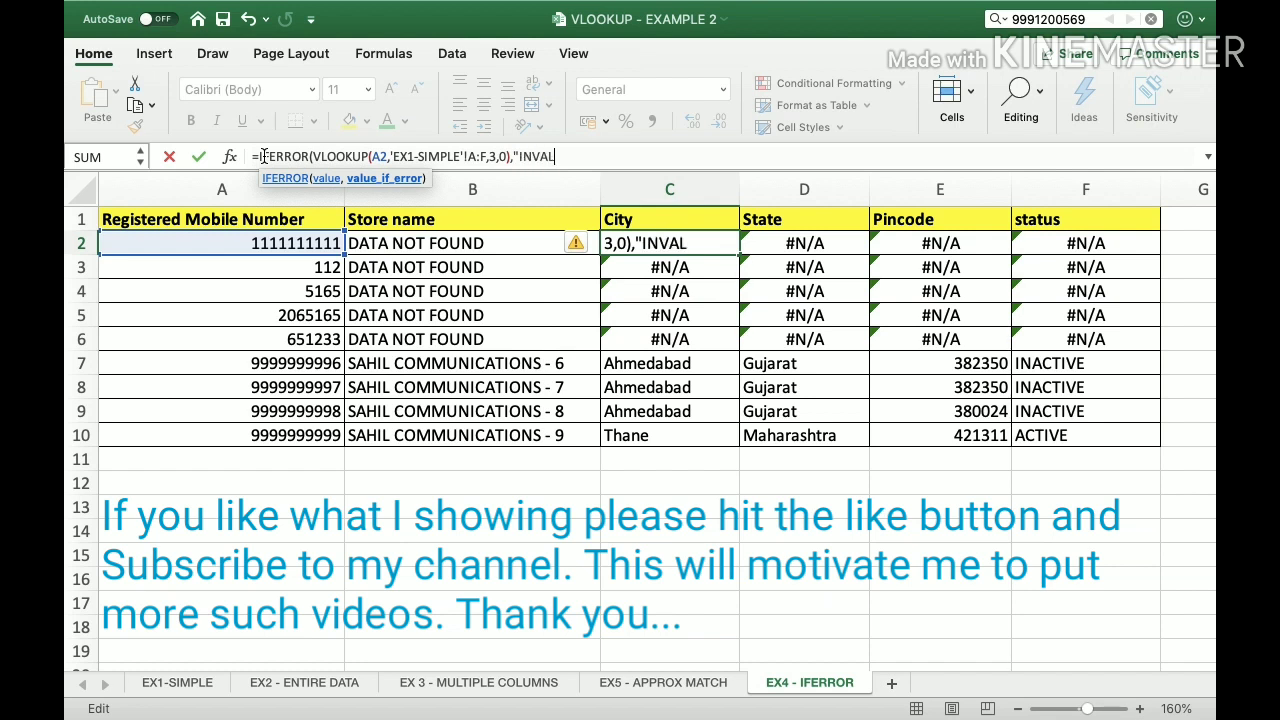